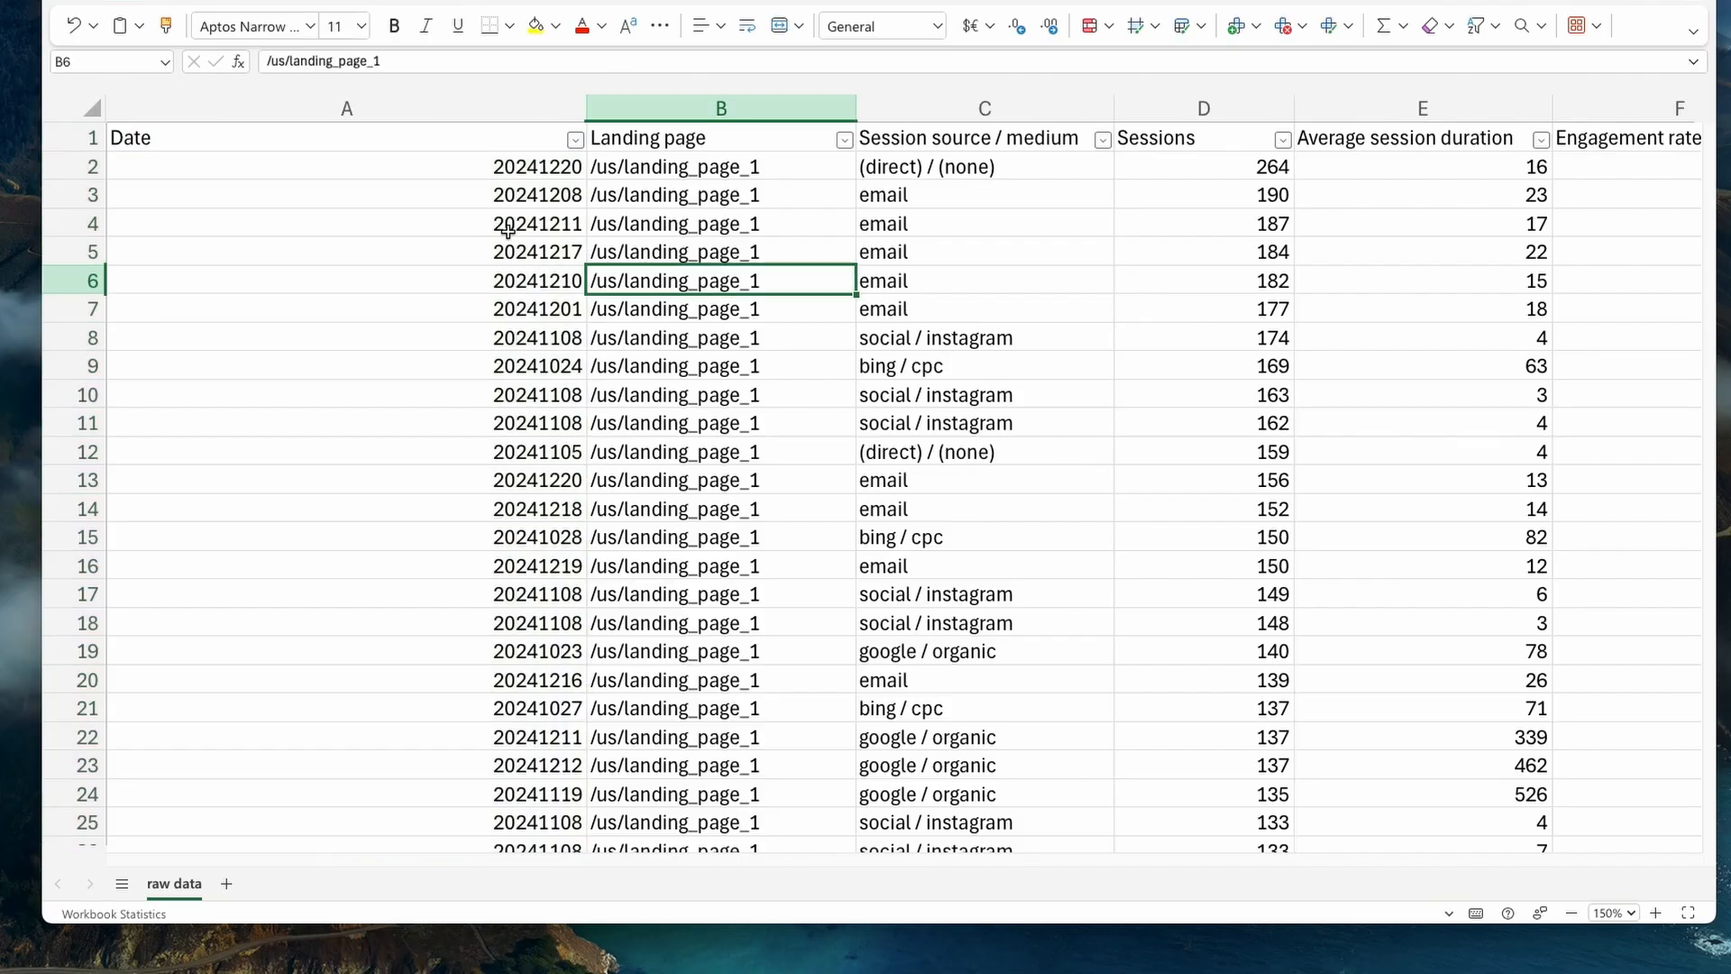
- Narrow the Date column on the raw data sheet so all columns through Engagement rate fit in view
{"action": "scroll", "coordinate": [506, 208], "scroll_direction": "down", "scroll_amount": 11}
{"action": "scroll", "coordinate": [510, 199], "scroll_direction": "up", "scroll_amount": 11}
{"action": "left_click_drag", "start_coordinate": [583, 115], "coordinate": [318, 129]}
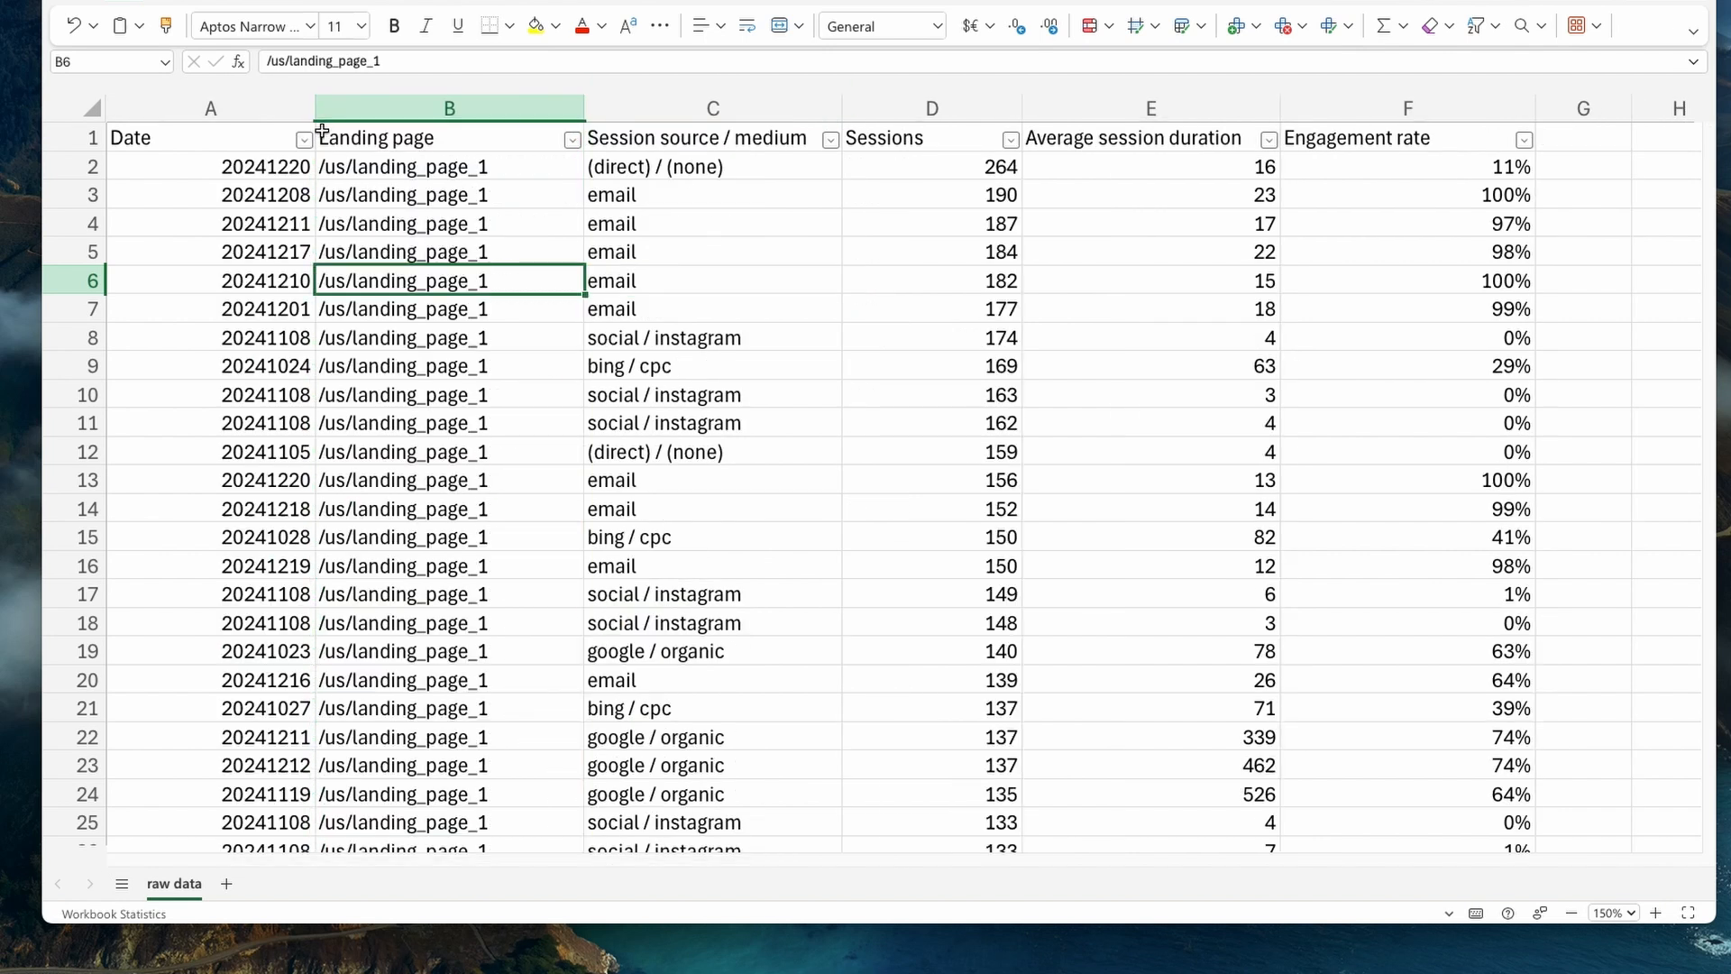
- Review the distinct values offered by the Landing page and Session source / medium filters without filtering anything
{"action": "left_click", "coordinate": [219, 146]}
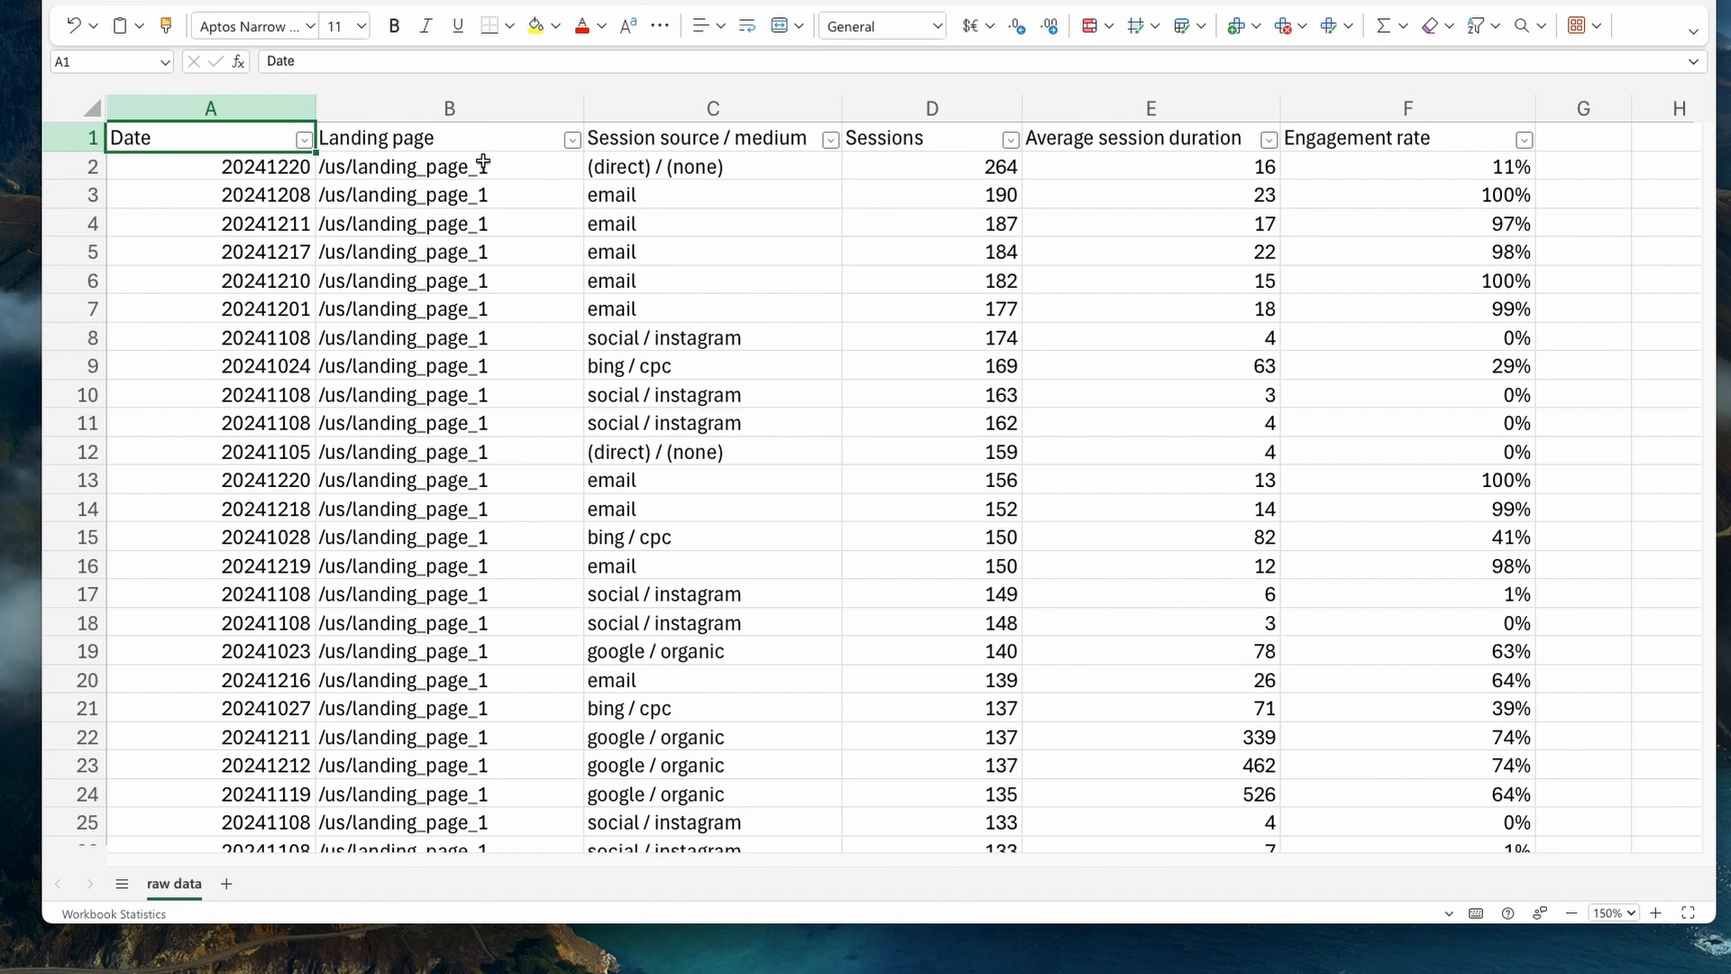
{"action": "left_click", "coordinate": [573, 141]}
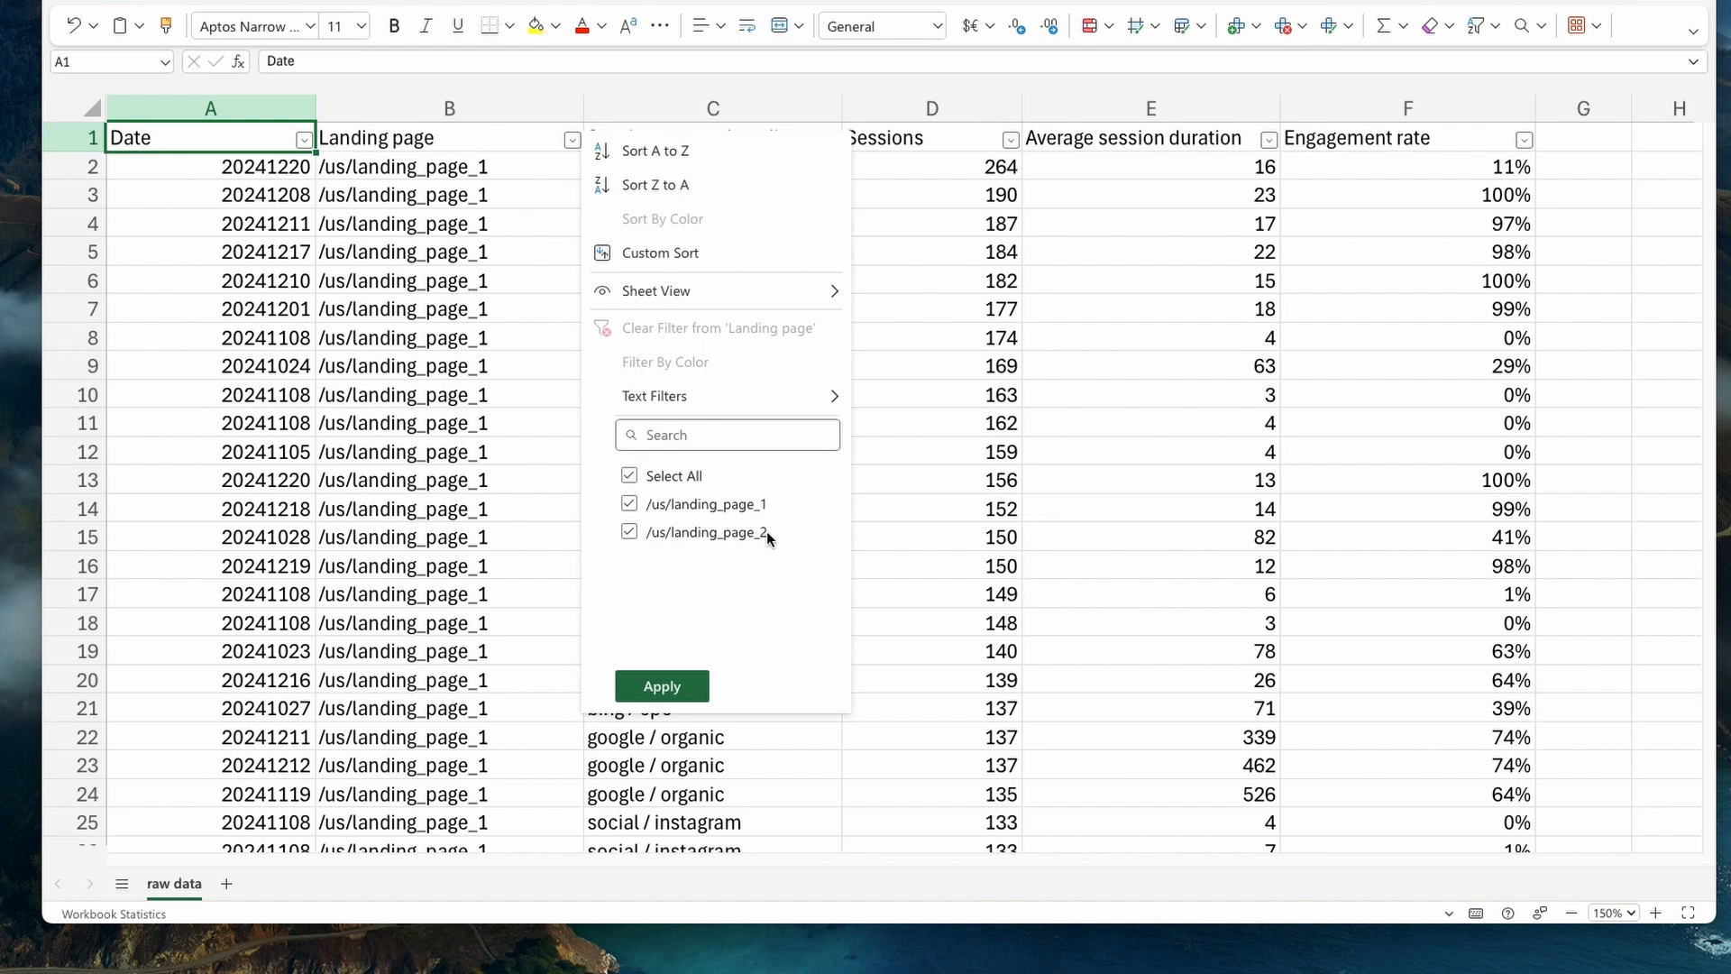
{"action": "left_click", "coordinate": [666, 695]}
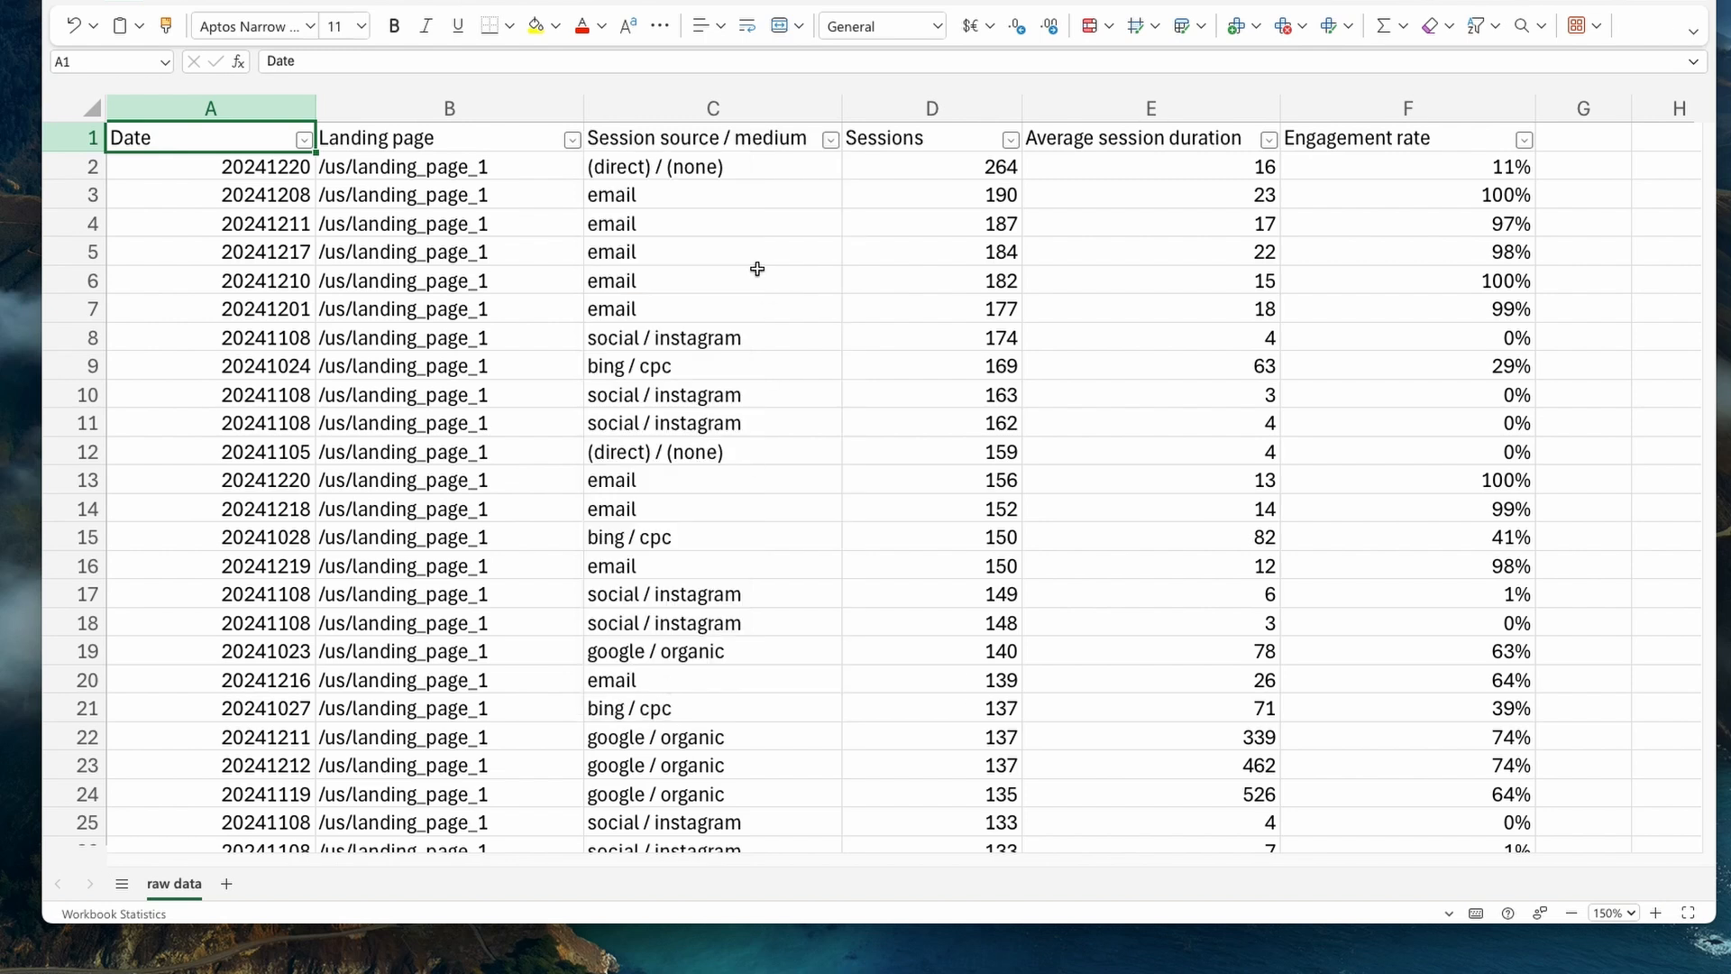
{"action": "left_click", "coordinate": [830, 143]}
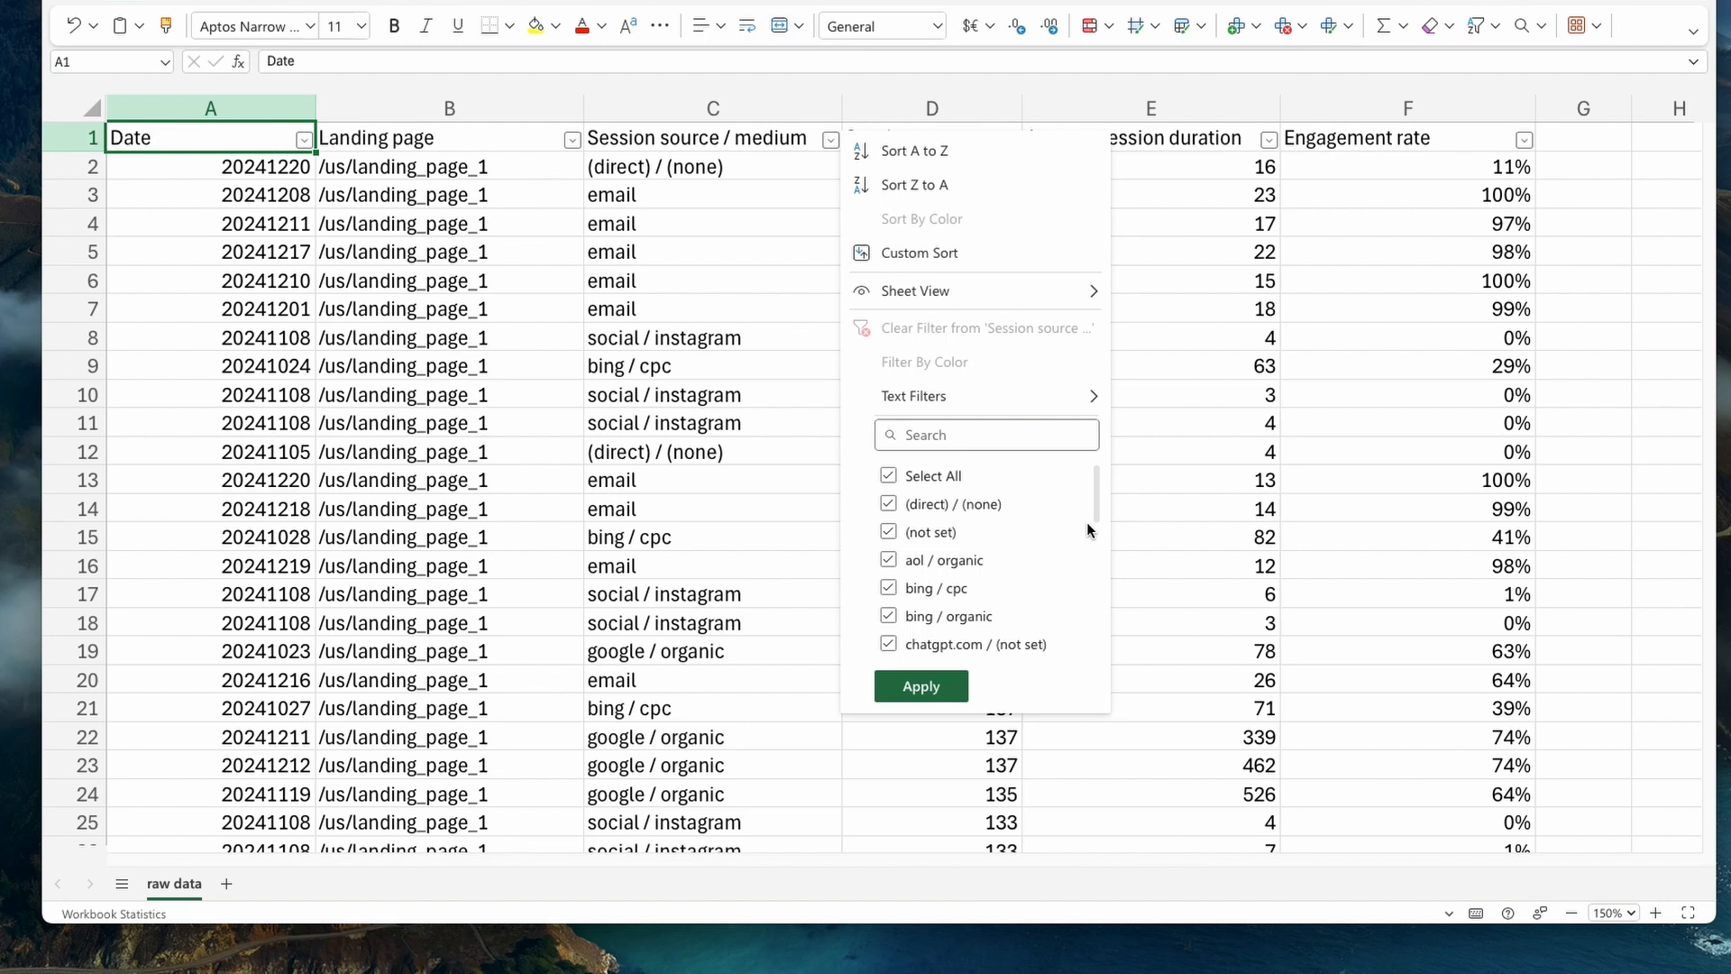
{"action": "left_click_drag", "start_coordinate": [1096, 514], "coordinate": [1109, 664]}
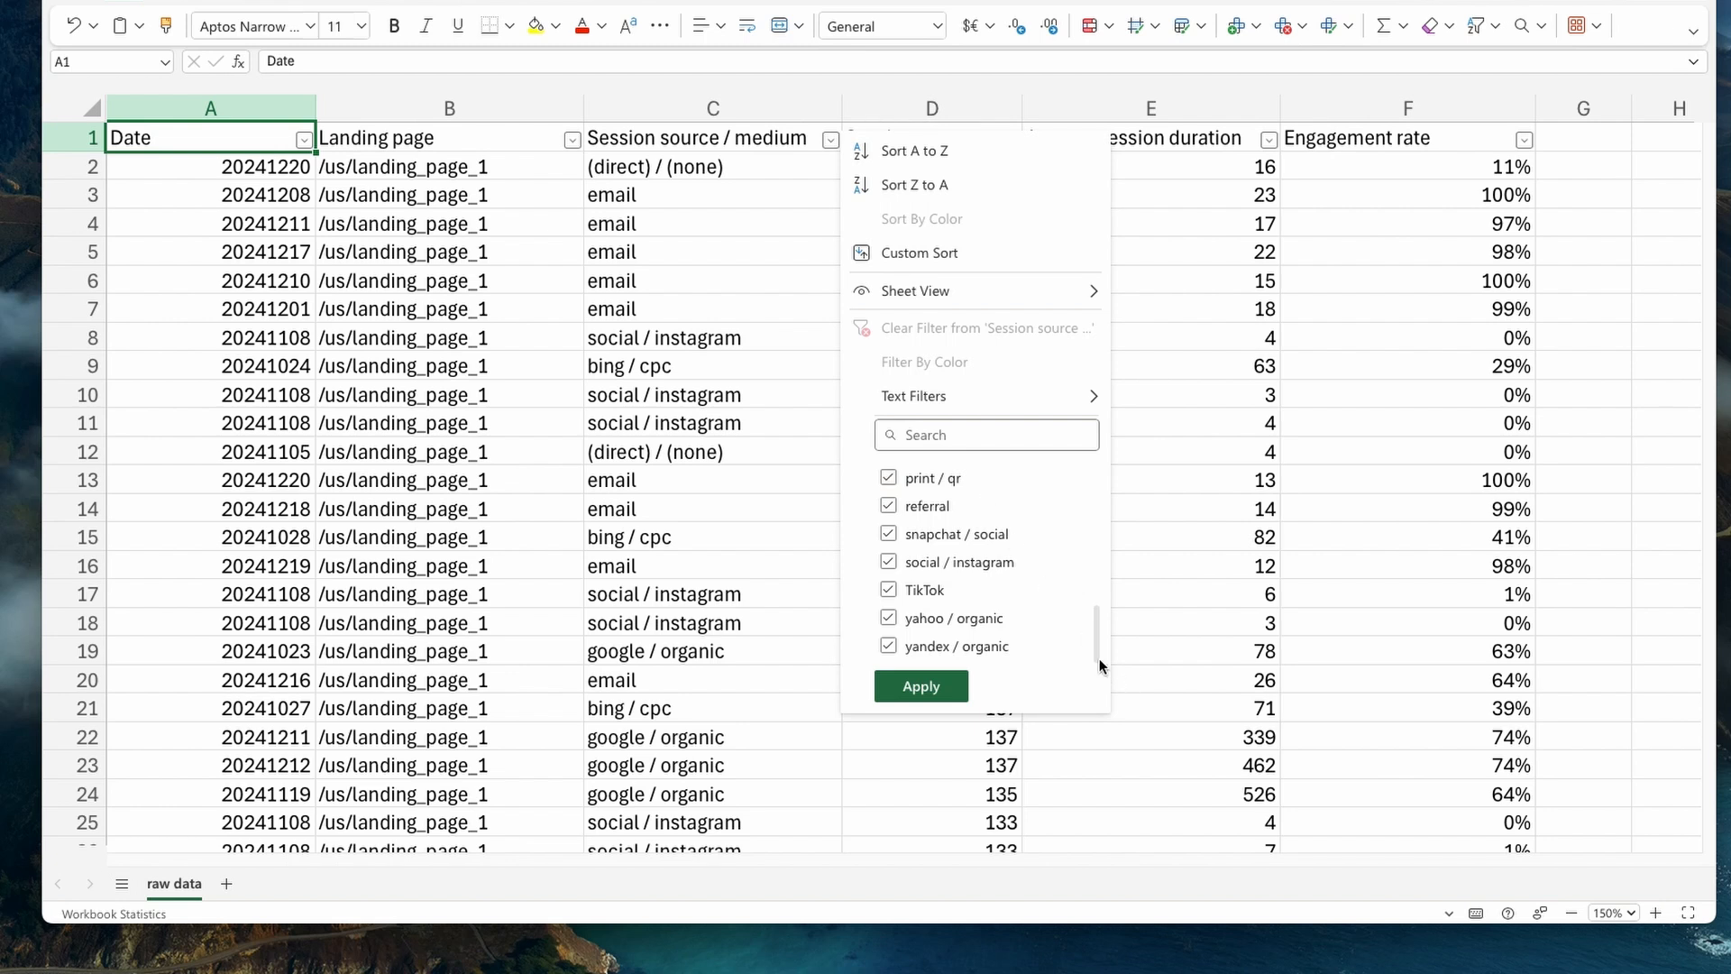
{"action": "left_click_drag", "start_coordinate": [1101, 658], "coordinate": [1097, 591]}
{"action": "left_click", "coordinate": [1157, 580]}
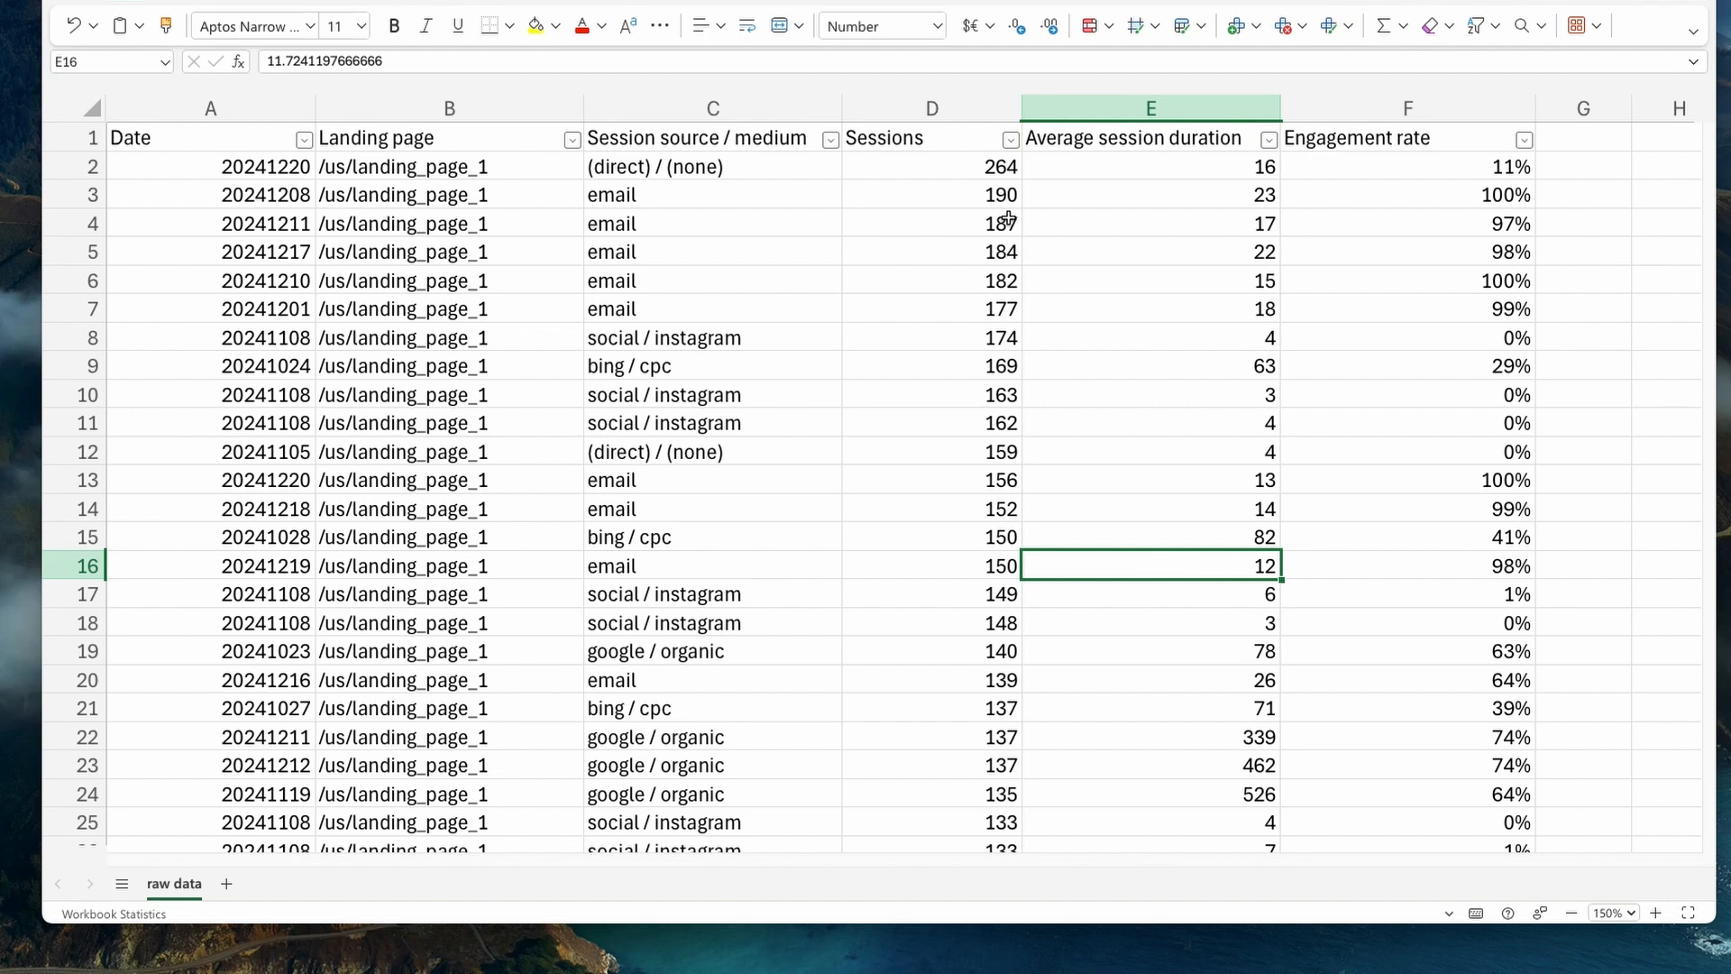
- Examine the Sessions, Average session duration and Engagement rate columns of the raw data
{"action": "left_click", "coordinate": [1010, 142]}
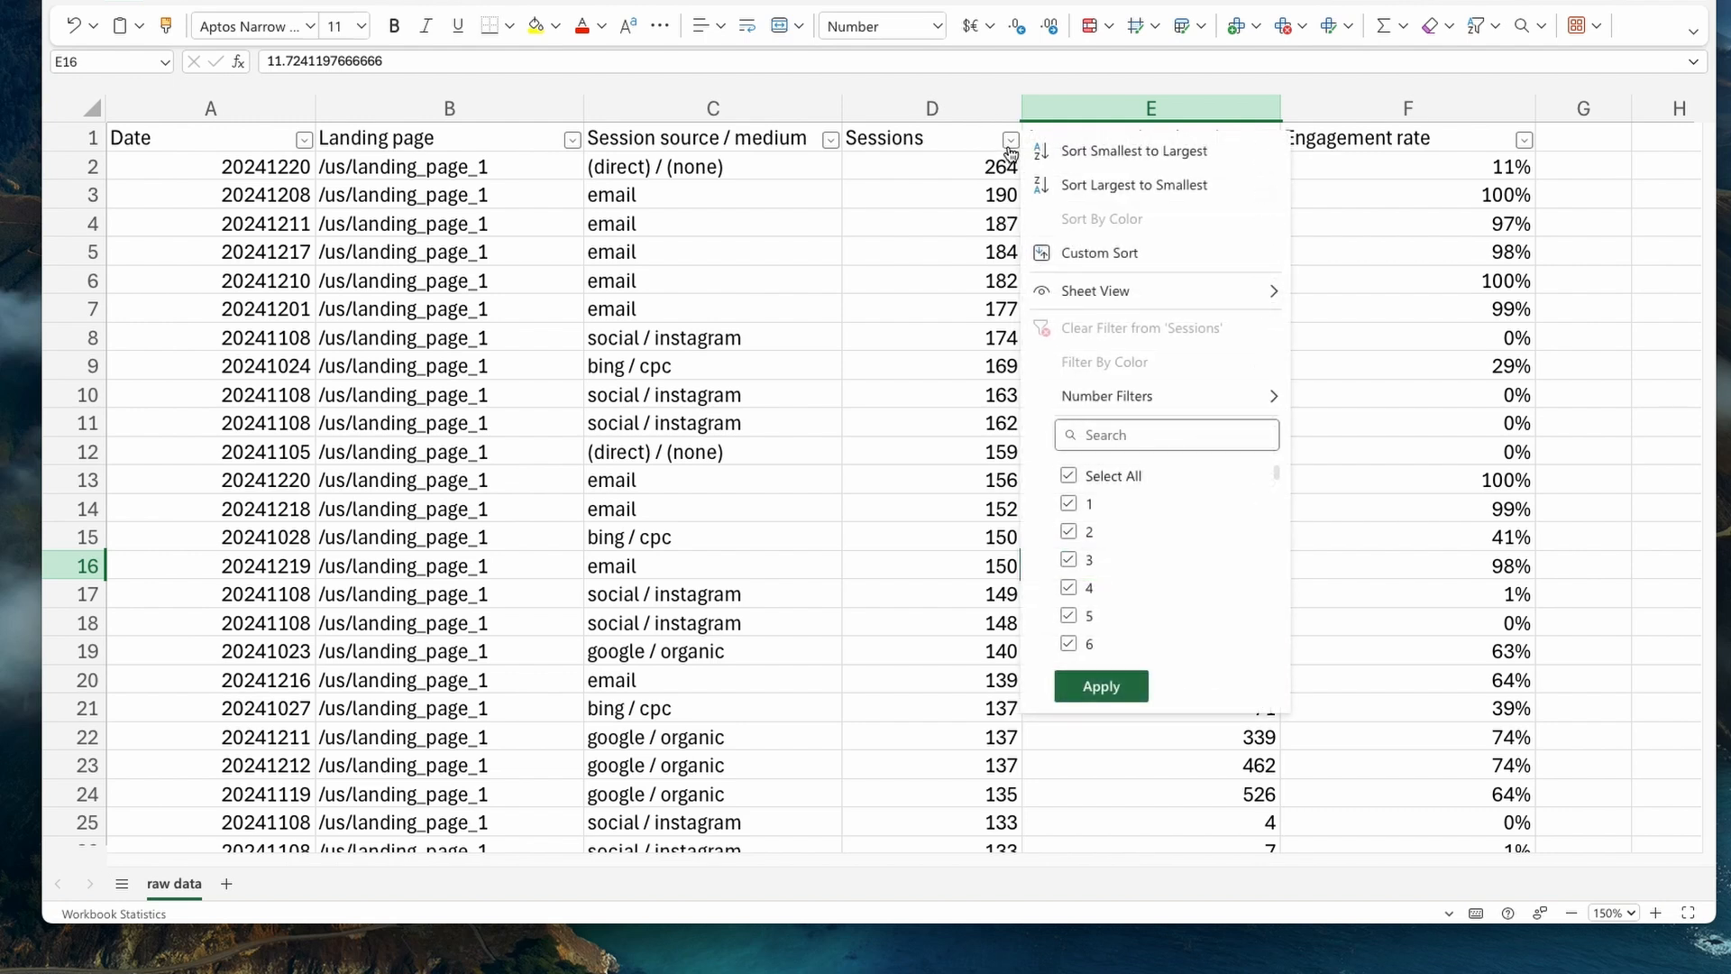
{"action": "left_click", "coordinate": [995, 167]}
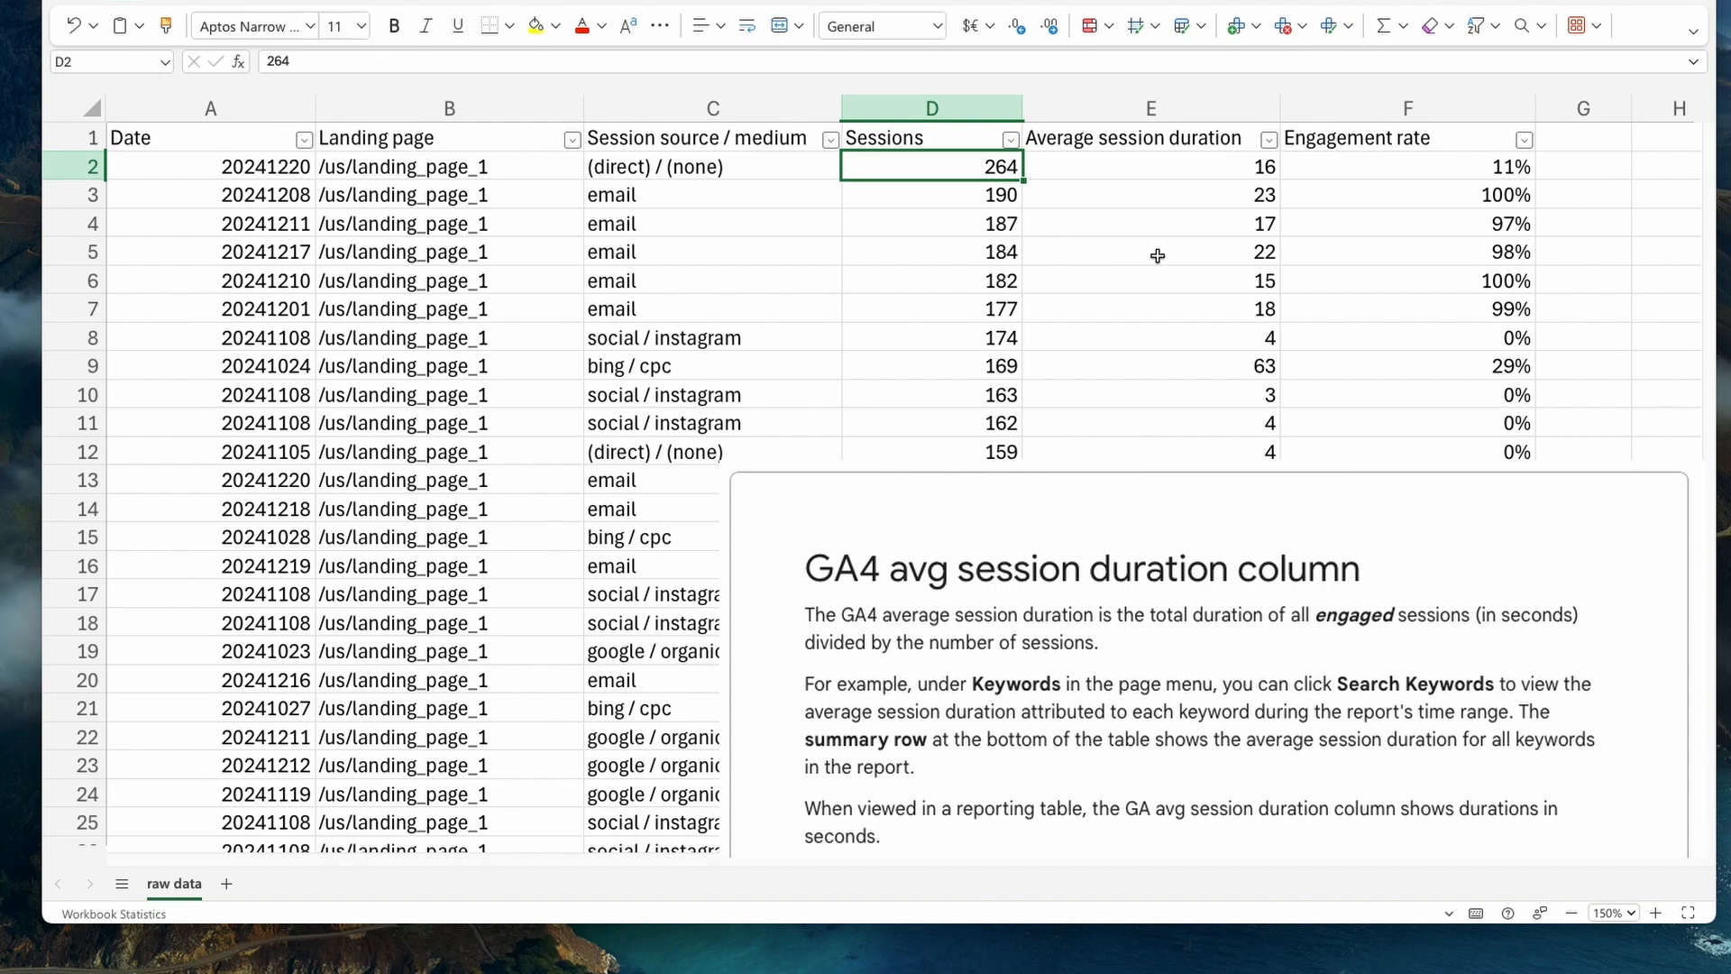
{"action": "left_click", "coordinate": [1204, 161]}
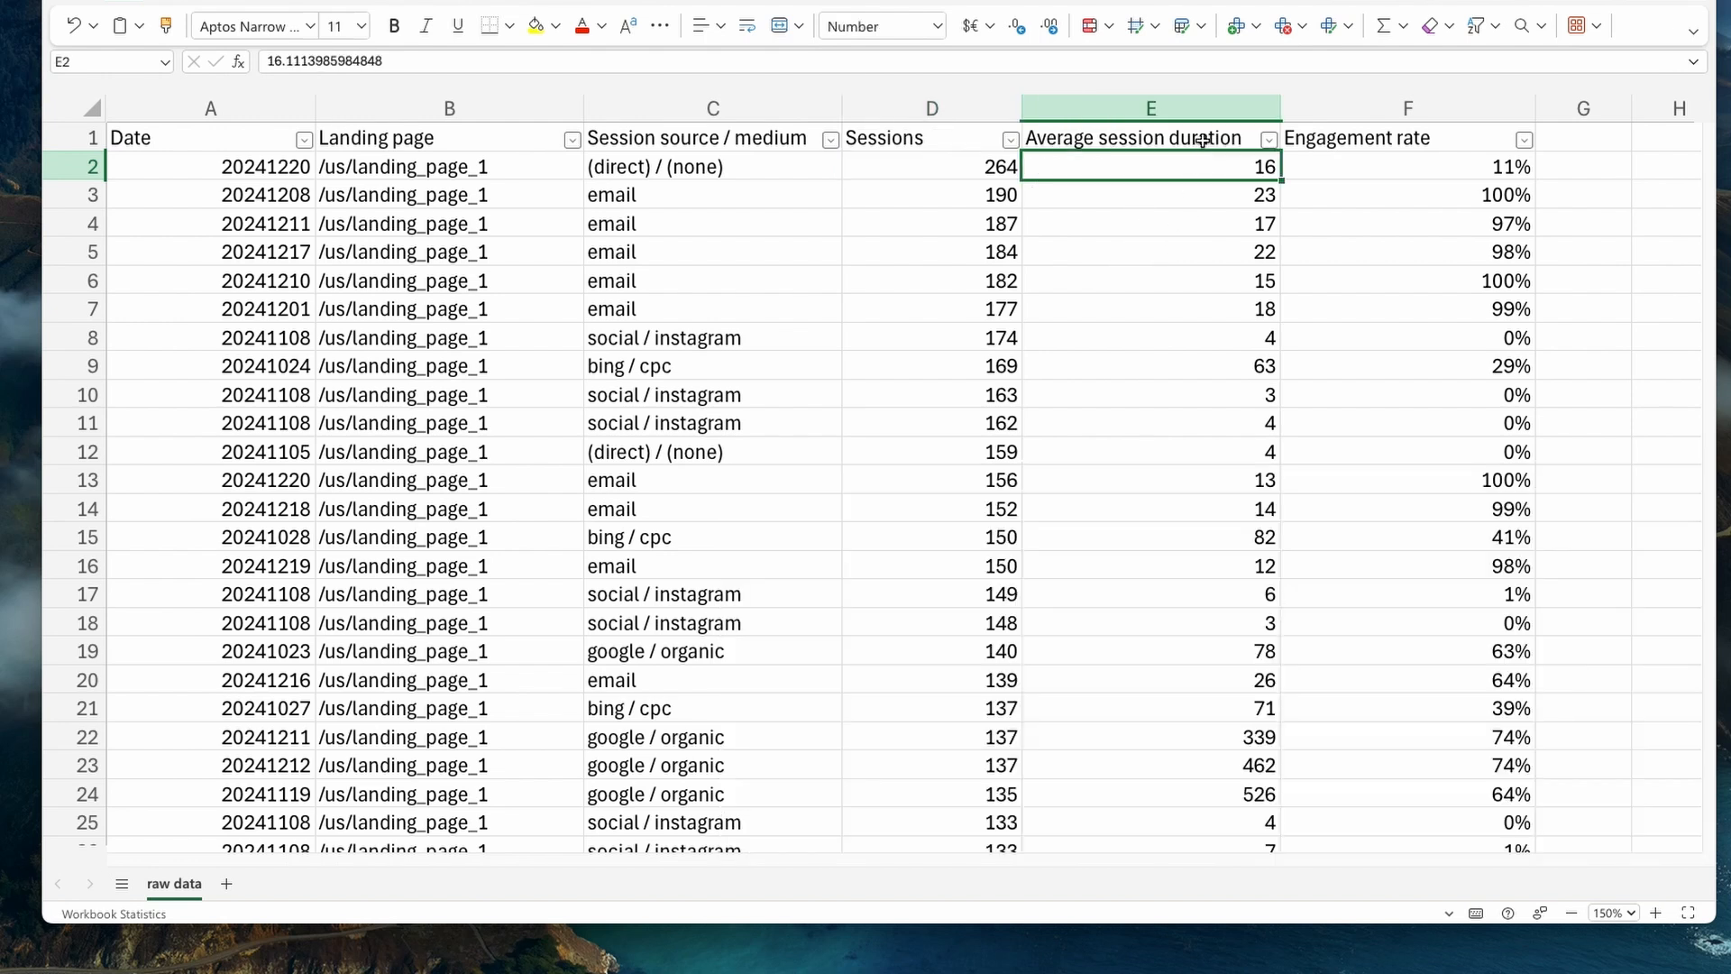
{"action": "left_click", "coordinate": [1203, 144]}
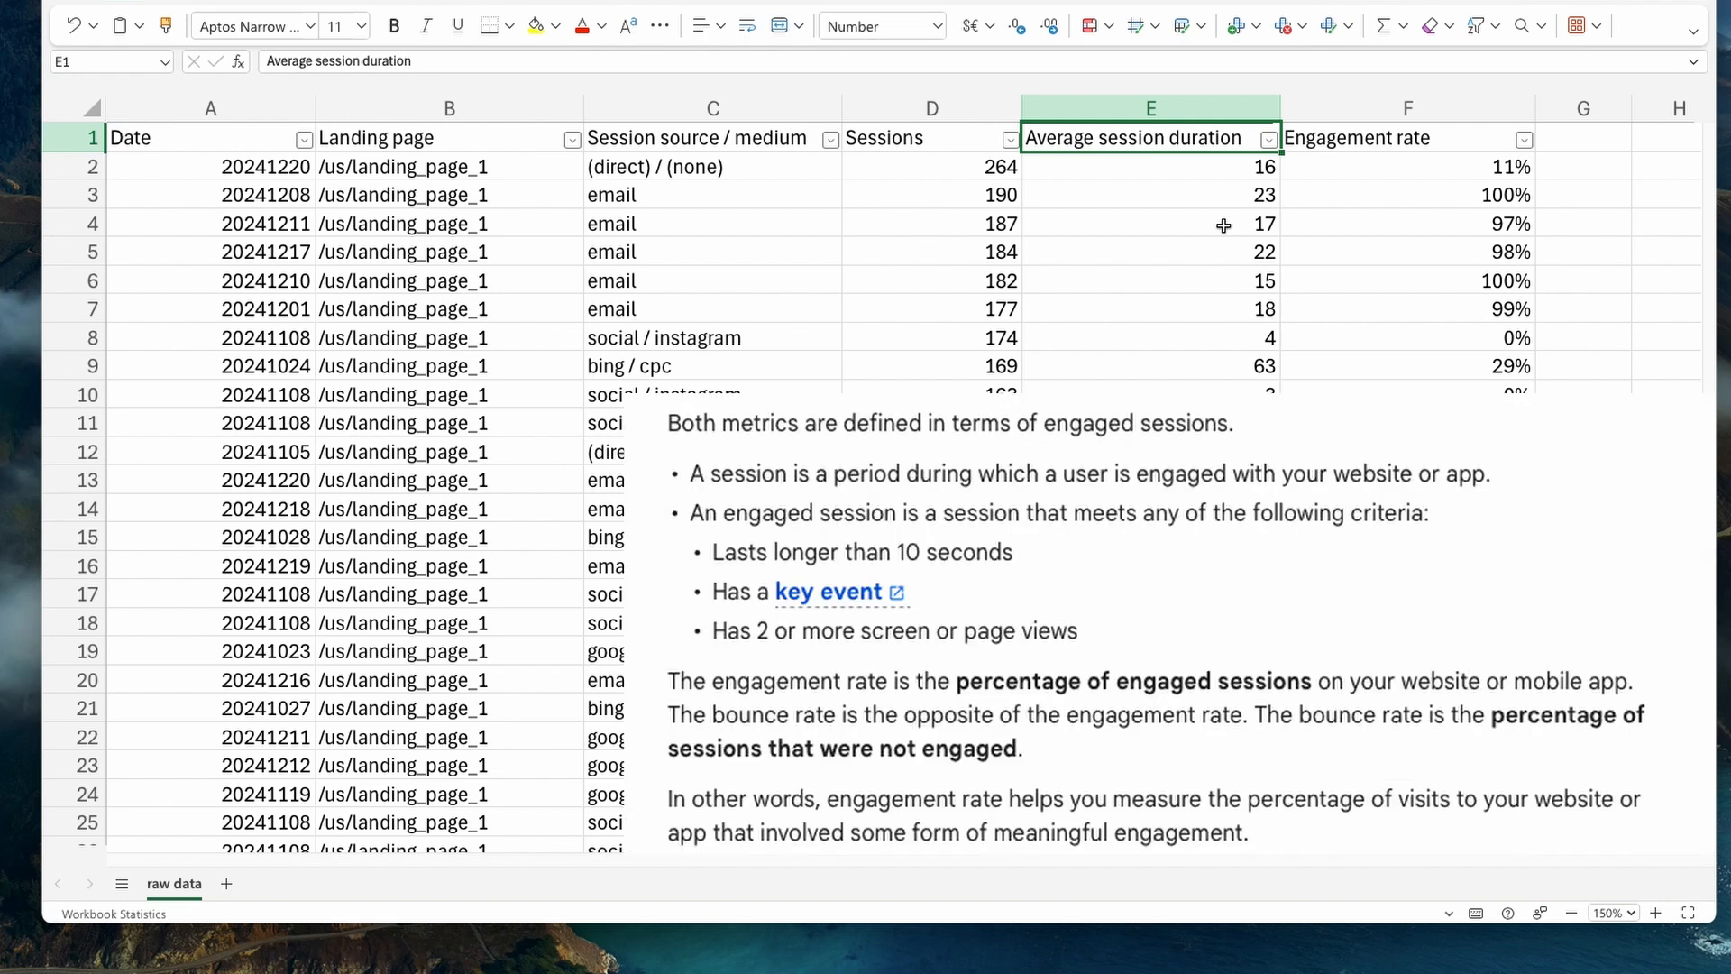
{"action": "left_click", "coordinate": [1410, 139]}
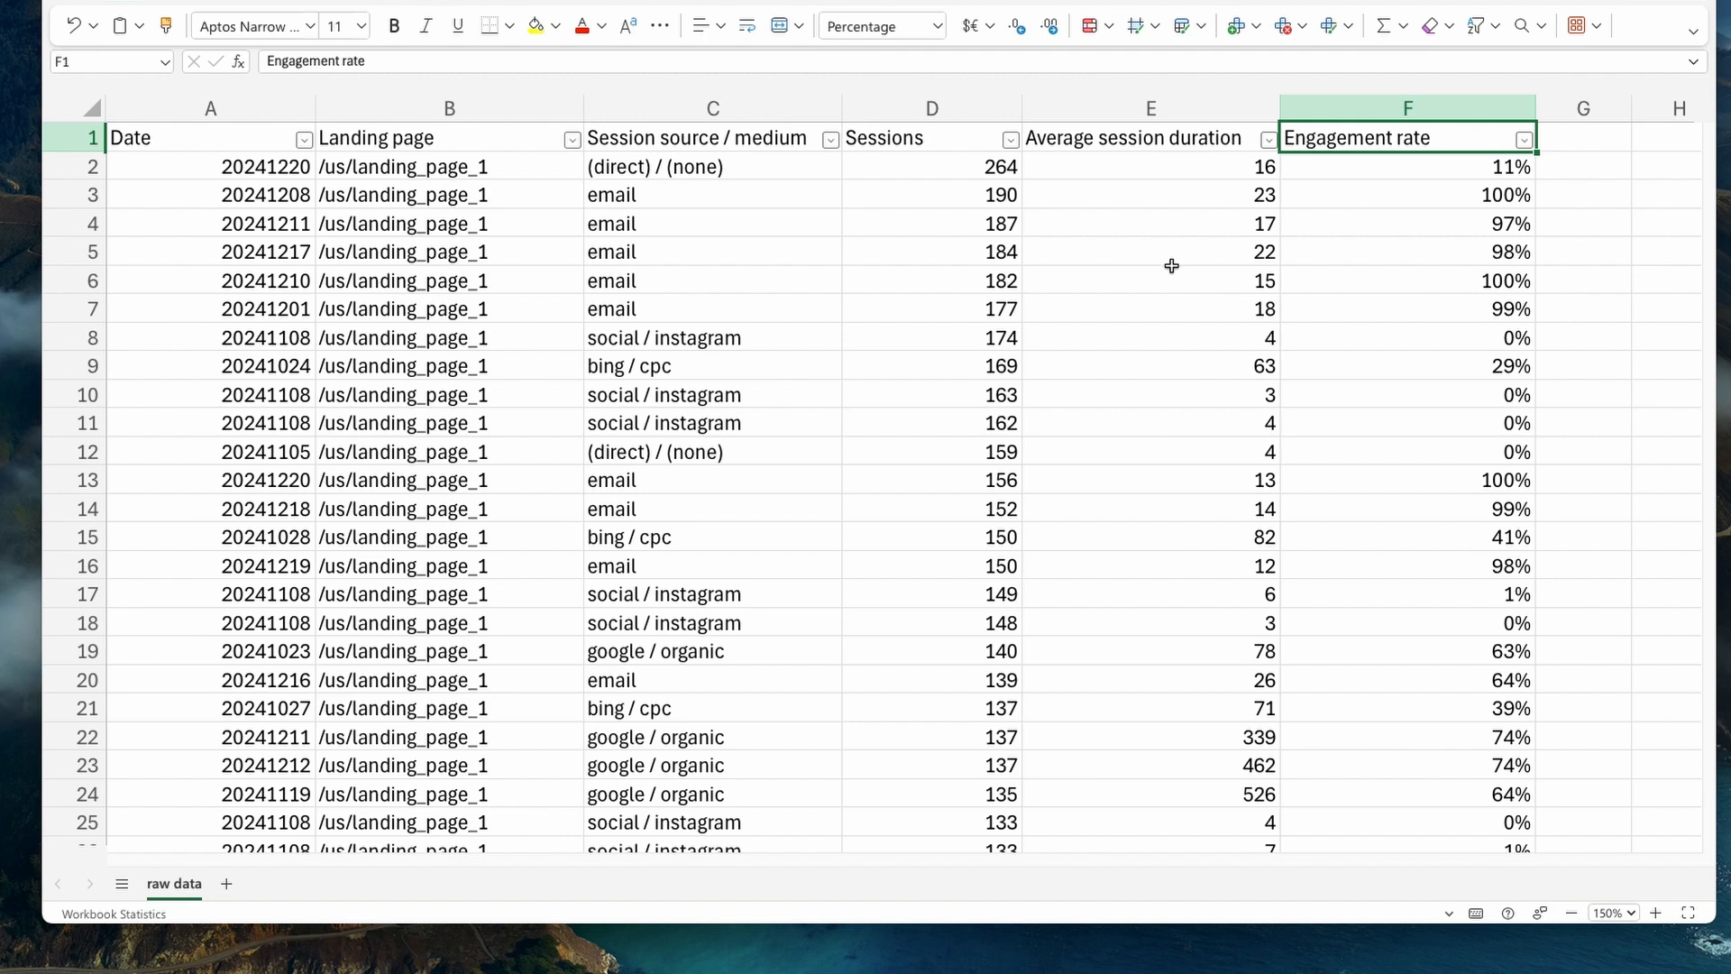
- Add a new worksheet and name it "data exploration"
{"action": "left_click", "coordinate": [228, 885]}
{"action": "right_click", "coordinate": [229, 885]}
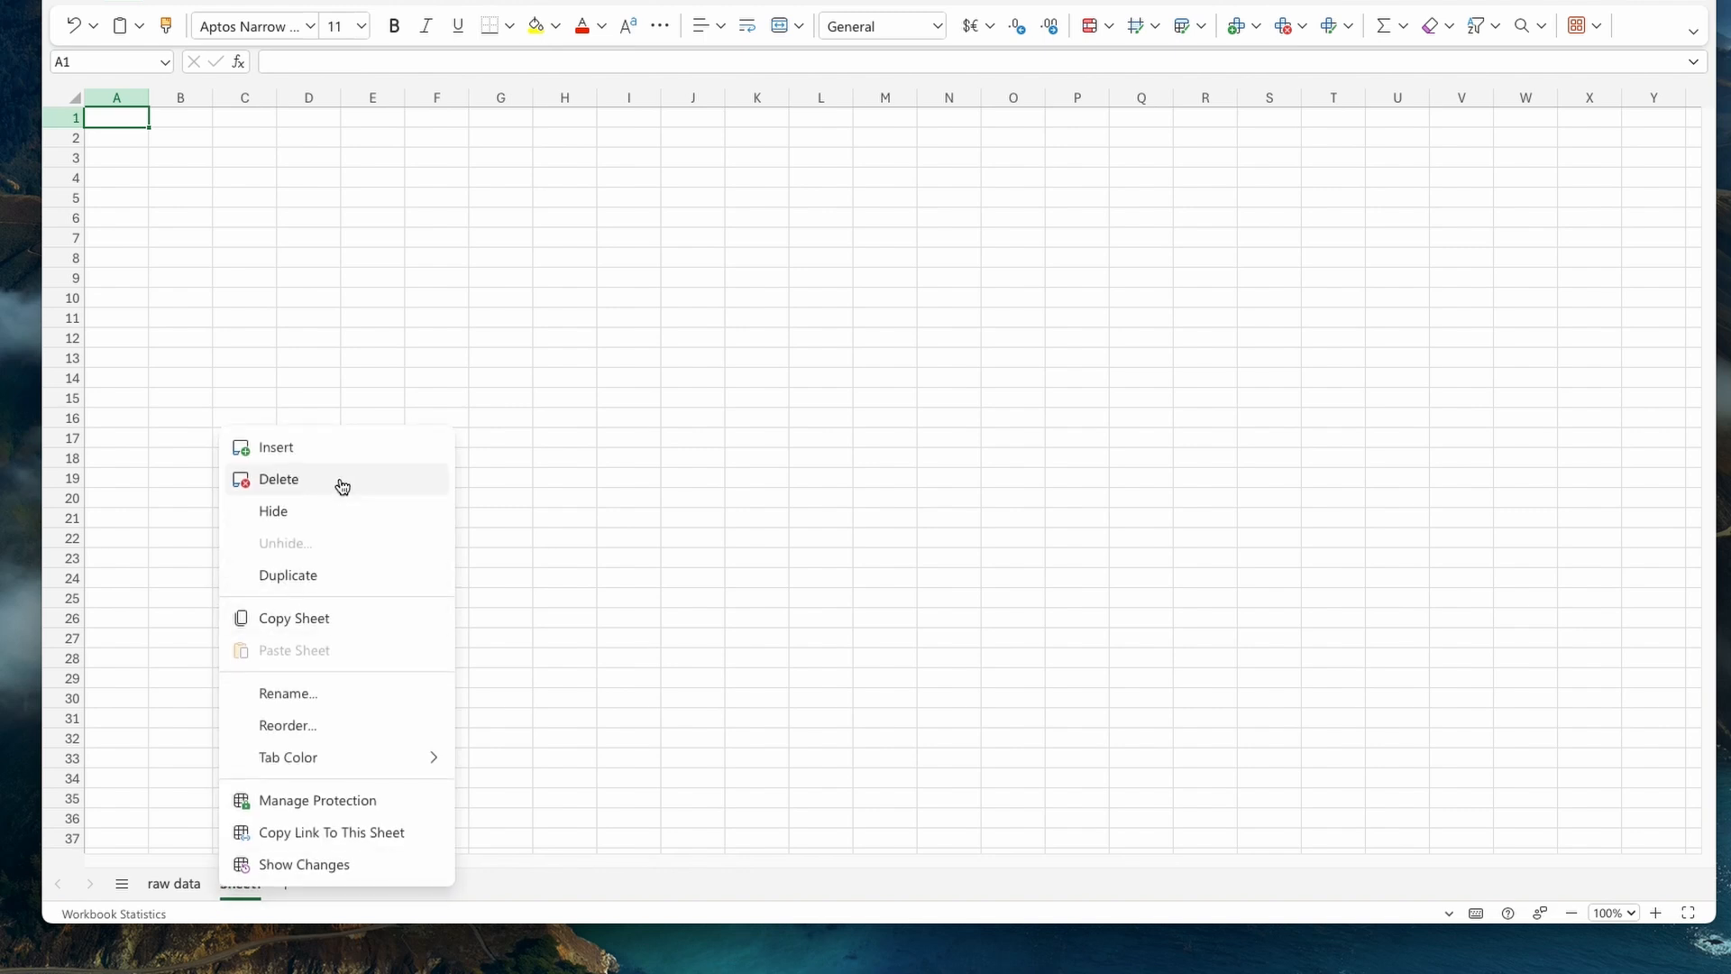
{"action": "left_click", "coordinate": [342, 696]}
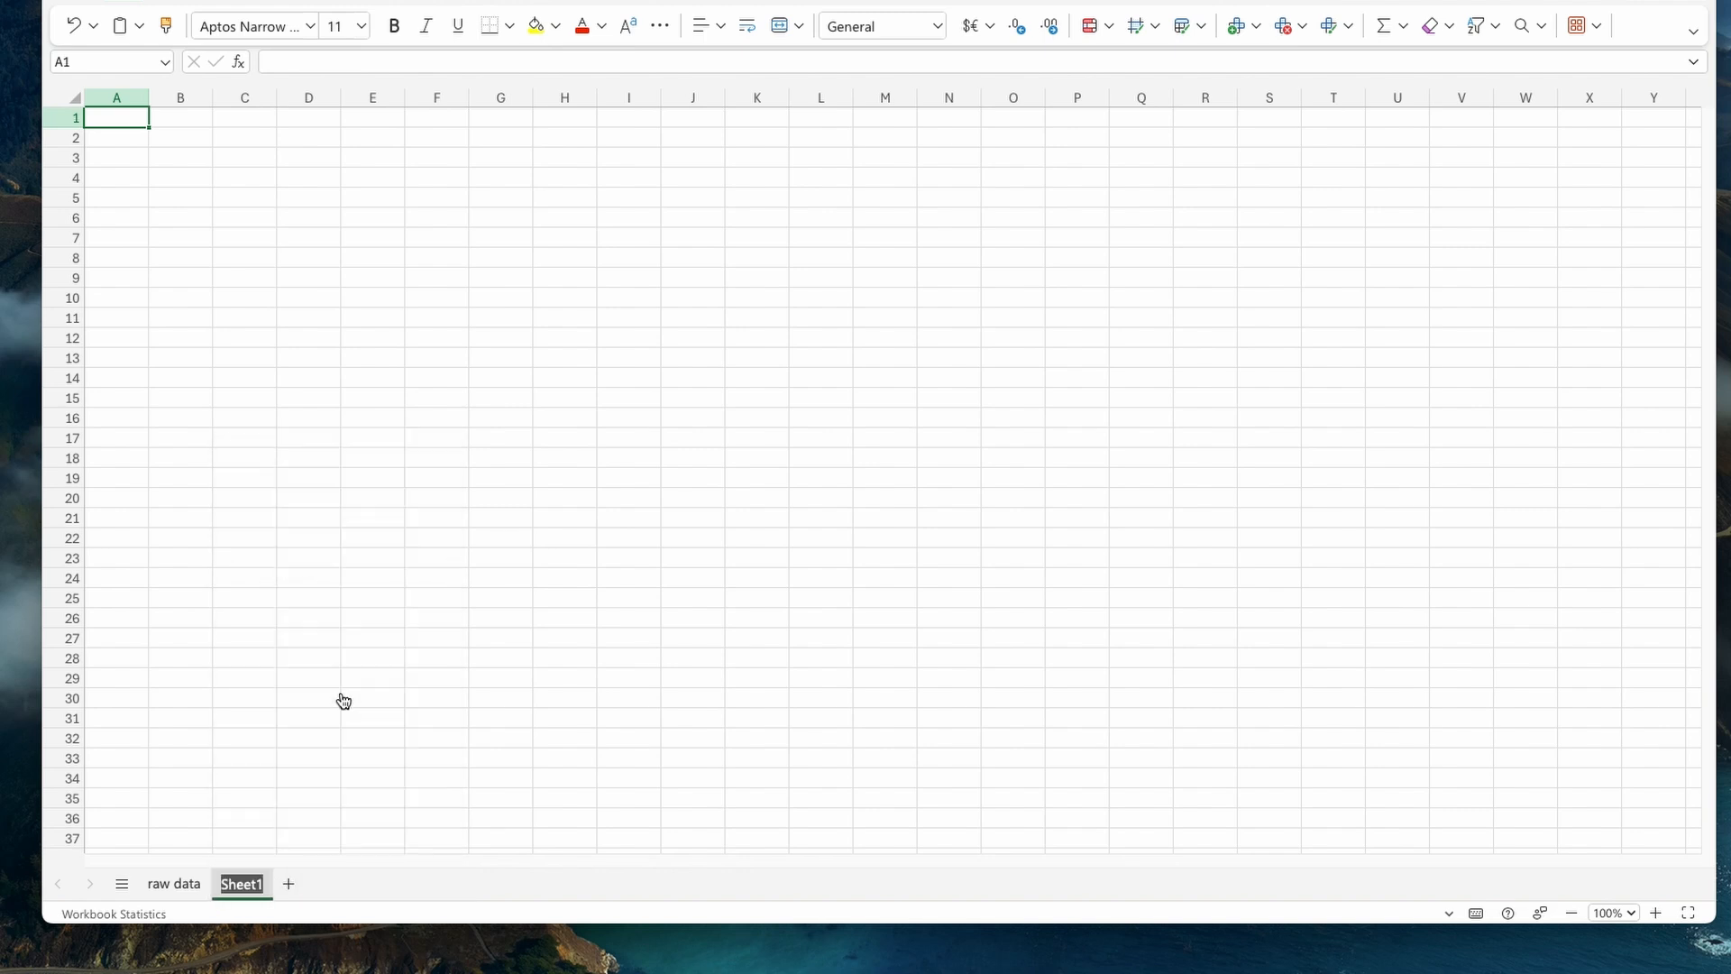
{"action": "type", "text": "data exploration"}
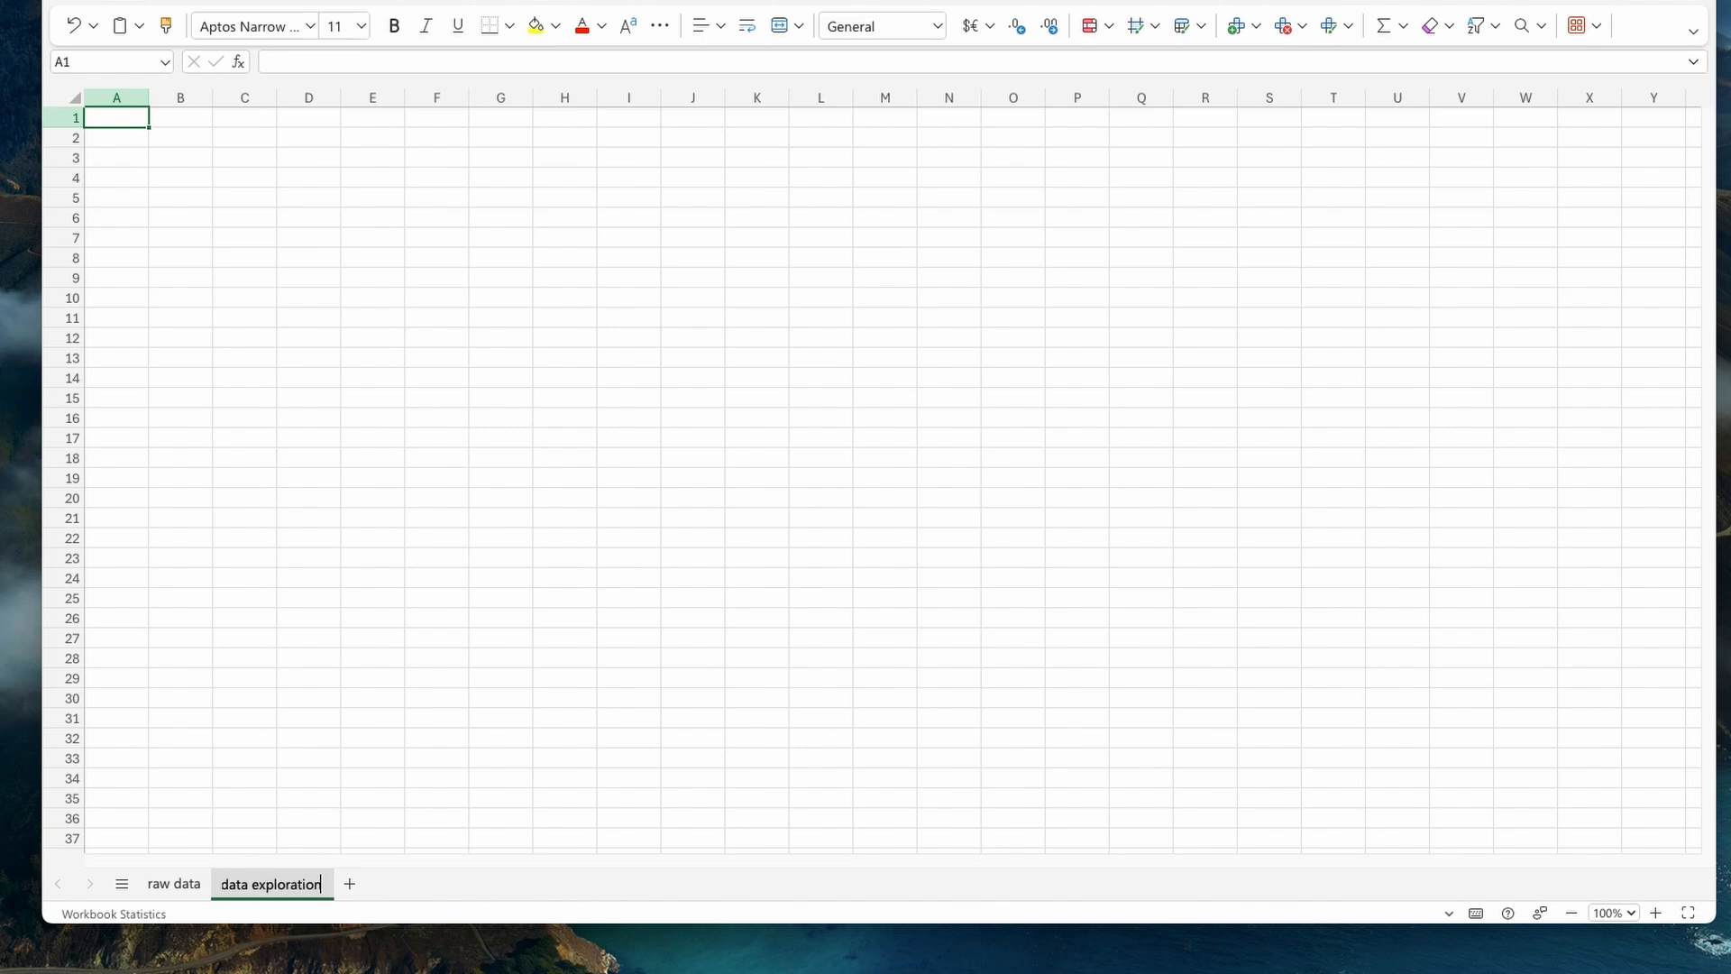
{"action": "left_click", "coordinate": [360, 321]}
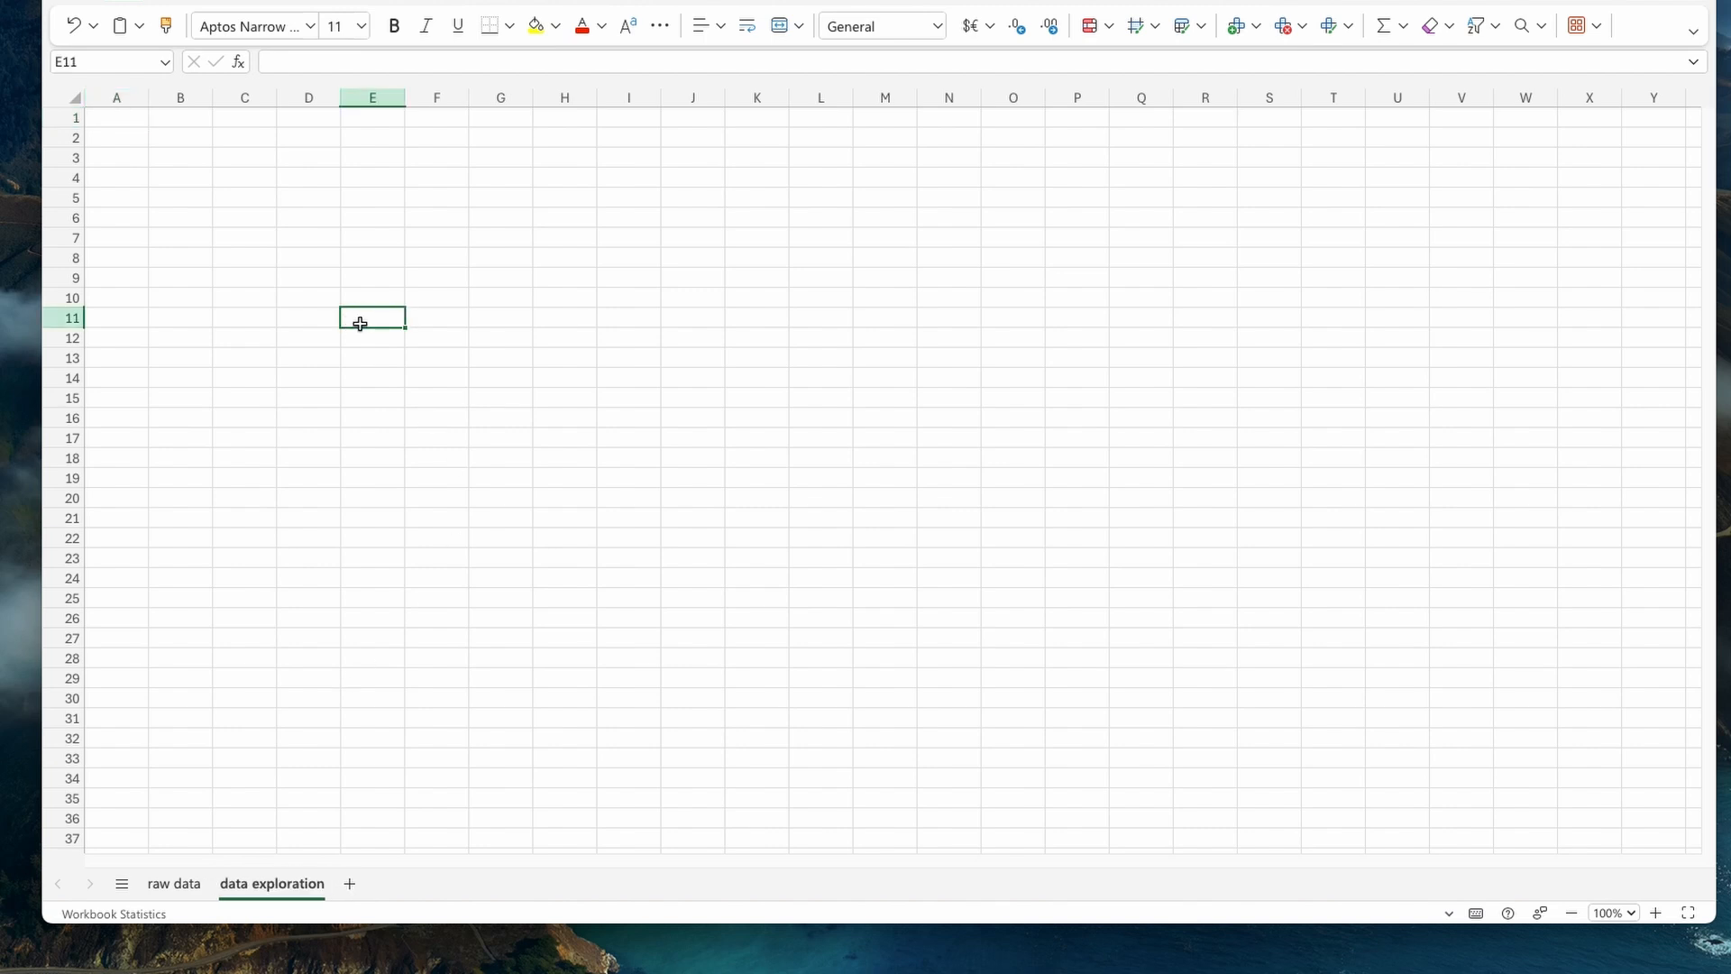
- Create a PivotTable at cell B2 of the data exploration sheet from the raw data range A1:F12198
{"action": "left_click", "coordinate": [193, 143]}
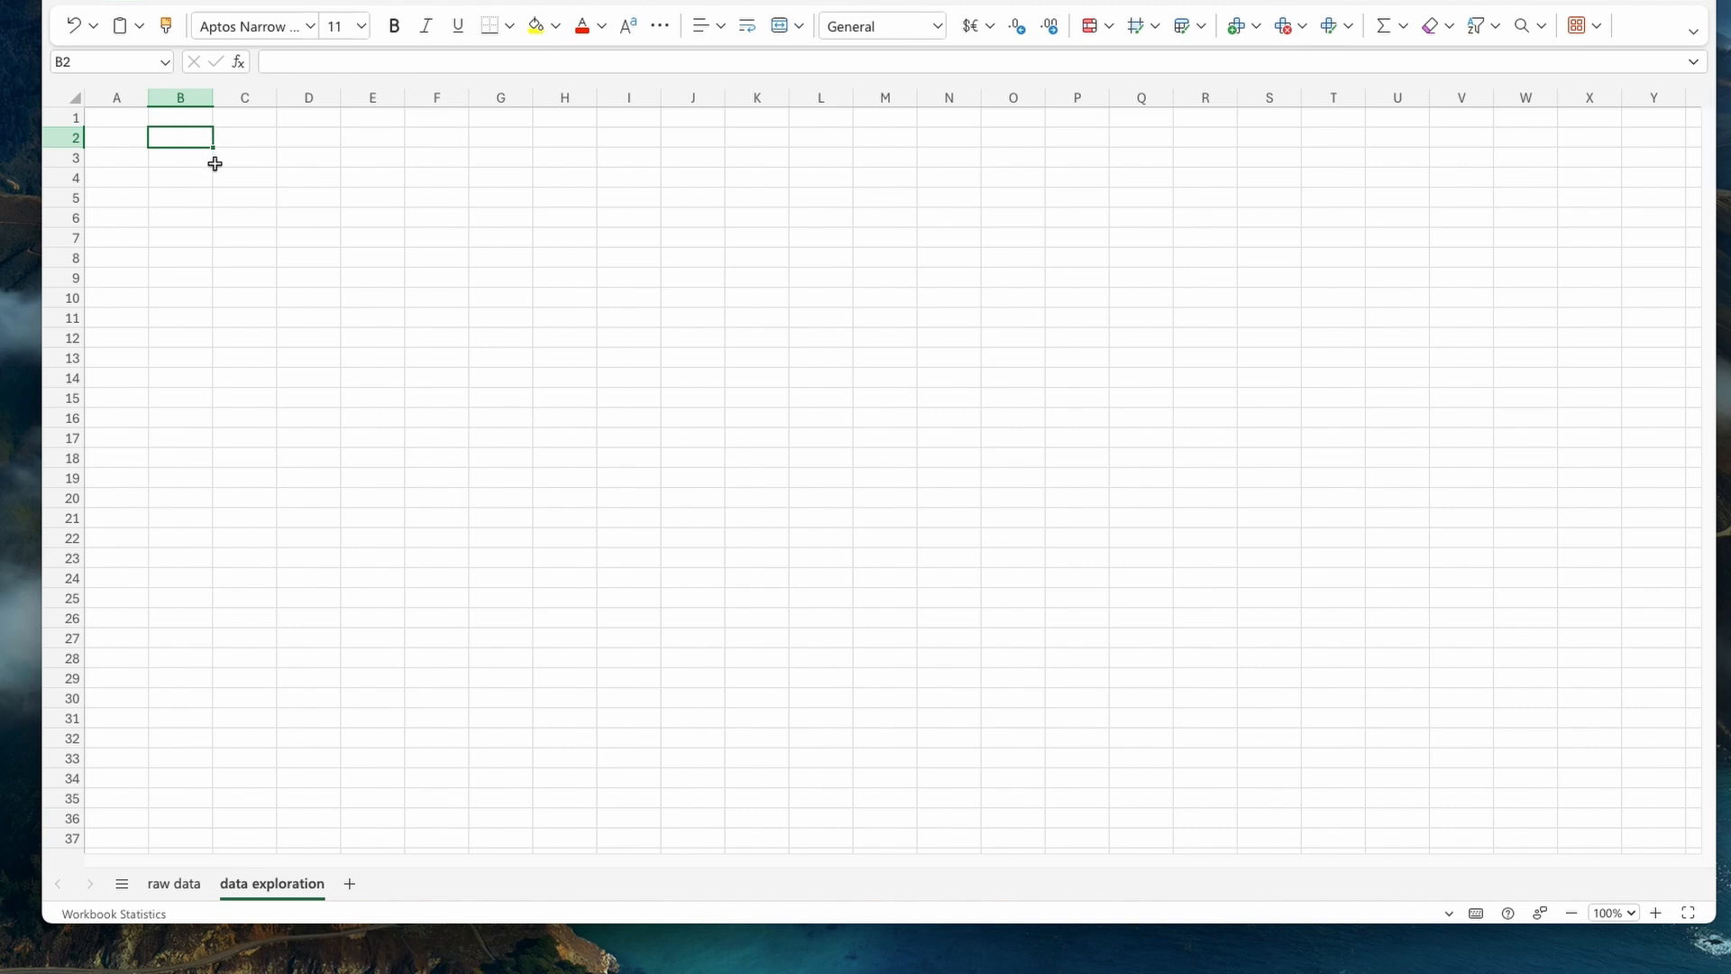
{"action": "left_click", "coordinate": [185, 1]}
{"action": "left_click", "coordinate": [131, 32]}
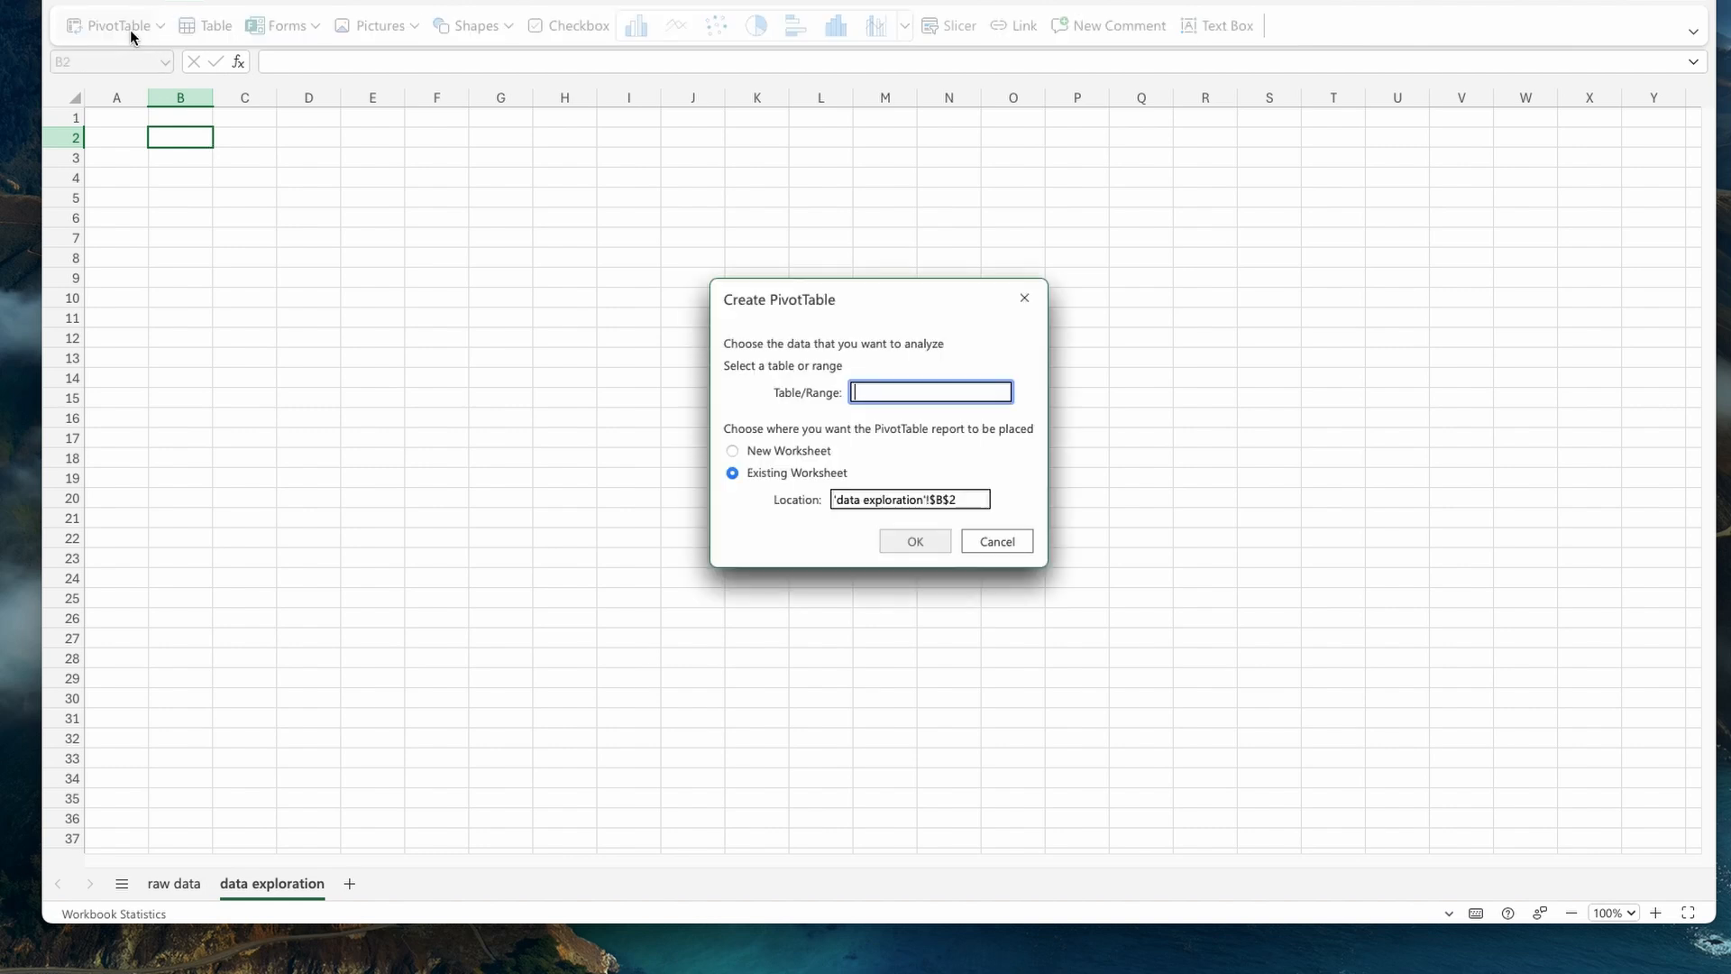
{"action": "left_click", "coordinate": [194, 886]}
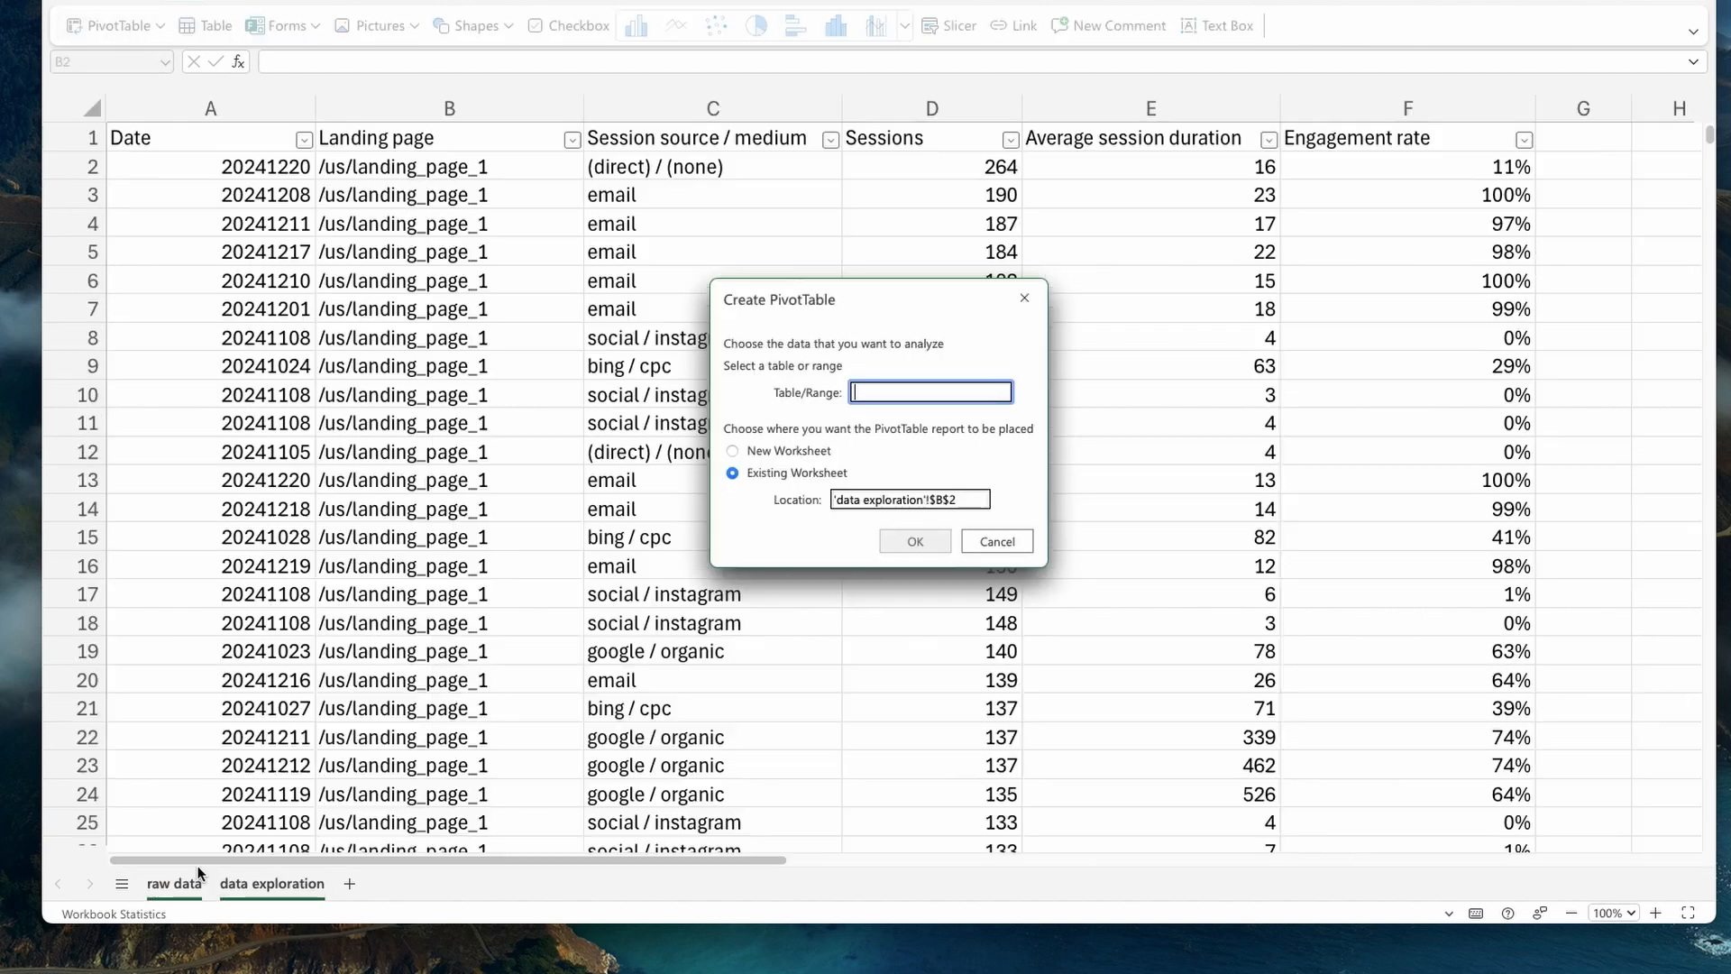
{"action": "left_click_drag", "start_coordinate": [211, 150], "coordinate": [1423, 160]}
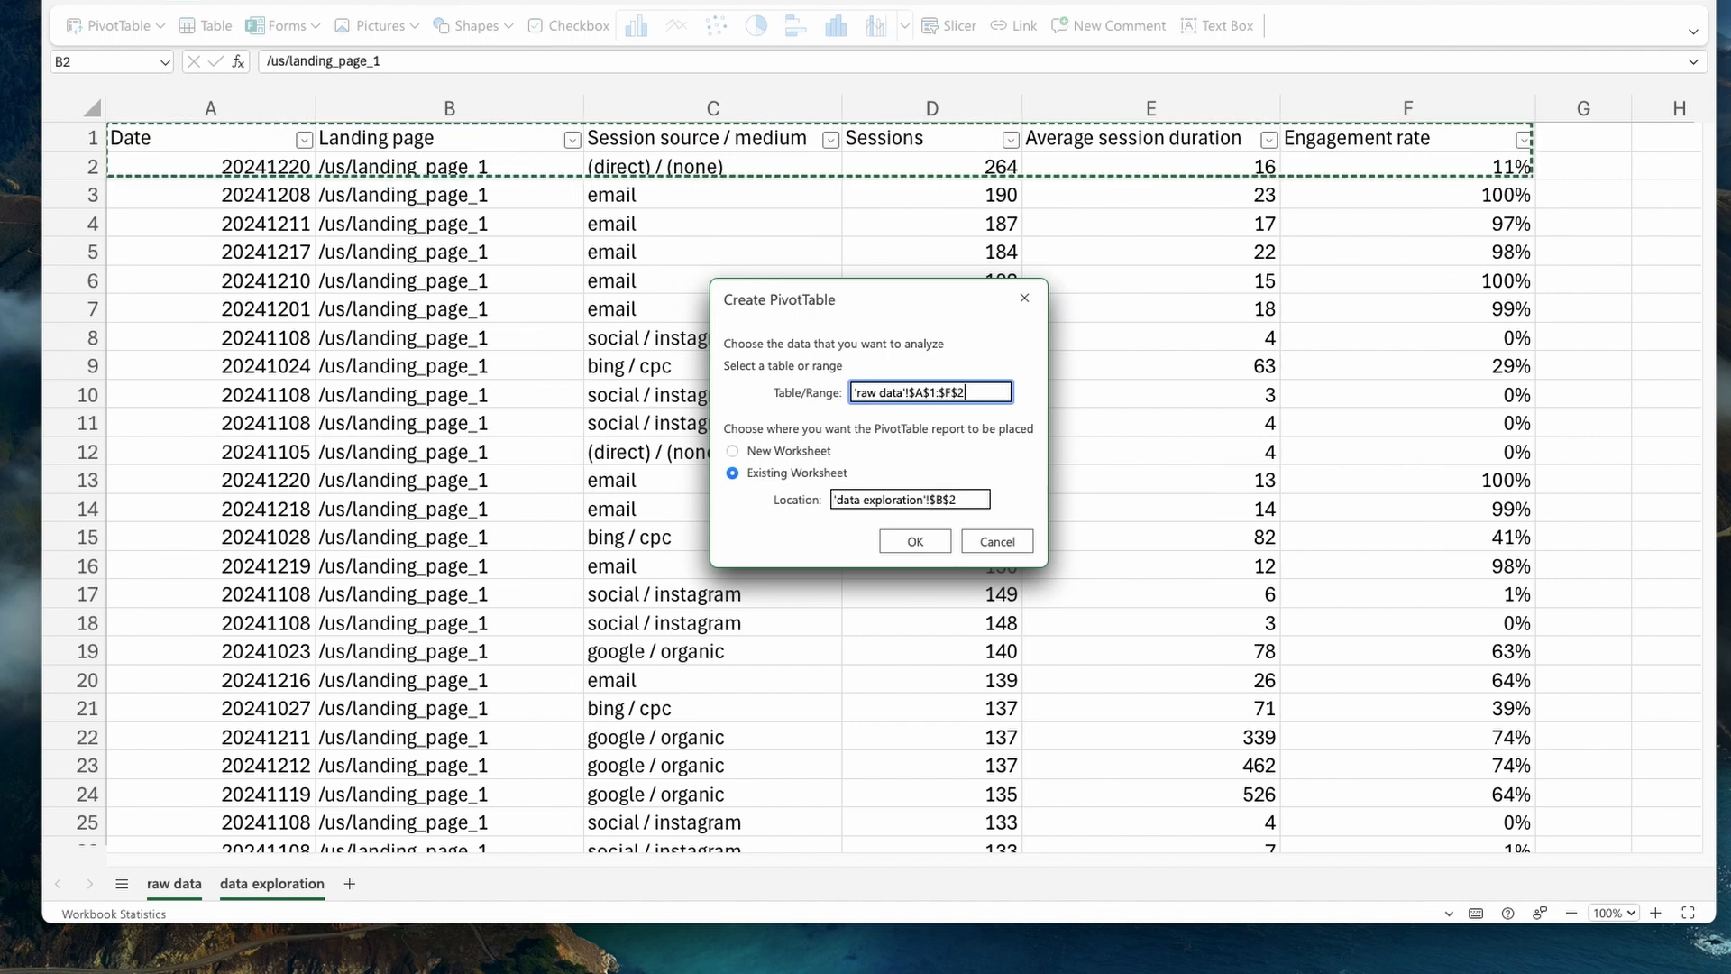
{"action": "key", "text": "ctrl+shift+Down"}
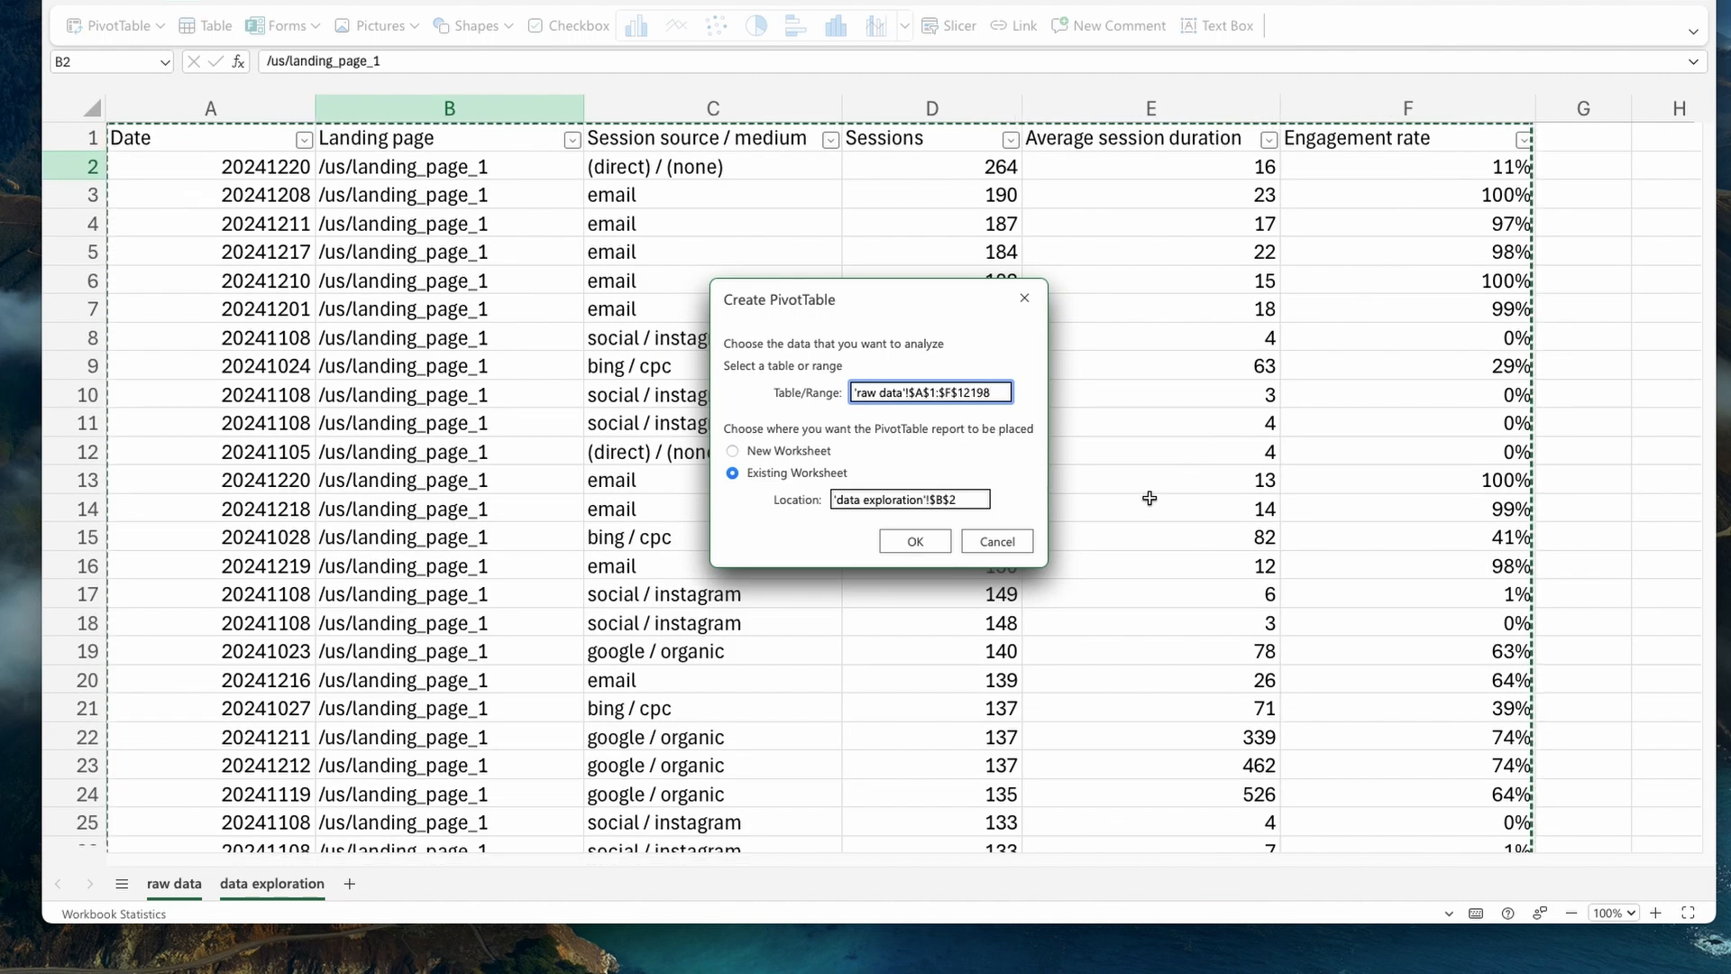
{"action": "left_click", "coordinate": [915, 541]}
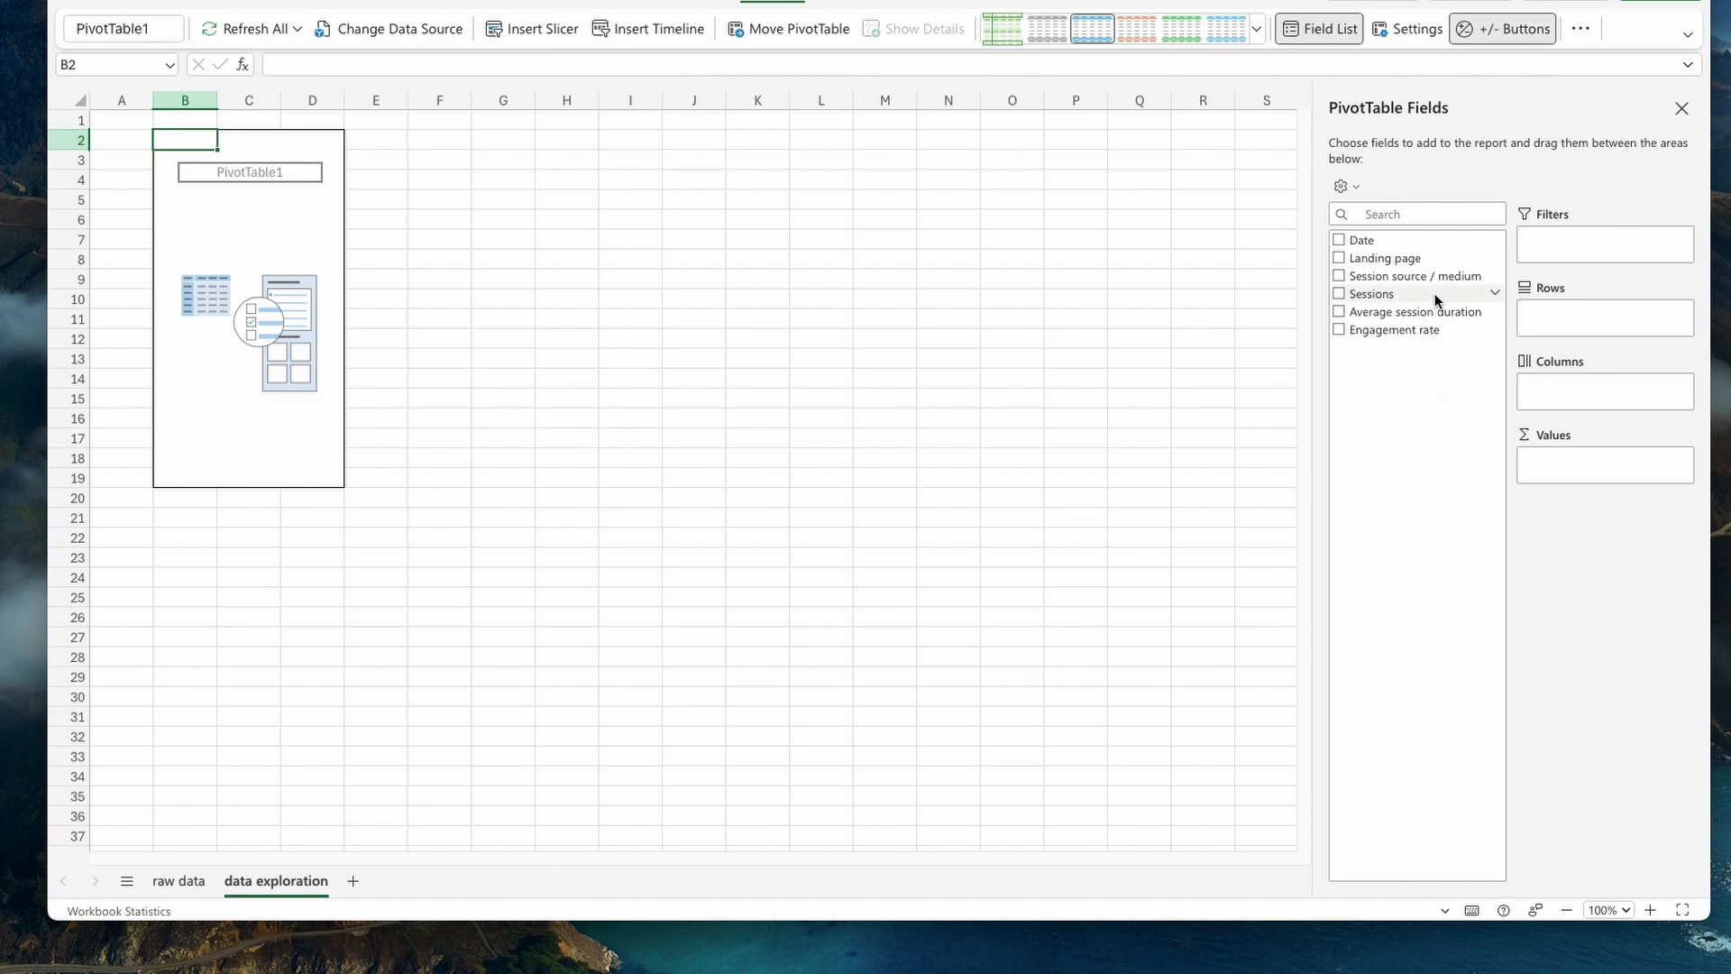
- Set Session source / medium as the PivotTable rows and add Sessions as a summed value
{"action": "left_click_drag", "start_coordinate": [1398, 279], "coordinate": [1585, 321]}
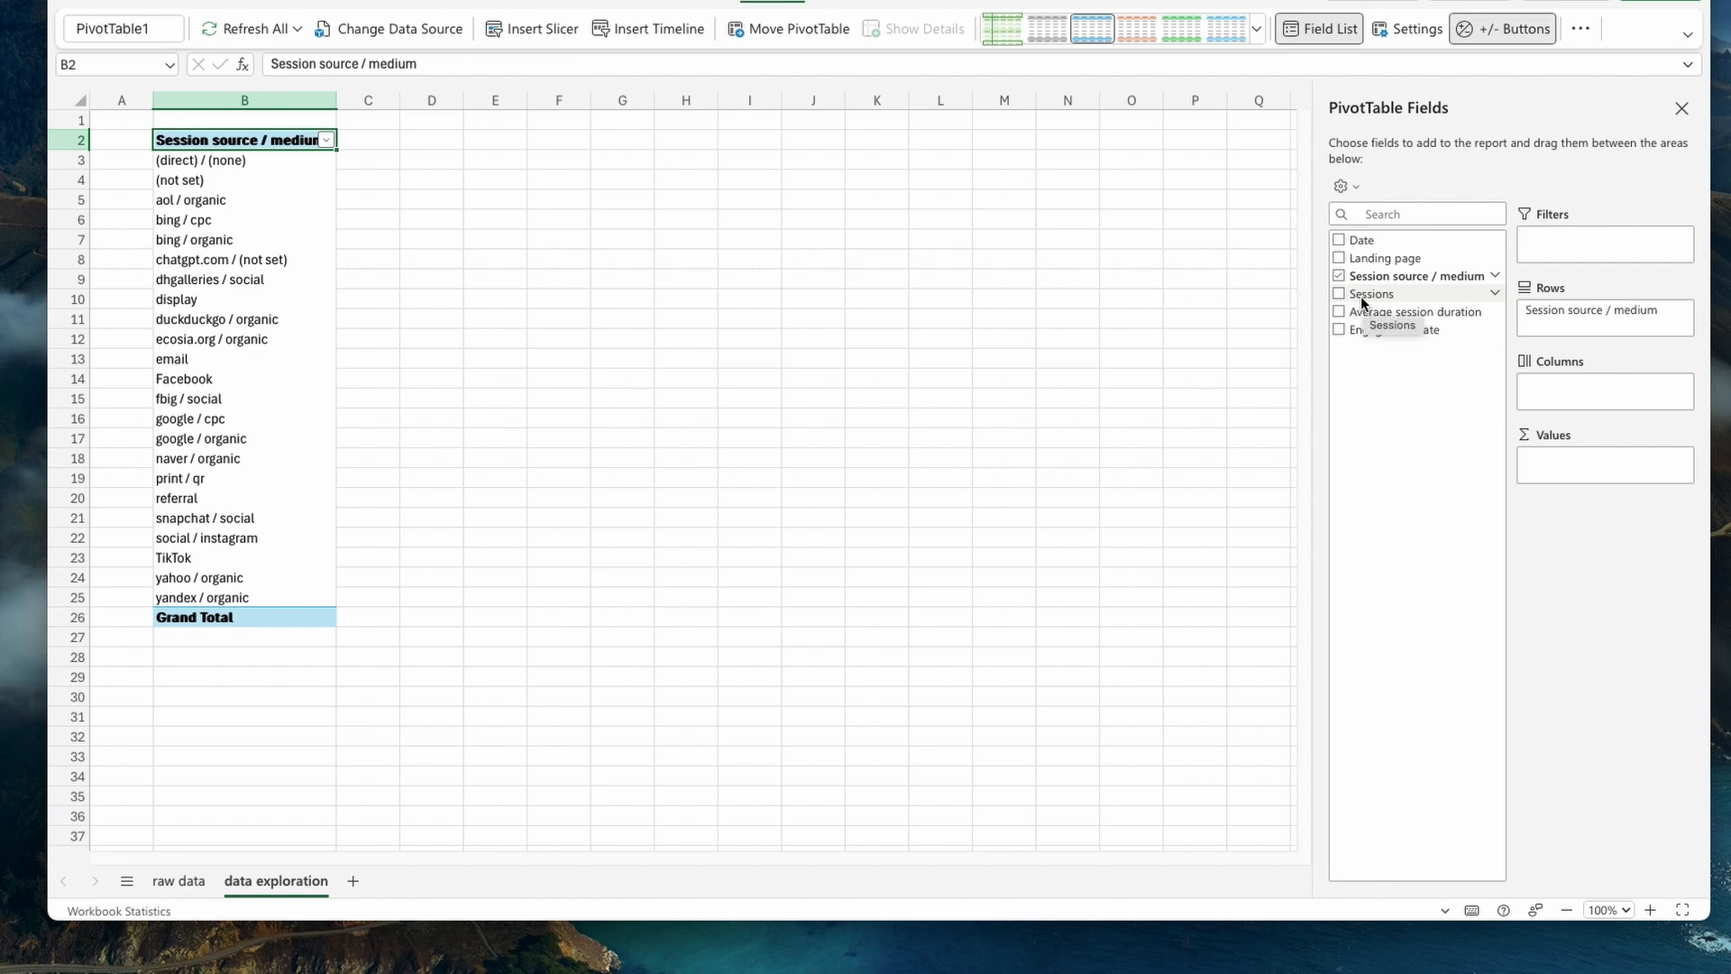
{"action": "left_click_drag", "start_coordinate": [1364, 304], "coordinate": [1557, 462]}
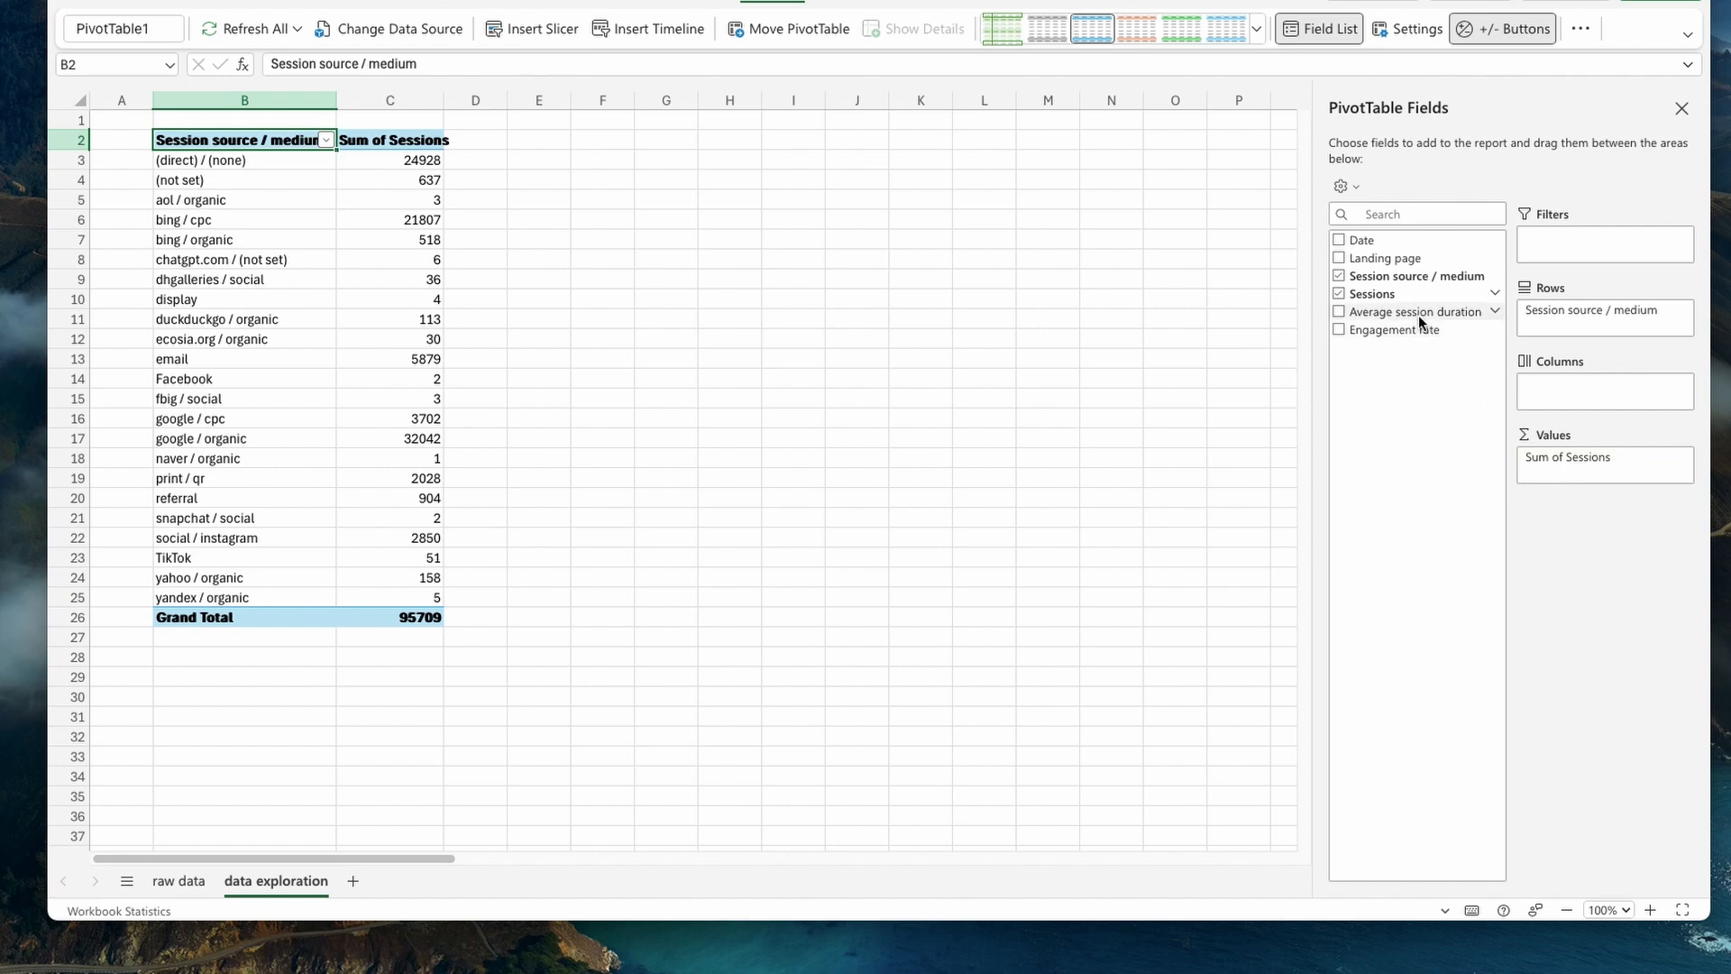
- Add Average session duration to the PivotTable values and summarize it by Average
{"action": "left_click_drag", "start_coordinate": [1419, 313], "coordinate": [1587, 478]}
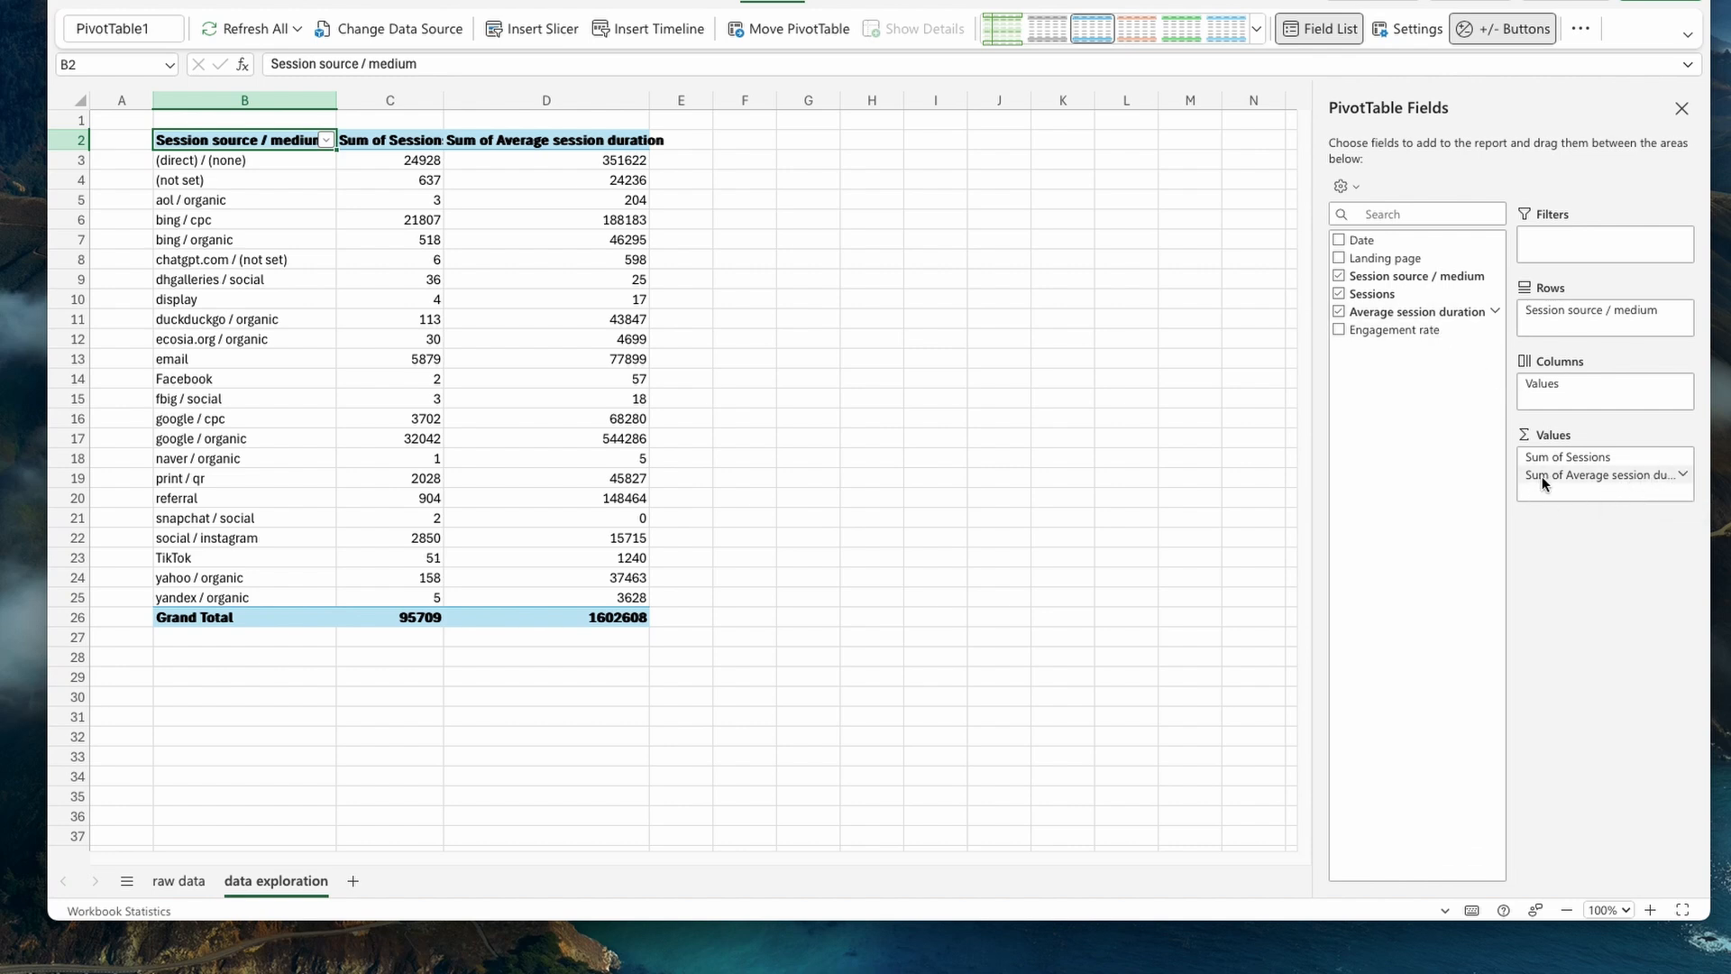
{"action": "left_click", "coordinate": [1682, 476]}
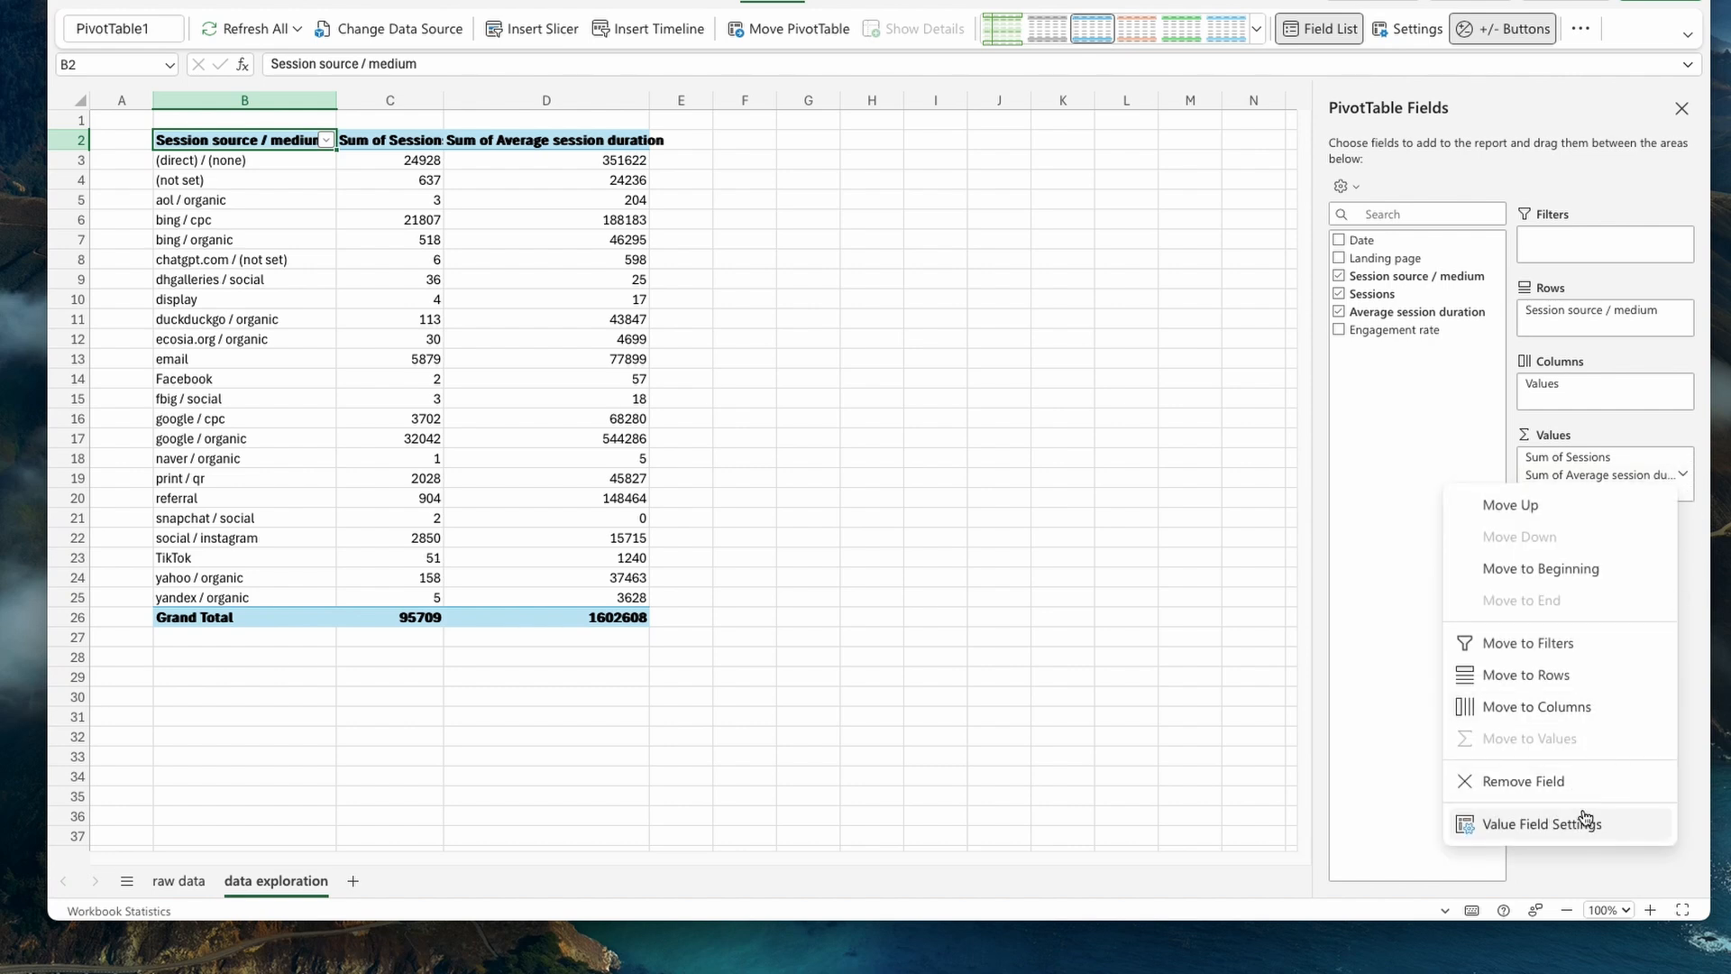
{"action": "left_click", "coordinate": [1605, 830]}
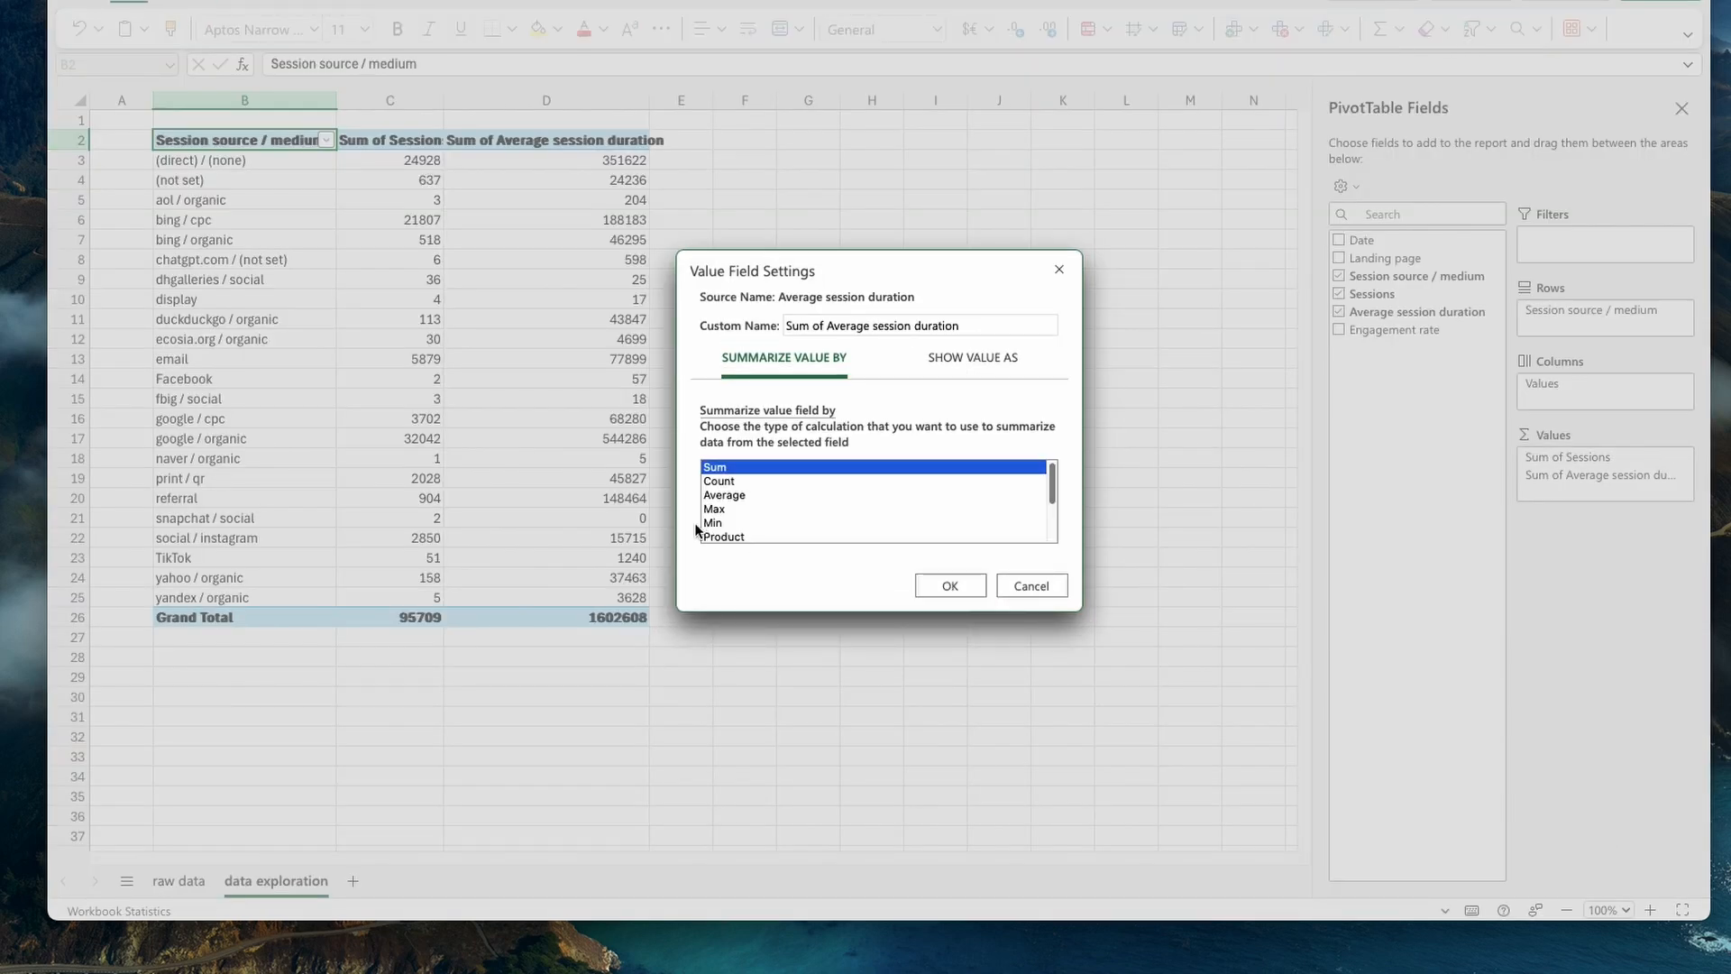
{"action": "left_click", "coordinate": [729, 495]}
{"action": "left_click", "coordinate": [950, 586]}
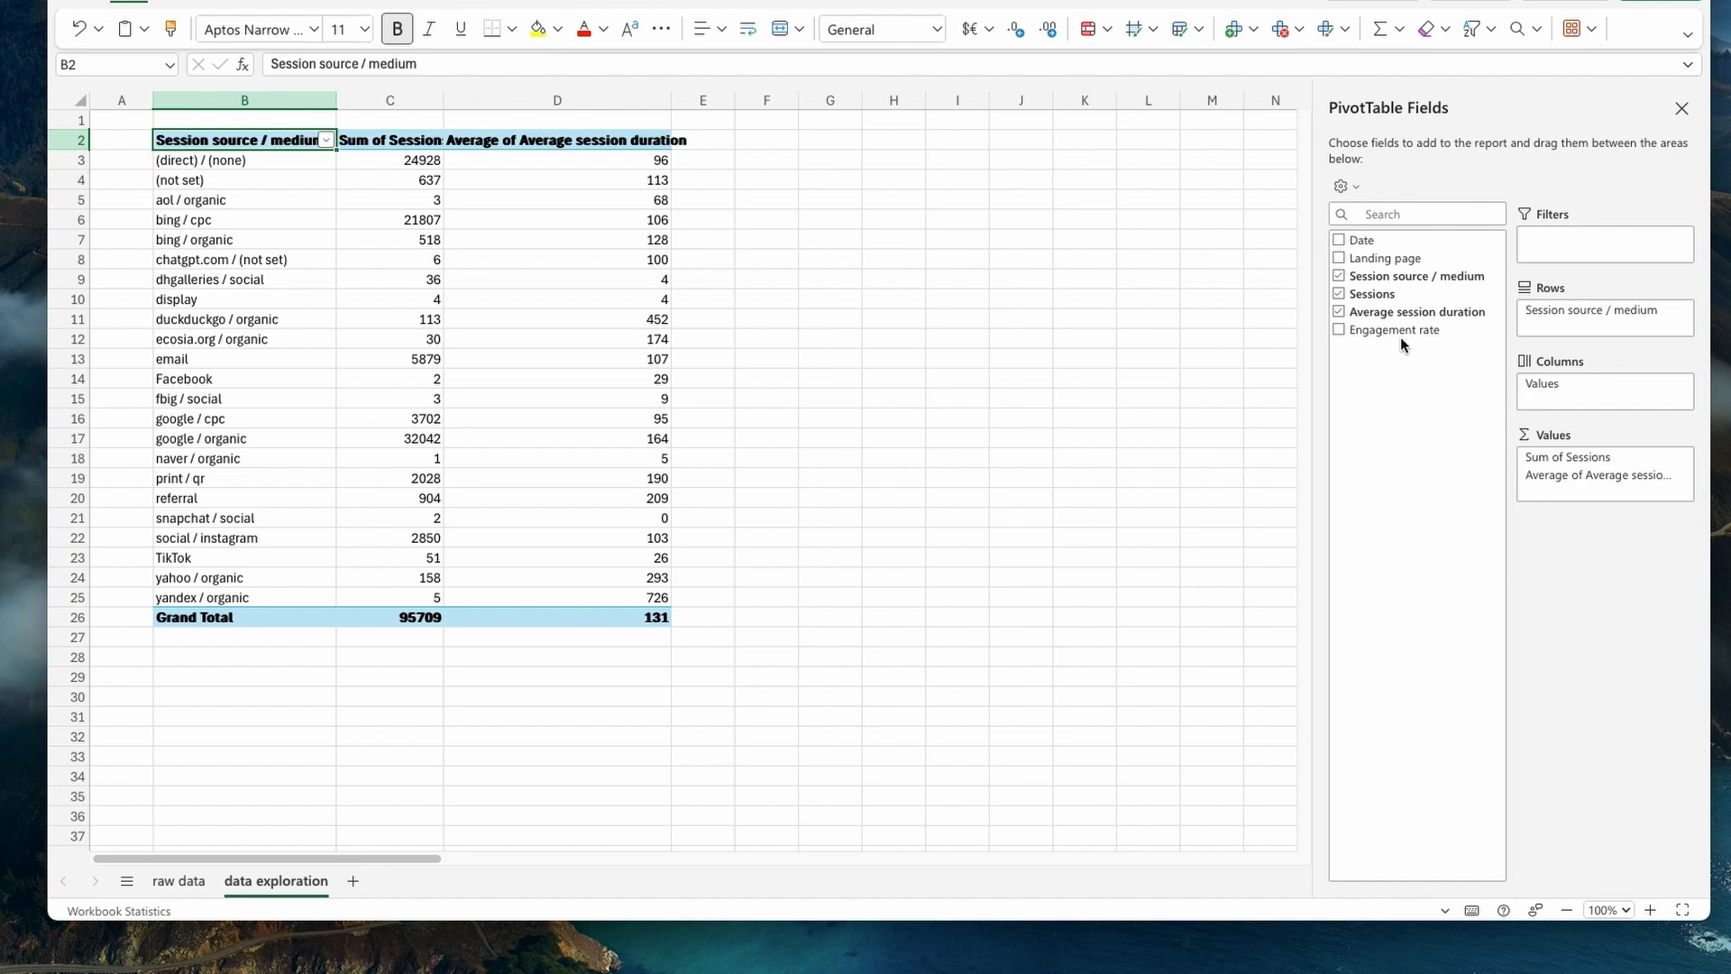
- Add Engagement rate to the PivotTable values and summarize it by Average
{"action": "left_click_drag", "start_coordinate": [1378, 330], "coordinate": [1580, 495]}
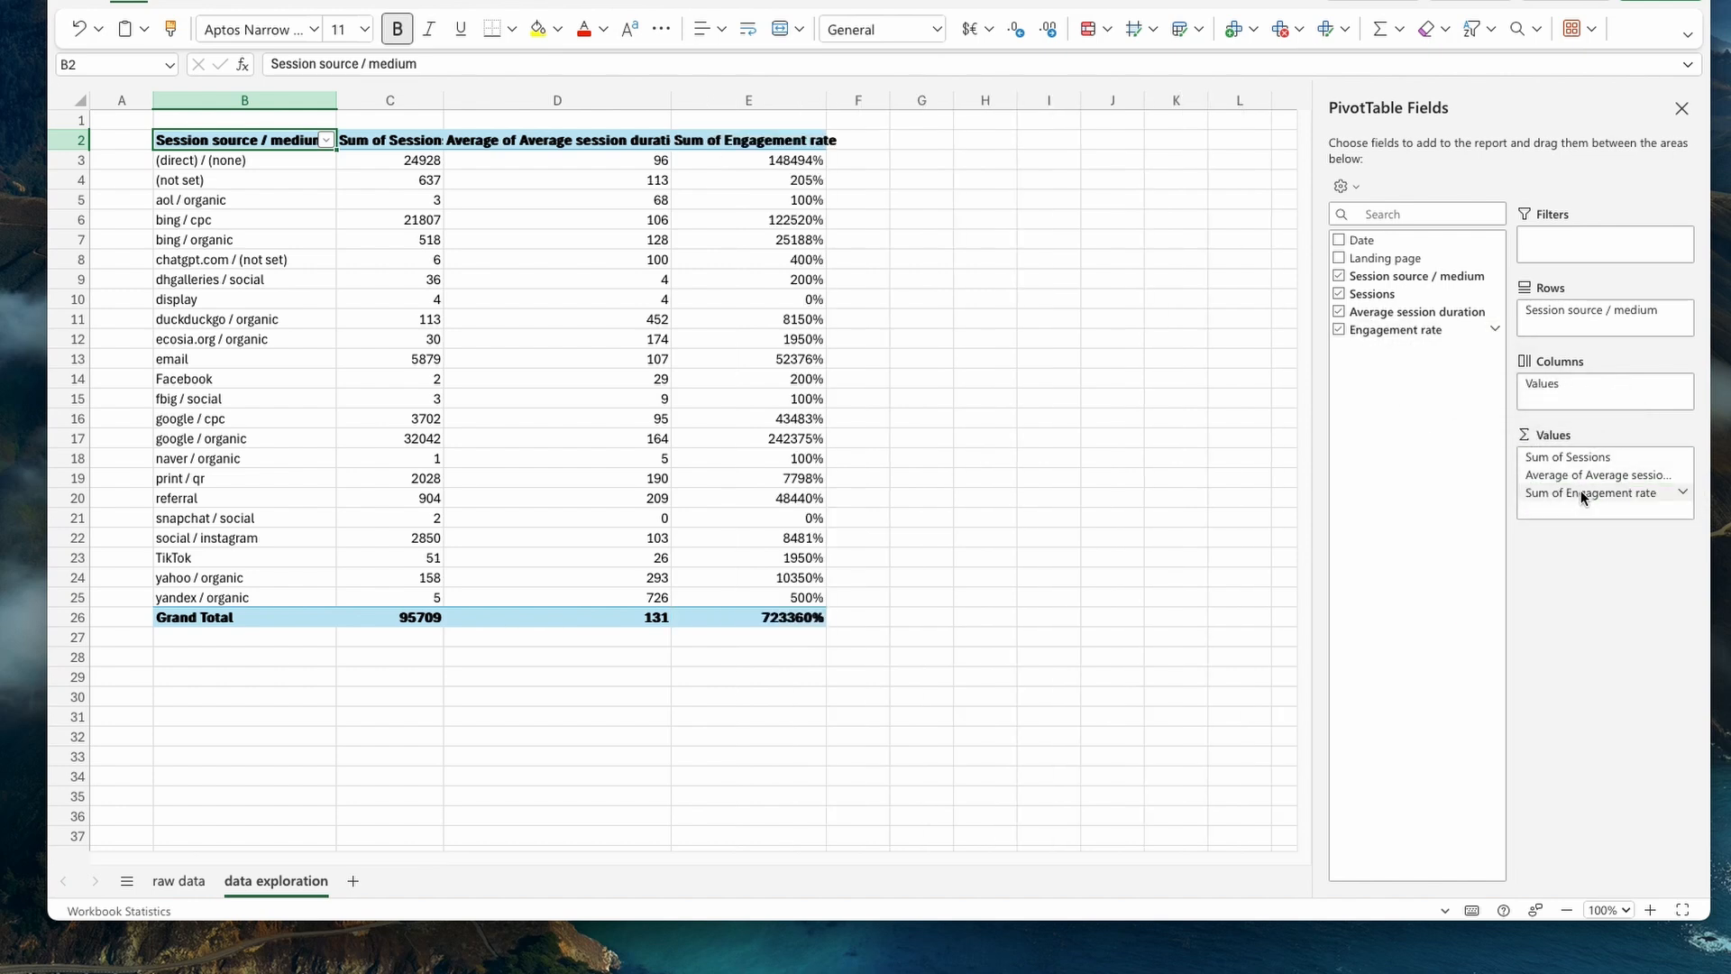
{"action": "left_click", "coordinate": [1682, 494]}
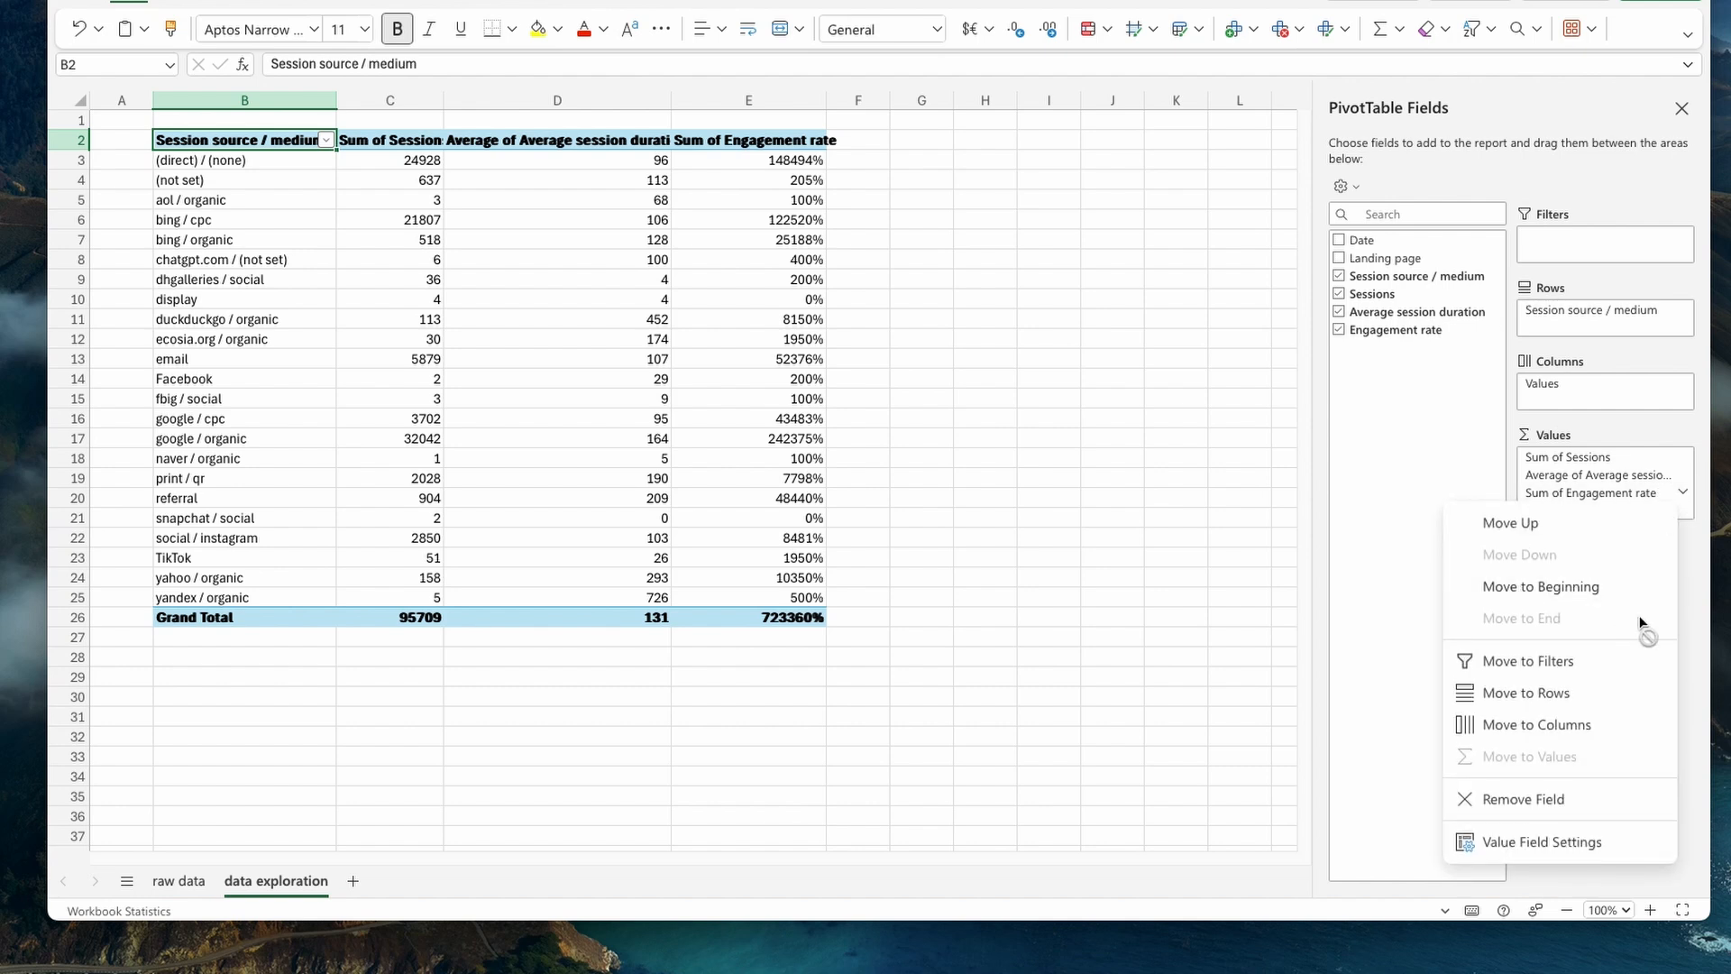
{"action": "left_click", "coordinate": [1565, 837]}
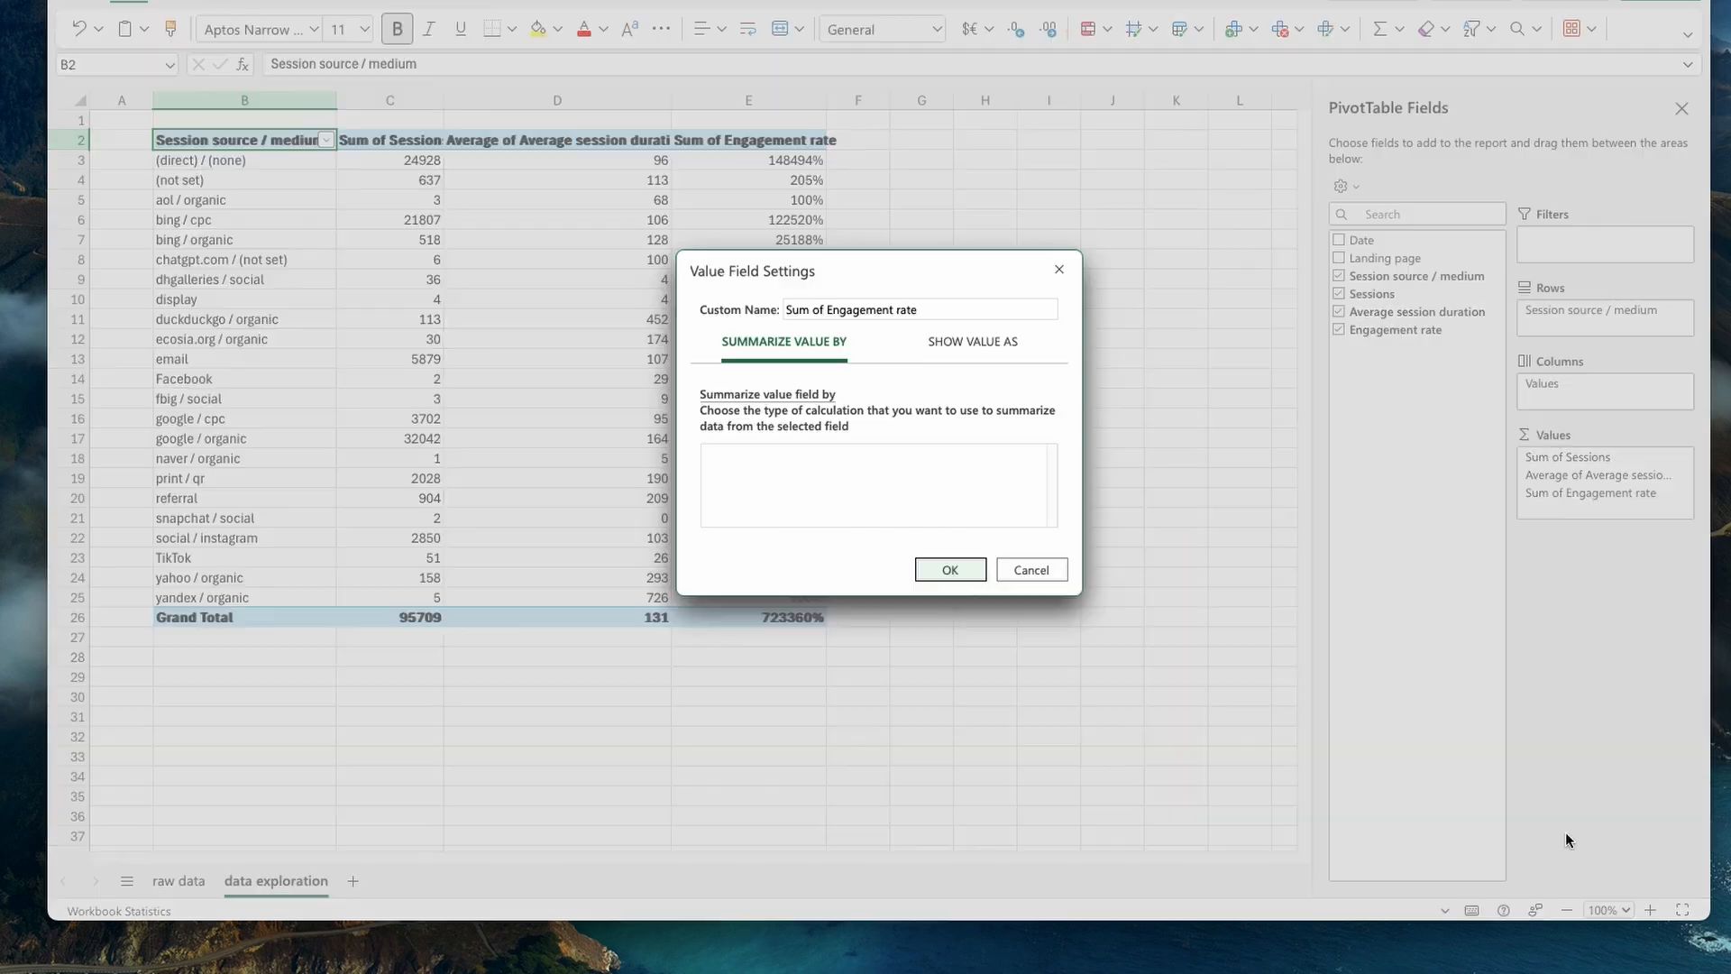
{"action": "left_click", "coordinate": [759, 496]}
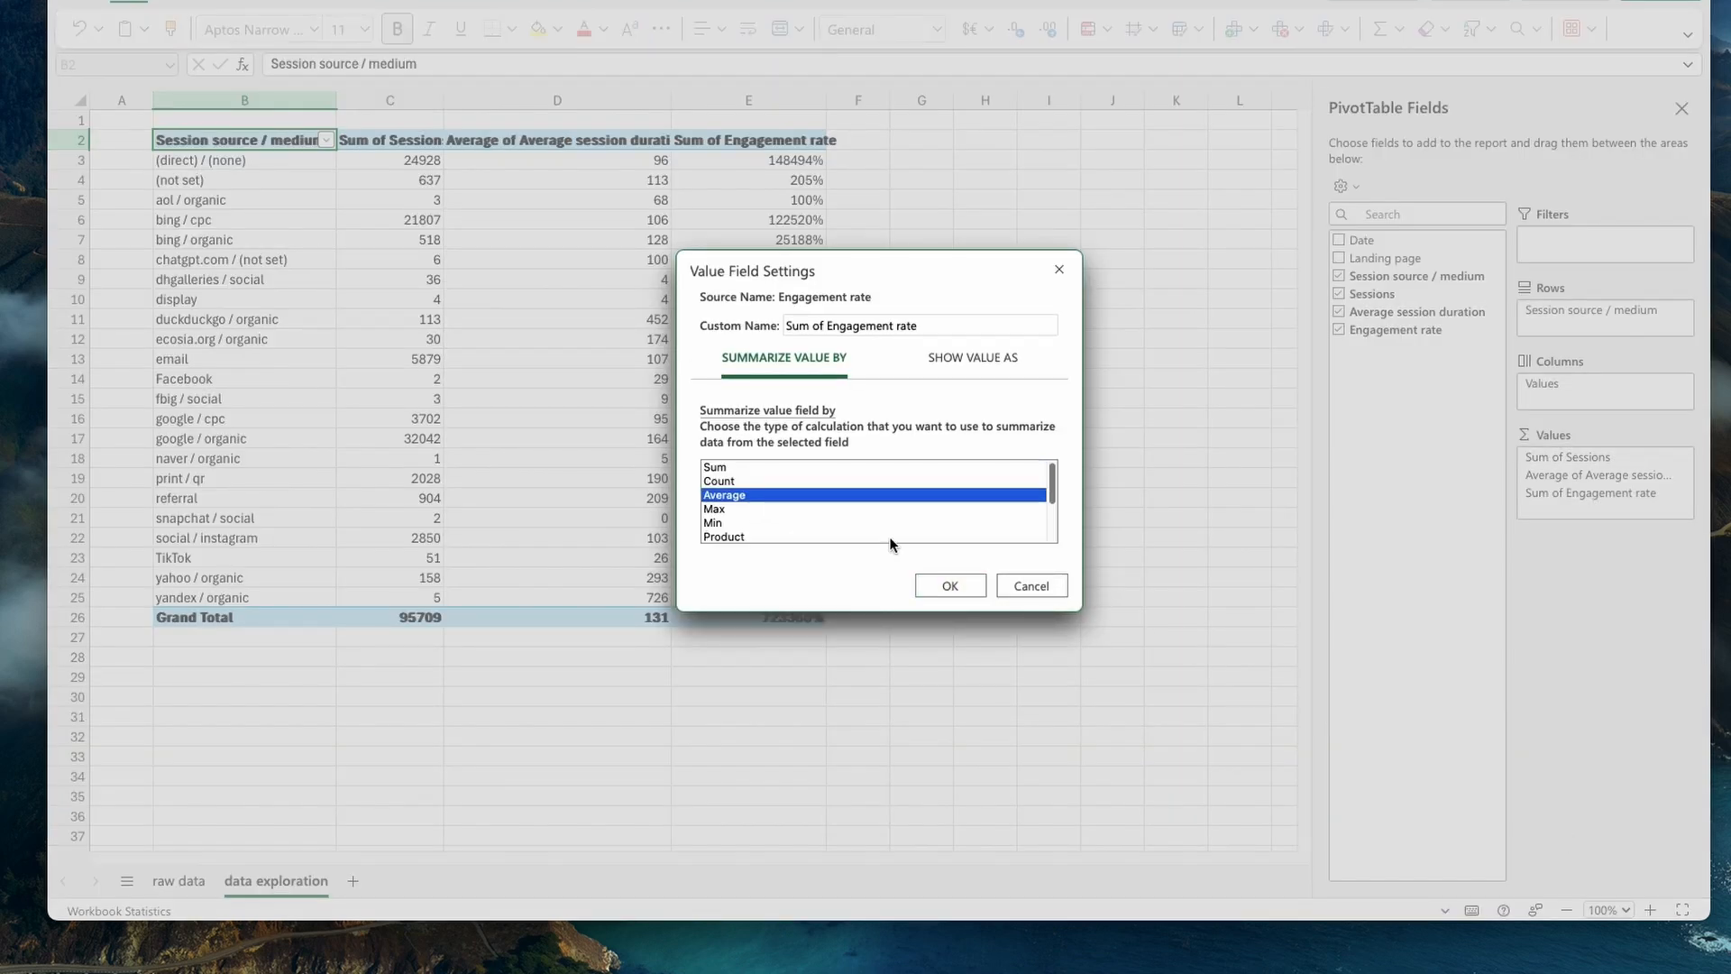
{"action": "left_click", "coordinate": [951, 586]}
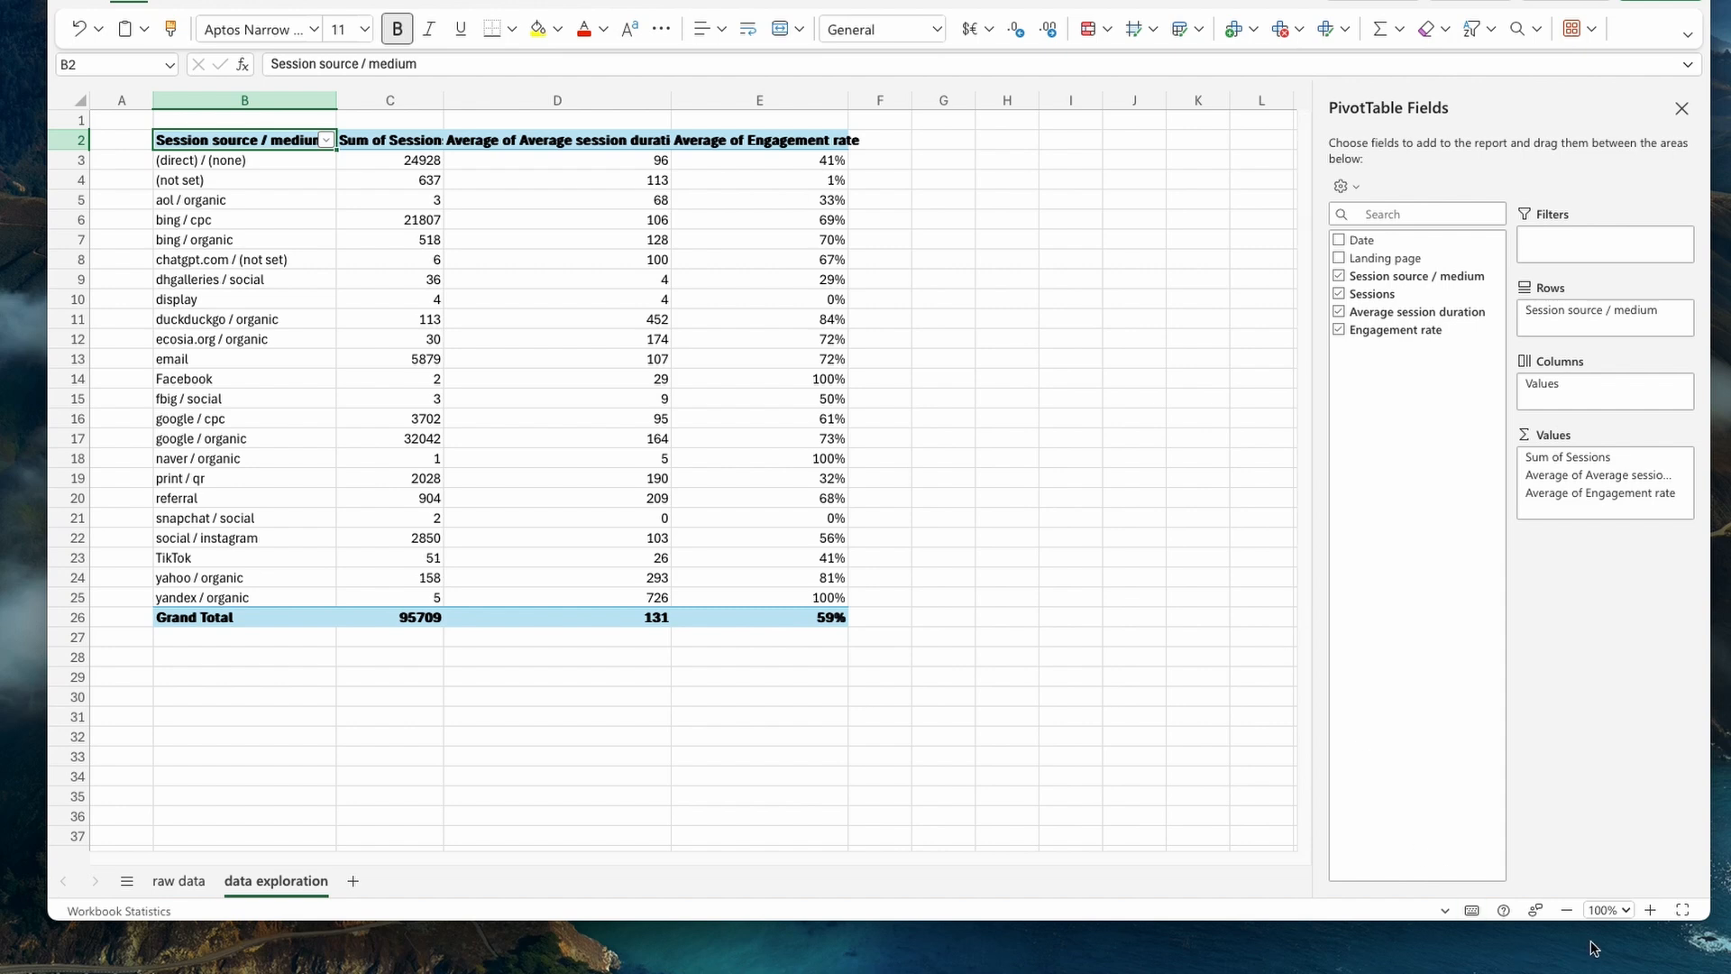
- Enlarge the view of the data exploration sheet to 130%
{"action": "left_click", "coordinate": [1650, 911]}
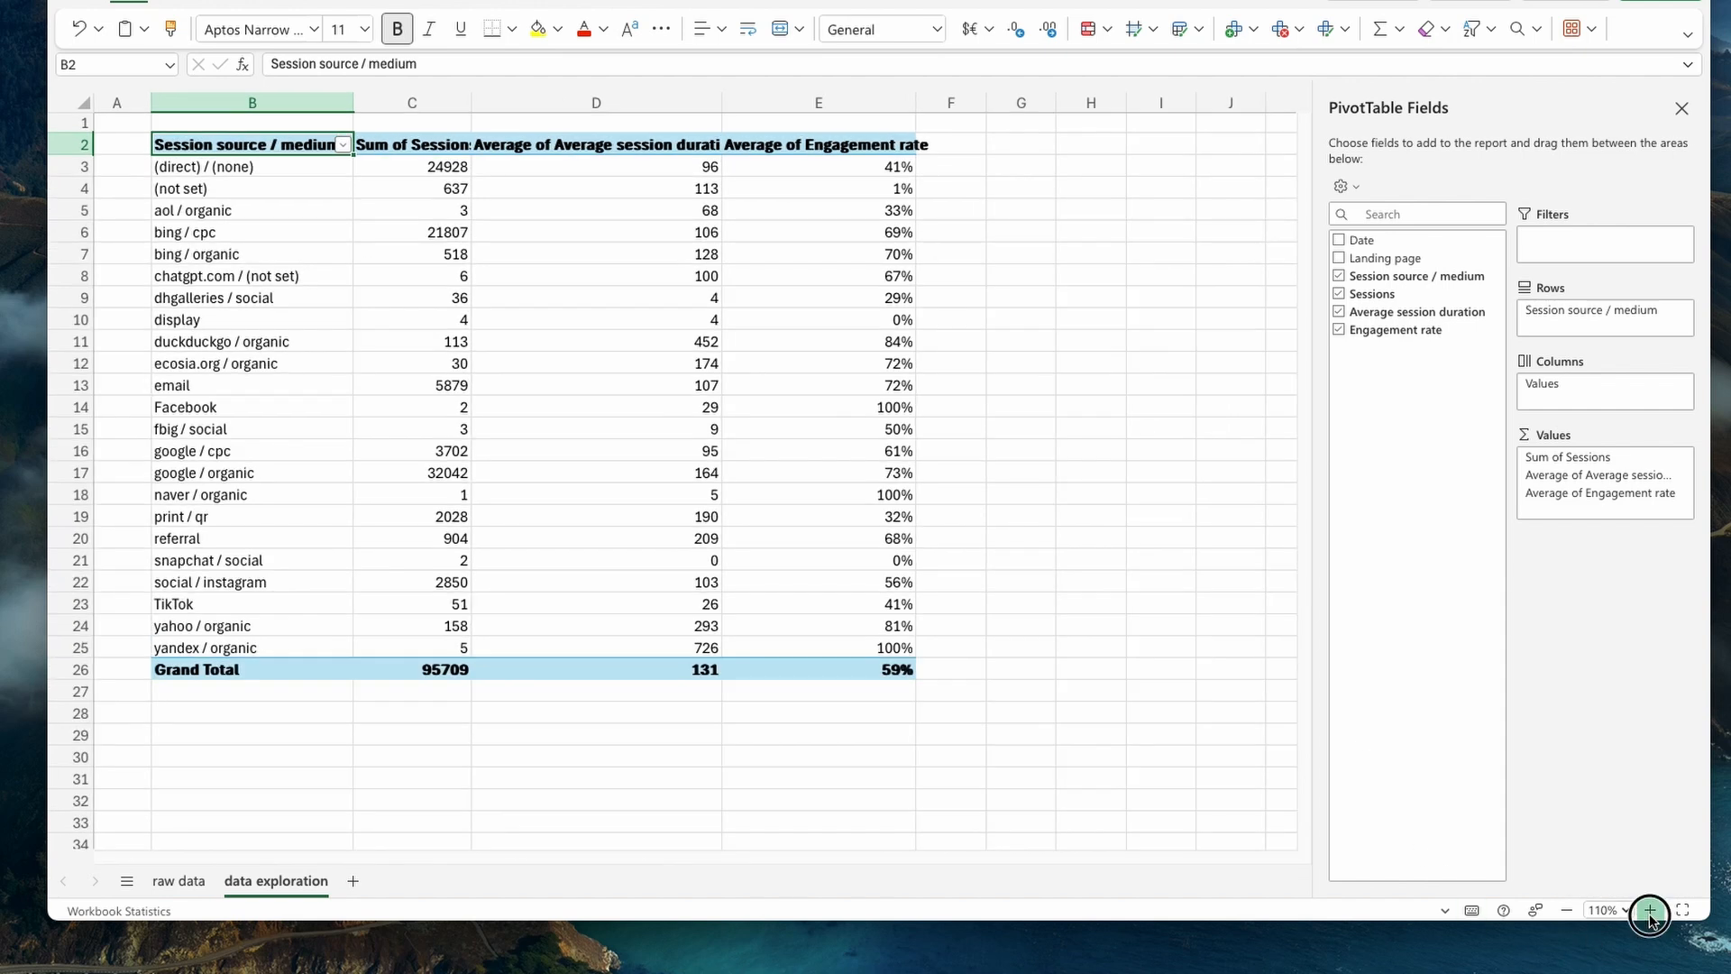
{"action": "left_click", "coordinate": [1650, 911]}
{"action": "left_click", "coordinate": [1650, 910]}
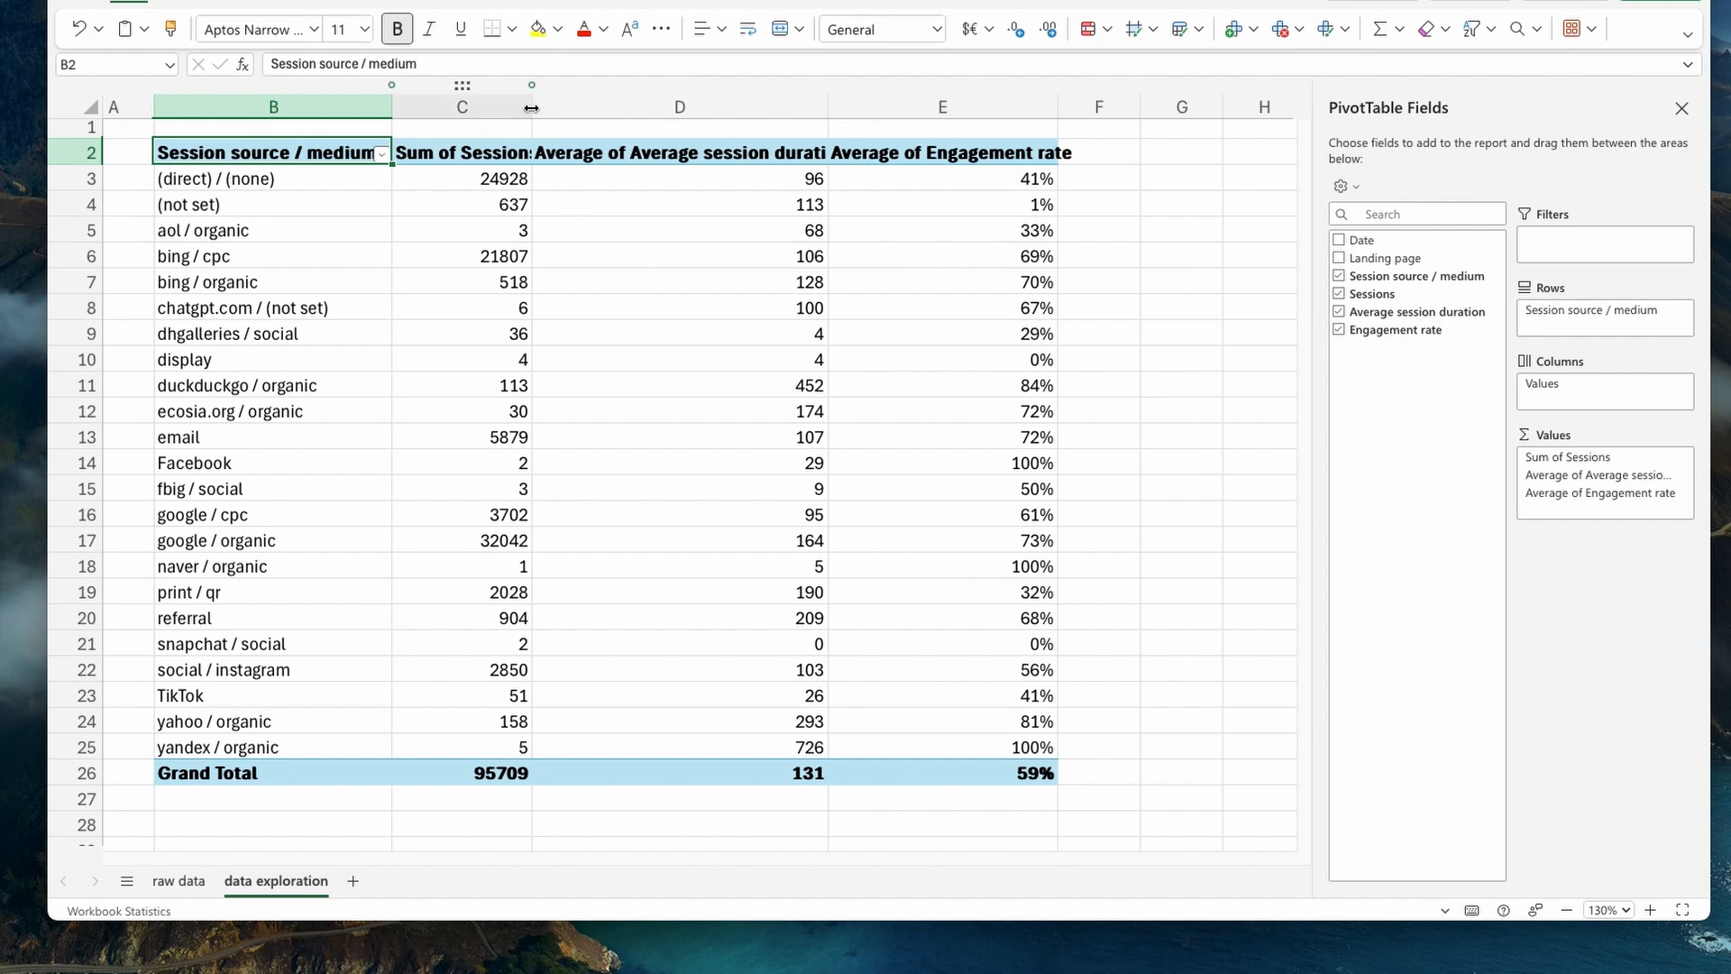
- Widen column C and rename the Sum of Sessions header in C2 to "Number of sessions"
{"action": "left_click_drag", "start_coordinate": [532, 107], "coordinate": [601, 109]}
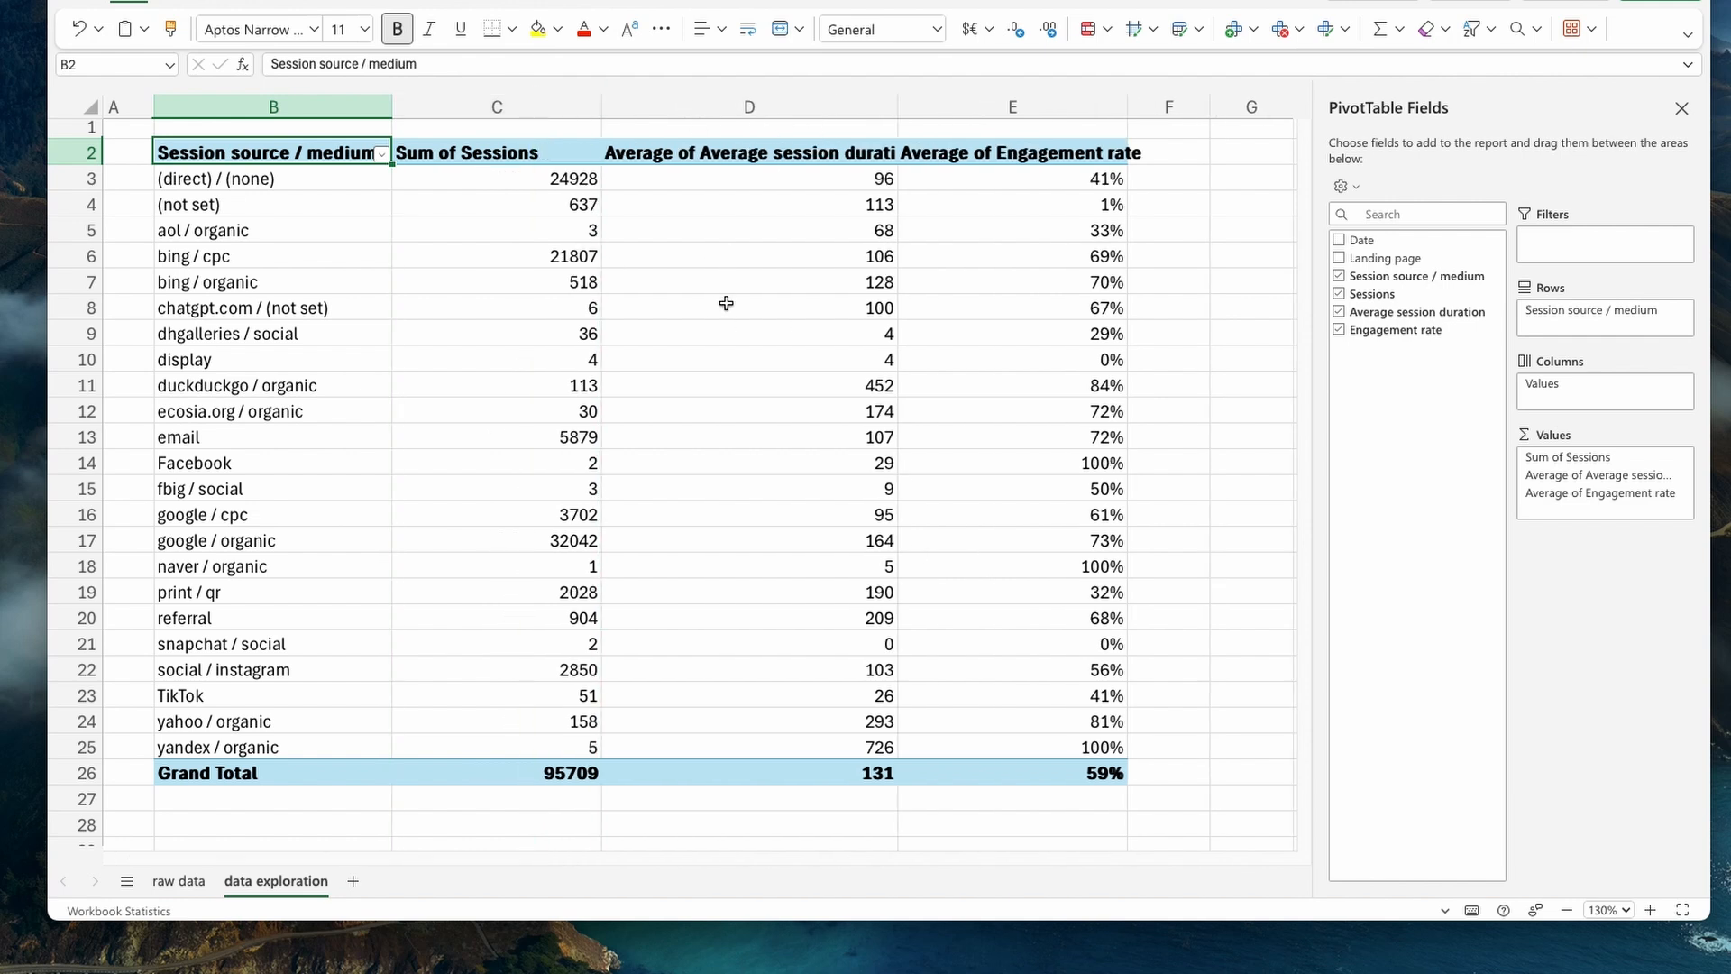
{"action": "left_click", "coordinate": [465, 153]}
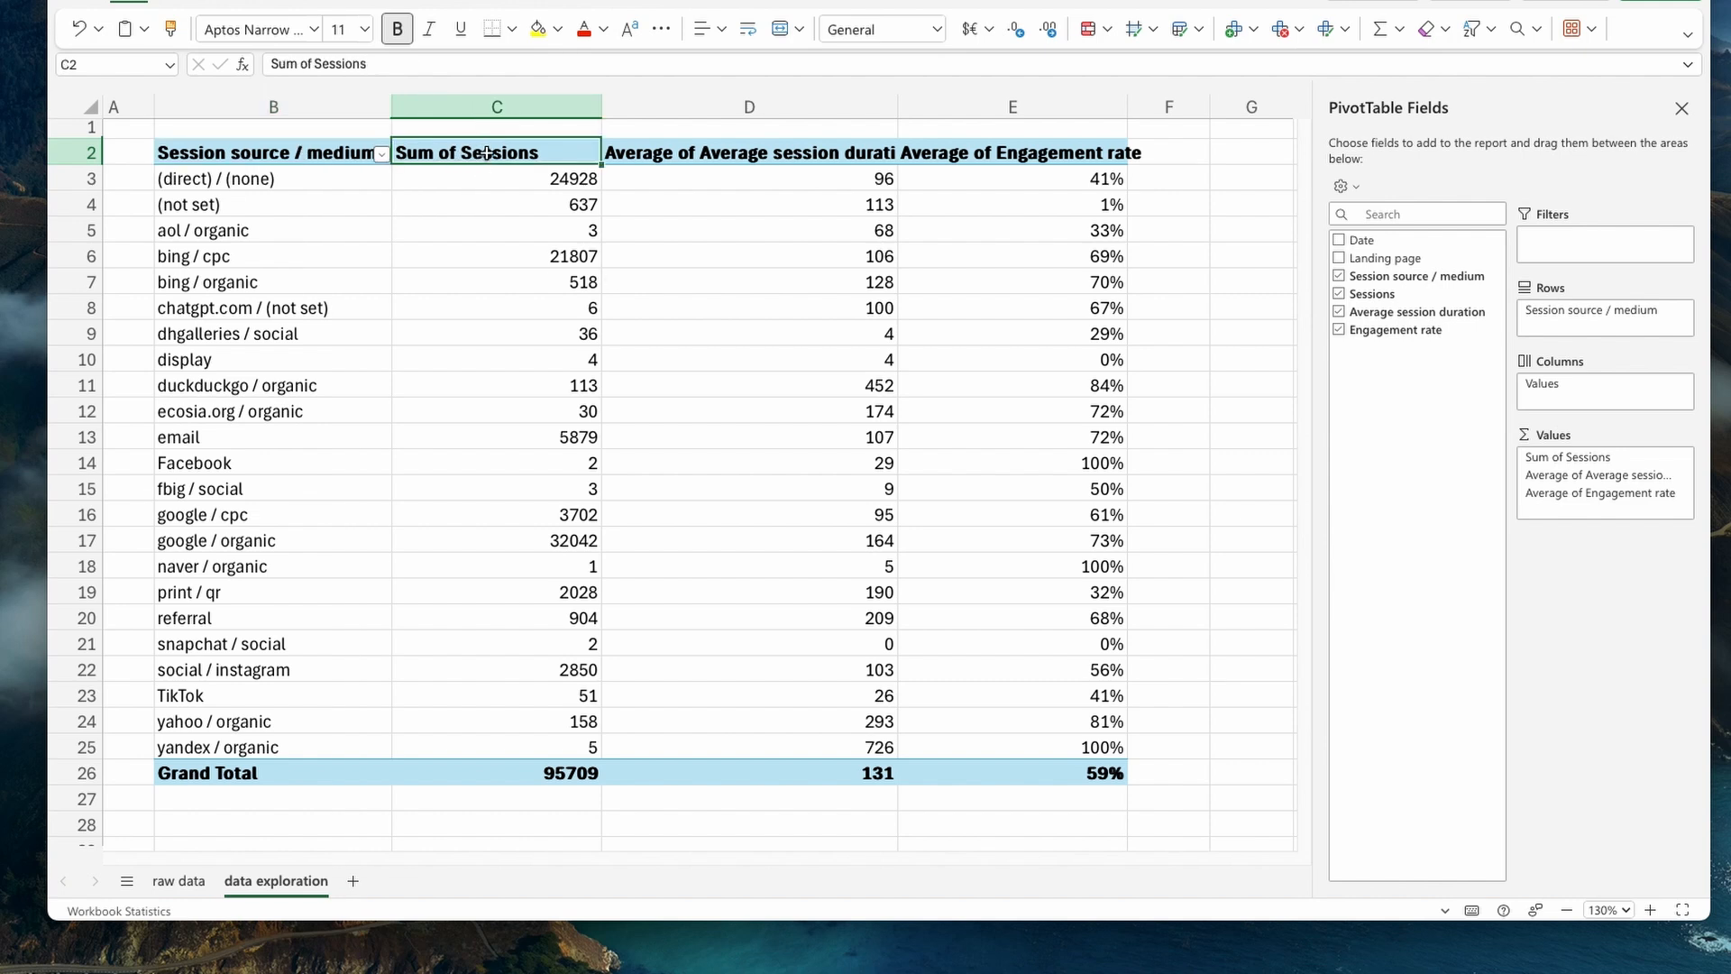
{"action": "type", "text": "N"}
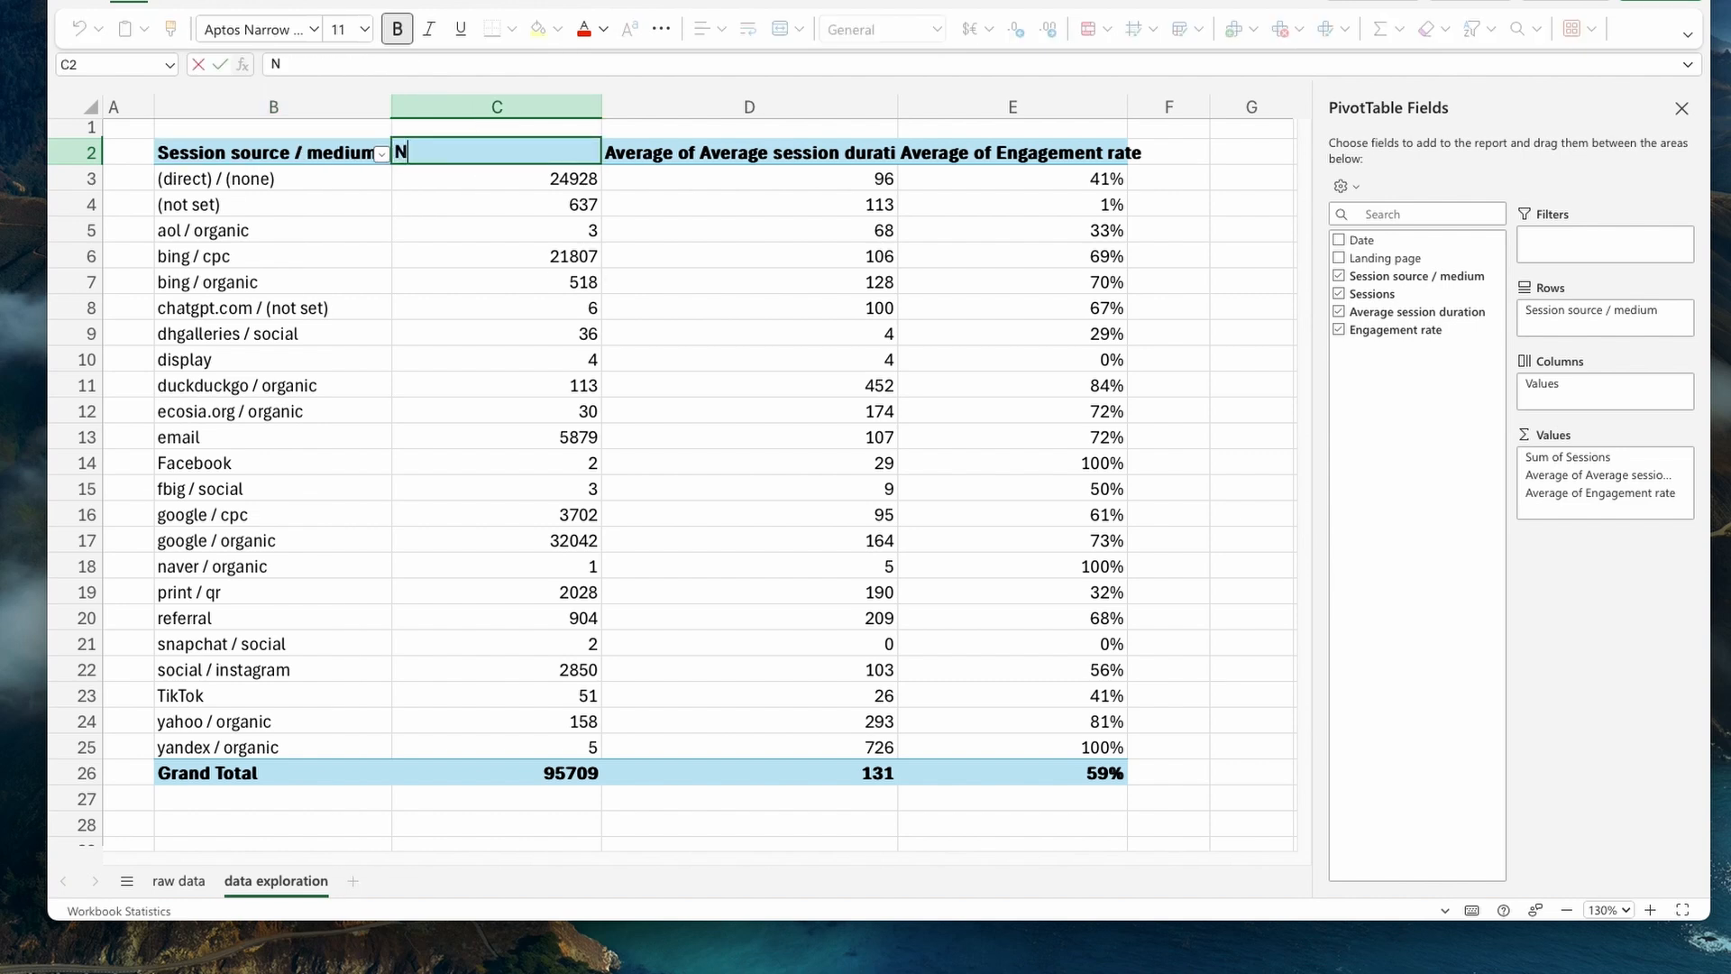
{"action": "type", "text": "umber of session"}
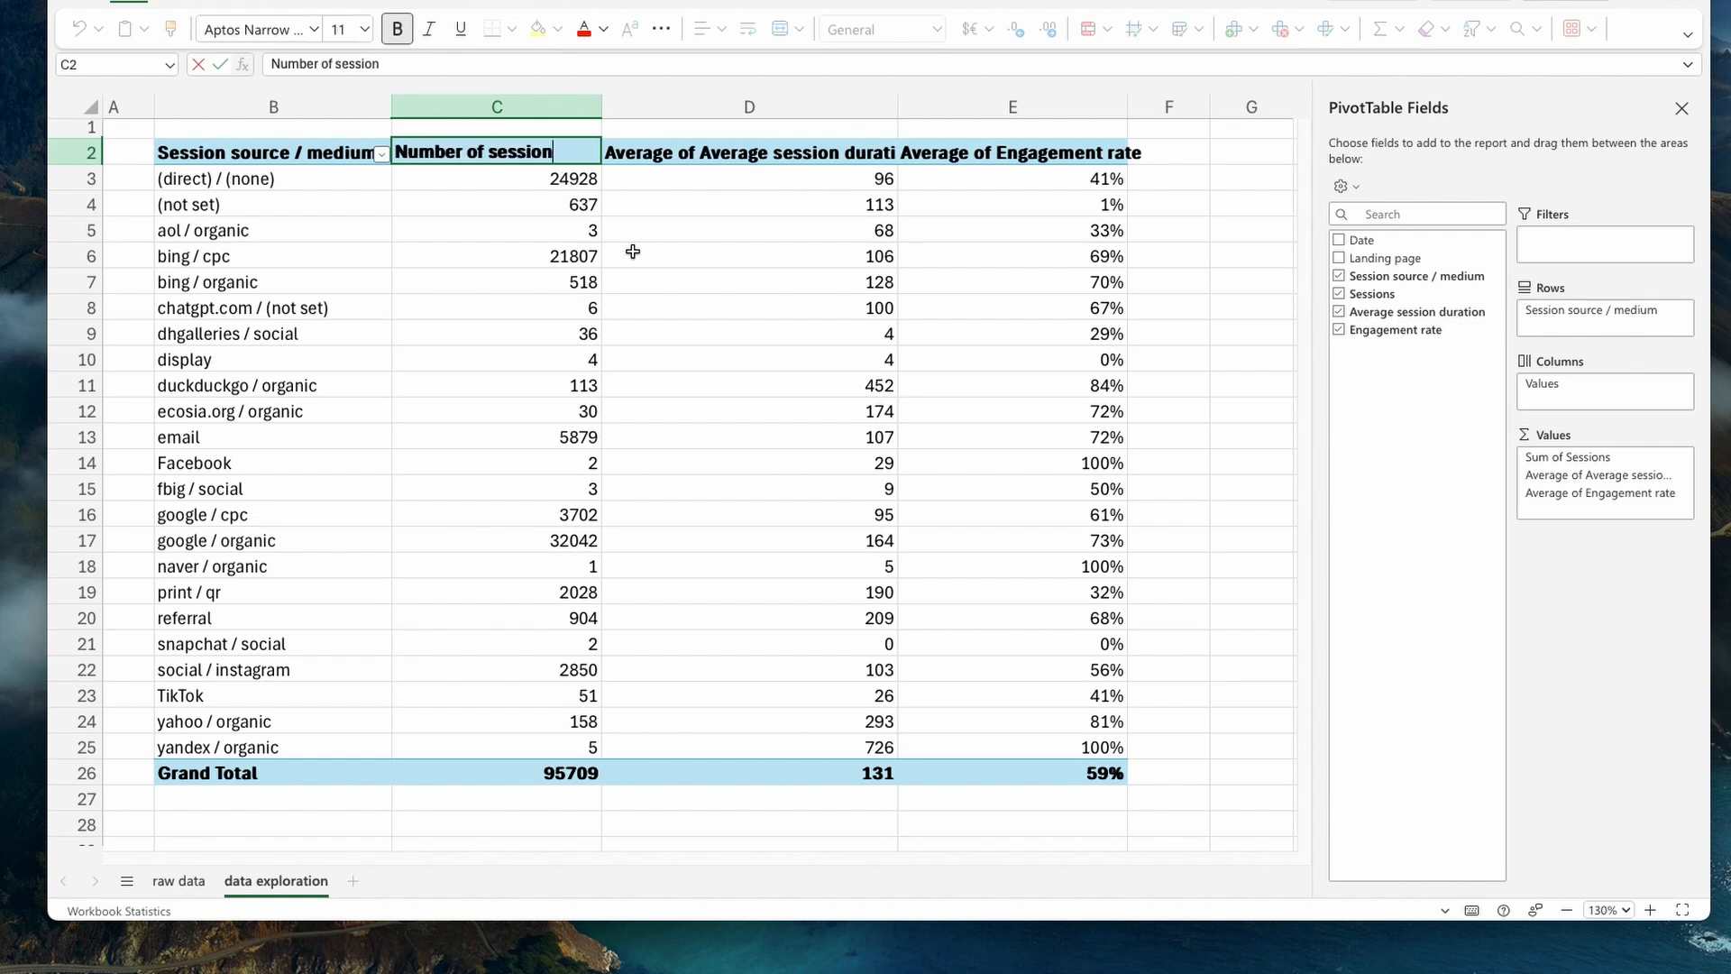
{"action": "type", "text": "s"}
{"action": "left_click", "coordinate": [679, 254]}
- Fit the width of the Average of Engagement rate column to its header text
{"action": "left_click", "coordinate": [748, 159]}
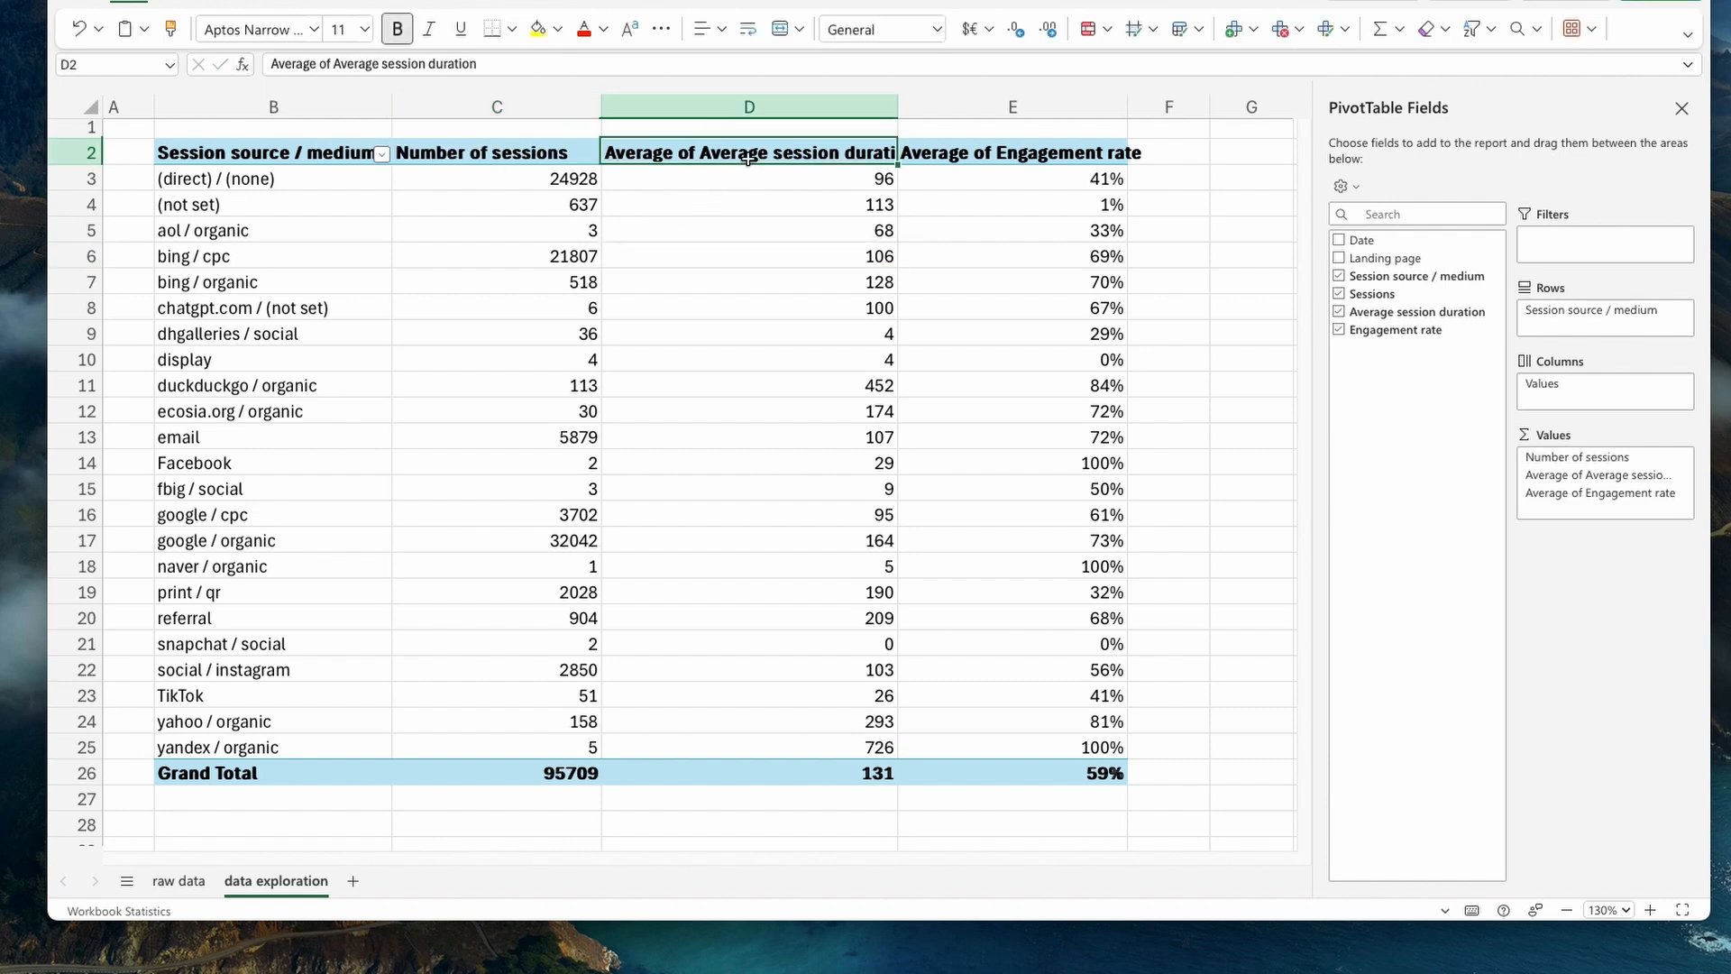
{"action": "left_click", "coordinate": [951, 159]}
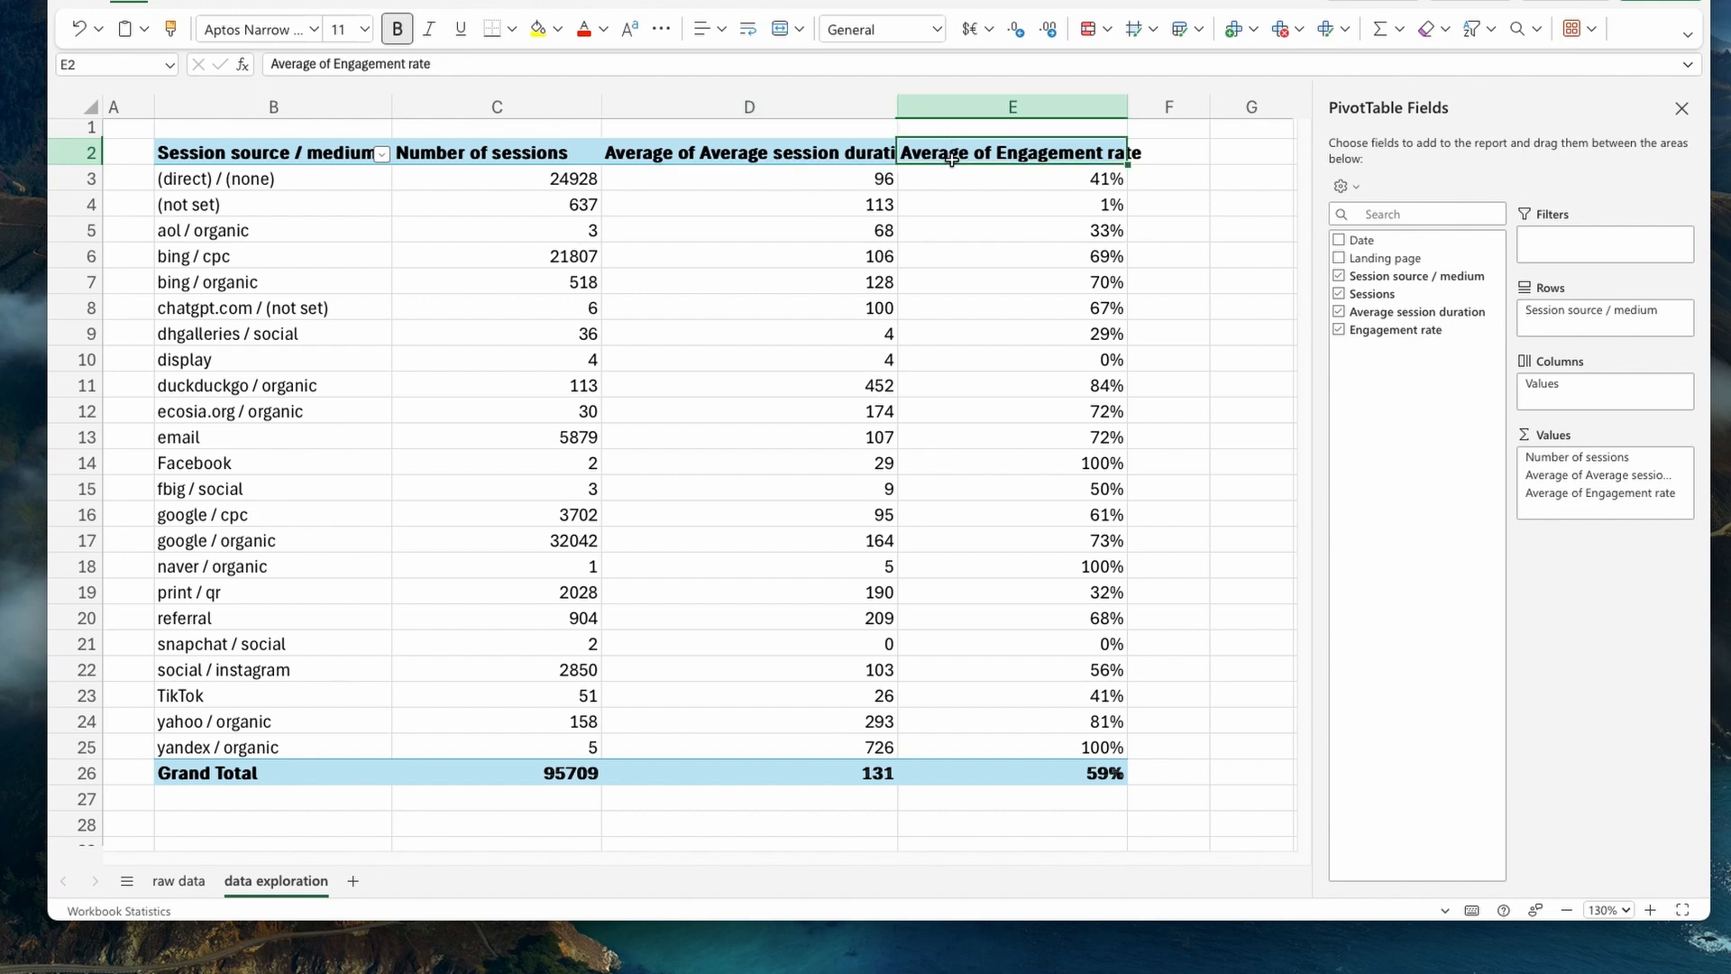
{"action": "double_click", "coordinate": [1128, 107]}
{"action": "left_click", "coordinate": [1002, 298]}
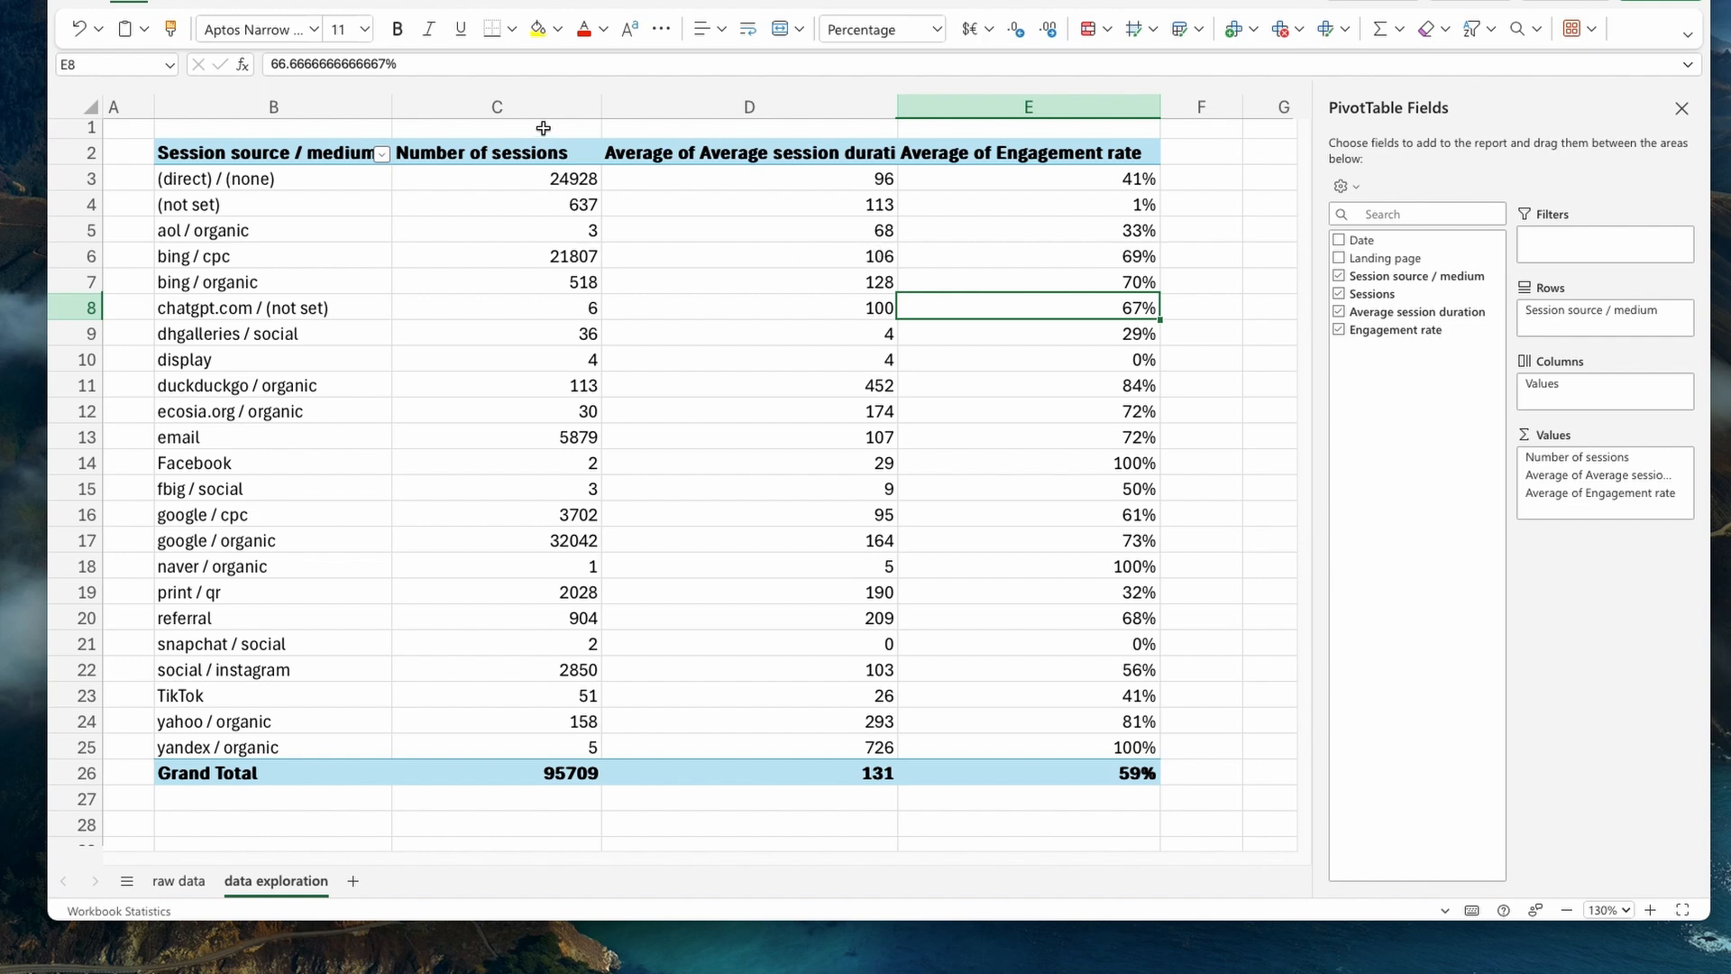
{"action": "left_click", "coordinate": [535, 154]}
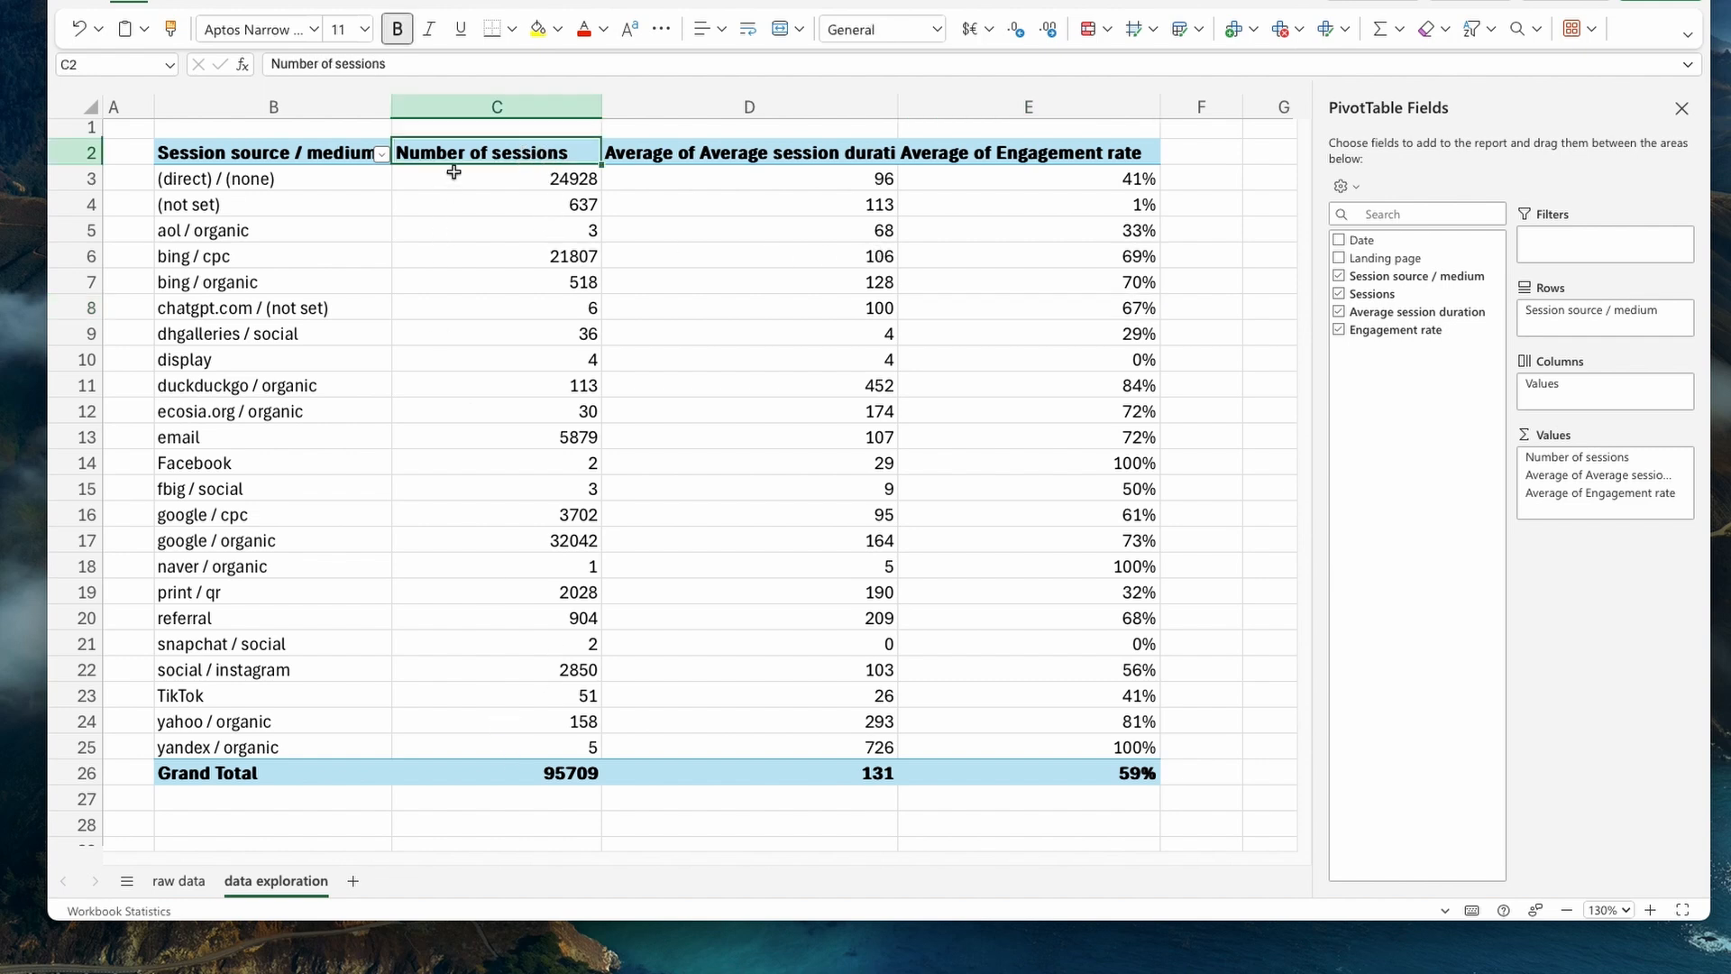
{"action": "right_click", "coordinate": [568, 158]}
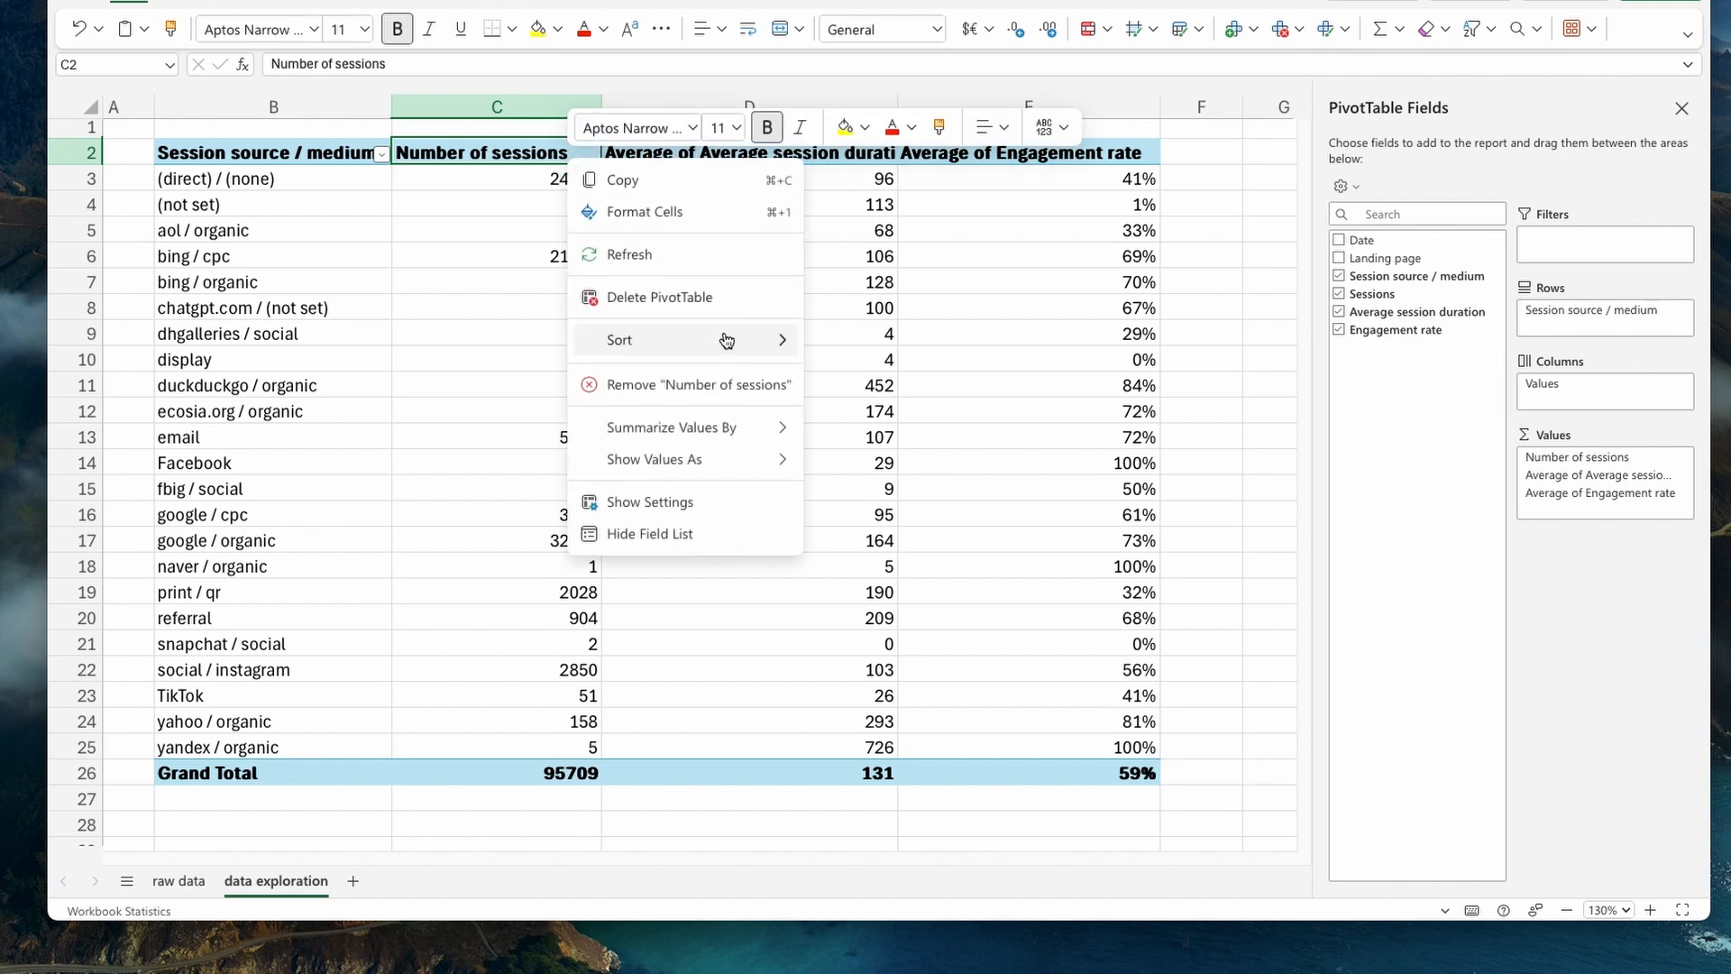
{"action": "mouse_move", "coordinate": [727, 340]}
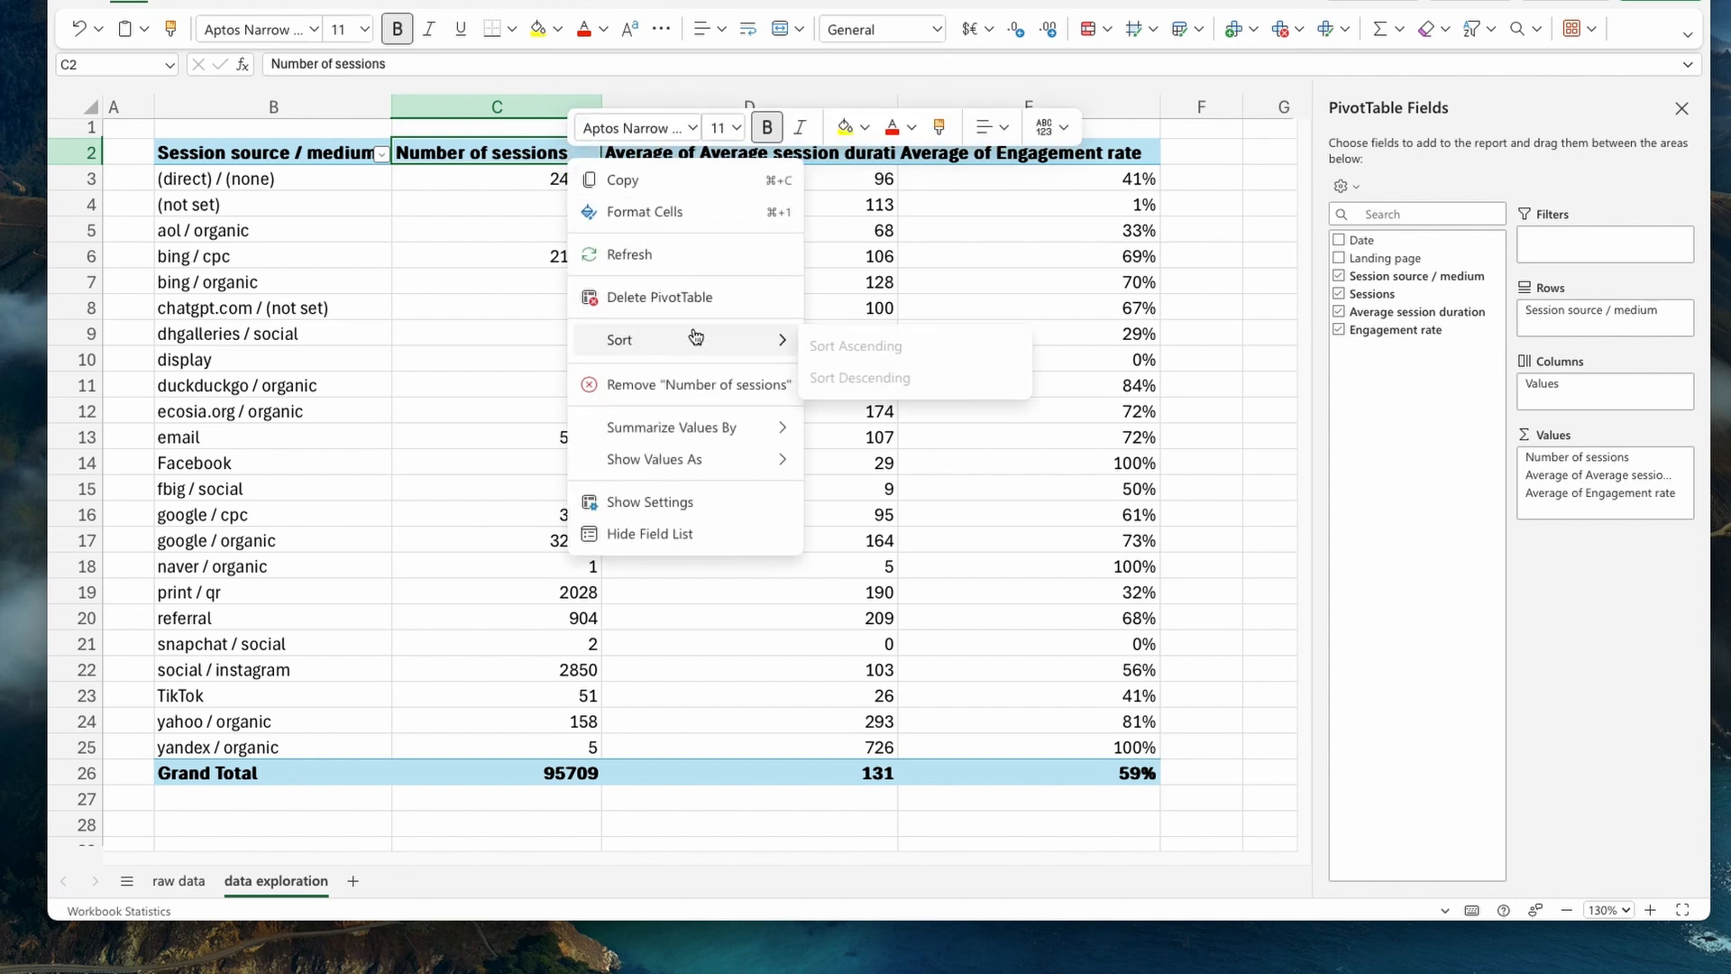
{"action": "left_click", "coordinate": [516, 187]}
{"action": "left_click", "coordinate": [512, 195]}
{"action": "left_click_drag", "start_coordinate": [522, 181], "coordinate": [541, 282]}
{"action": "left_click", "coordinate": [502, 205]}
- Sort PivotTable range B2:E25 in descending order and apply a custom sort by Number of sessions, Largest to Smallest
{"action": "left_click_drag", "start_coordinate": [250, 144], "coordinate": [1036, 735]}
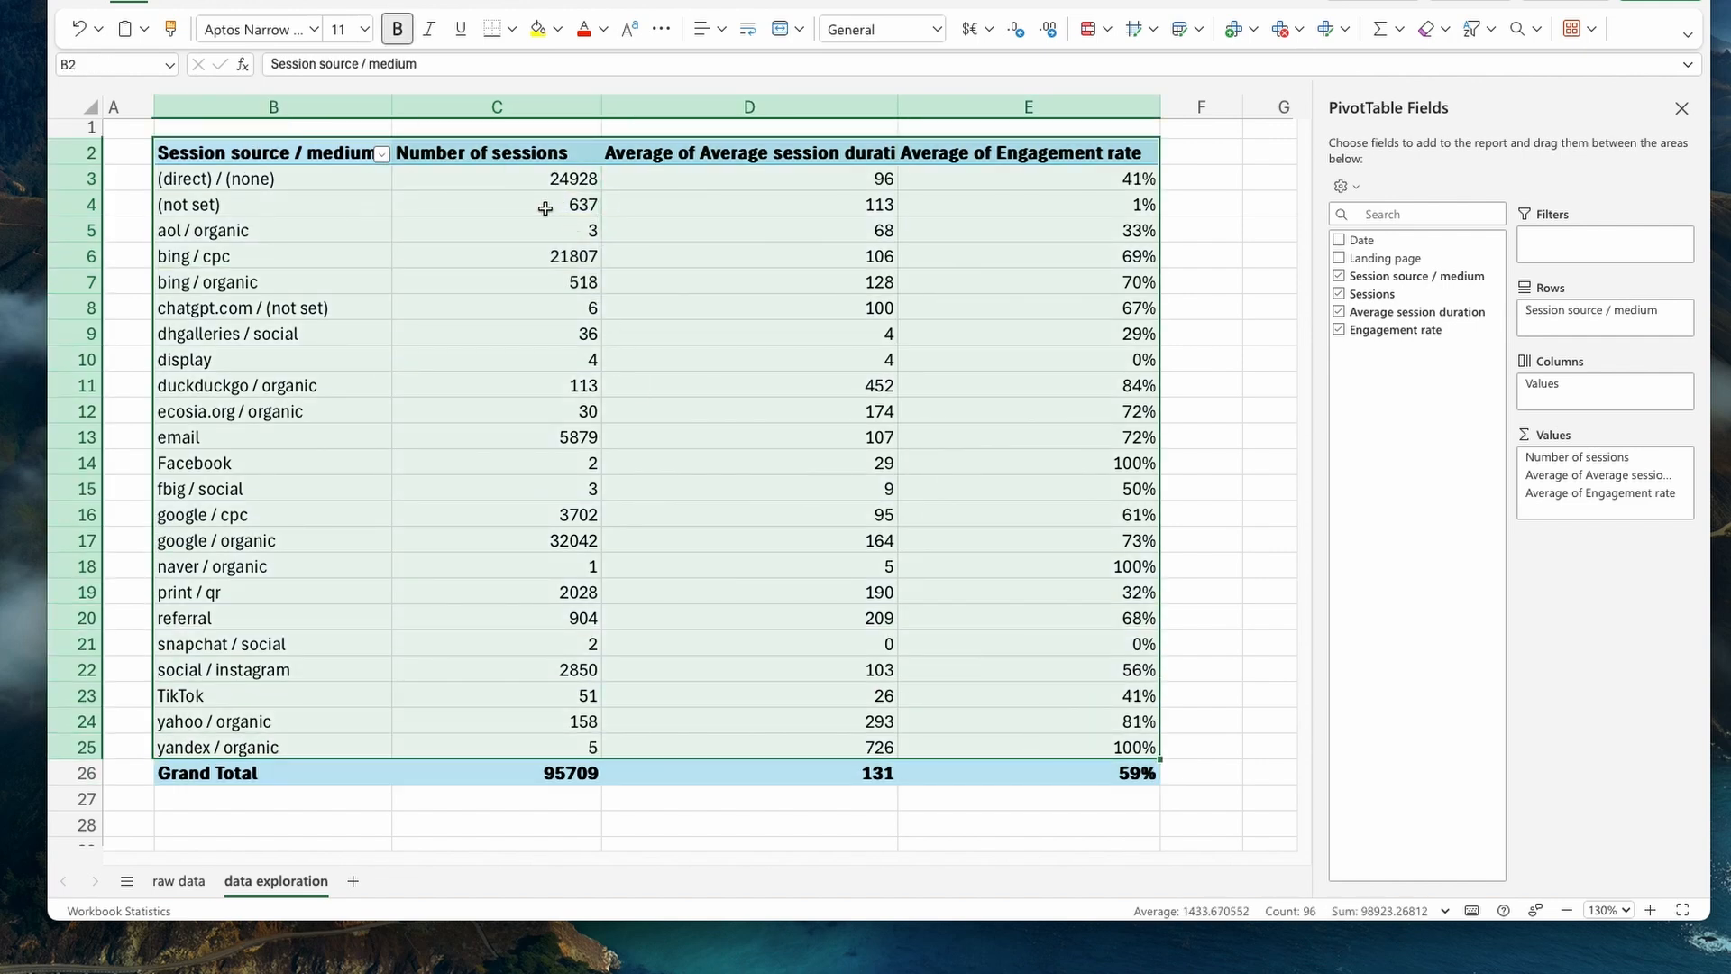
{"action": "left_click", "coordinate": [469, 1]}
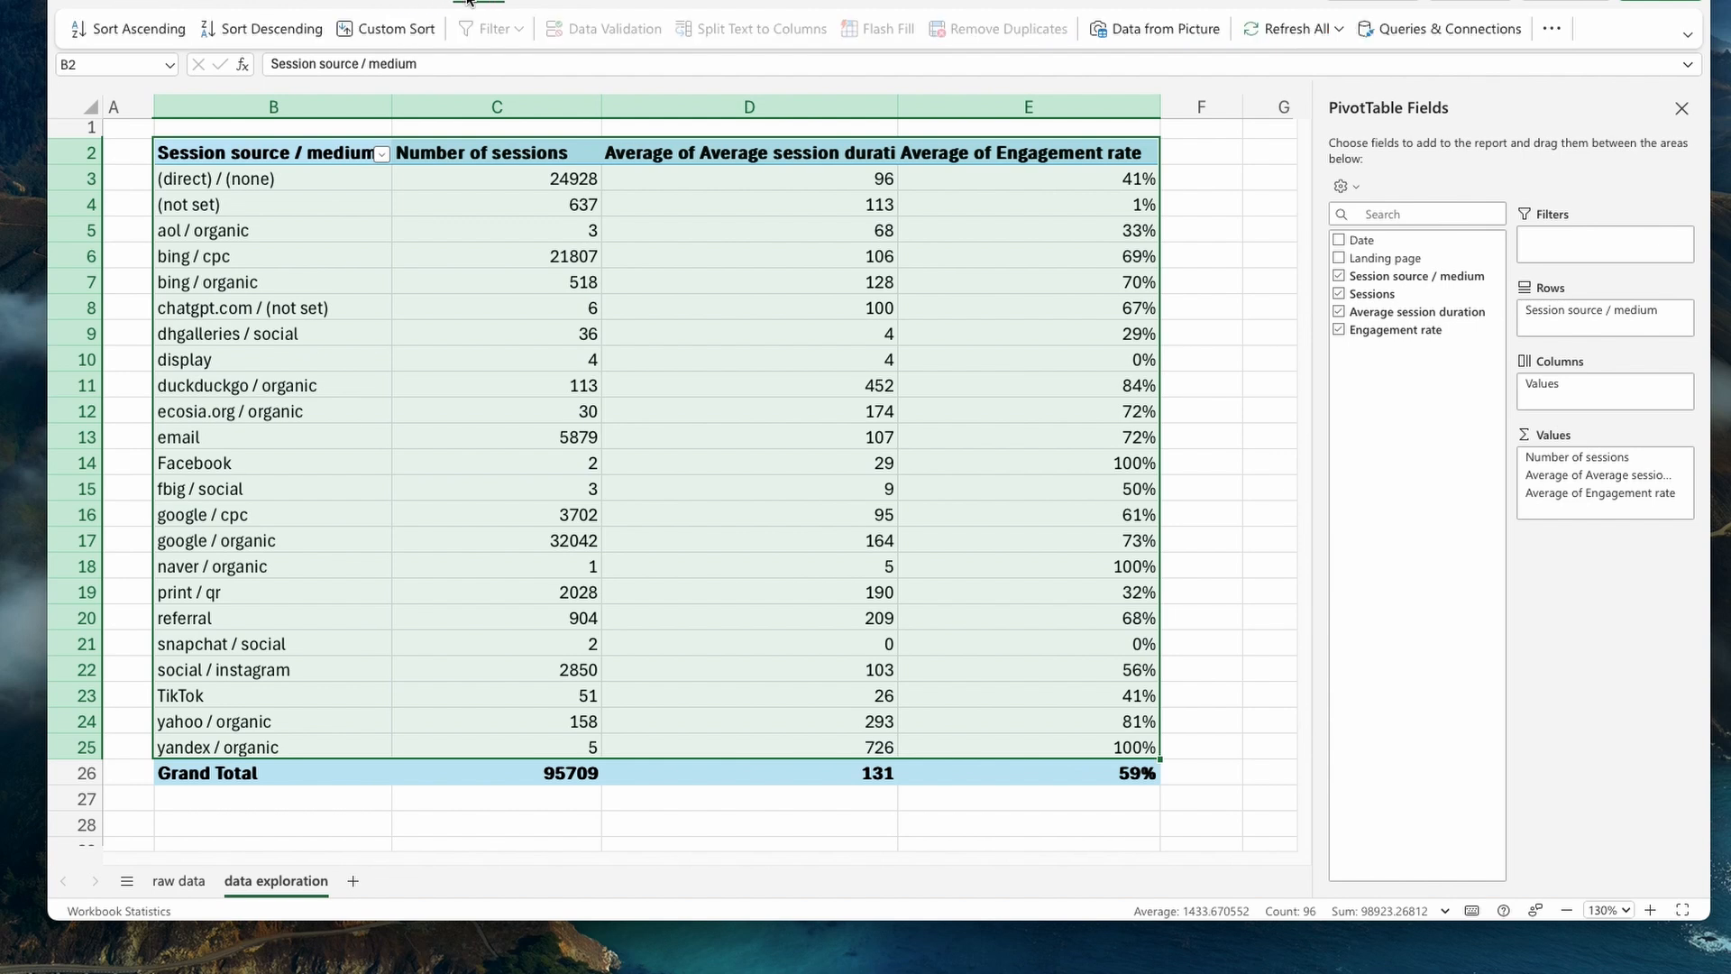
{"action": "left_click", "coordinate": [249, 36]}
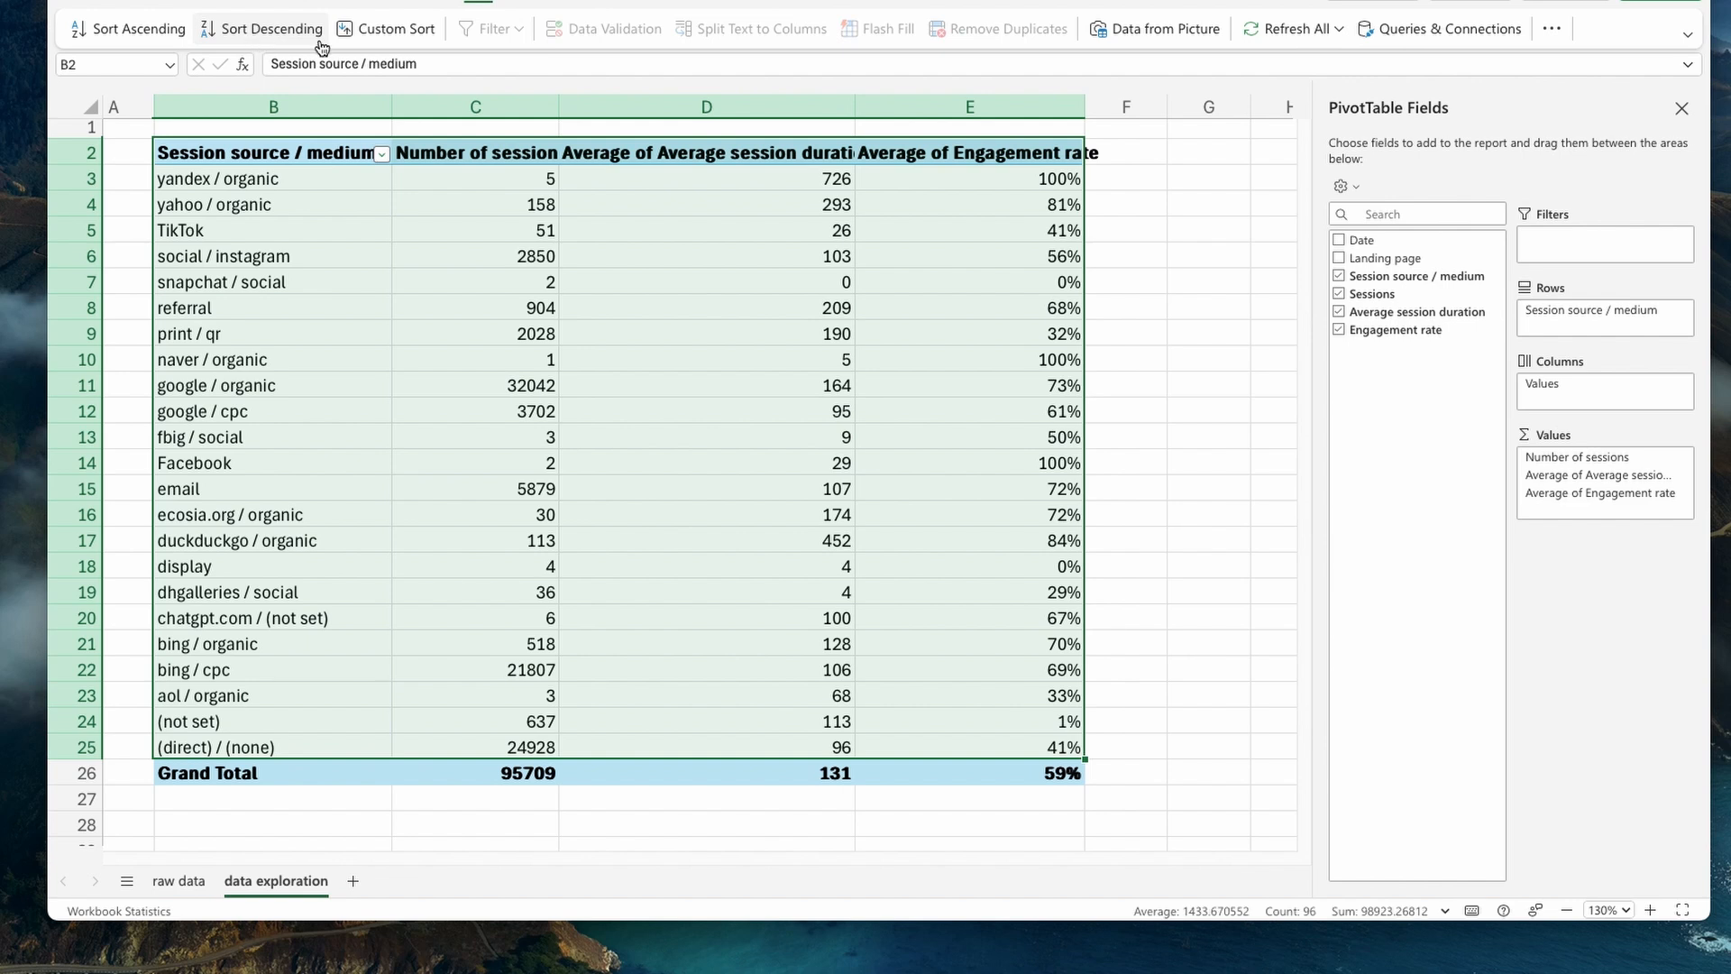
{"action": "left_click", "coordinate": [375, 31]}
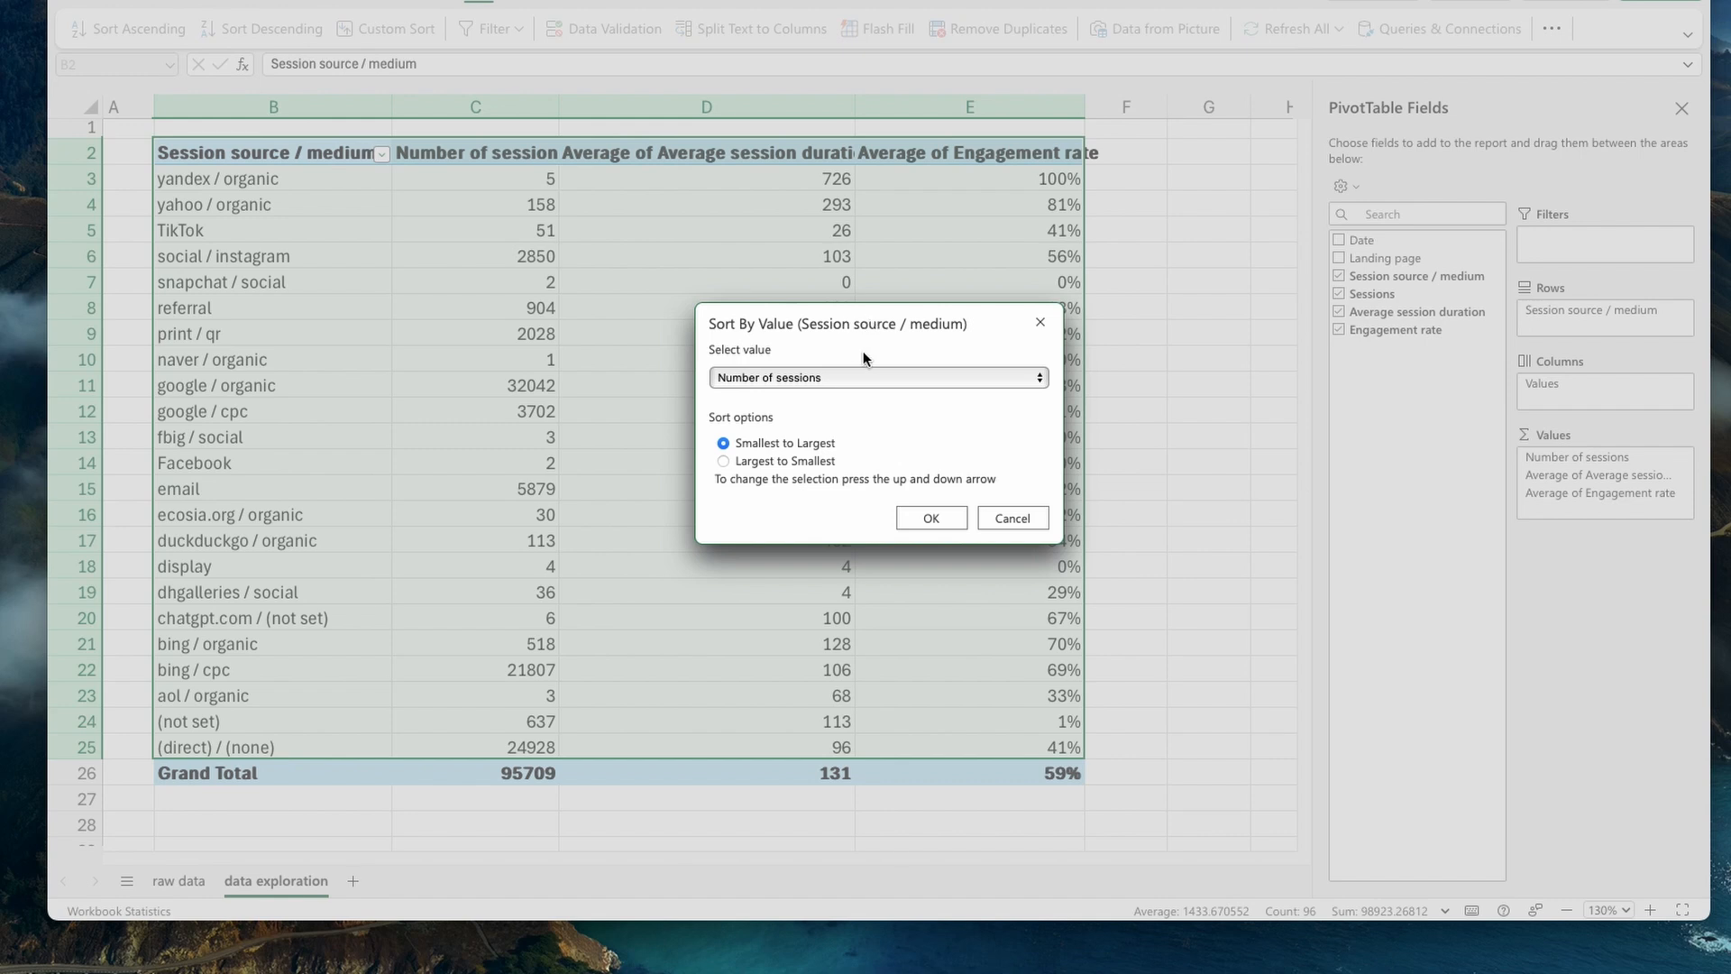
{"action": "left_click", "coordinate": [846, 377]}
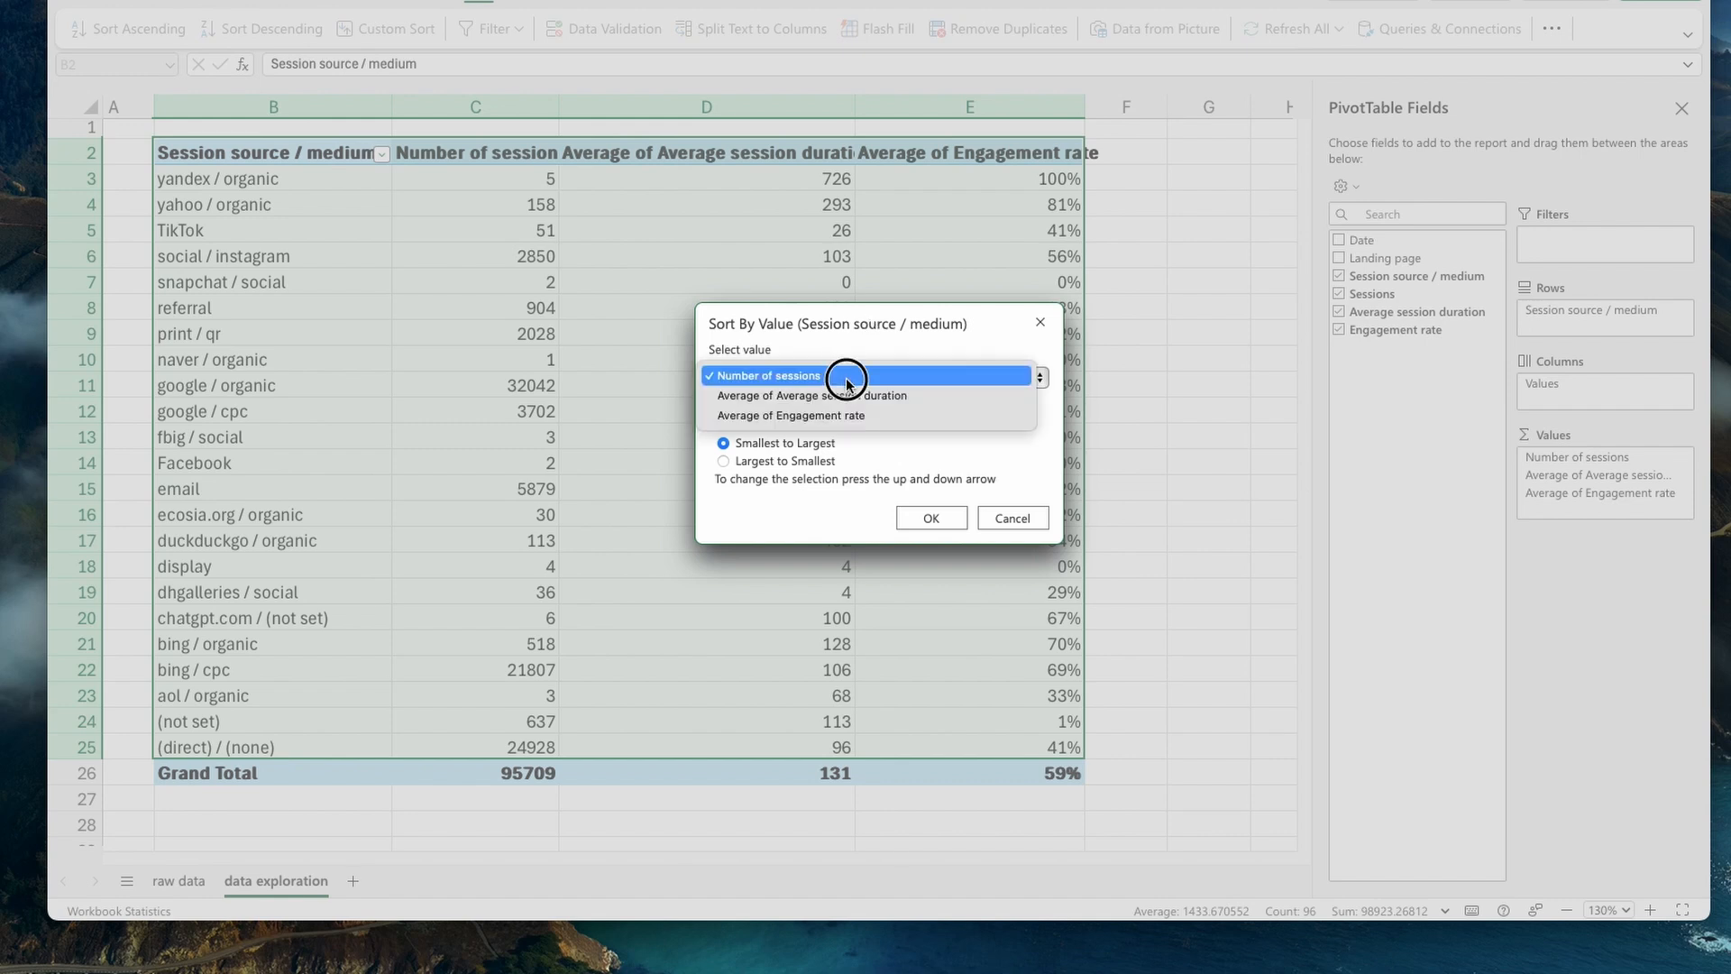
{"action": "left_click", "coordinate": [846, 375]}
{"action": "left_click", "coordinate": [788, 459]}
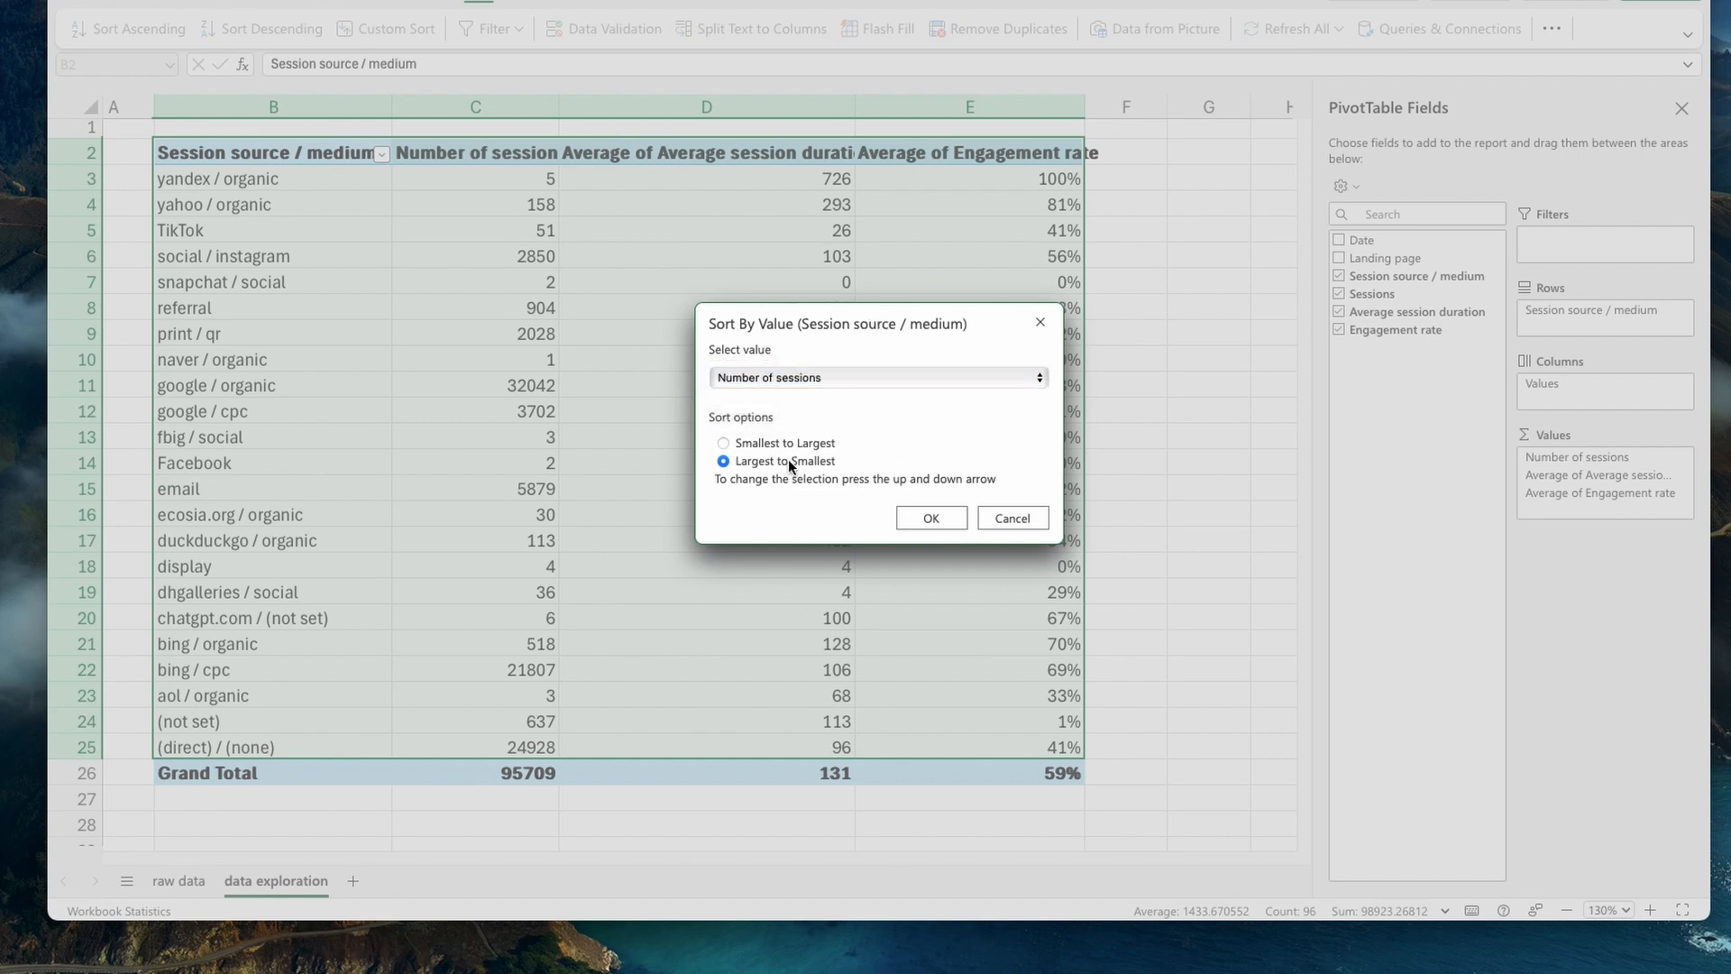
{"action": "left_click", "coordinate": [921, 522]}
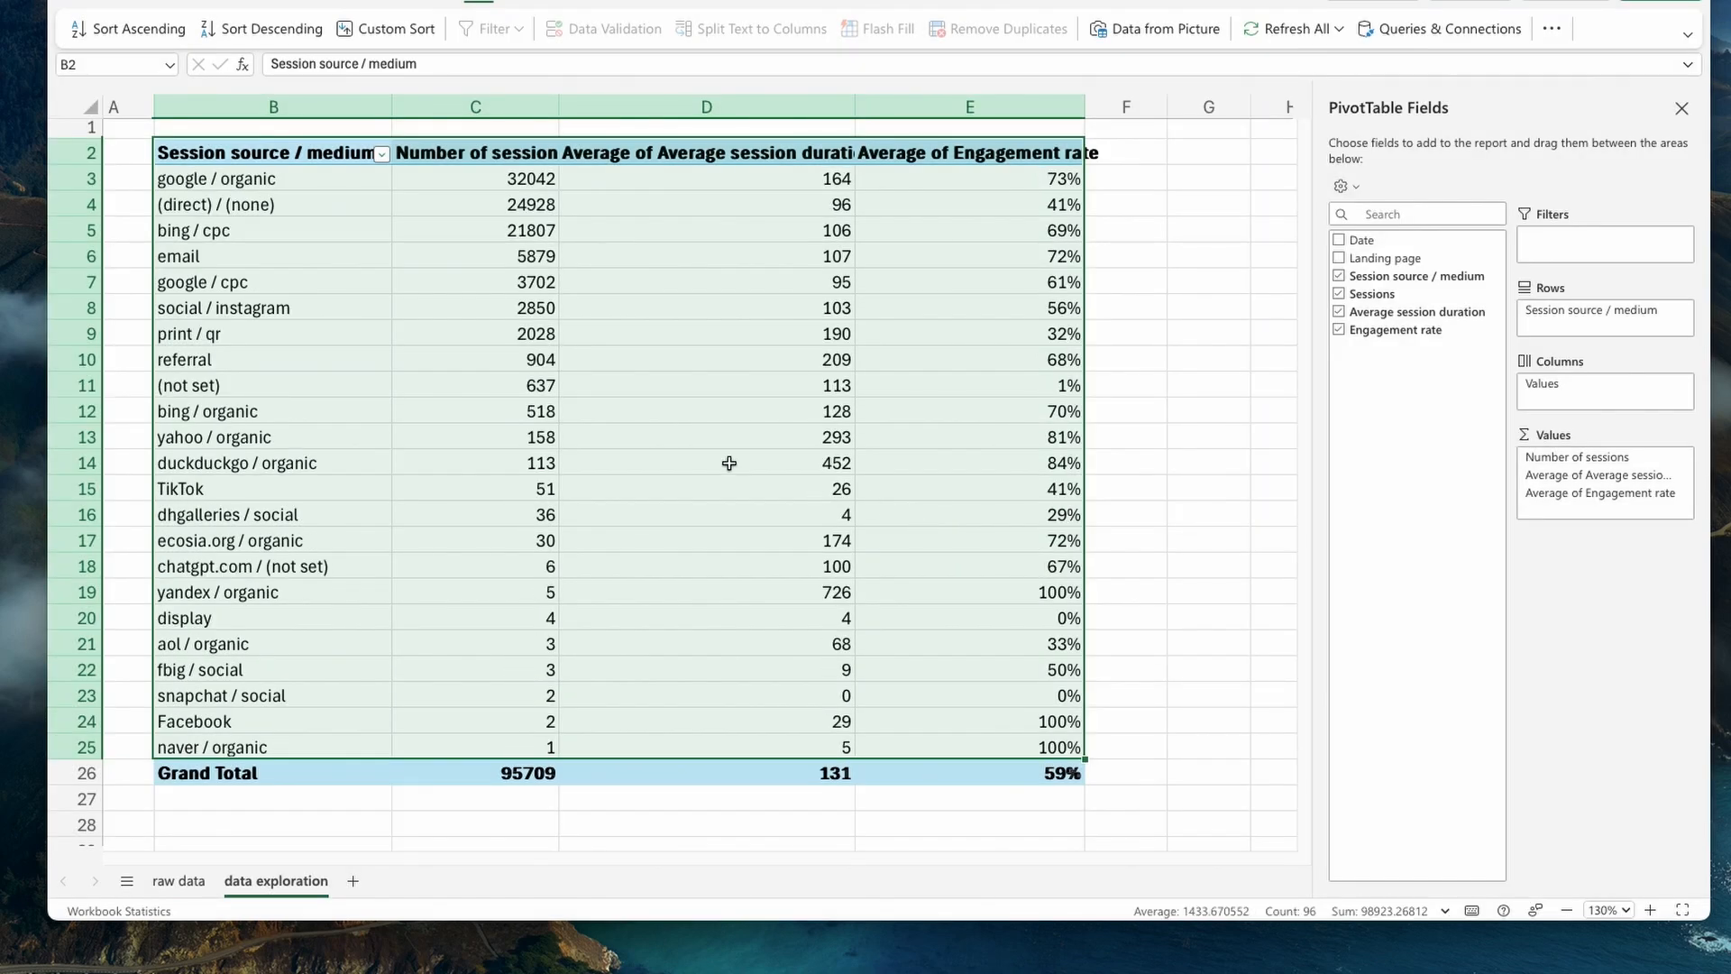
- Examine the session numbers of the four leading sources, google / organic through email, in B3:C6
{"action": "left_click", "coordinate": [679, 440]}
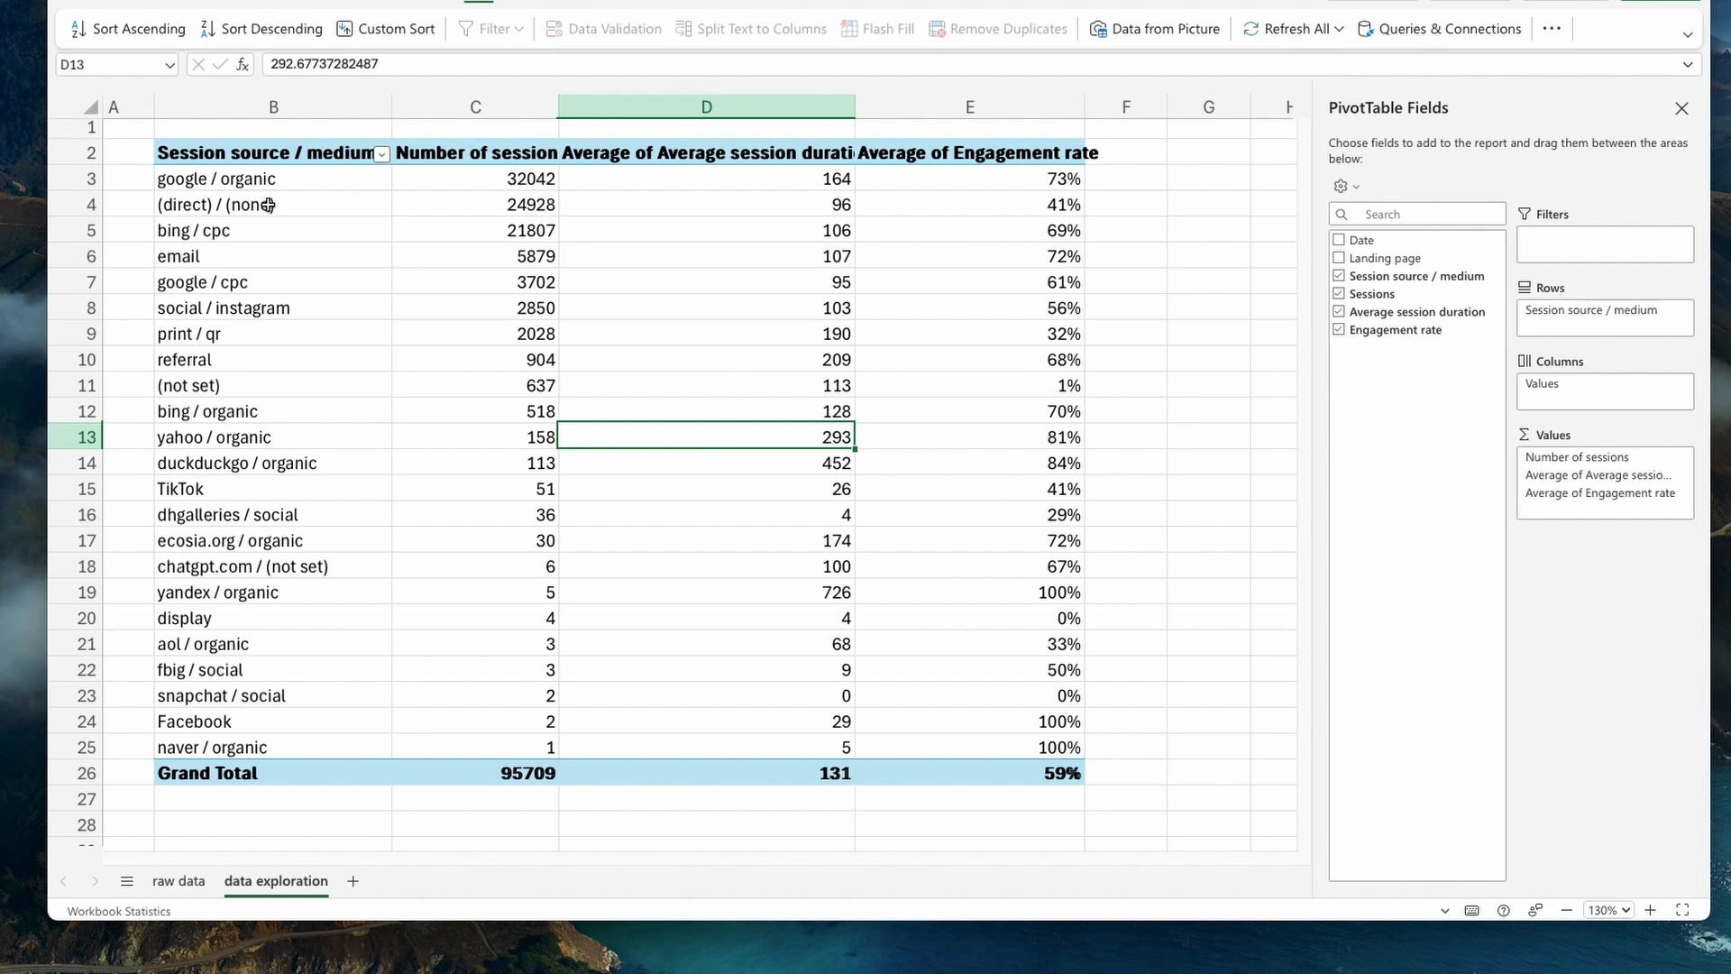
{"action": "left_click_drag", "start_coordinate": [270, 187], "coordinate": [527, 254]}
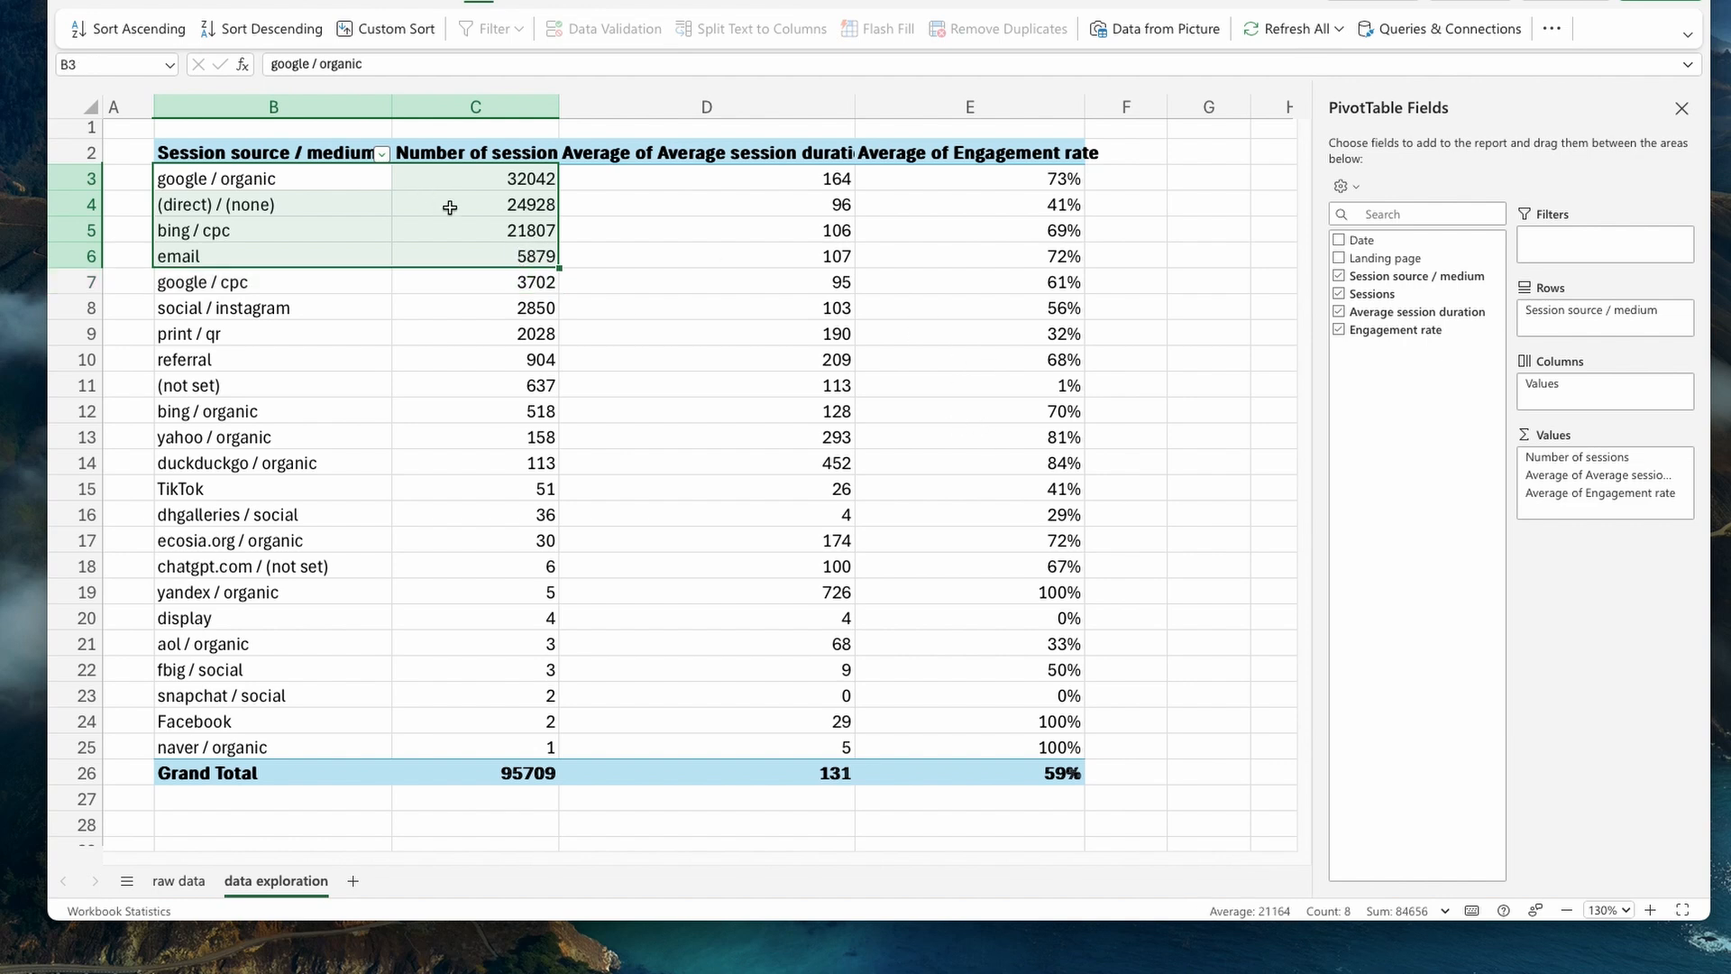
{"action": "left_click", "coordinate": [599, 309]}
{"action": "left_click", "coordinate": [286, 184]}
{"action": "left_click_drag", "start_coordinate": [286, 184], "coordinate": [490, 258]}
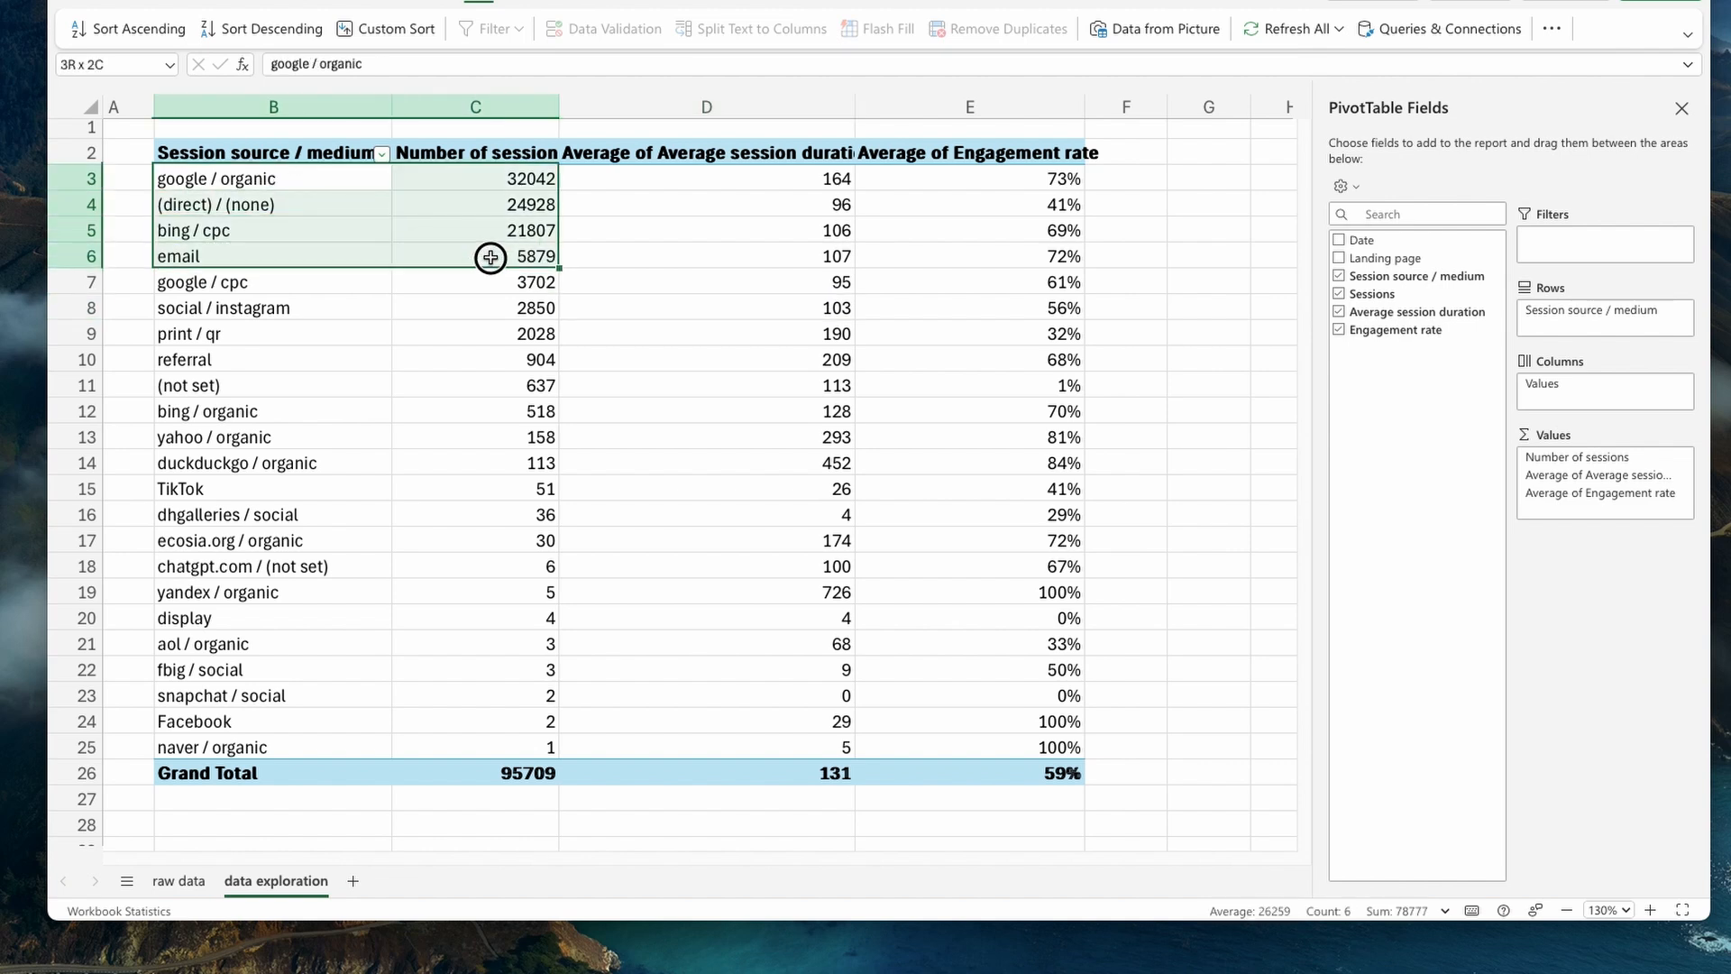
{"action": "left_click", "coordinate": [631, 332]}
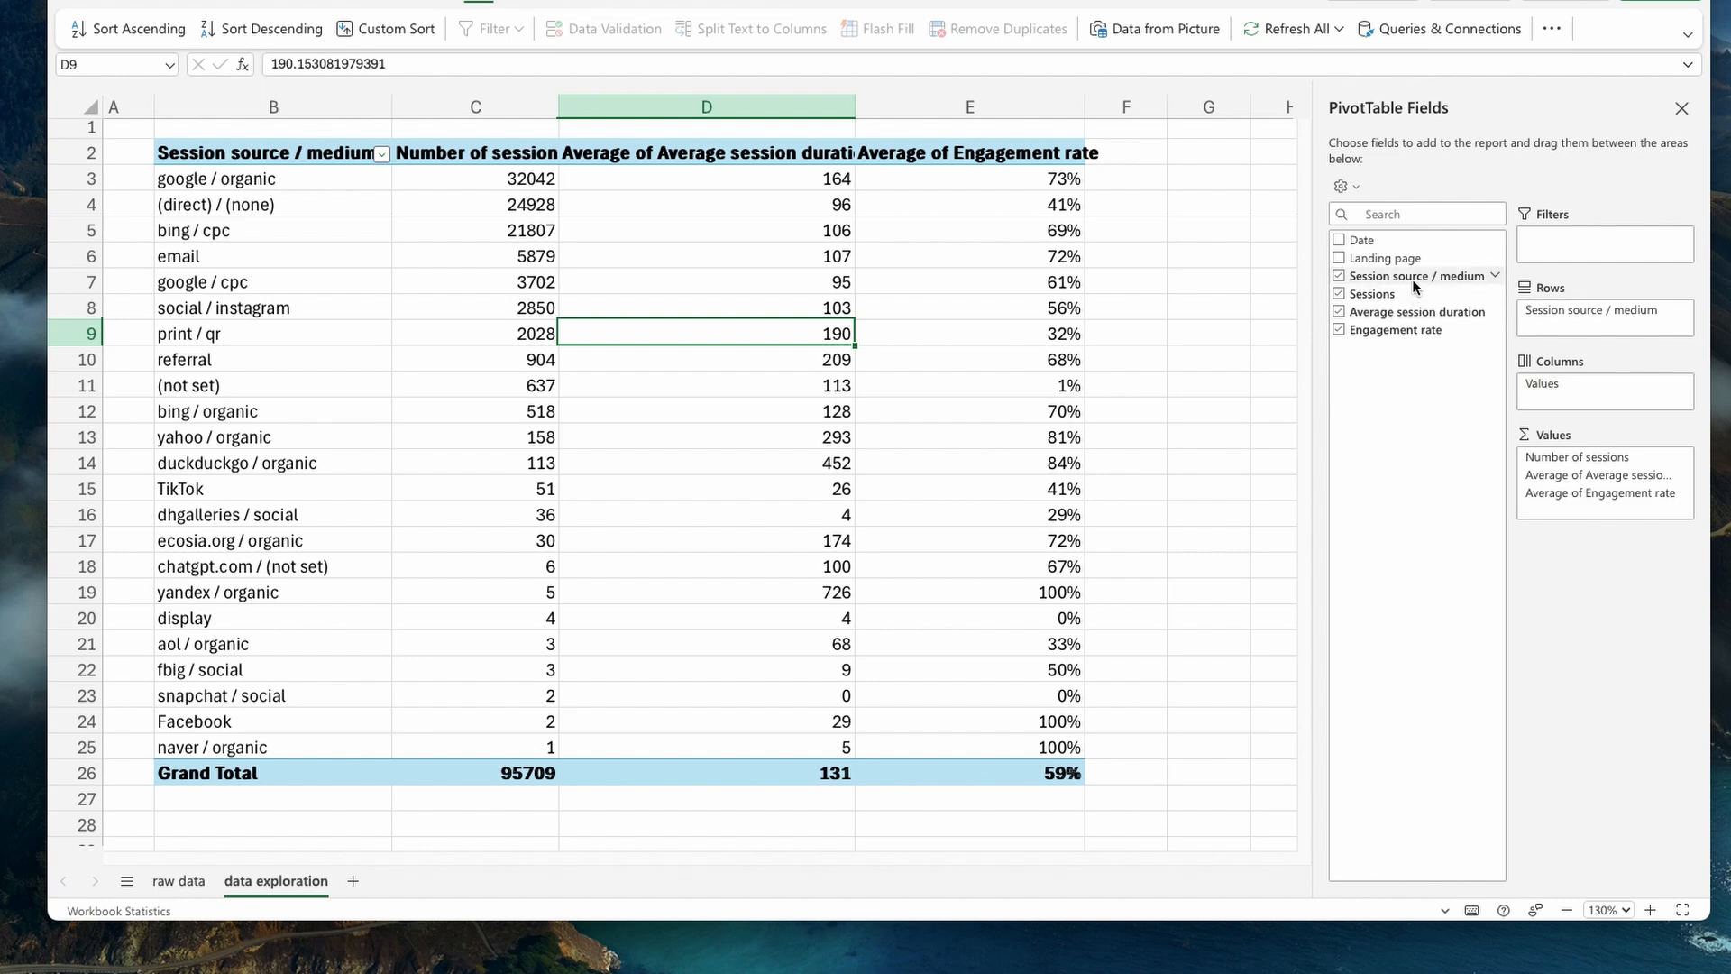
- Add Sessions to the PivotTable values a second time, below Number of sessions, and show it as % of Grand Total
{"action": "left_click_drag", "start_coordinate": [1408, 291], "coordinate": [1592, 475]}
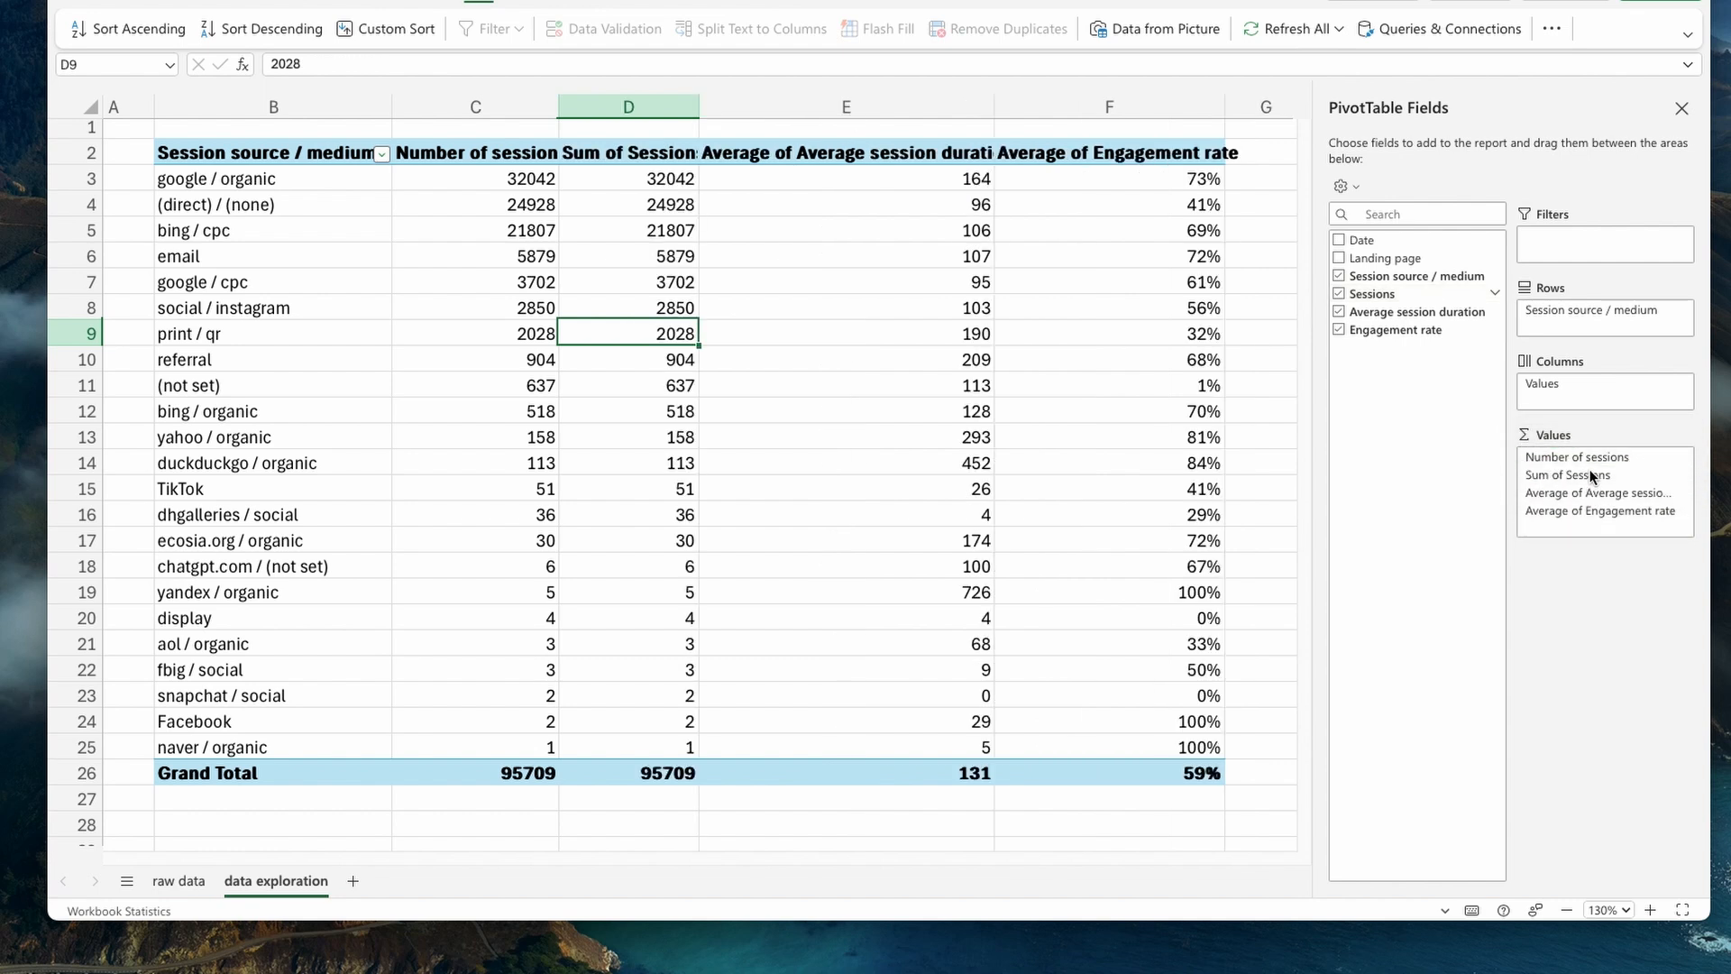
{"action": "left_click", "coordinate": [1682, 475]}
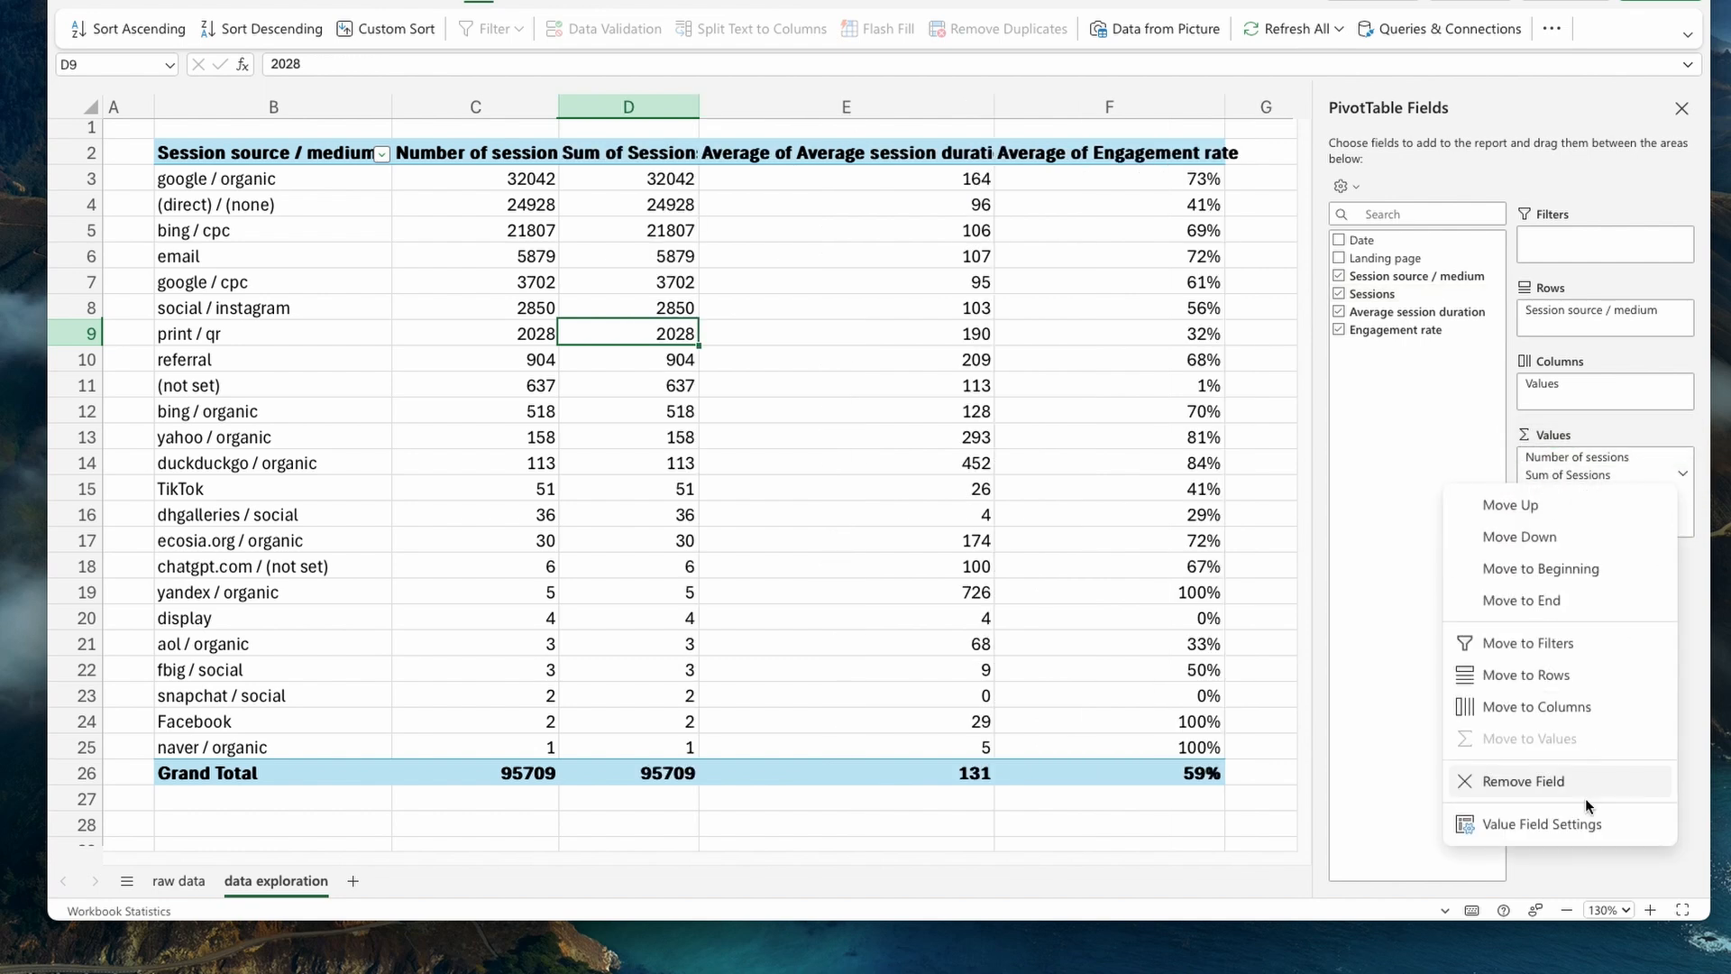
{"action": "left_click", "coordinate": [1585, 823]}
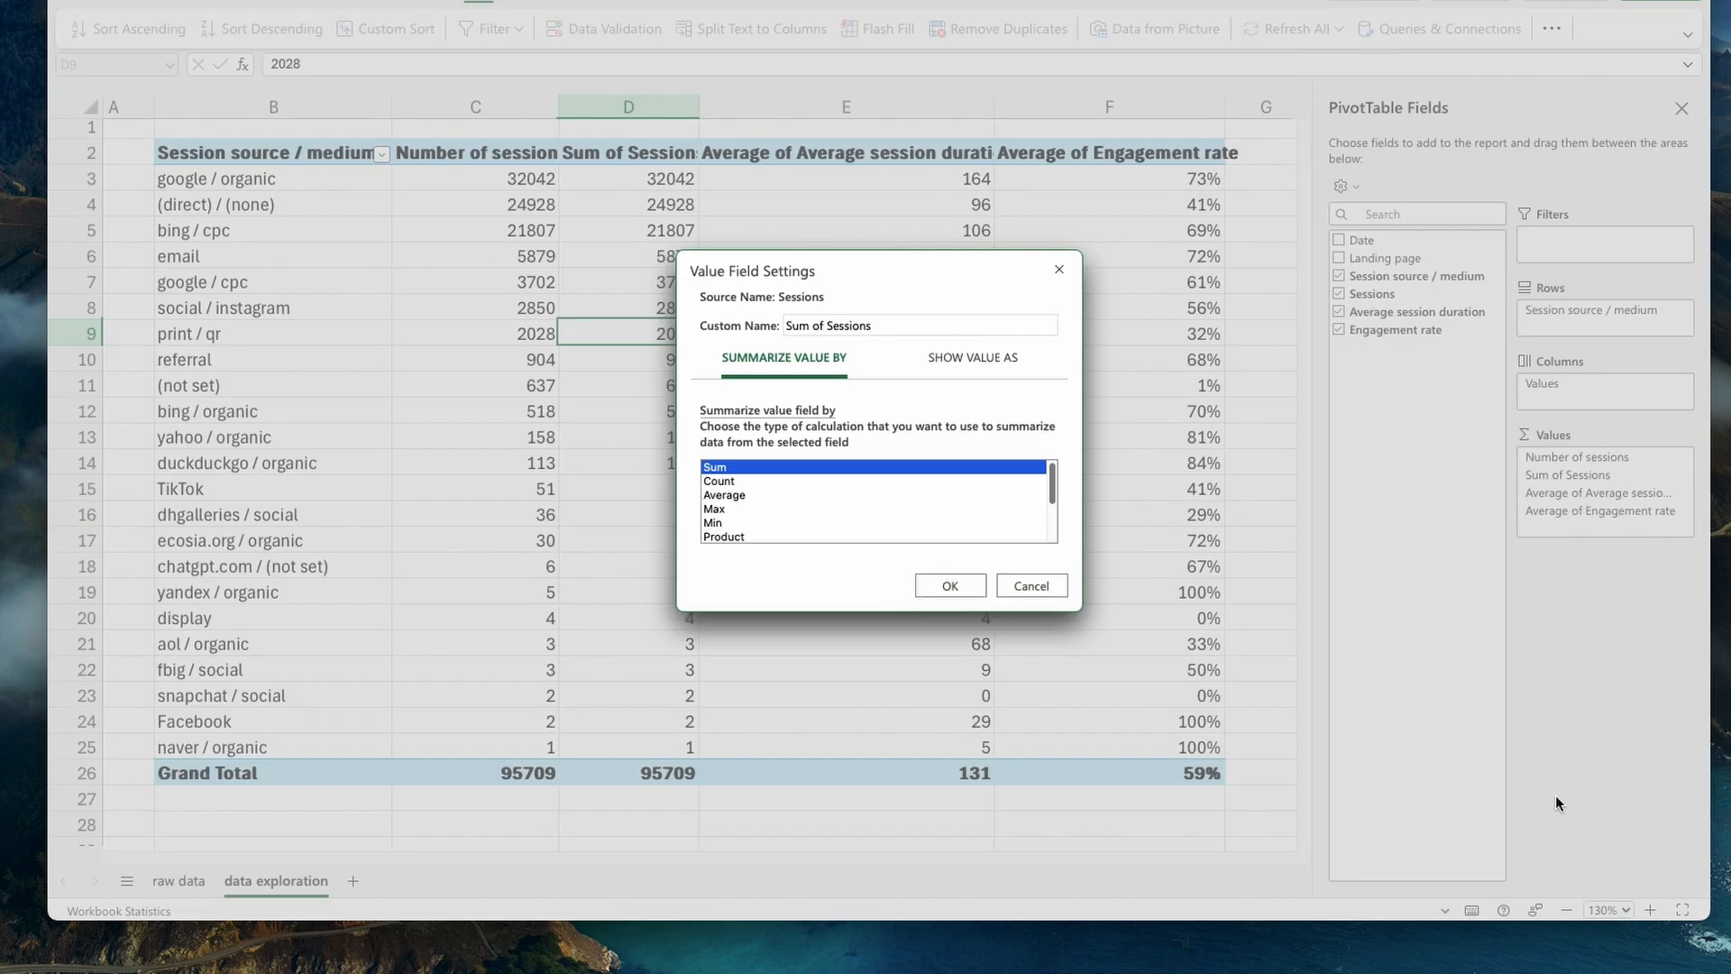
{"action": "left_click", "coordinate": [966, 363]}
{"action": "left_click", "coordinate": [795, 427]}
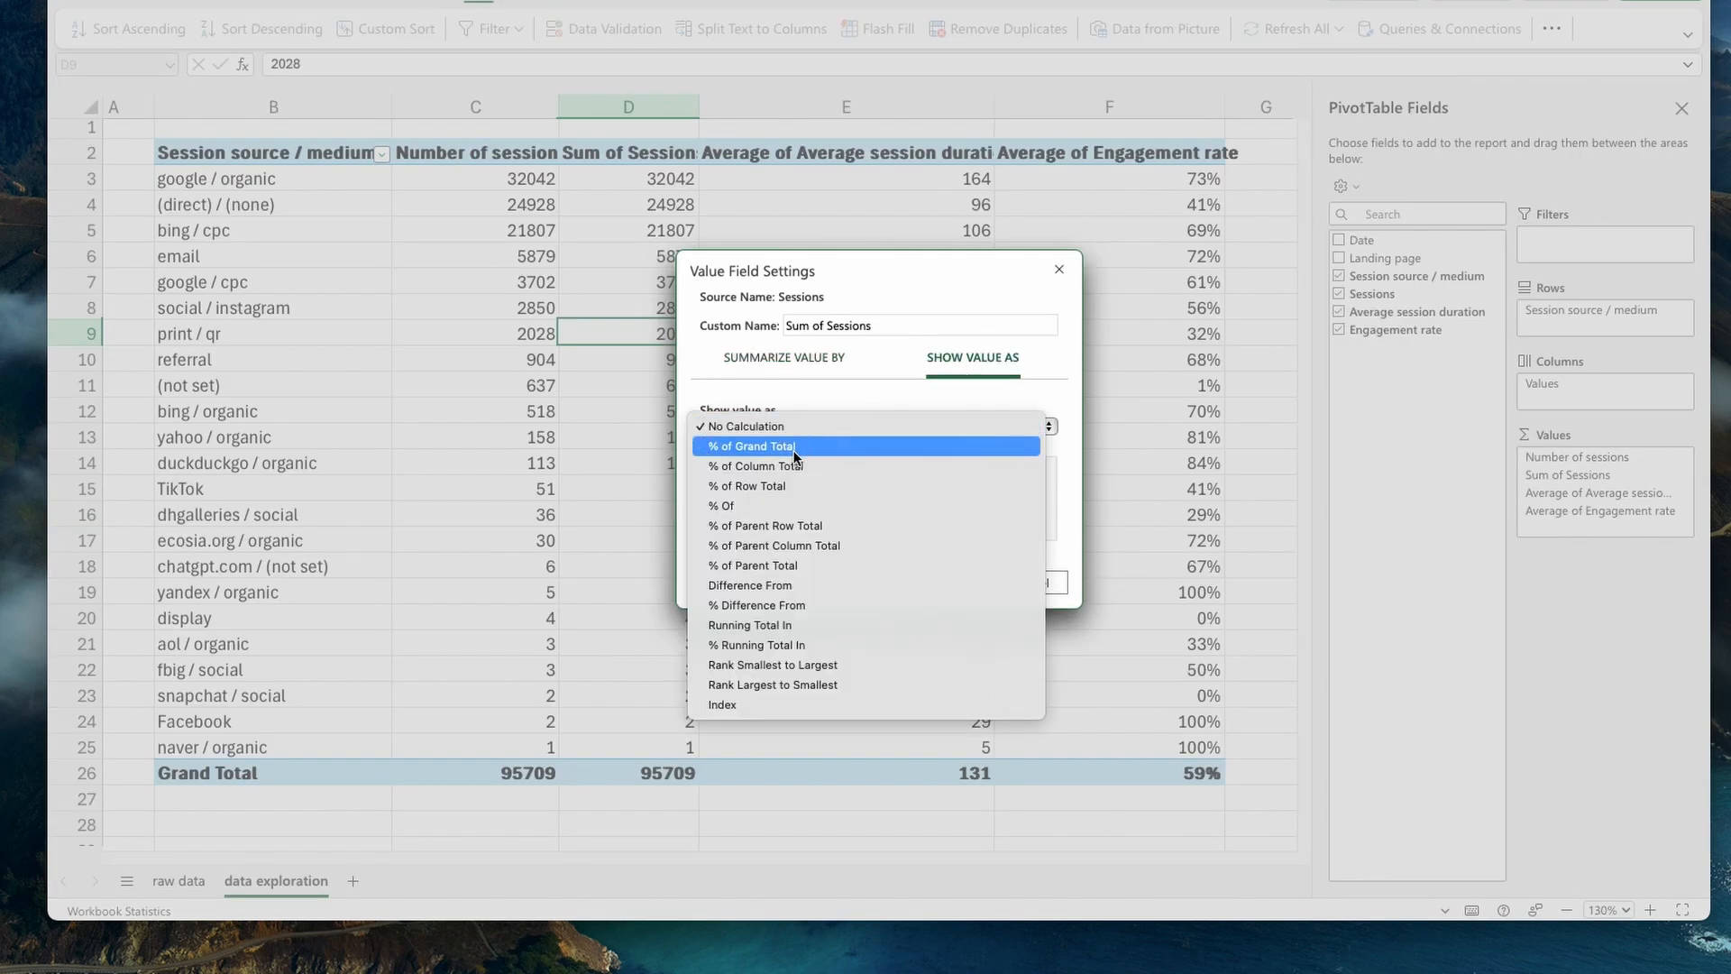
{"action": "left_click", "coordinate": [795, 450]}
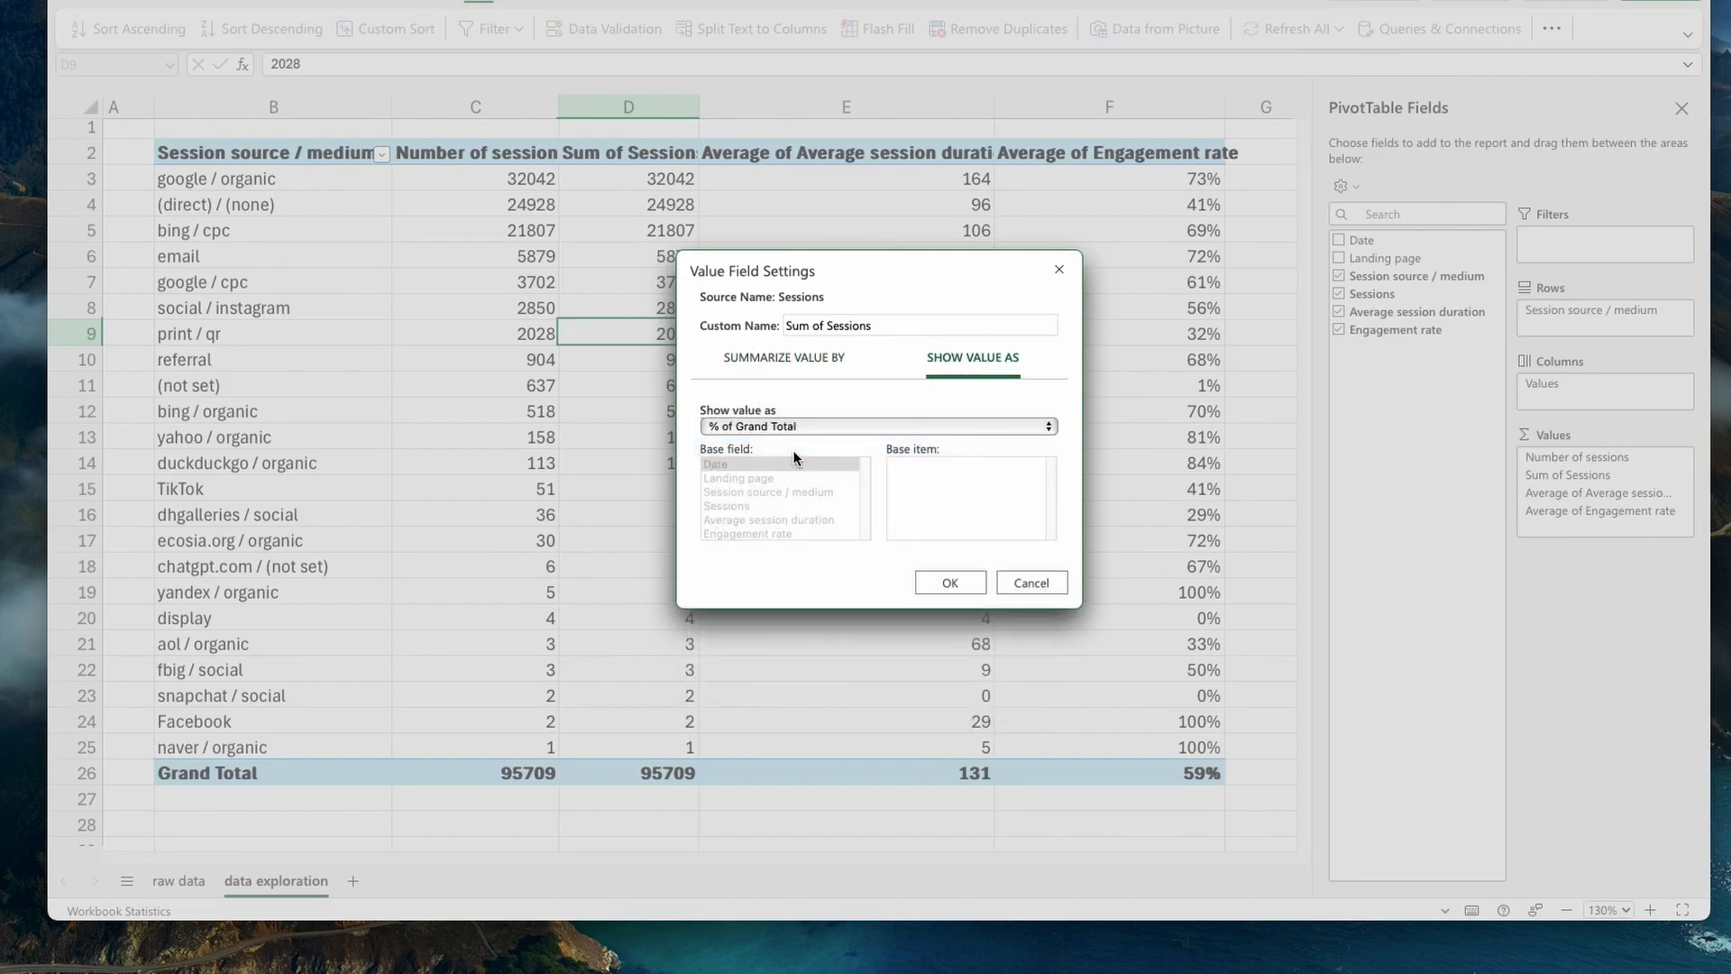
{"action": "left_click", "coordinate": [952, 583]}
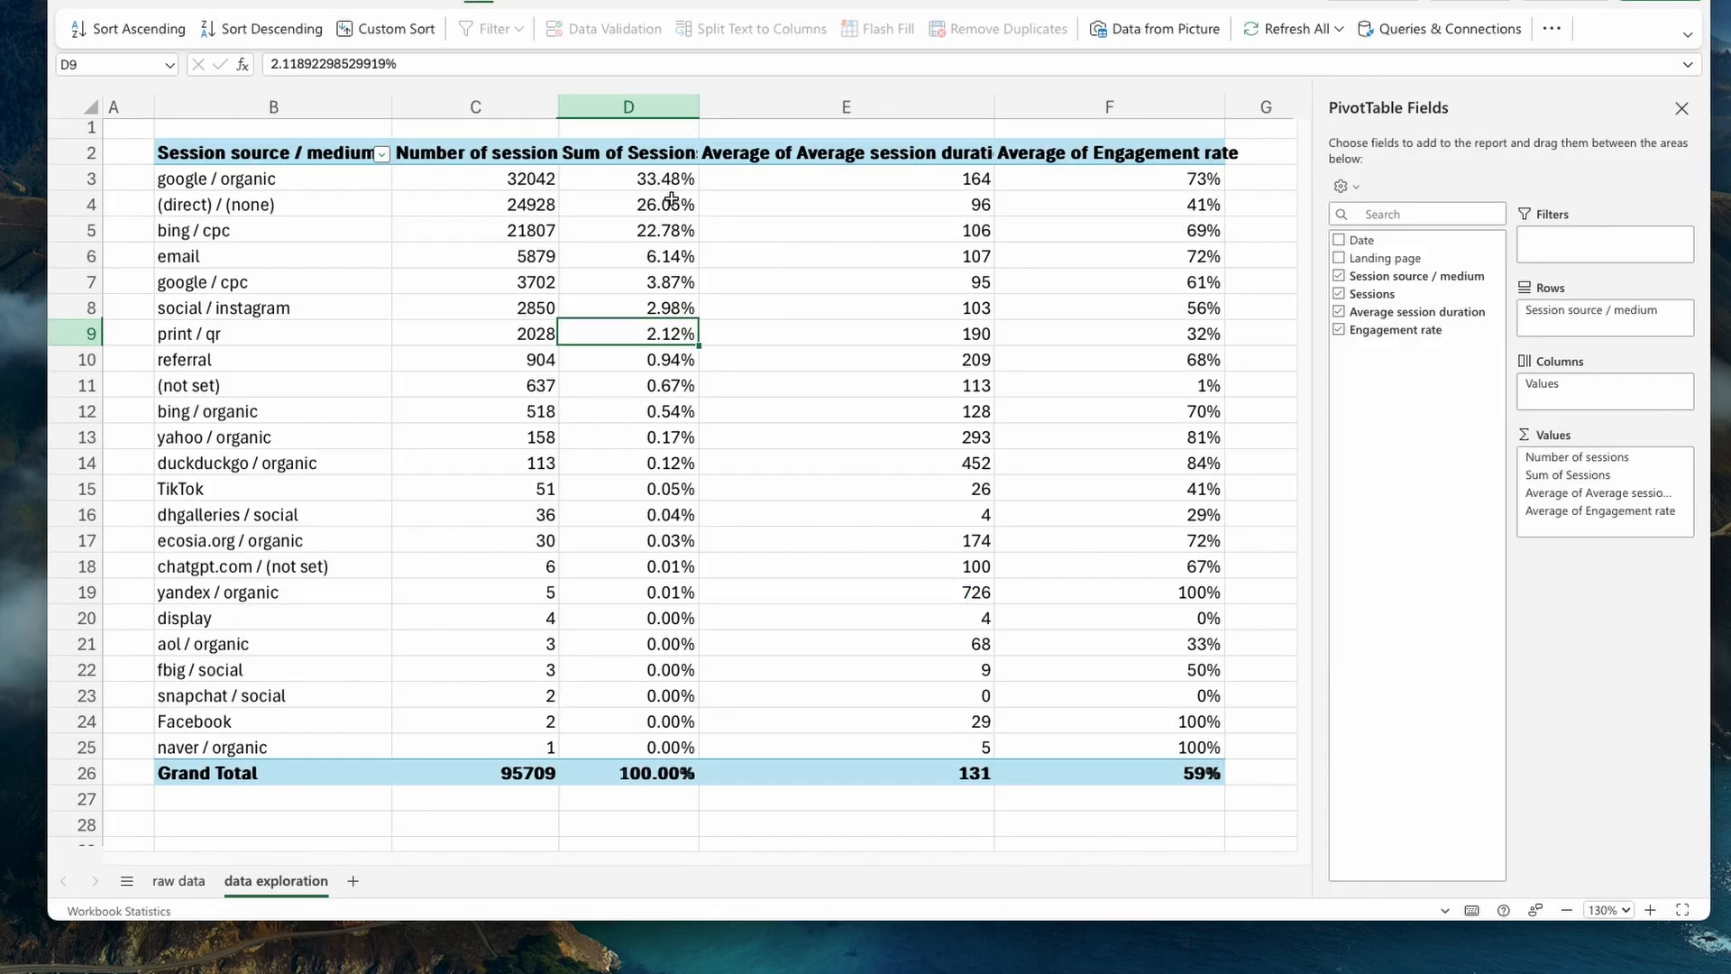
- Examine session shares and engagement for the leading sources, comparing the email, google / cpc and print / qr rows with the top four
{"action": "left_click_drag", "start_coordinate": [665, 179], "coordinate": [631, 282]}
{"action": "right_click", "coordinate": [577, 260]}
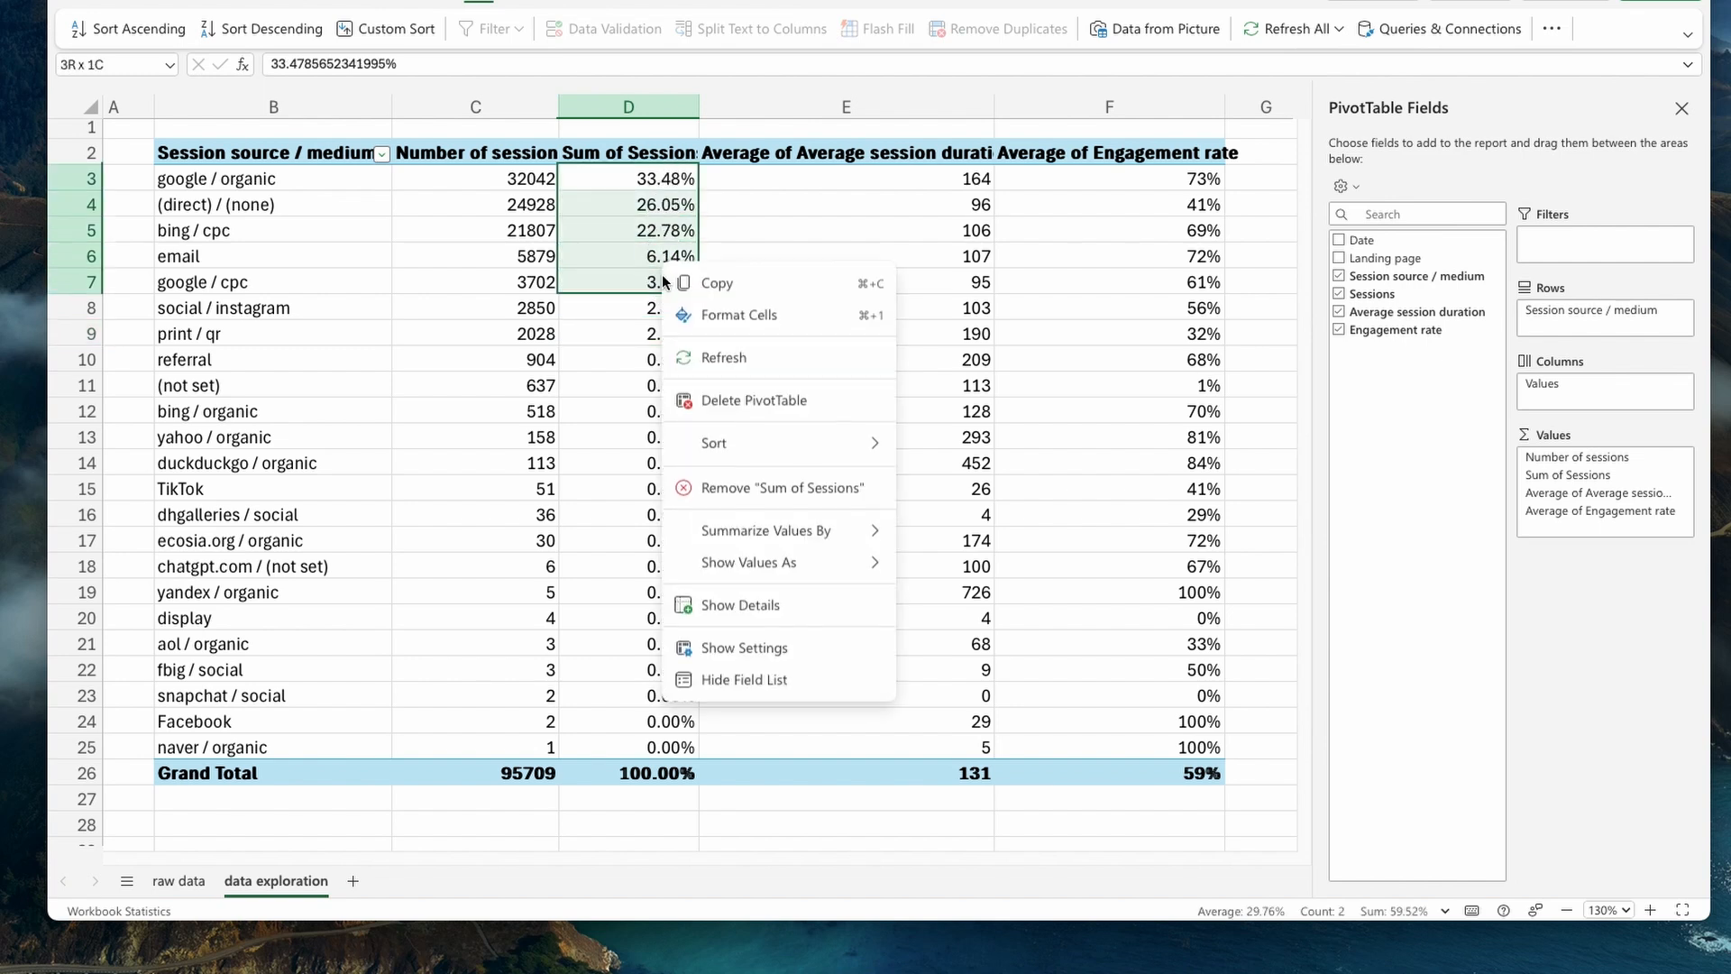
{"action": "key", "text": "Escape"}
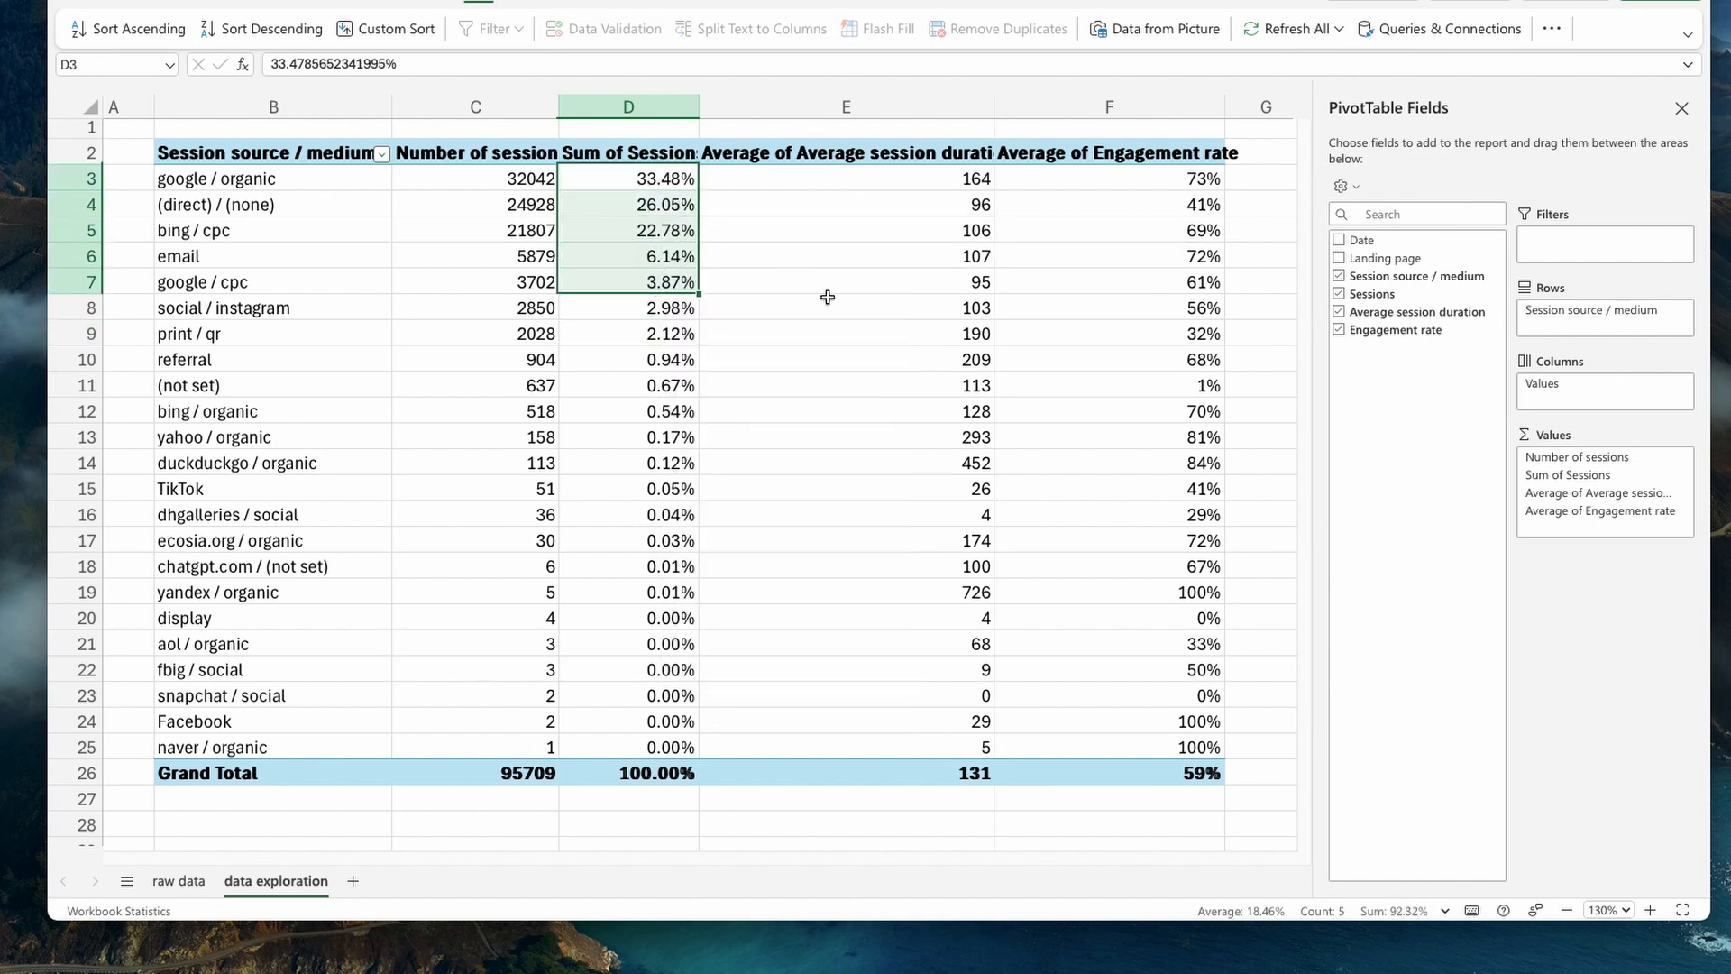
{"action": "left_click", "coordinate": [621, 287]}
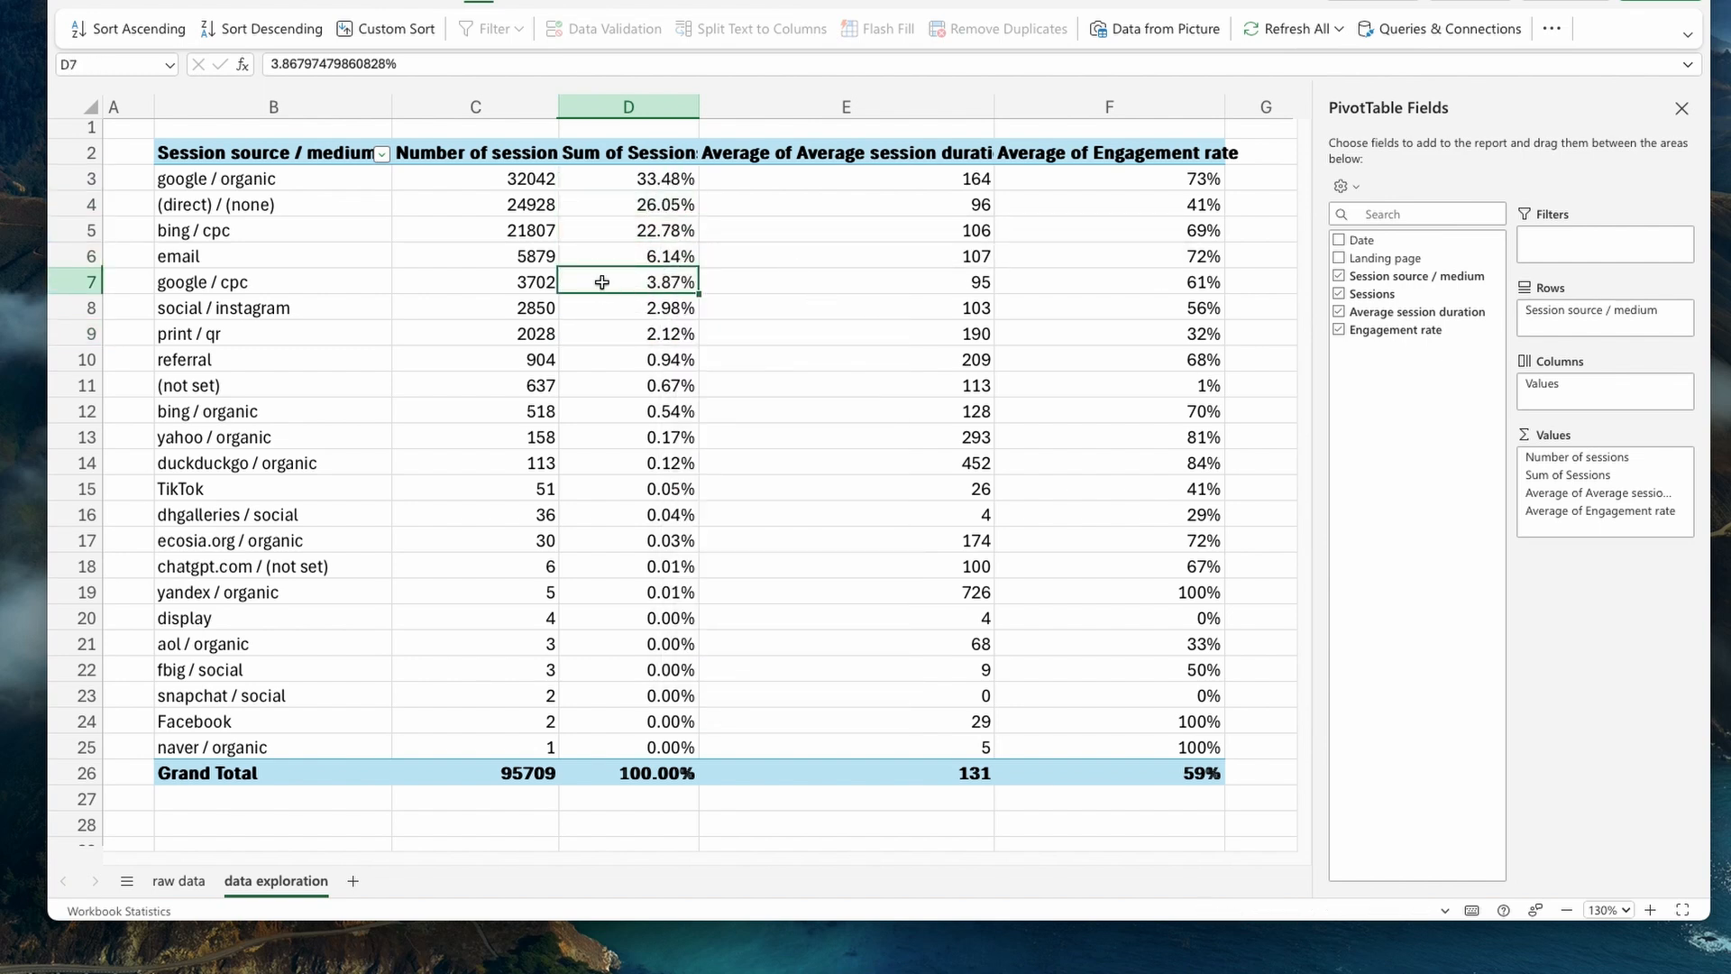
{"action": "left_click", "coordinate": [582, 259]}
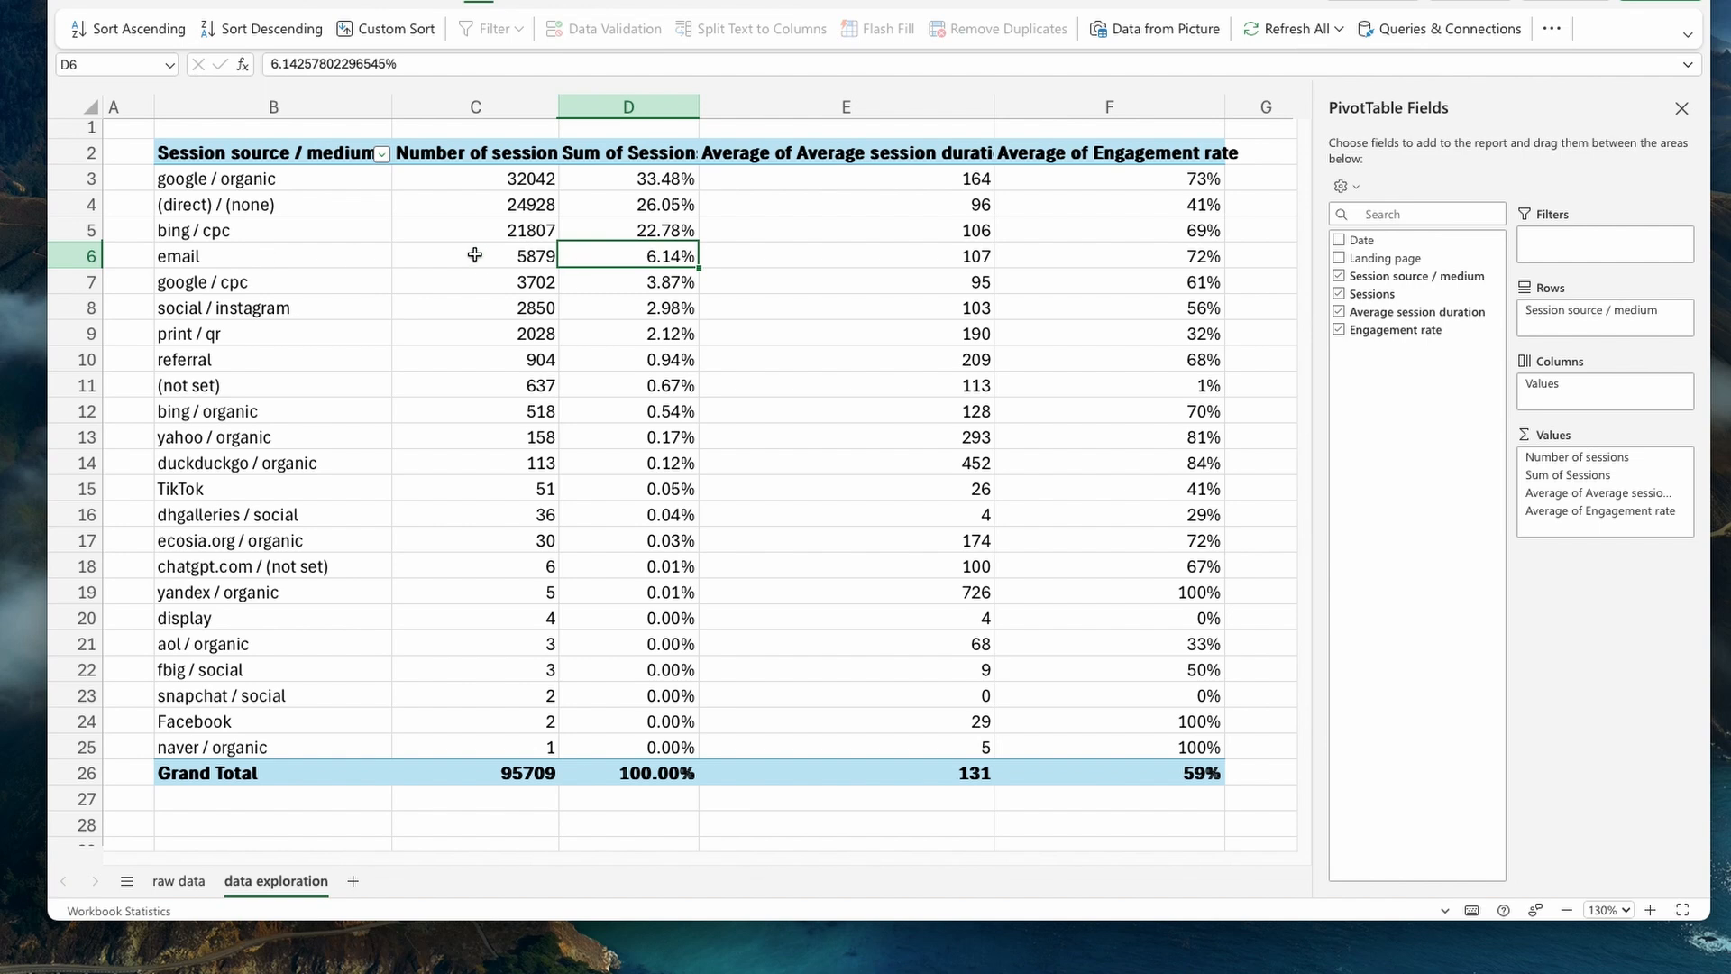
{"action": "left_click_drag", "start_coordinate": [475, 256], "coordinate": [1091, 259]}
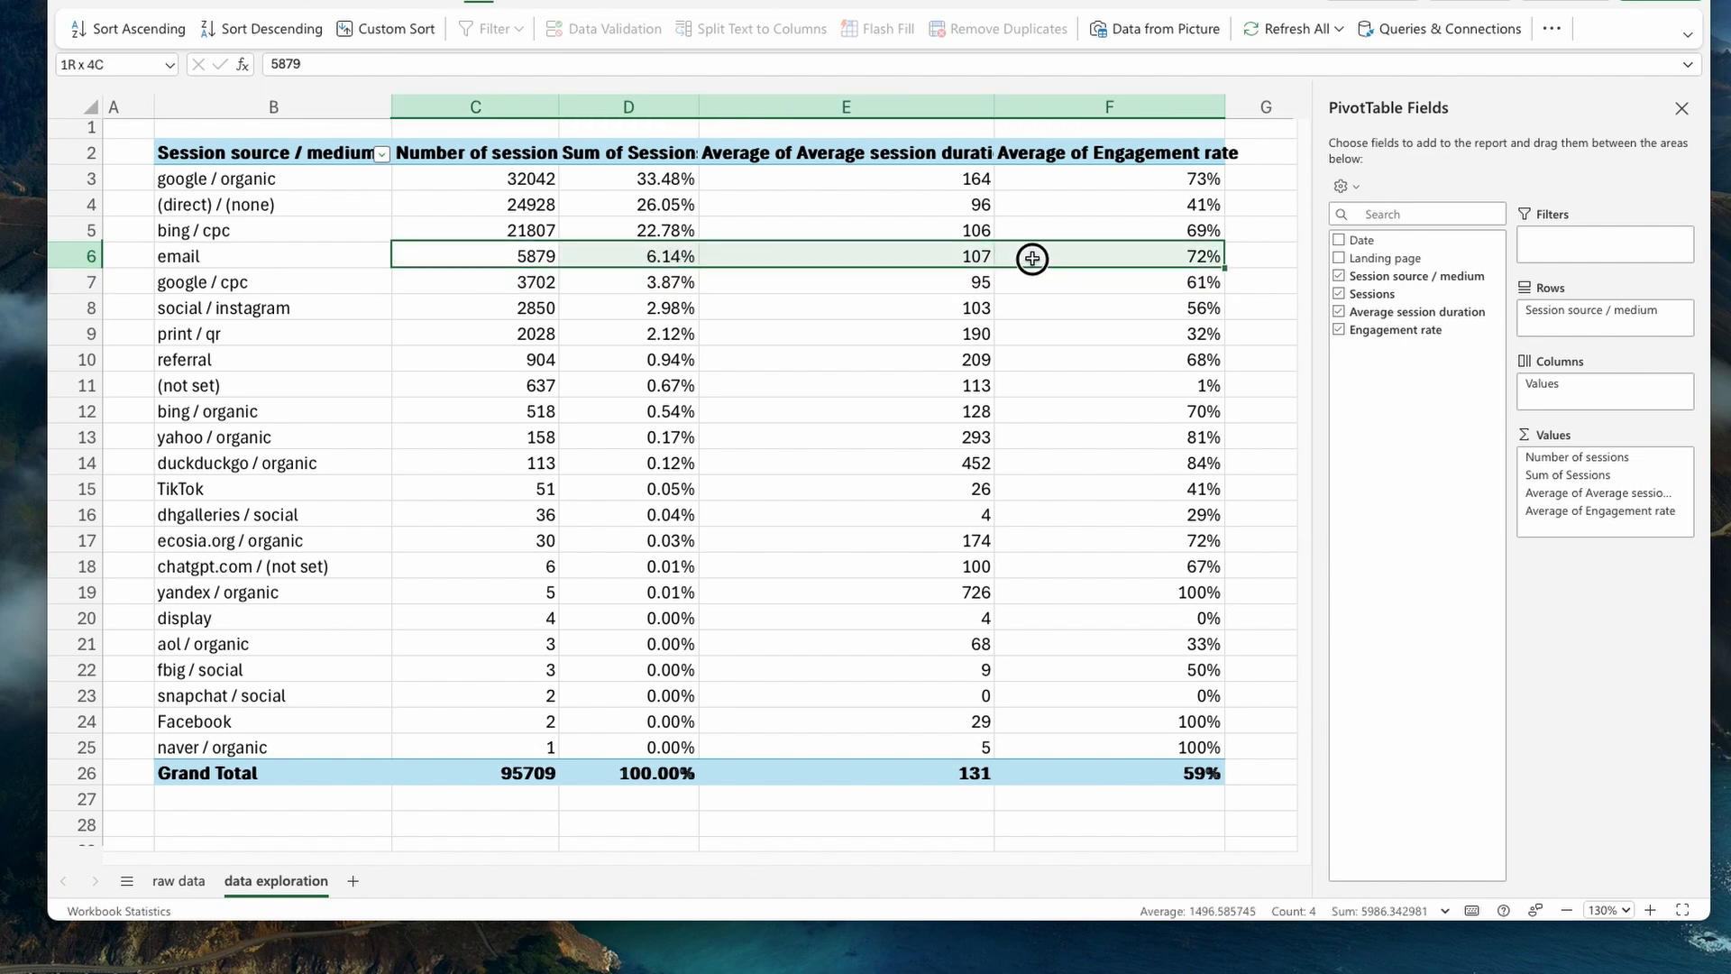
{"action": "left_click", "coordinate": [666, 286]}
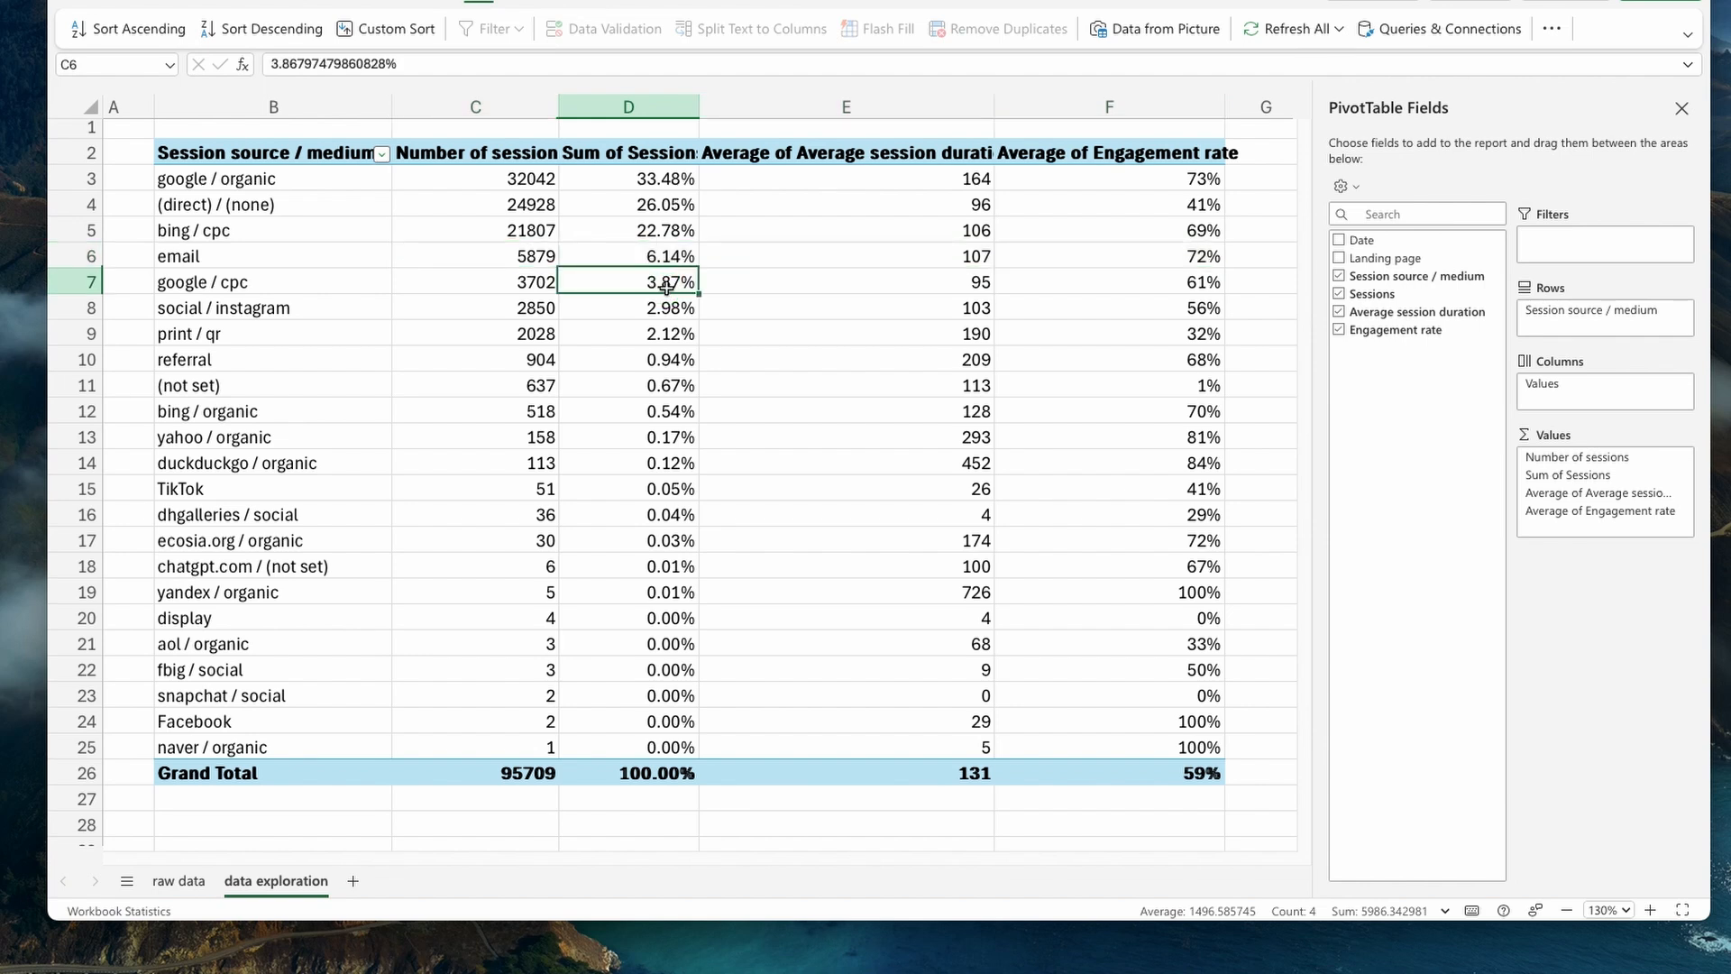
{"action": "right_click", "coordinate": [672, 284]}
{"action": "key", "text": "Escape"}
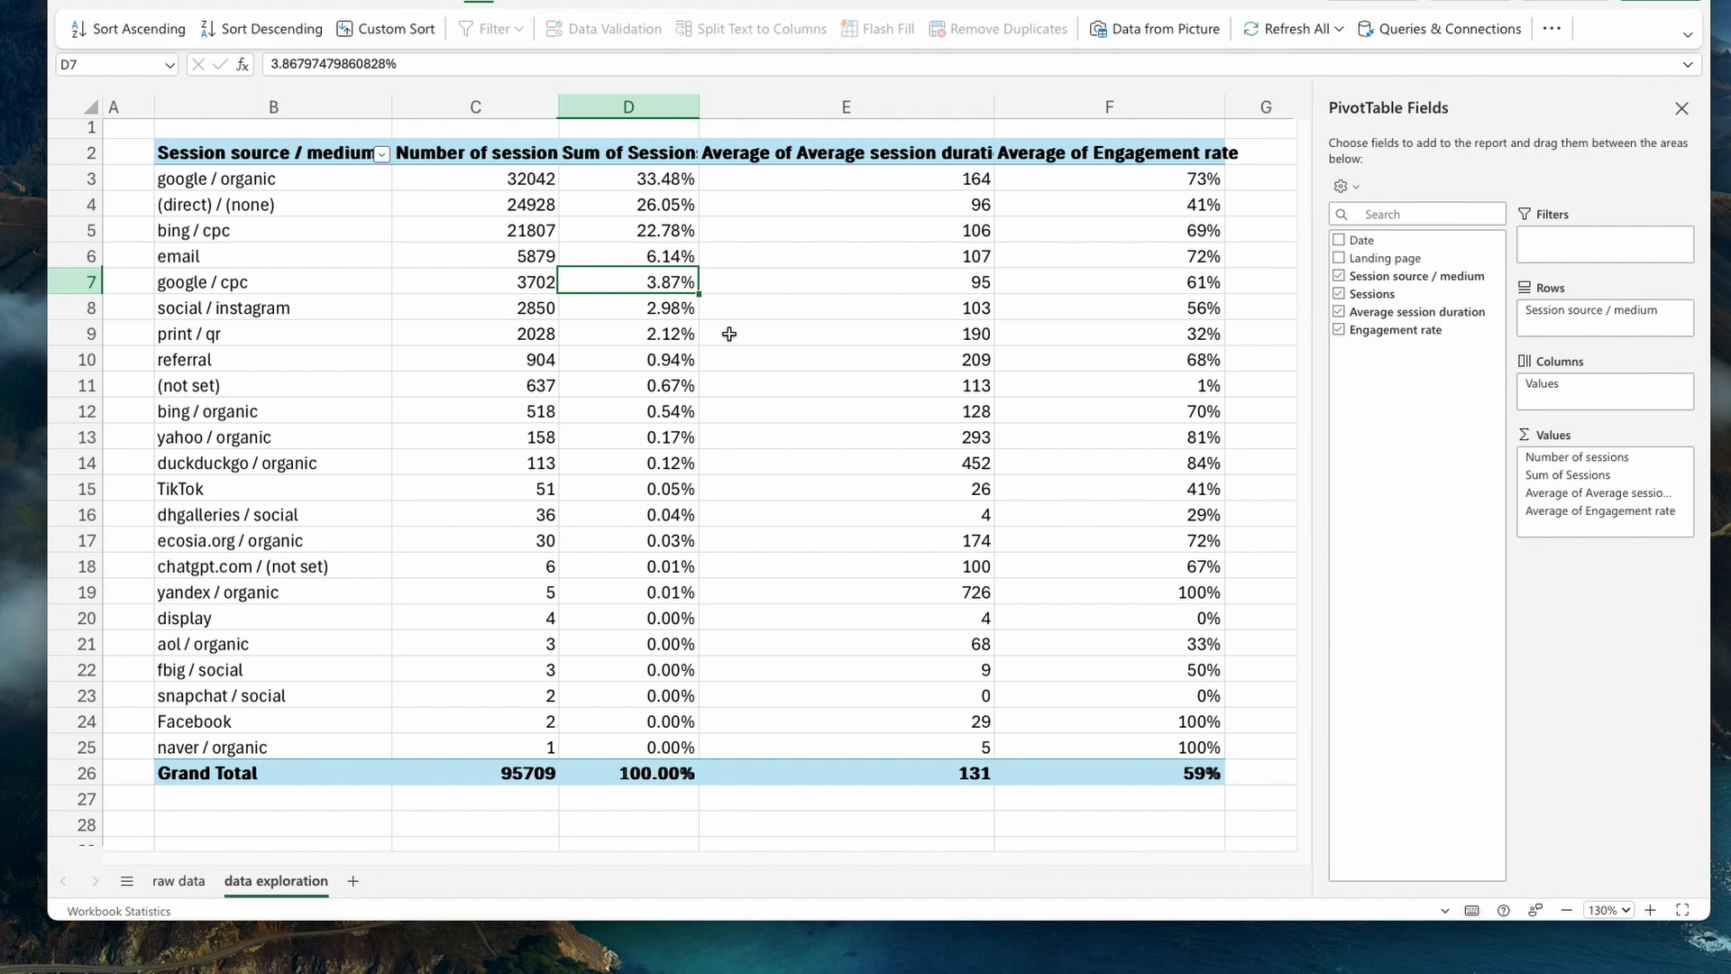
{"action": "left_click_drag", "start_coordinate": [307, 341], "coordinate": [605, 319]}
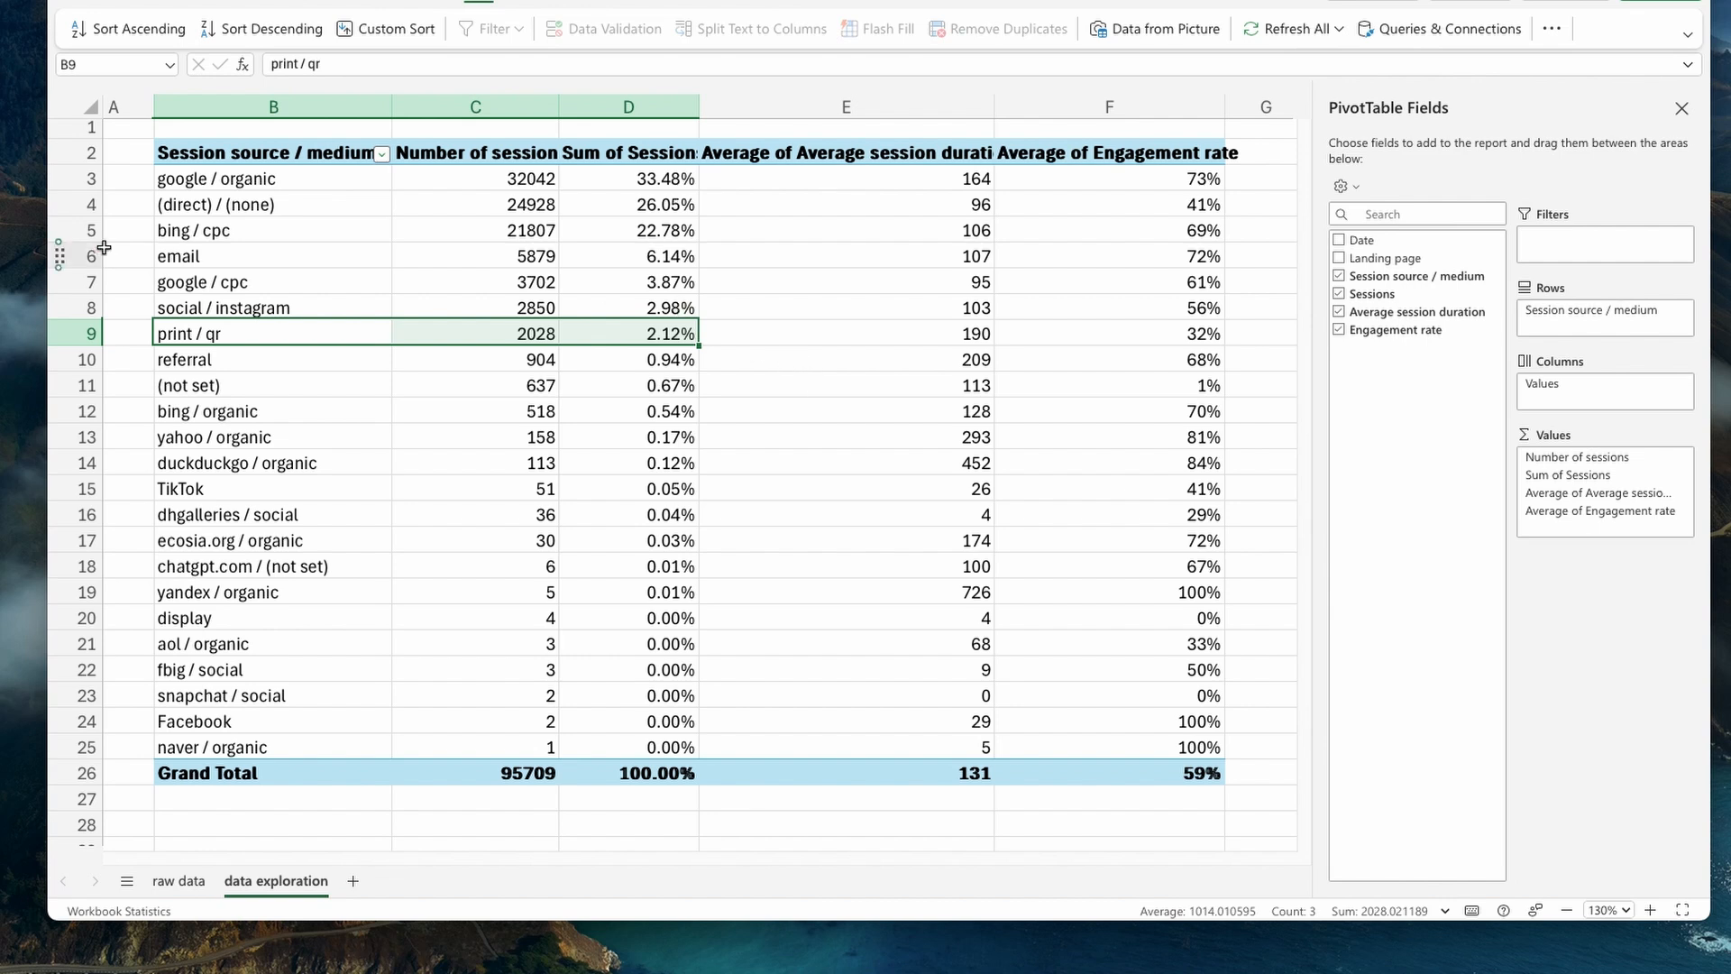
{"action": "left_click_drag", "start_coordinate": [232, 184], "coordinate": [1012, 264]}
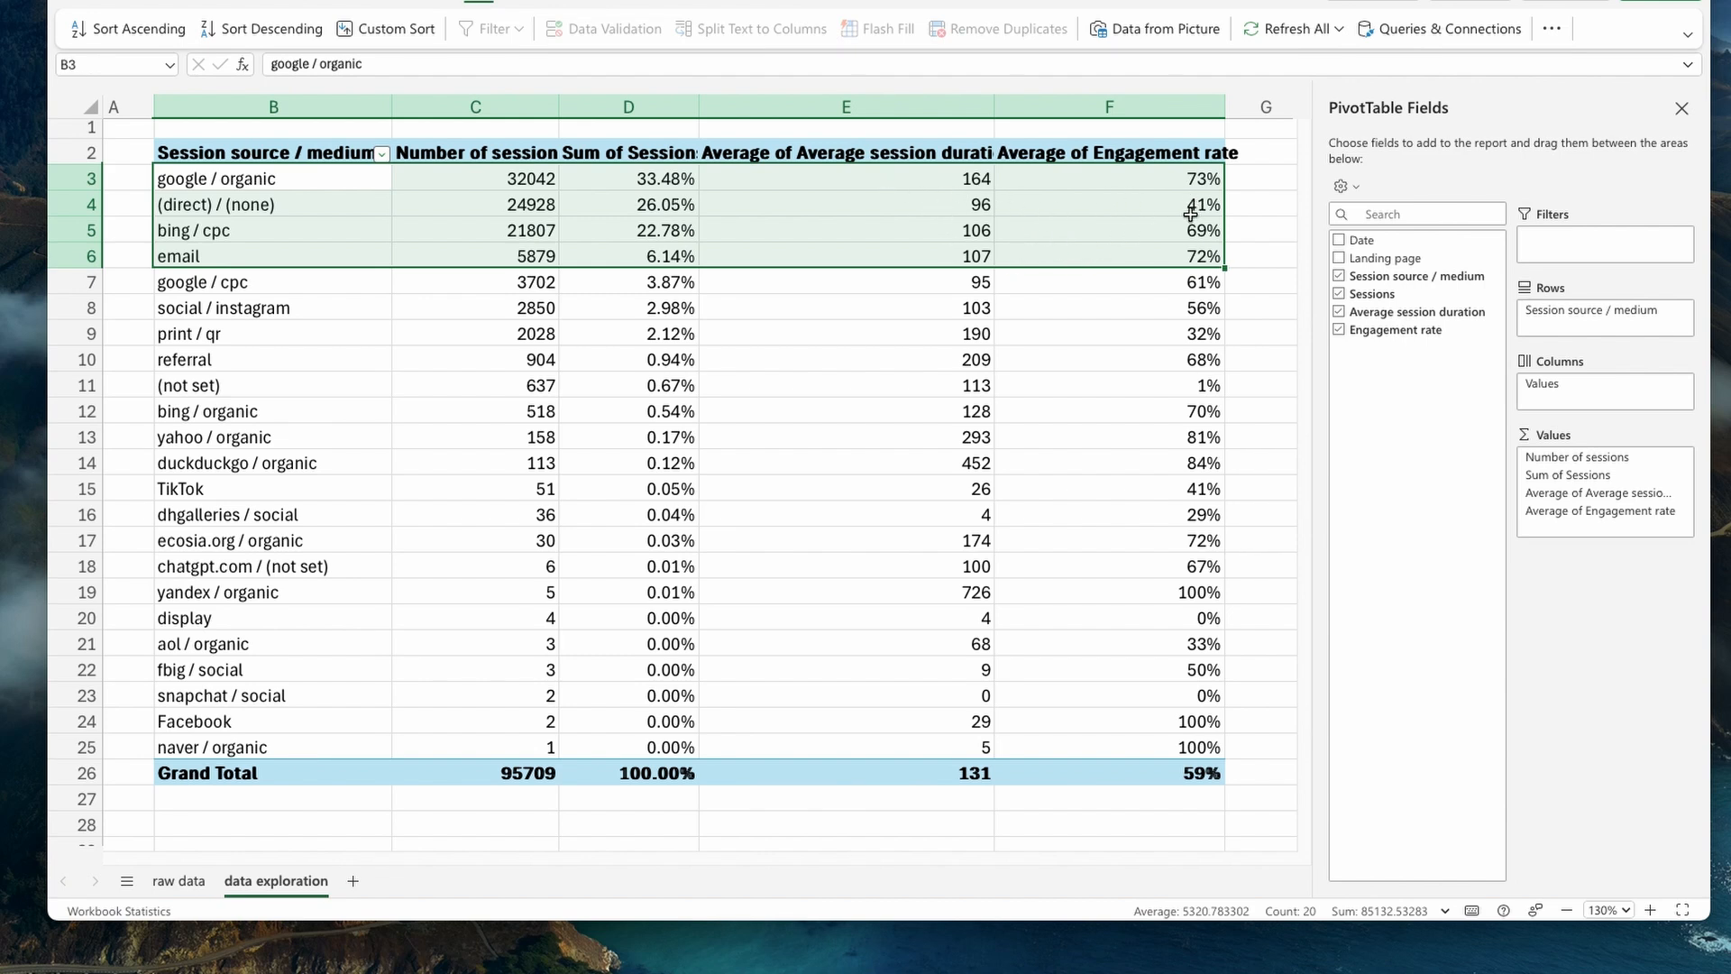
- Examine the engagement rates in column F for the four leading sources and compare them with the google / cpc row
{"action": "left_click", "coordinate": [1203, 179]}
{"action": "key", "text": "Down"}
{"action": "key", "text": "Down"}
{"action": "key", "text": "Down"}
{"action": "key", "text": "Down"}
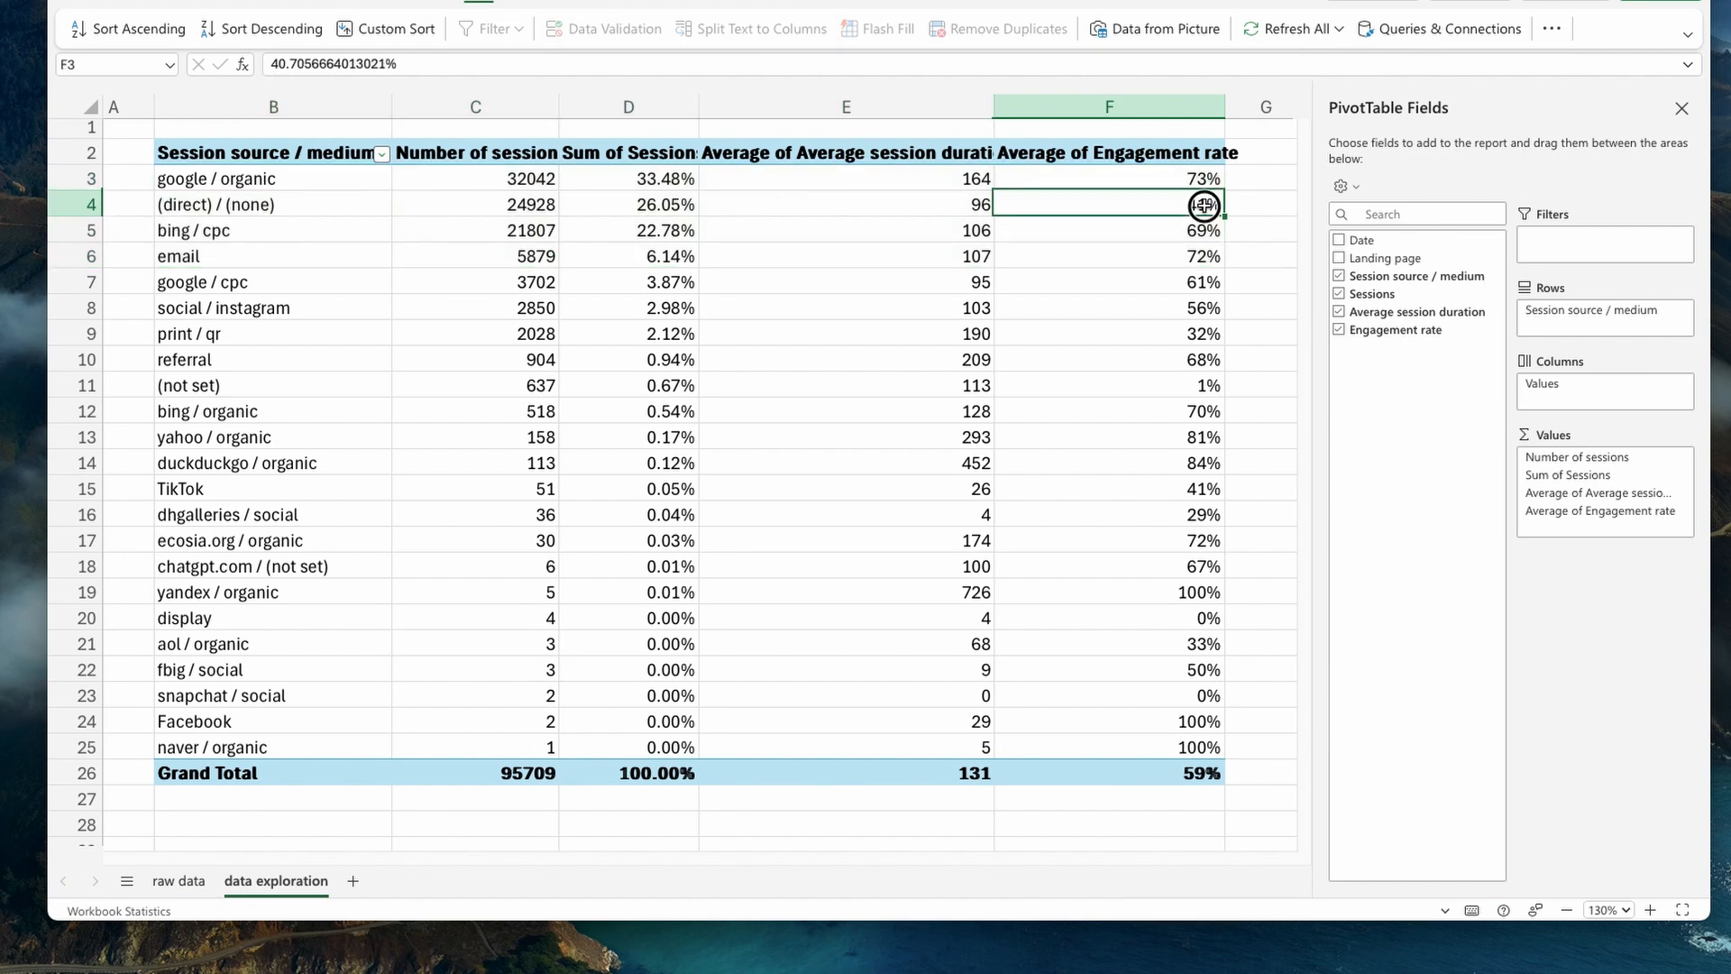
{"action": "left_click_drag", "start_coordinate": [1202, 178], "coordinate": [355, 286]}
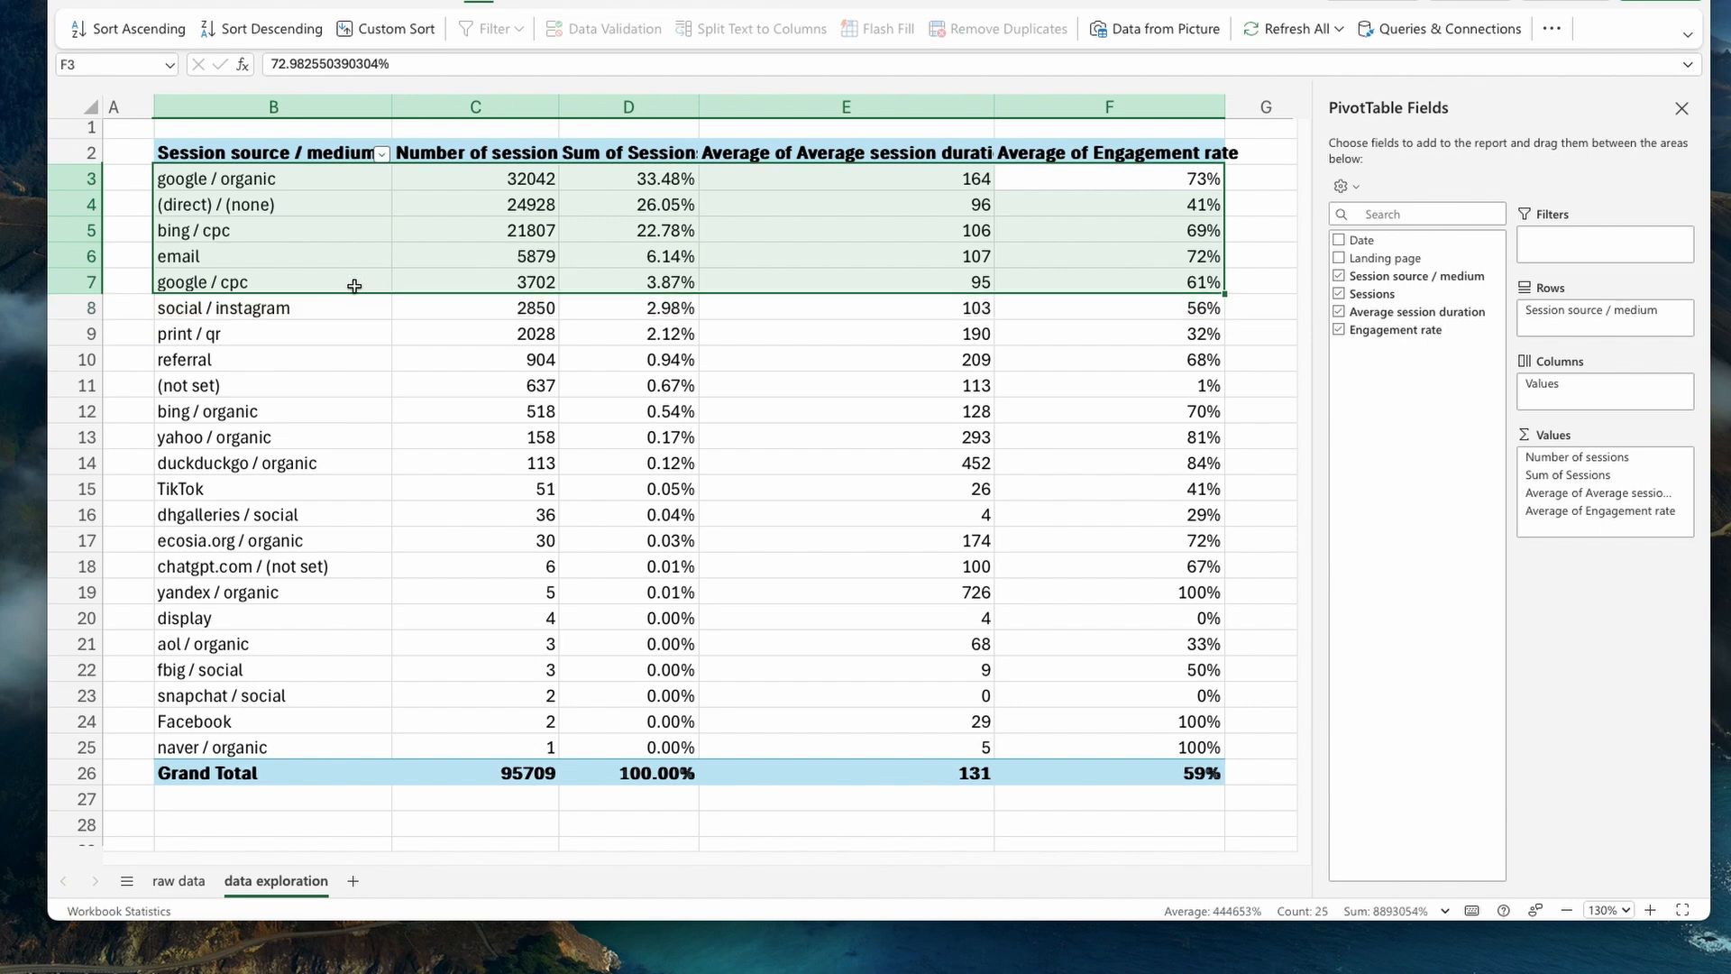
{"action": "left_click", "coordinate": [821, 272]}
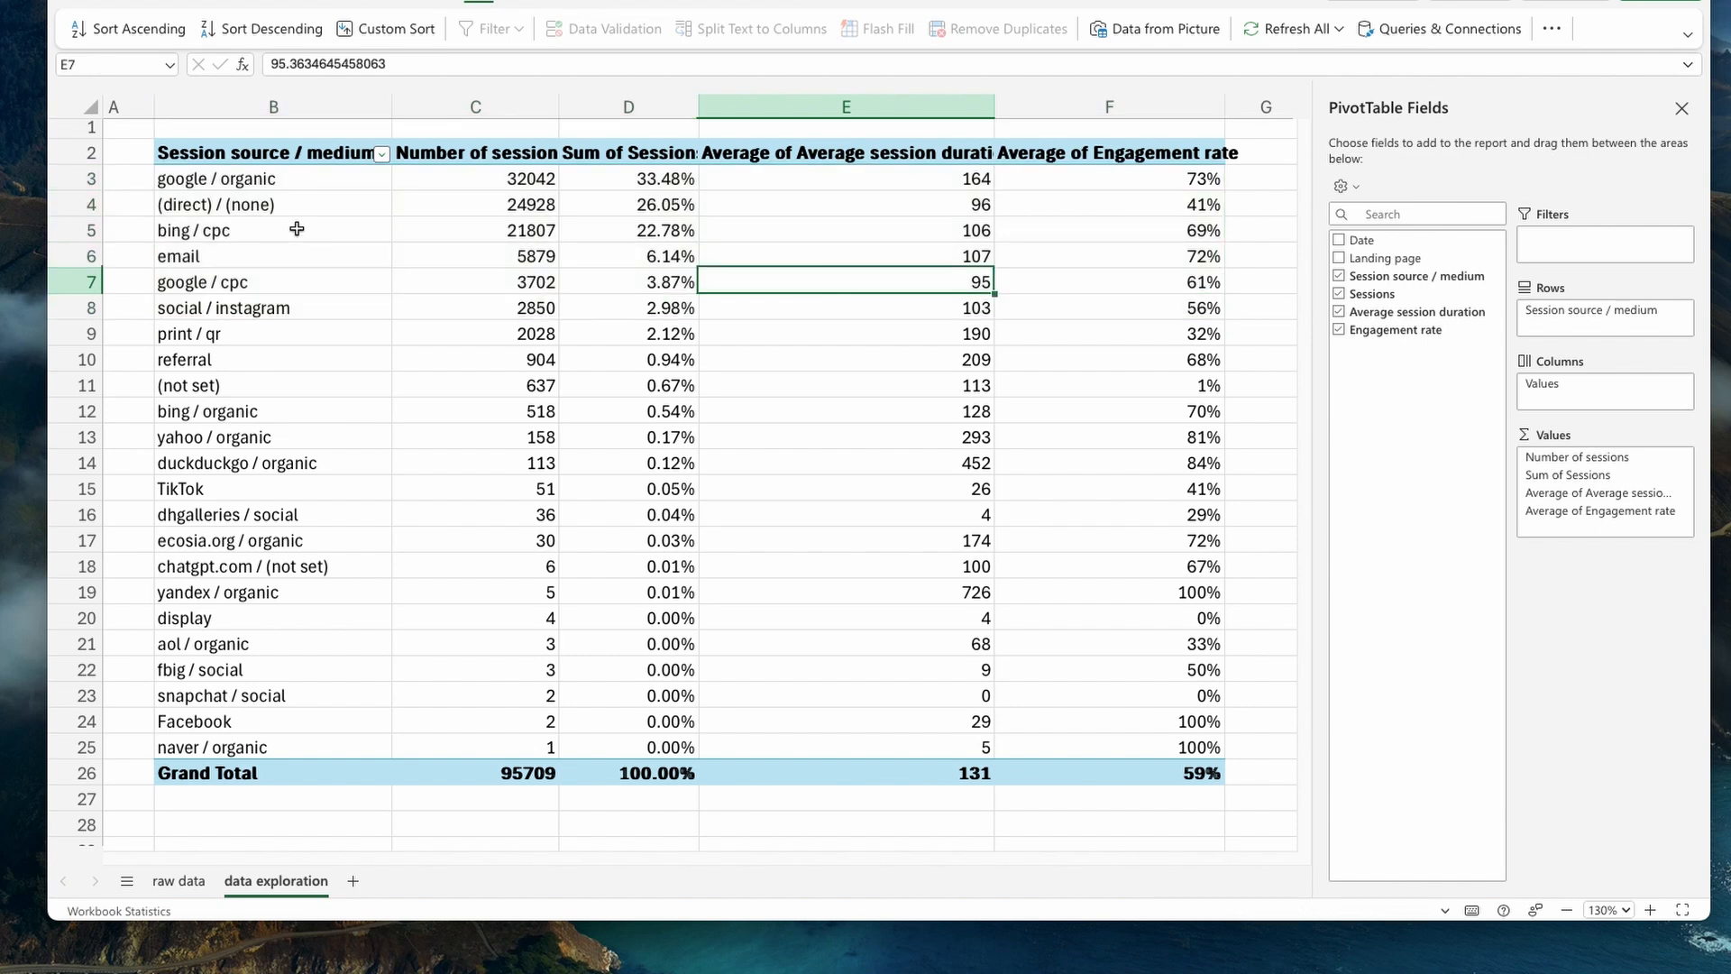
- Highlight the four leading sources, google / organic through email, in B3:F6 with a yellow fill
{"action": "left_click_drag", "start_coordinate": [294, 180], "coordinate": [1055, 250]}
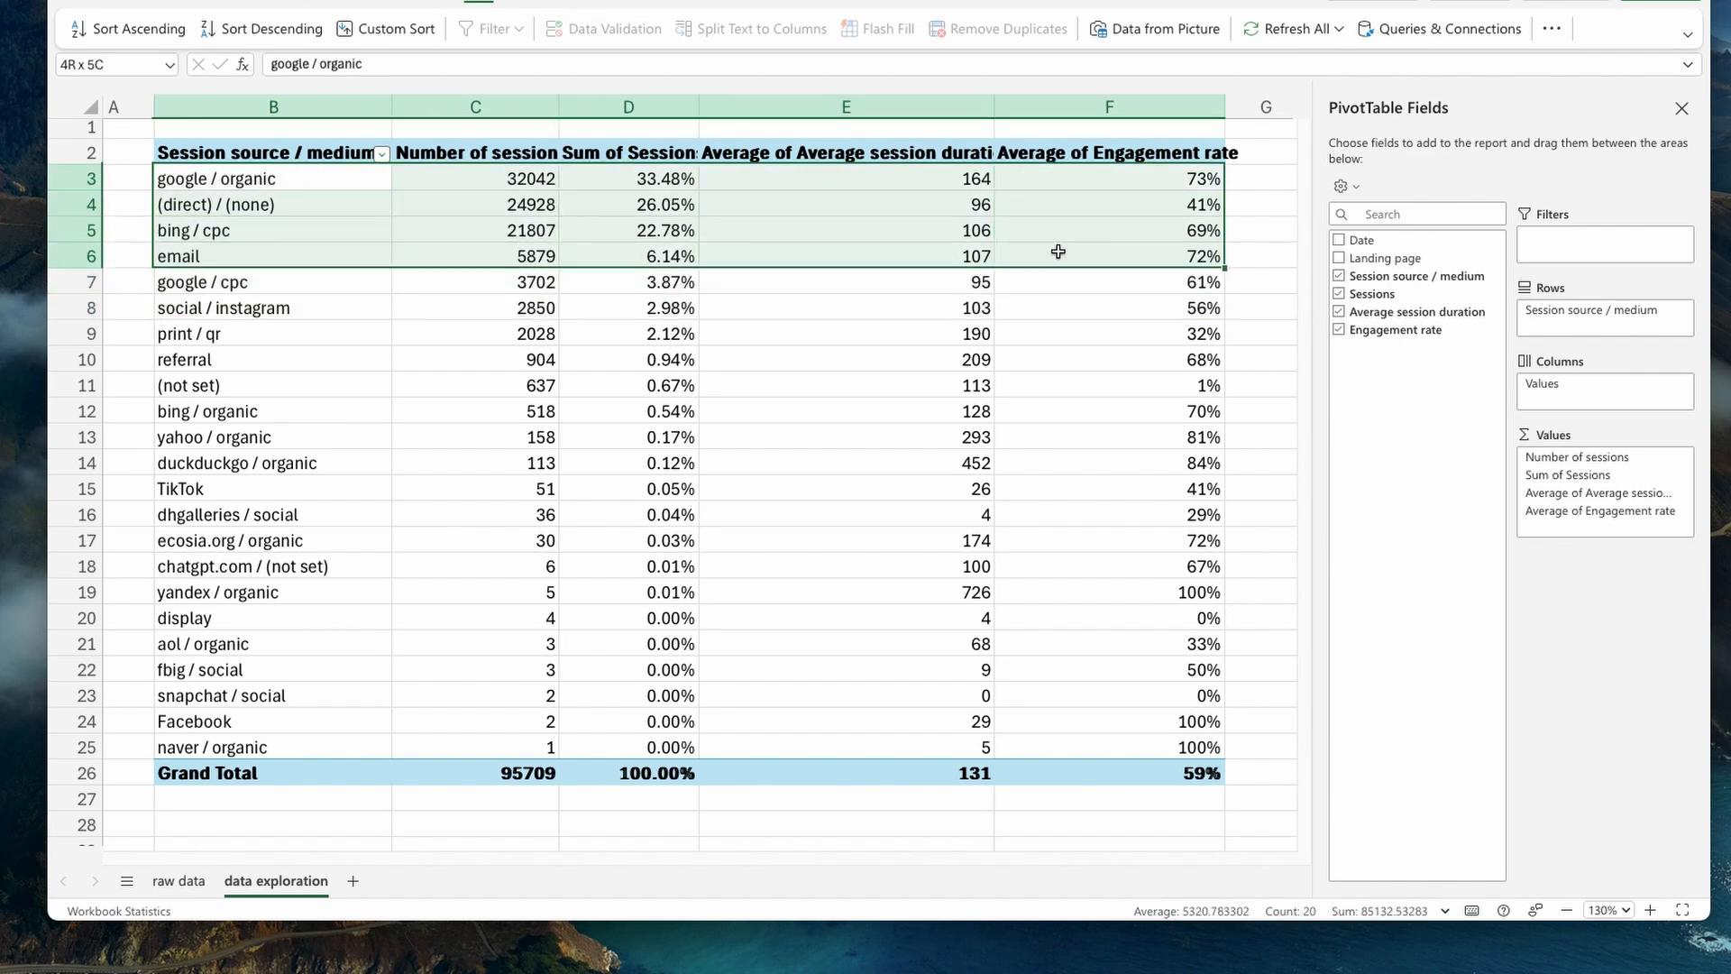
{"action": "left_click", "coordinate": [144, 3]}
{"action": "left_click", "coordinate": [529, 34]}
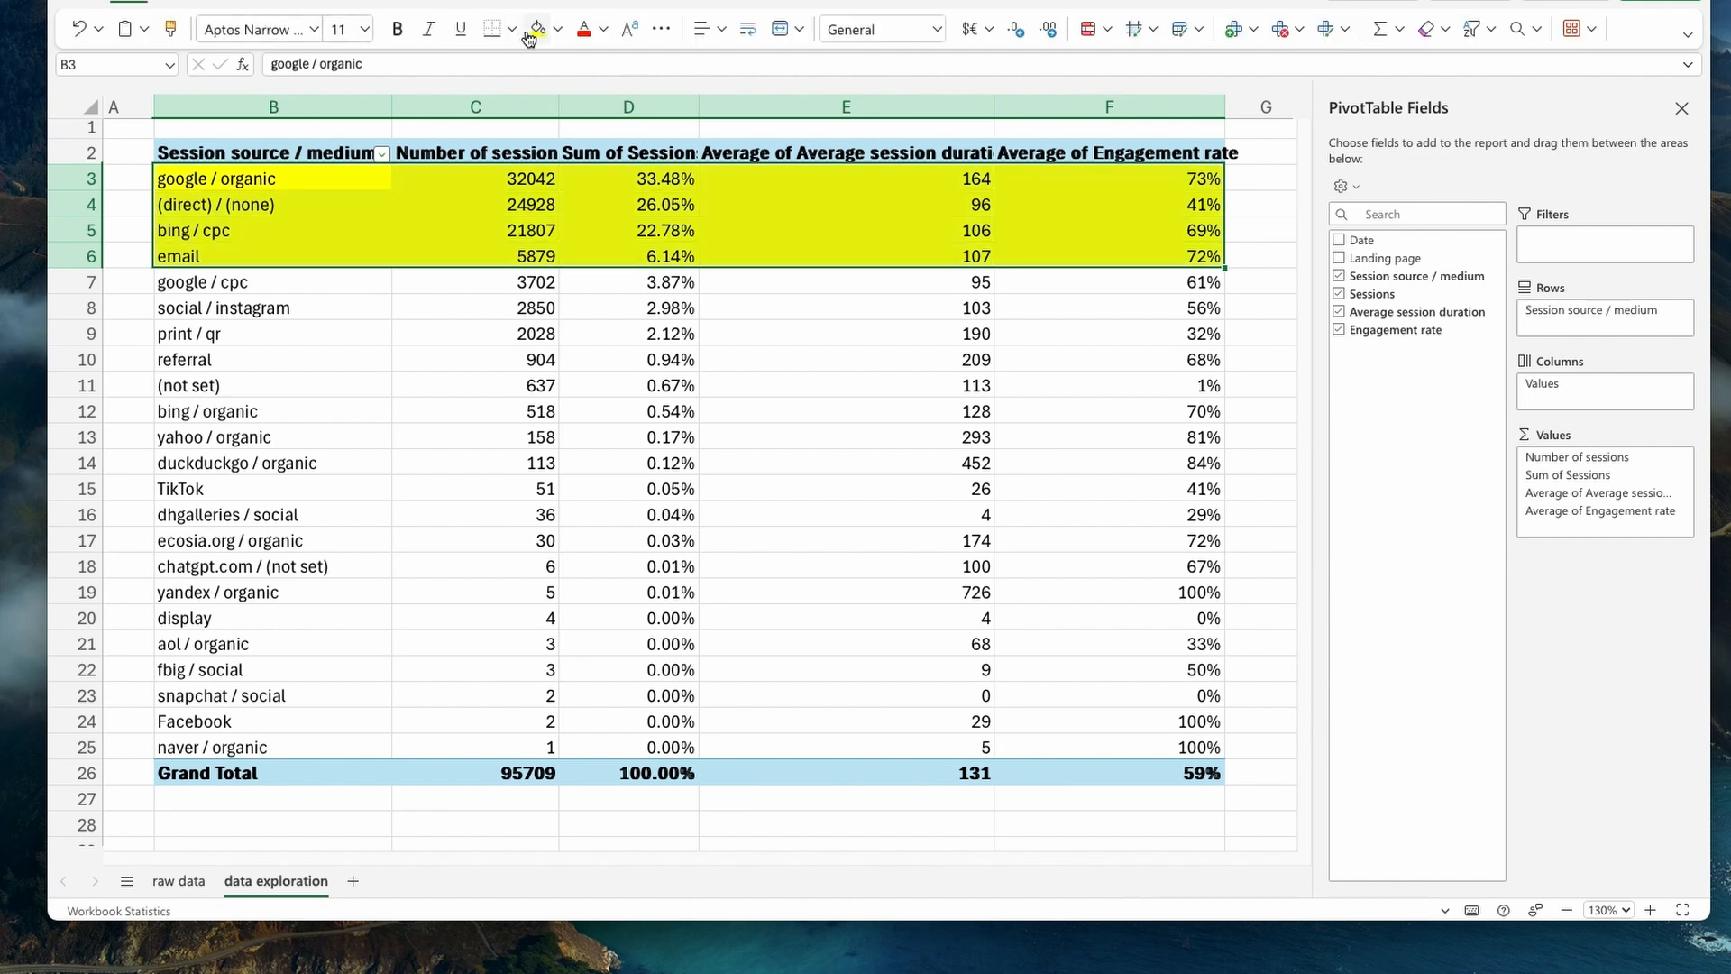
{"action": "left_click", "coordinate": [672, 232]}
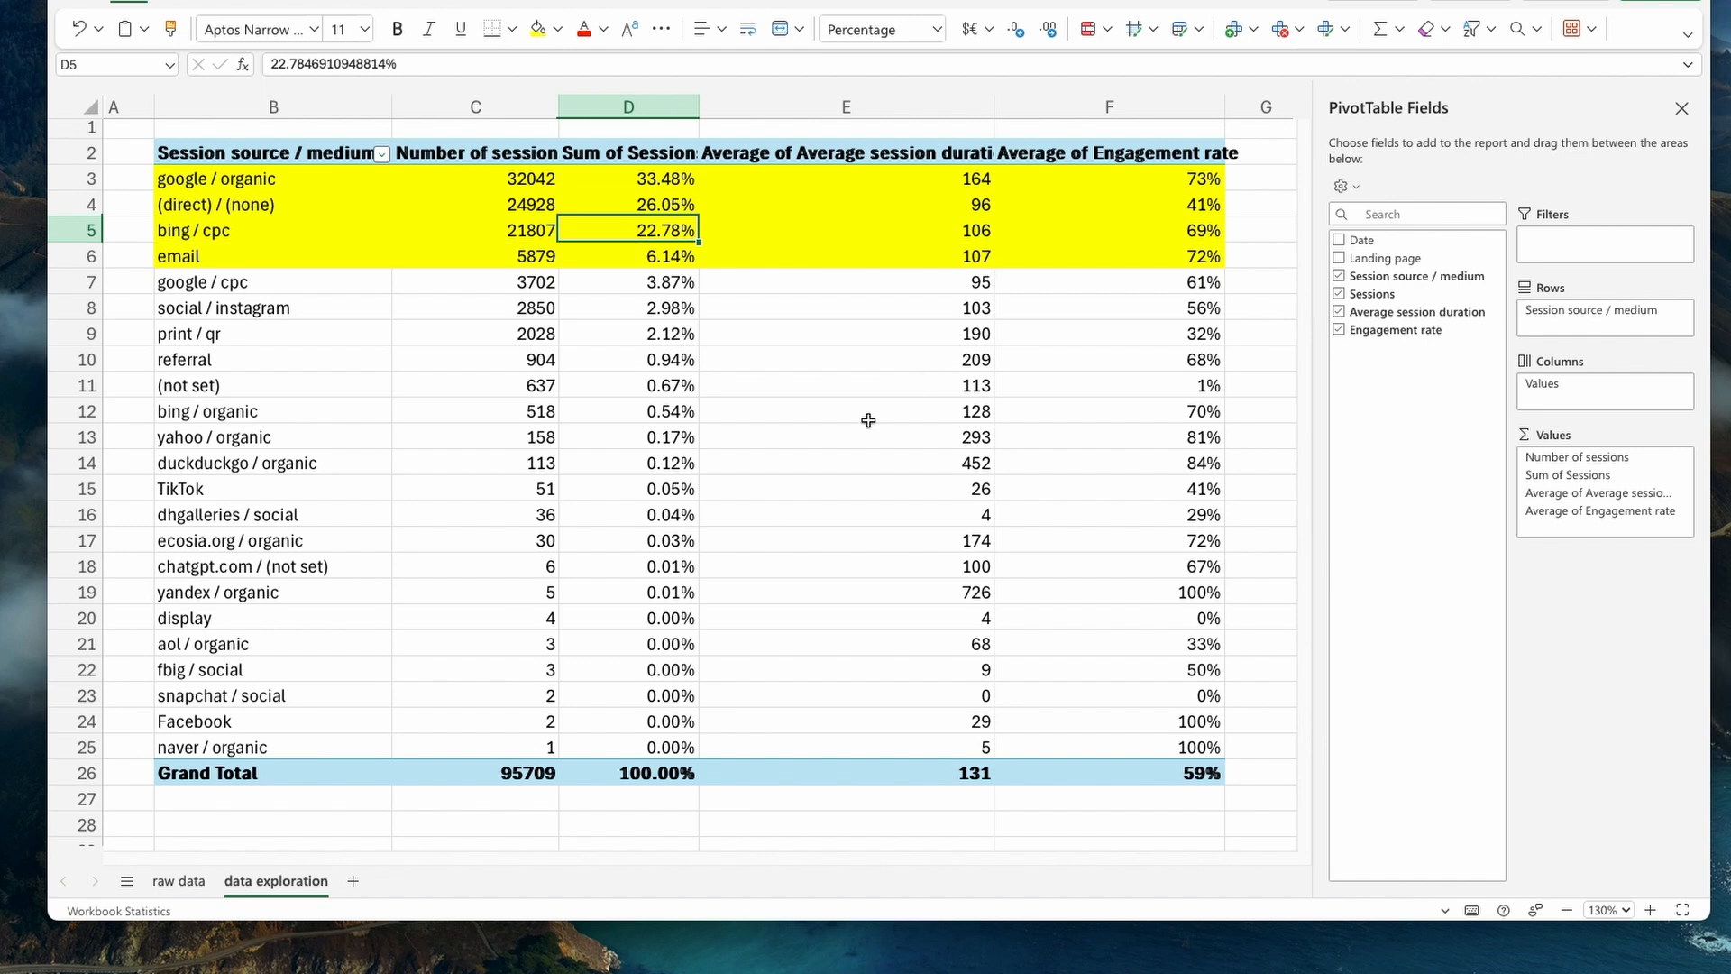
- Add a new worksheet after data exploration and name it analysis
{"action": "left_click", "coordinate": [353, 882]}
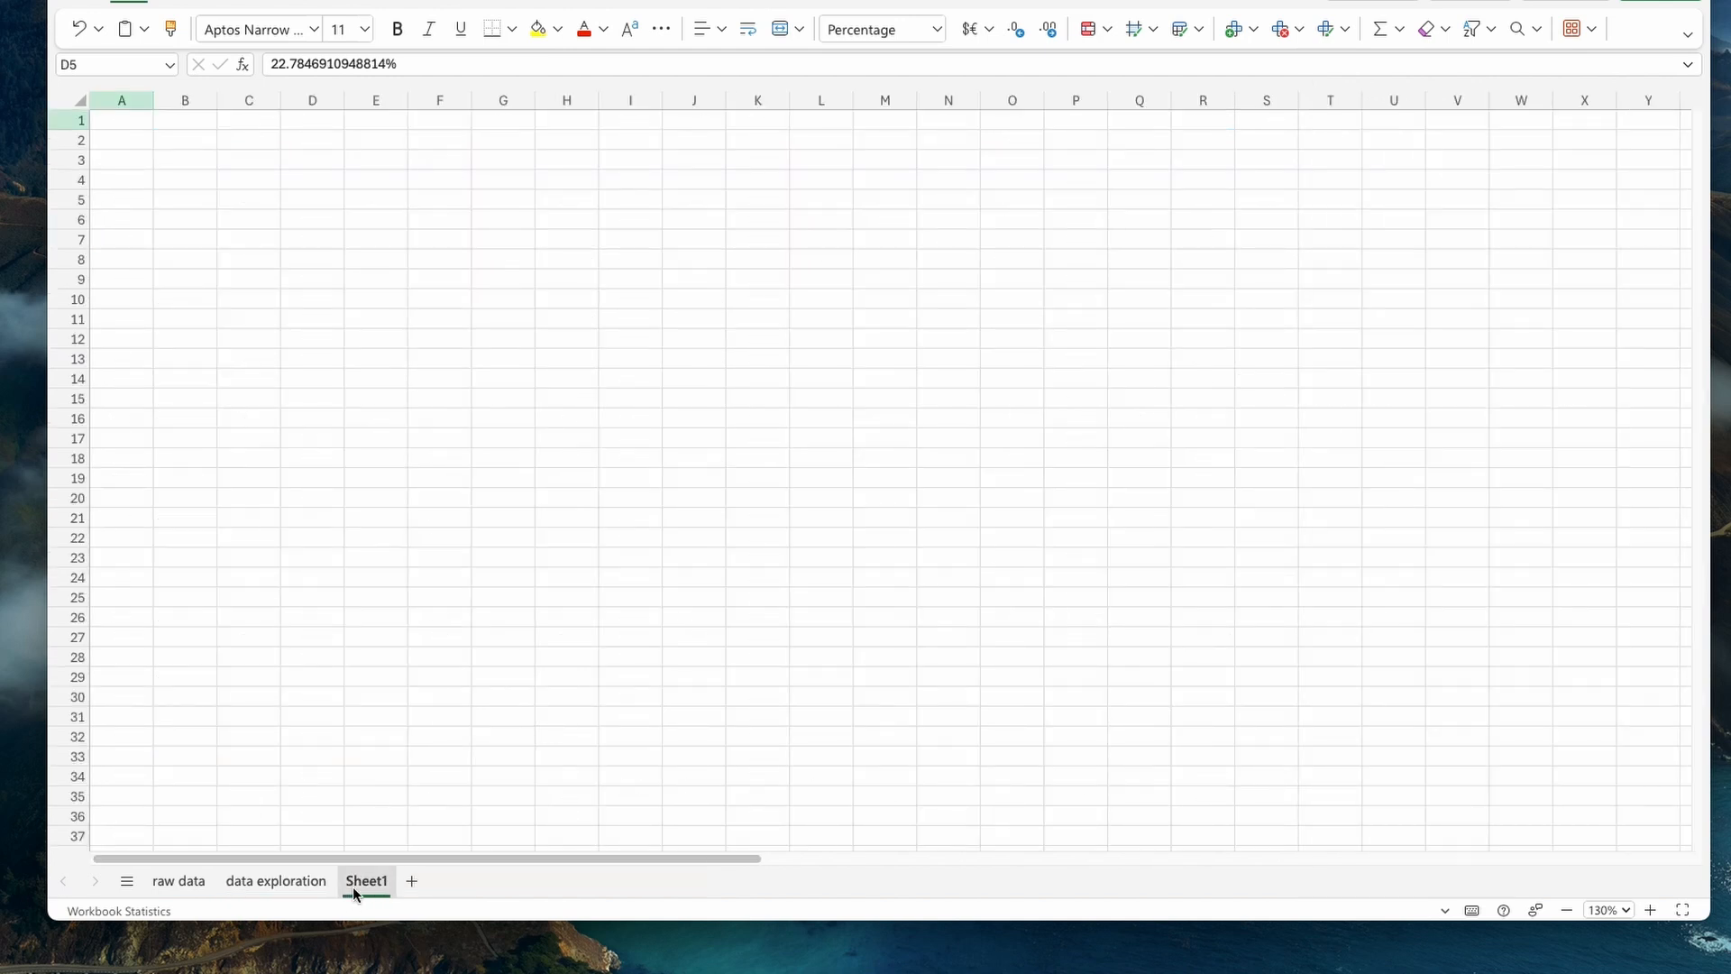
{"action": "right_click", "coordinate": [354, 888]}
{"action": "left_click", "coordinate": [459, 700]}
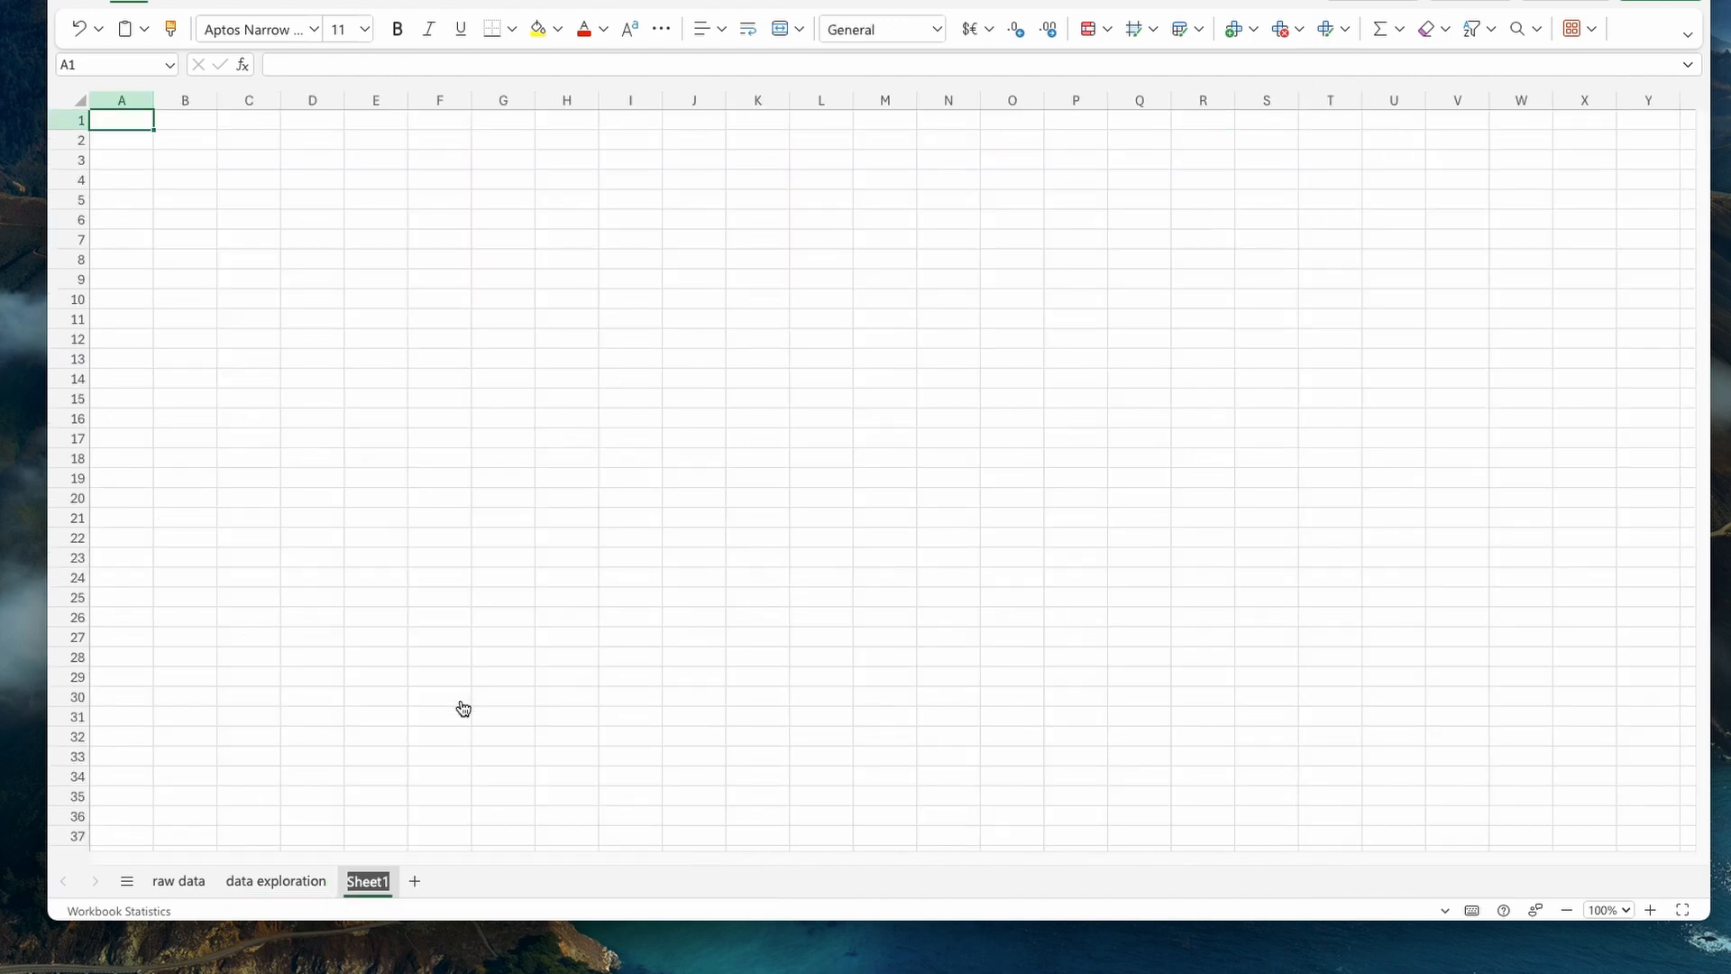
{"action": "type", "text": "analysis"}
{"action": "key", "text": "Return"}
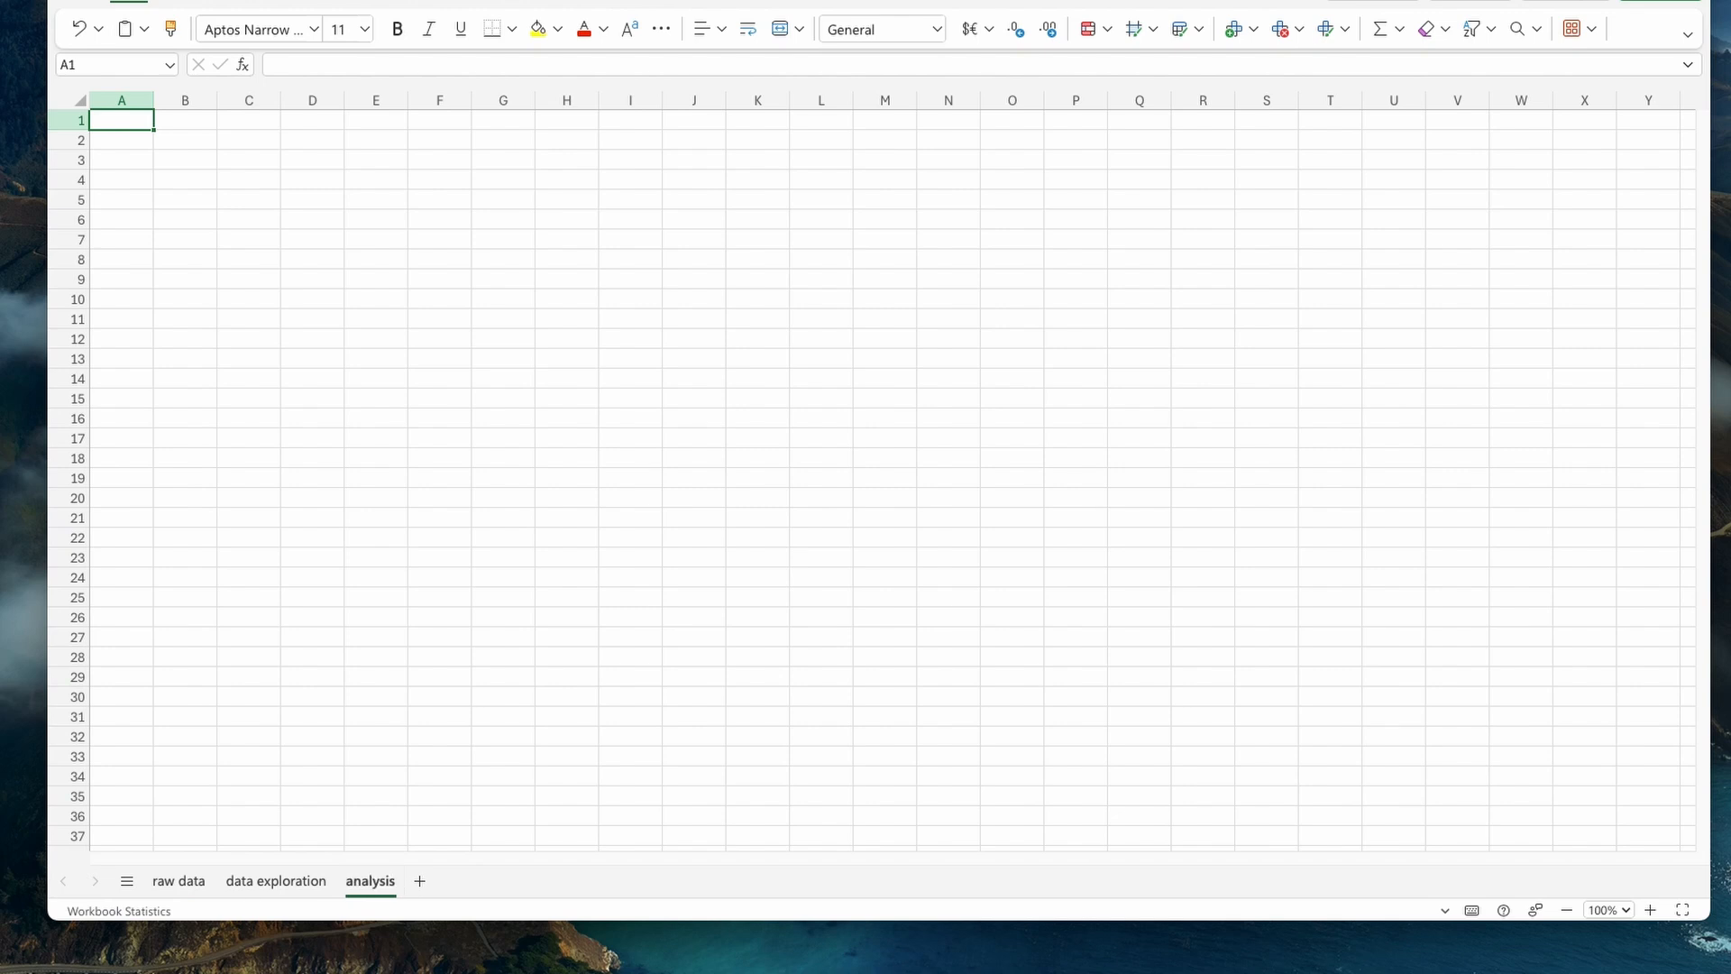
- Create a PivotTable at cell C3 of the analysis sheet from the raw data range A1:F12198
{"action": "left_click", "coordinate": [231, 164]}
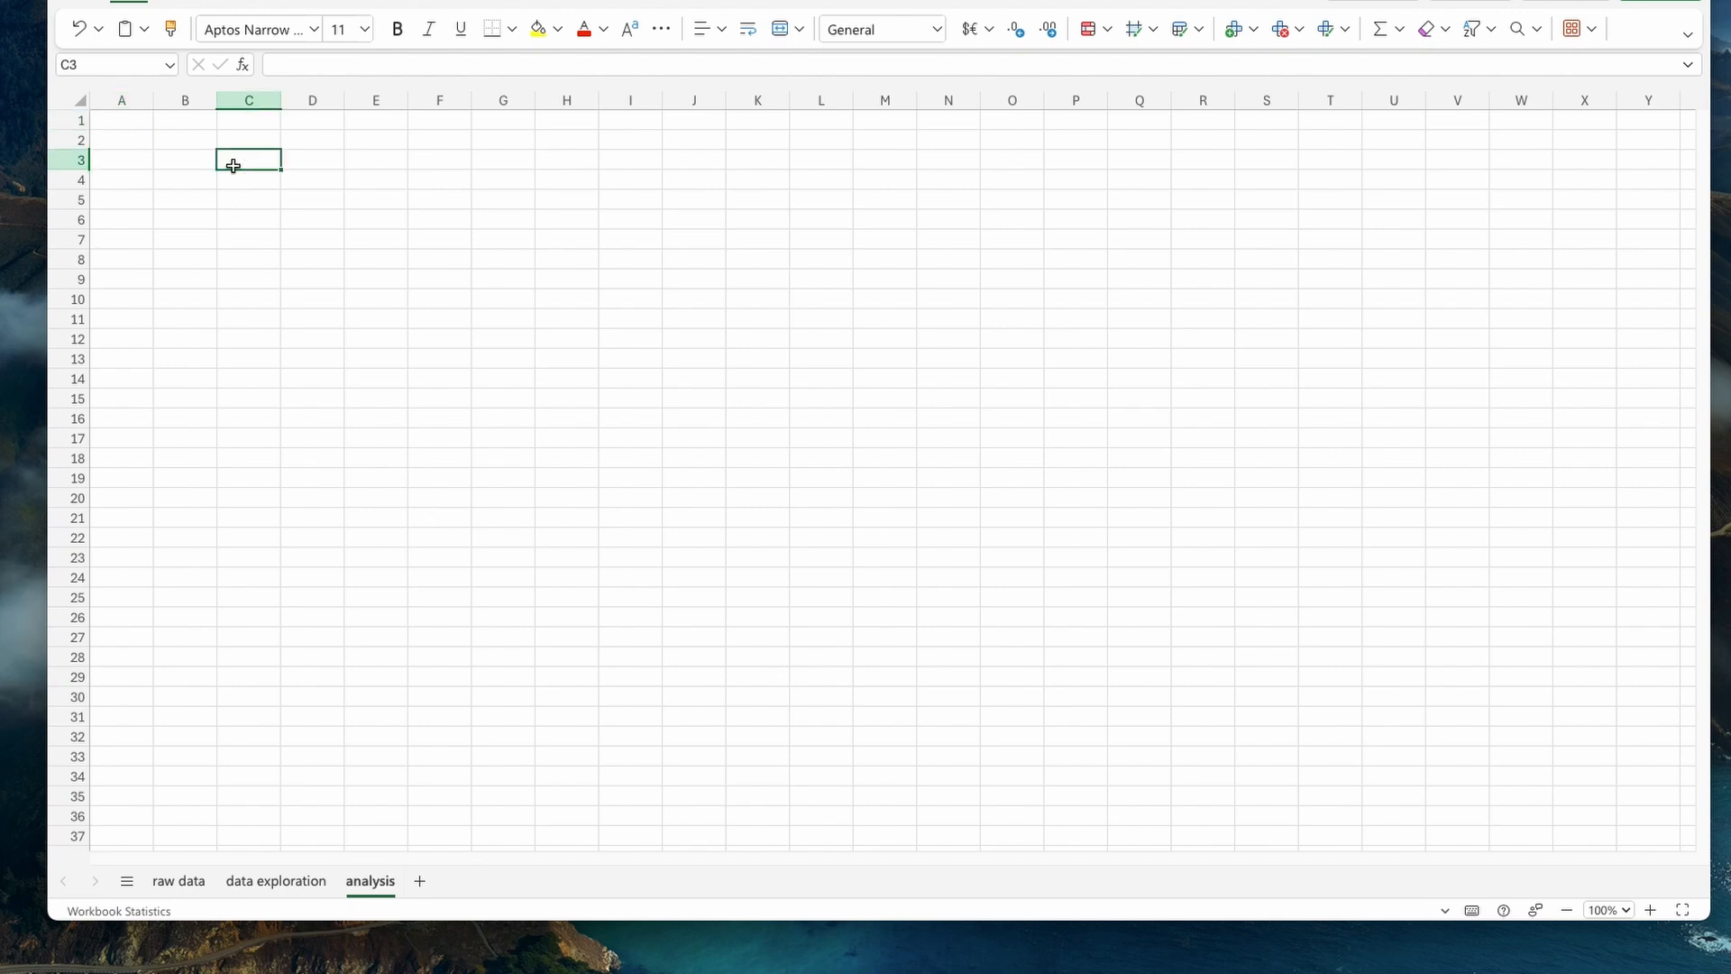
{"action": "left_click", "coordinate": [180, 2]}
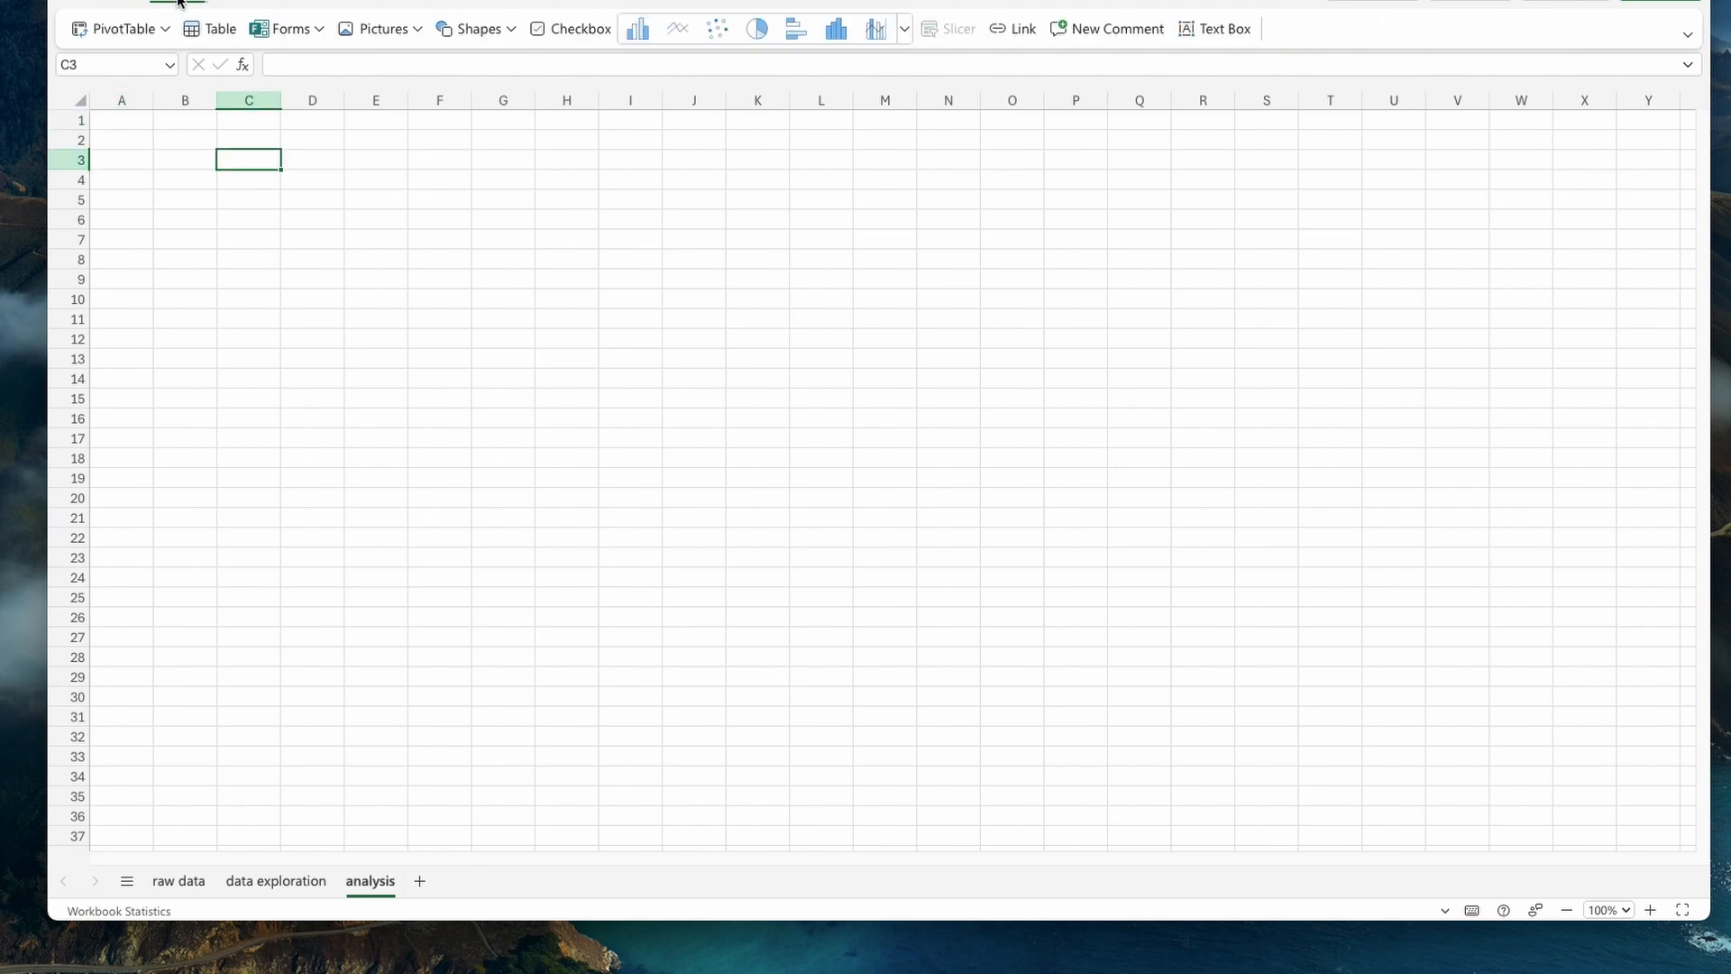
{"action": "left_click", "coordinate": [117, 28]}
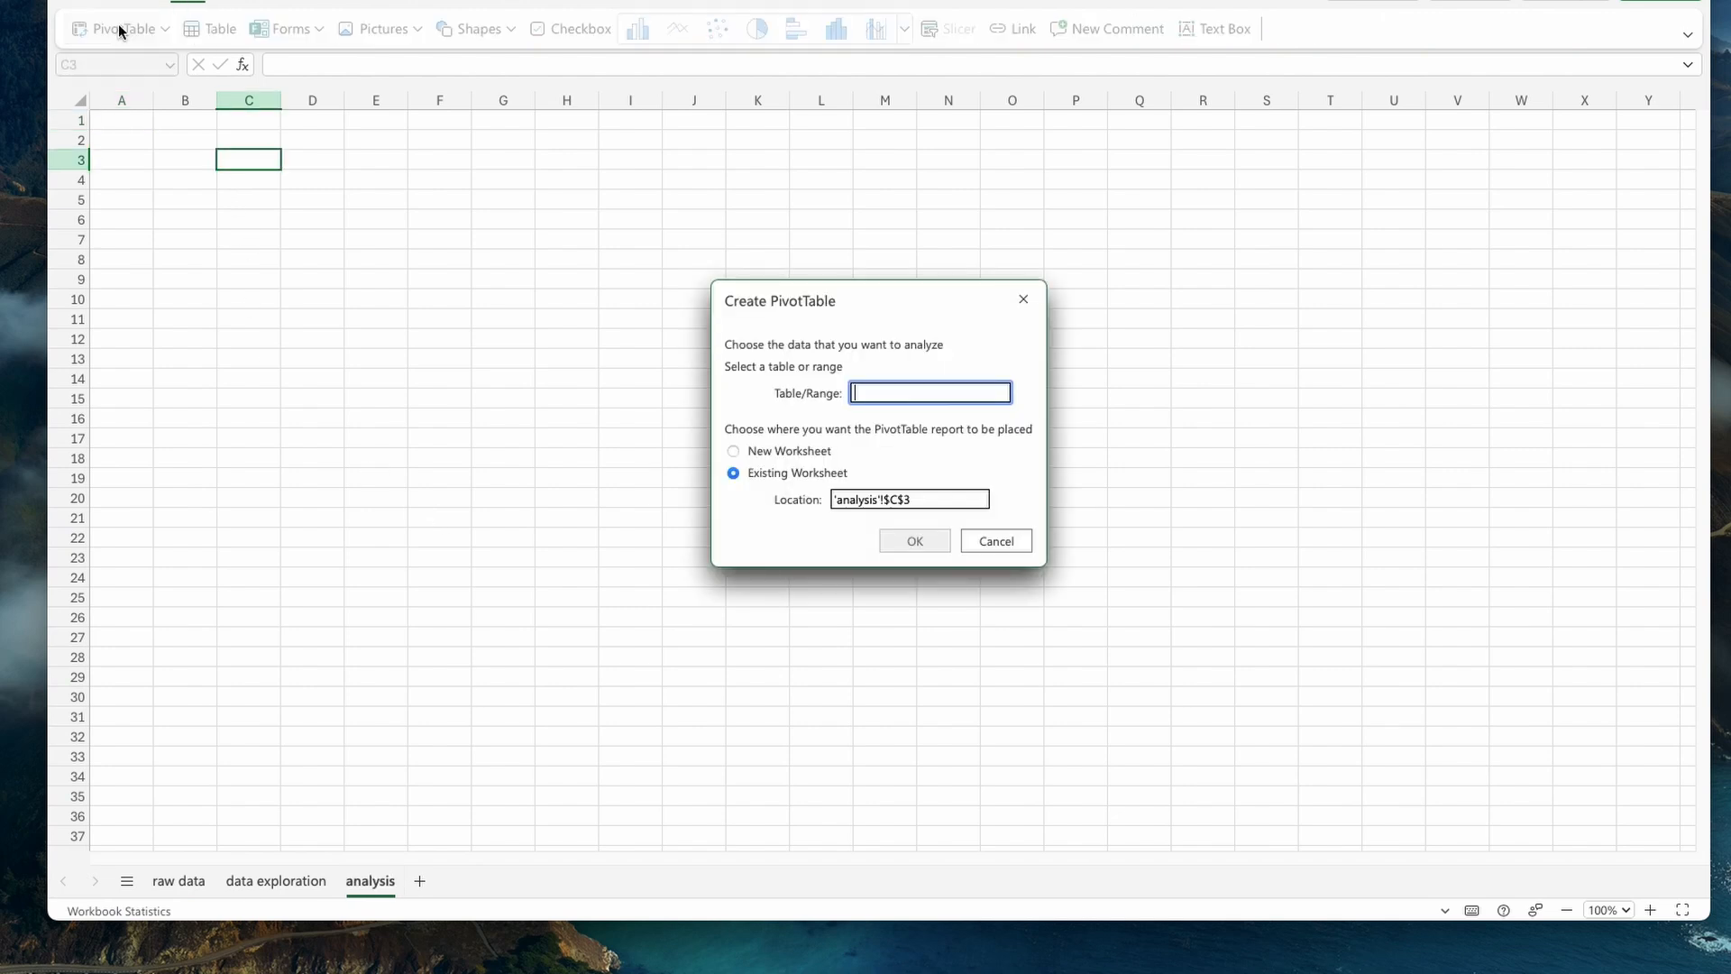
{"action": "left_click", "coordinate": [205, 872]}
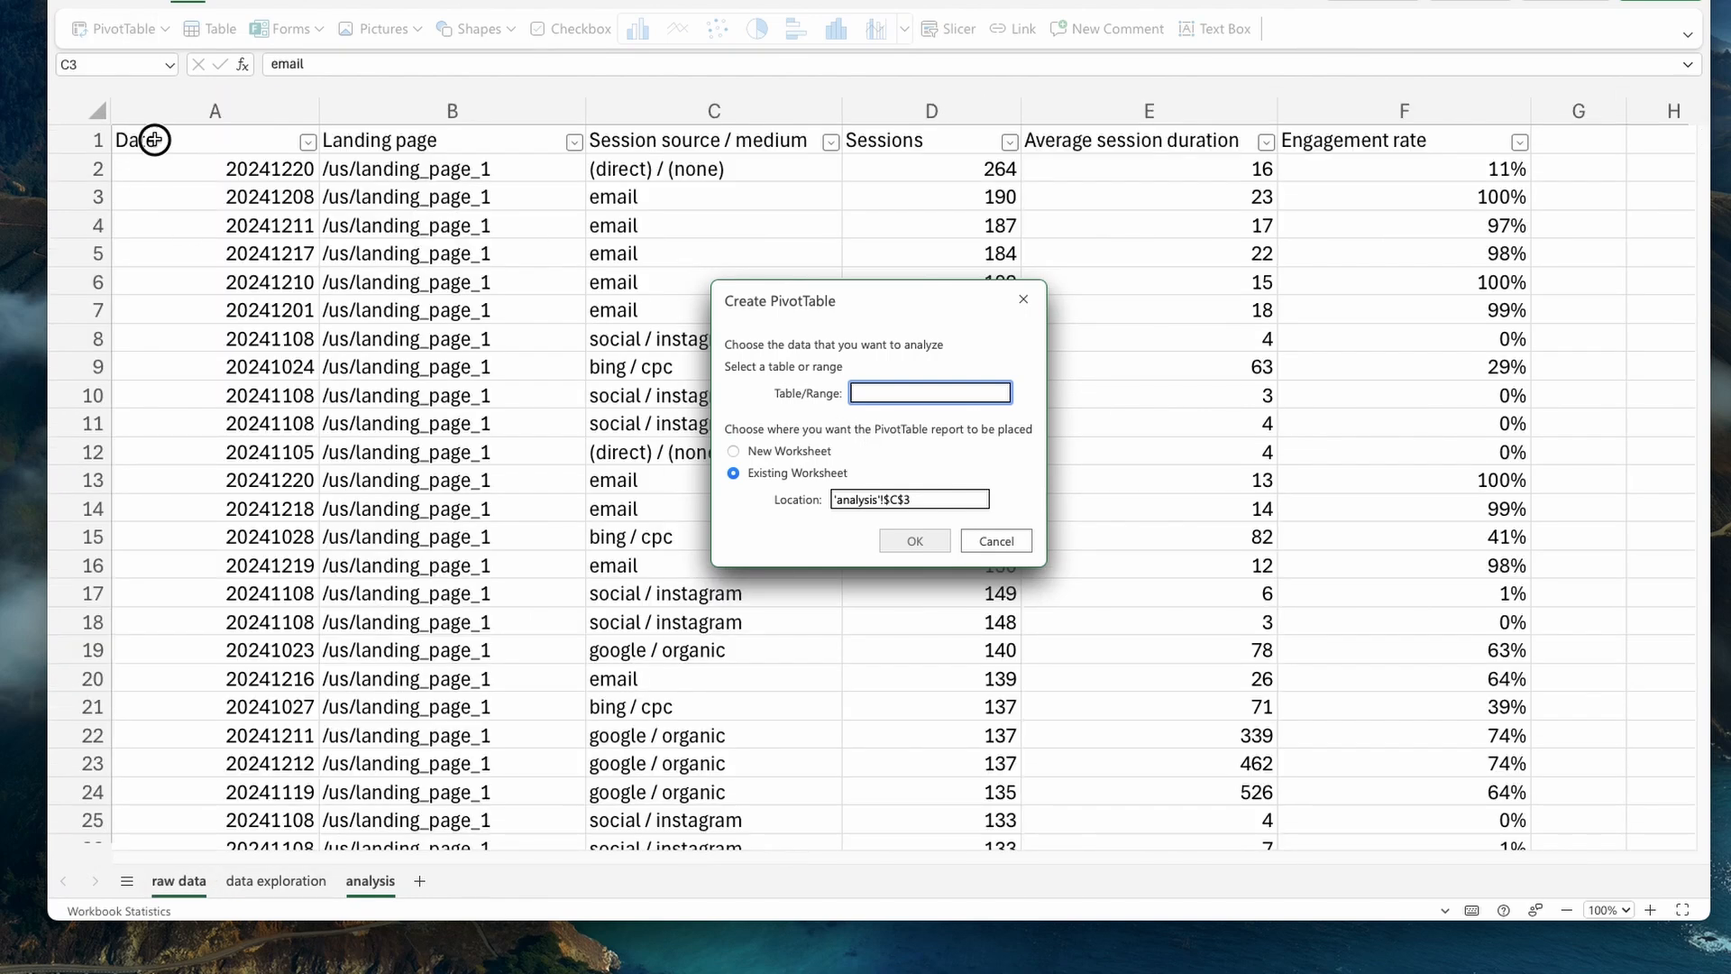
{"action": "left_click_drag", "start_coordinate": [147, 139], "coordinate": [1411, 249]}
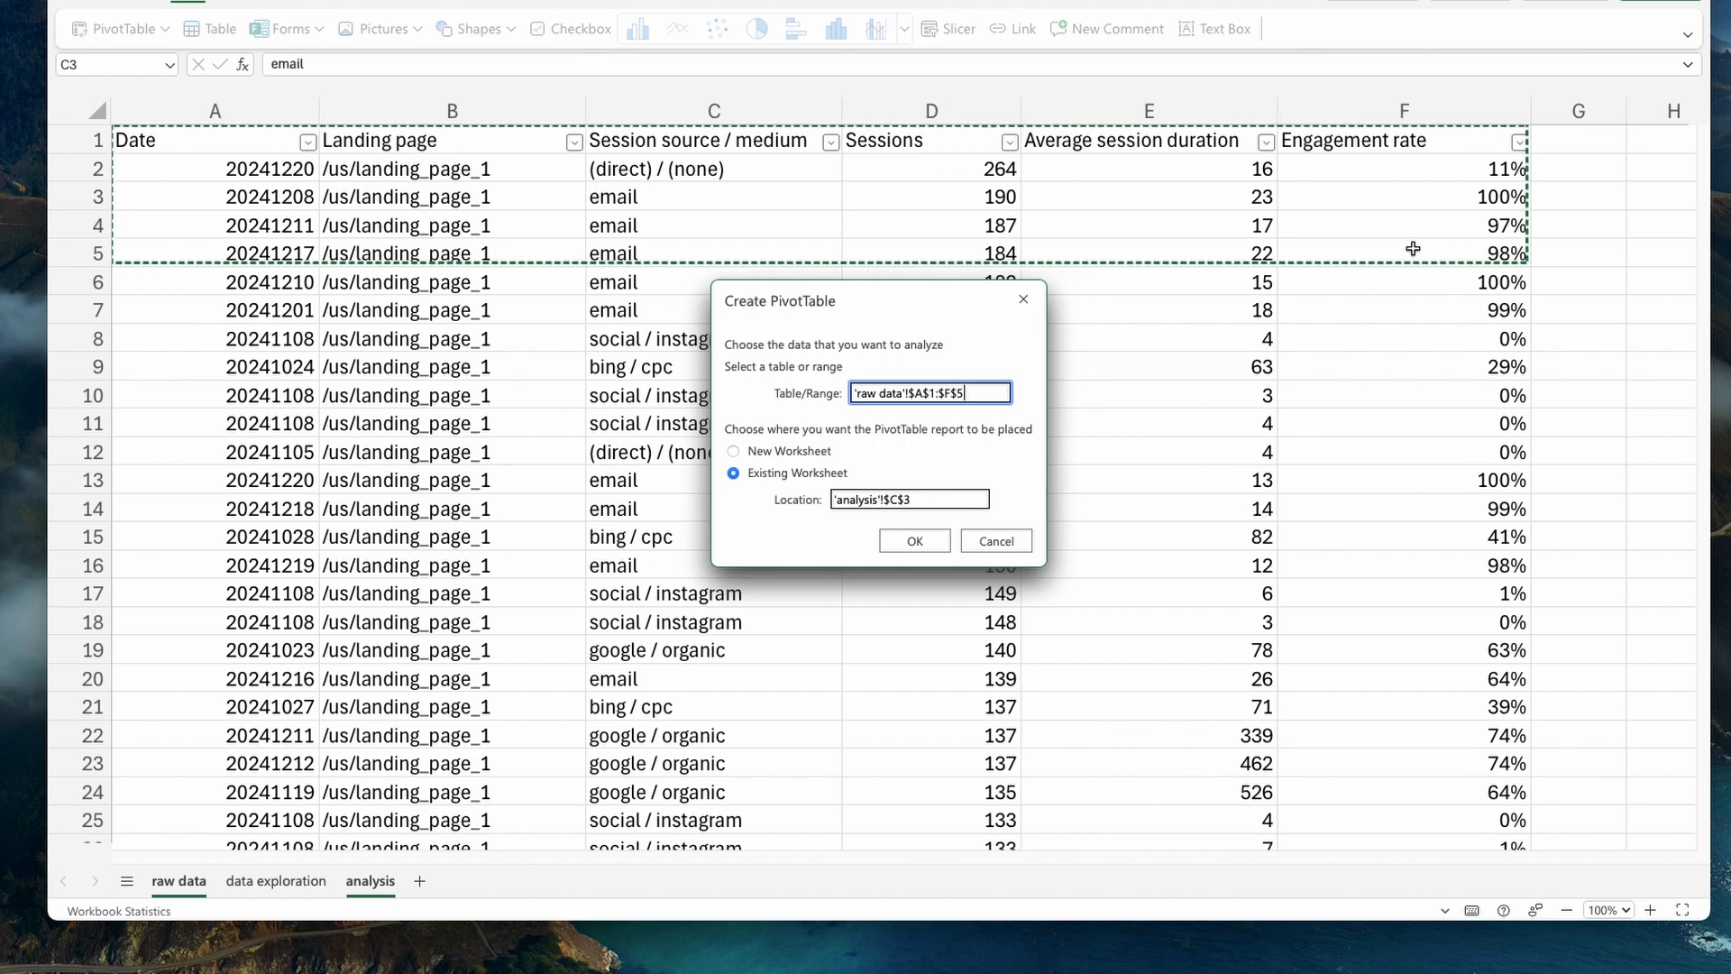
{"action": "key", "text": "ctrl+shift+Down"}
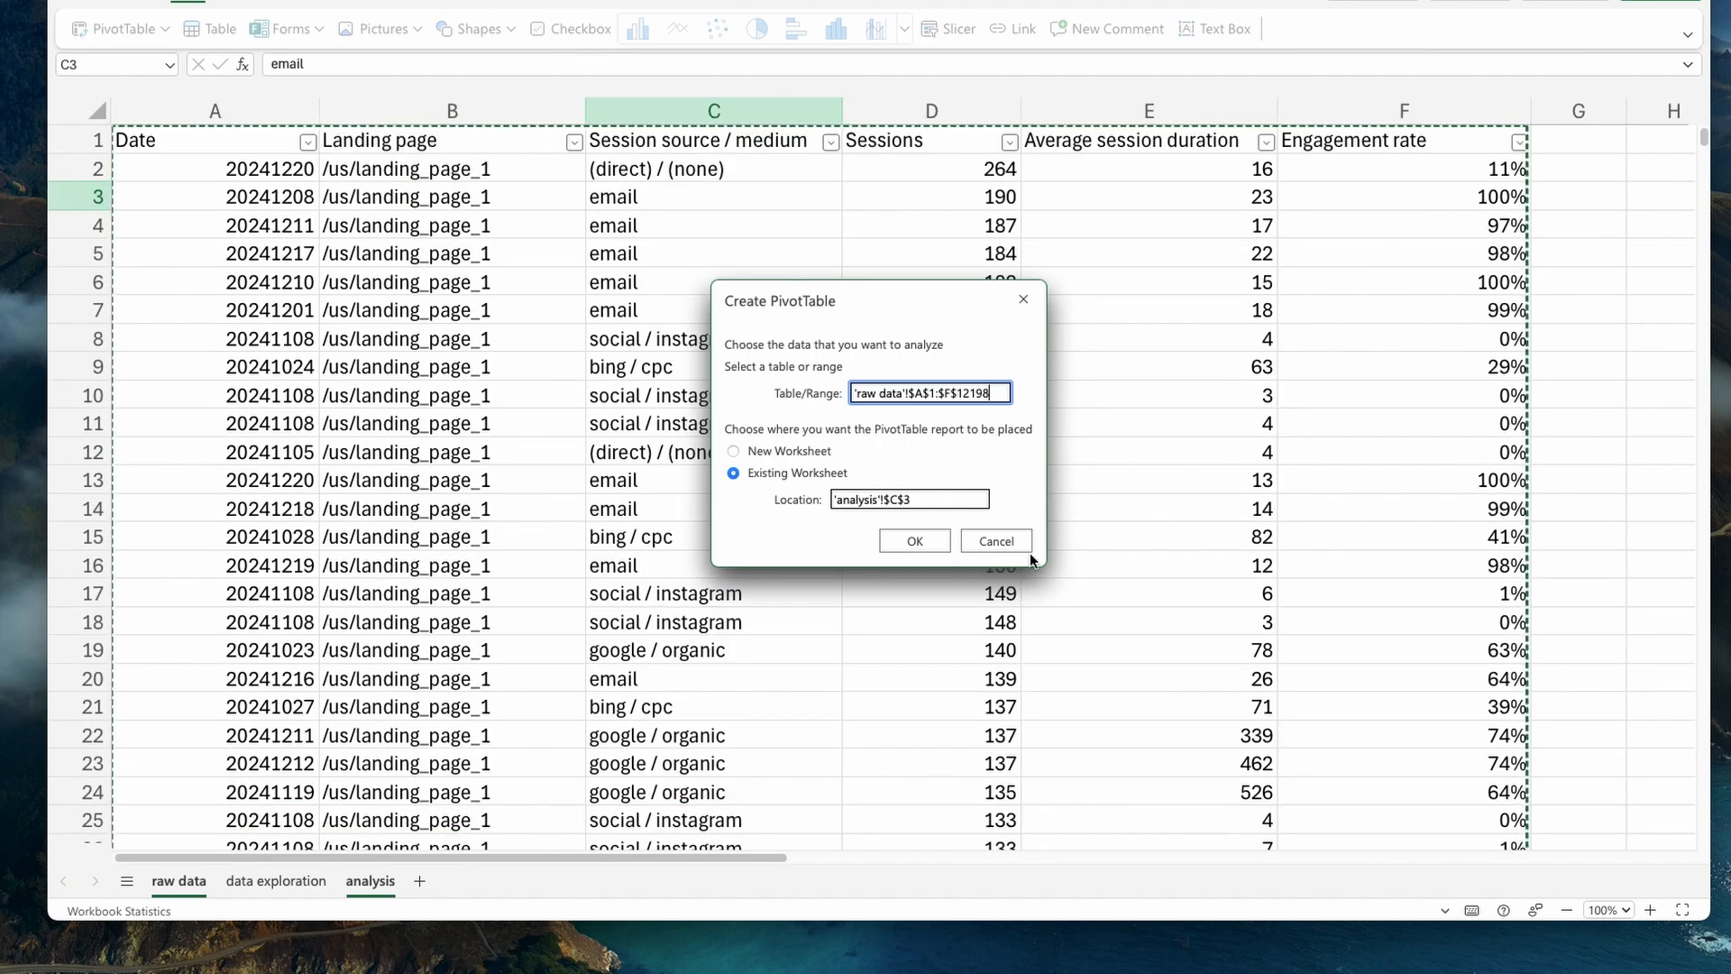
{"action": "left_click", "coordinate": [915, 541]}
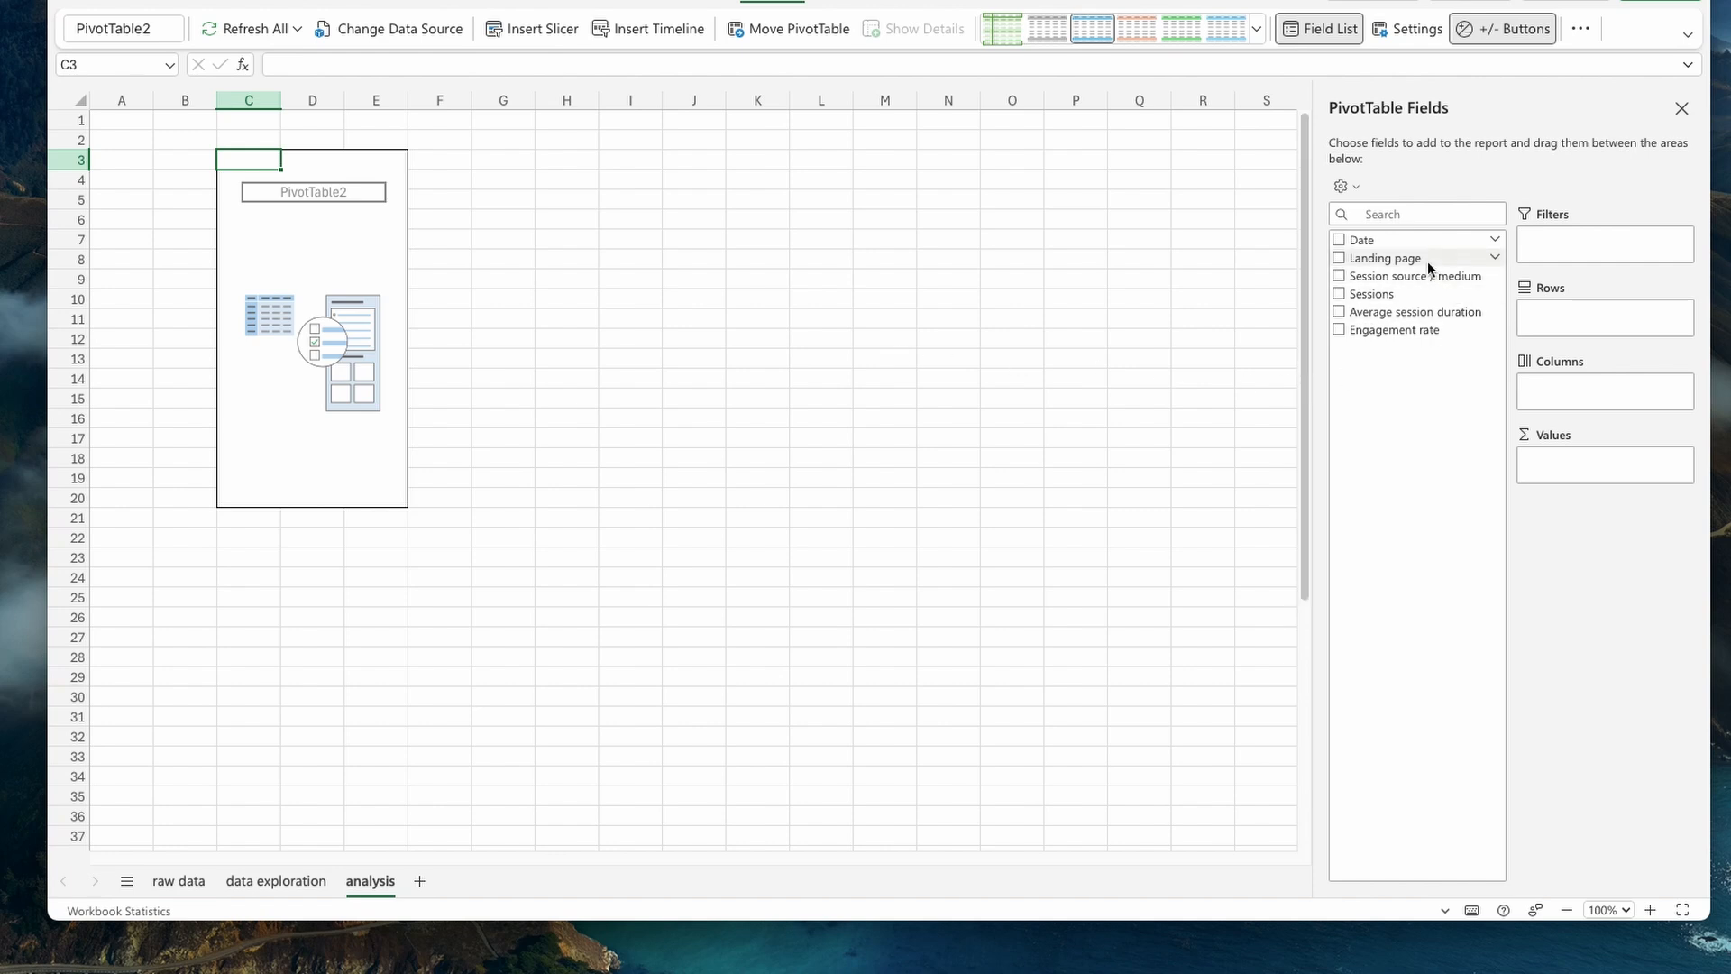
- Add Landing page and Session source / medium to the PivotTable rows, with Session source / medium placed above Landing page
{"action": "left_click_drag", "start_coordinate": [1429, 261], "coordinate": [1567, 316]}
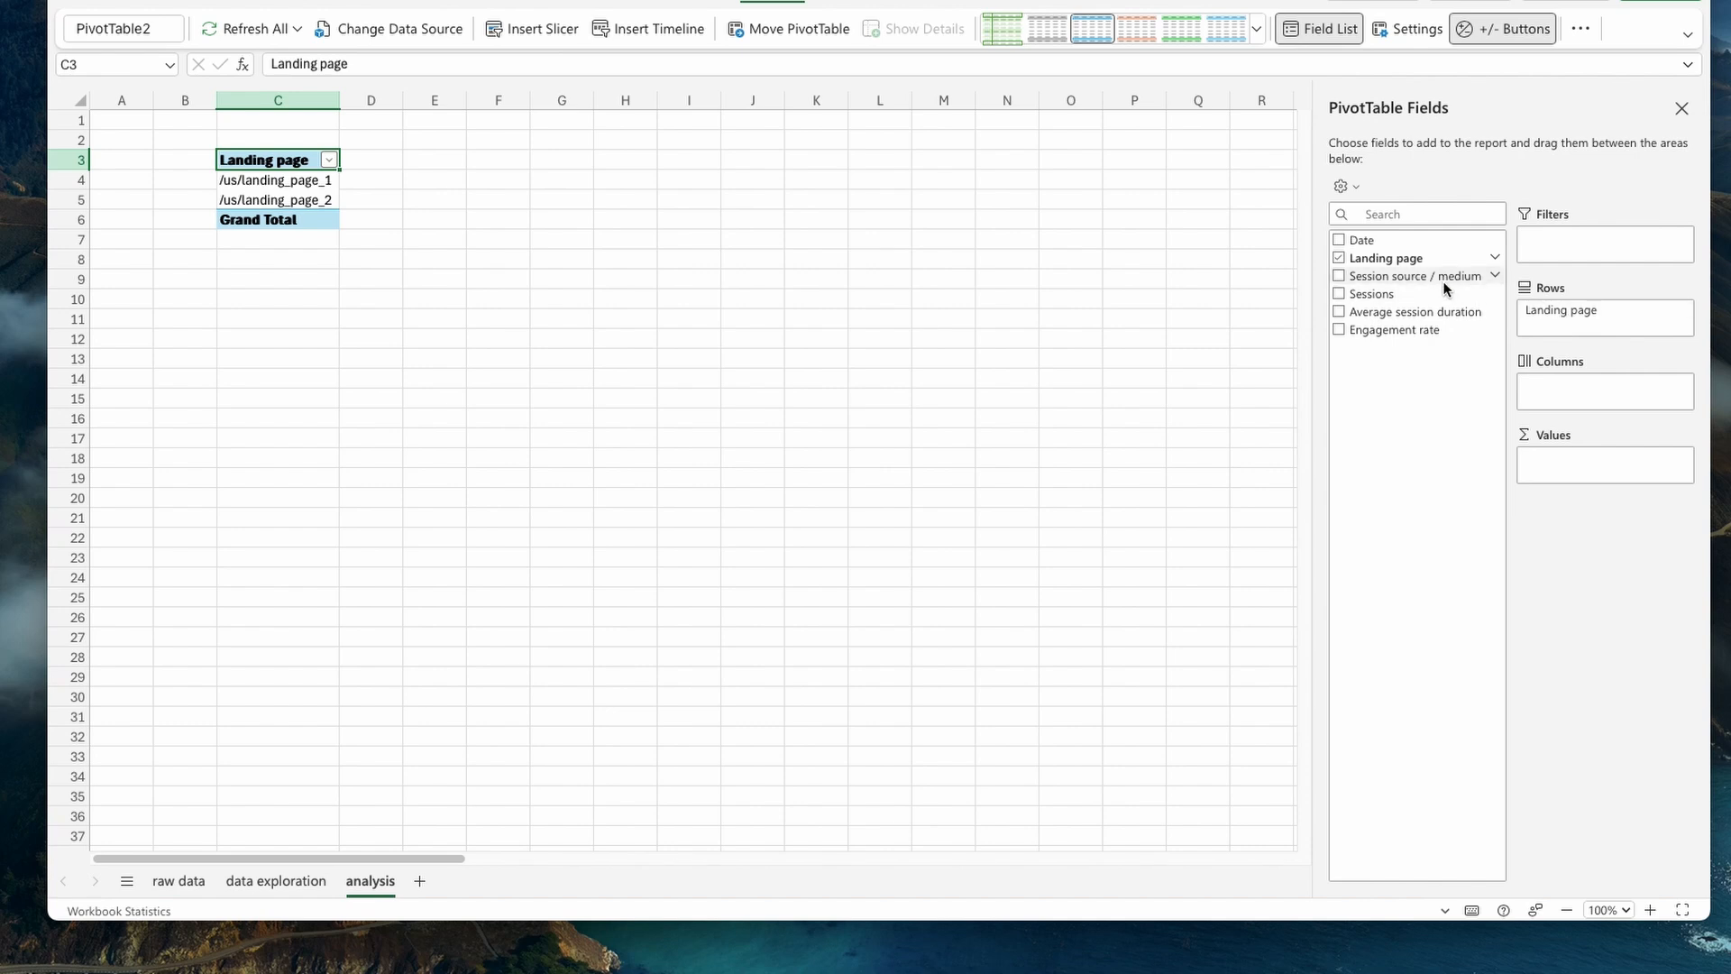
{"action": "left_click_drag", "start_coordinate": [1416, 283], "coordinate": [1560, 332]}
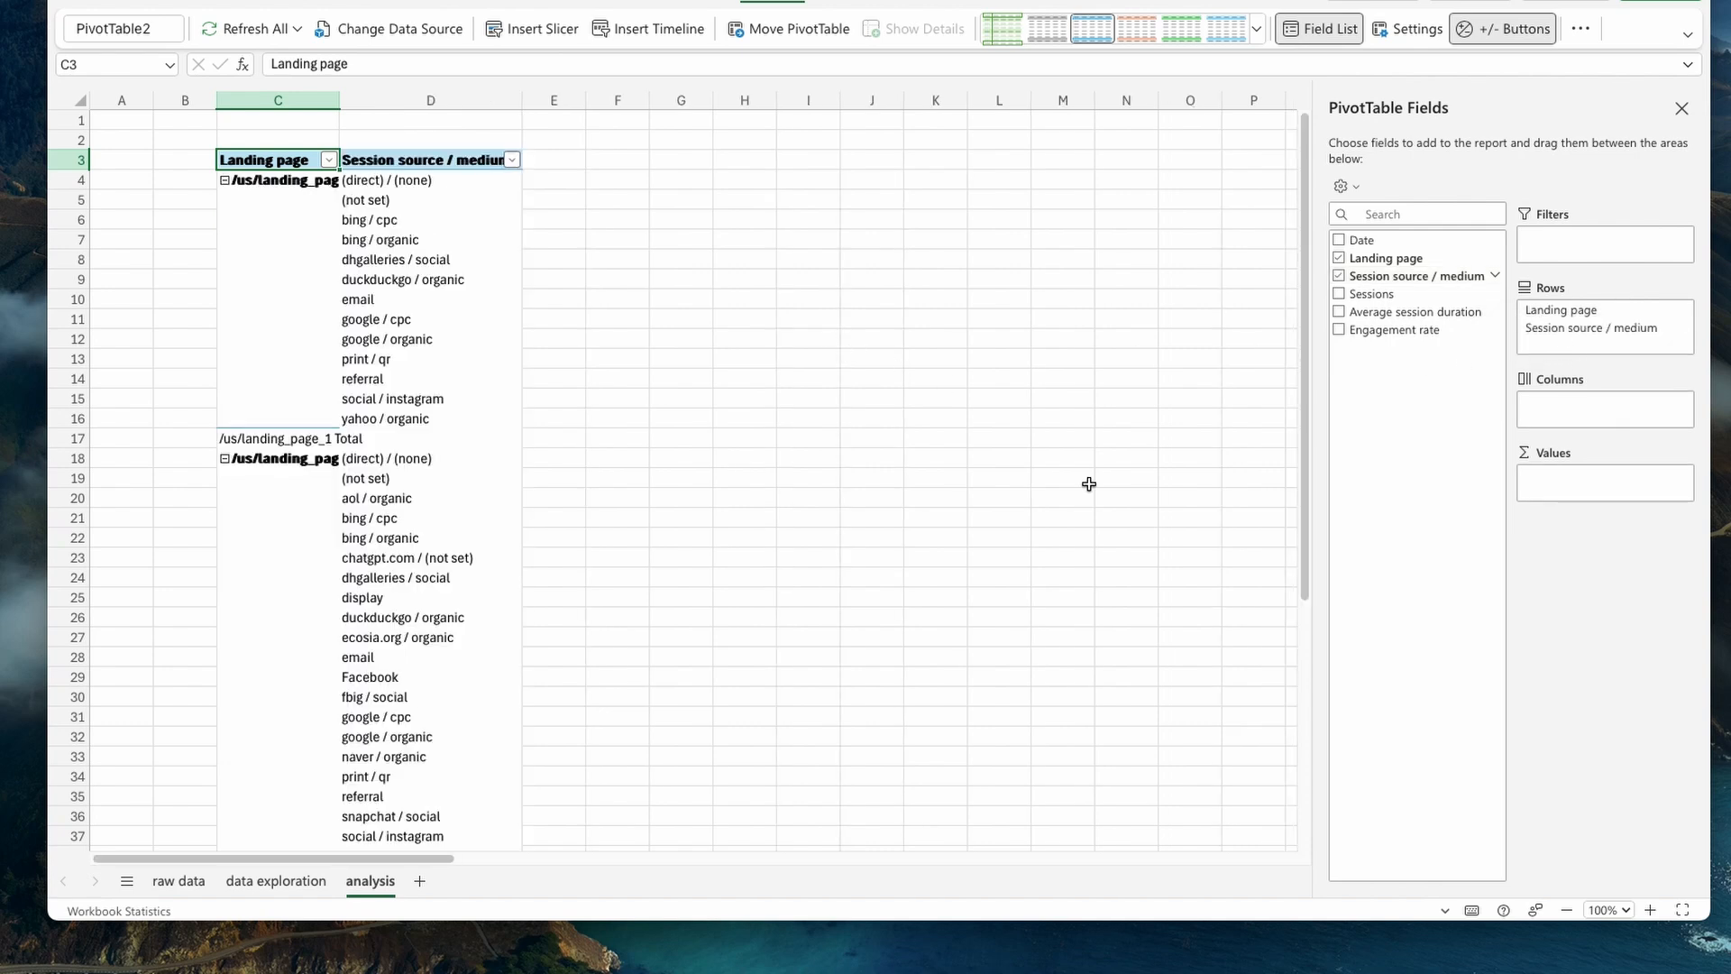
{"action": "left_click_drag", "start_coordinate": [1610, 332], "coordinate": [1604, 312]}
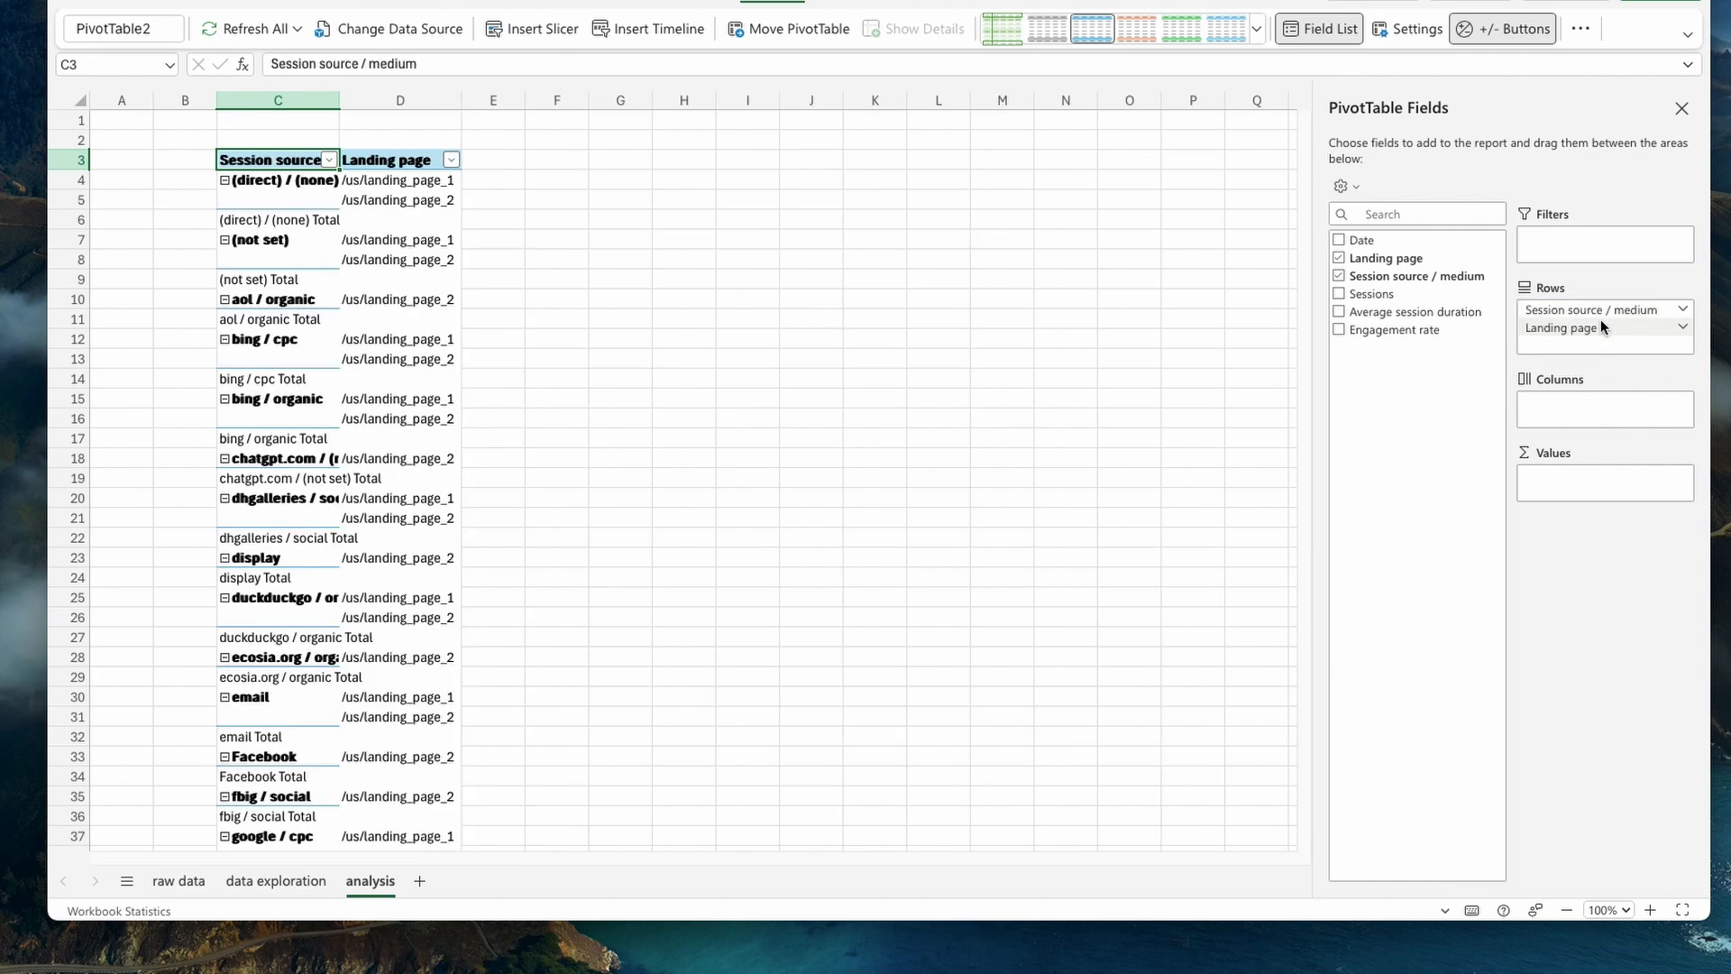
{"action": "left_click", "coordinate": [388, 182]}
{"action": "left_click", "coordinate": [389, 201]}
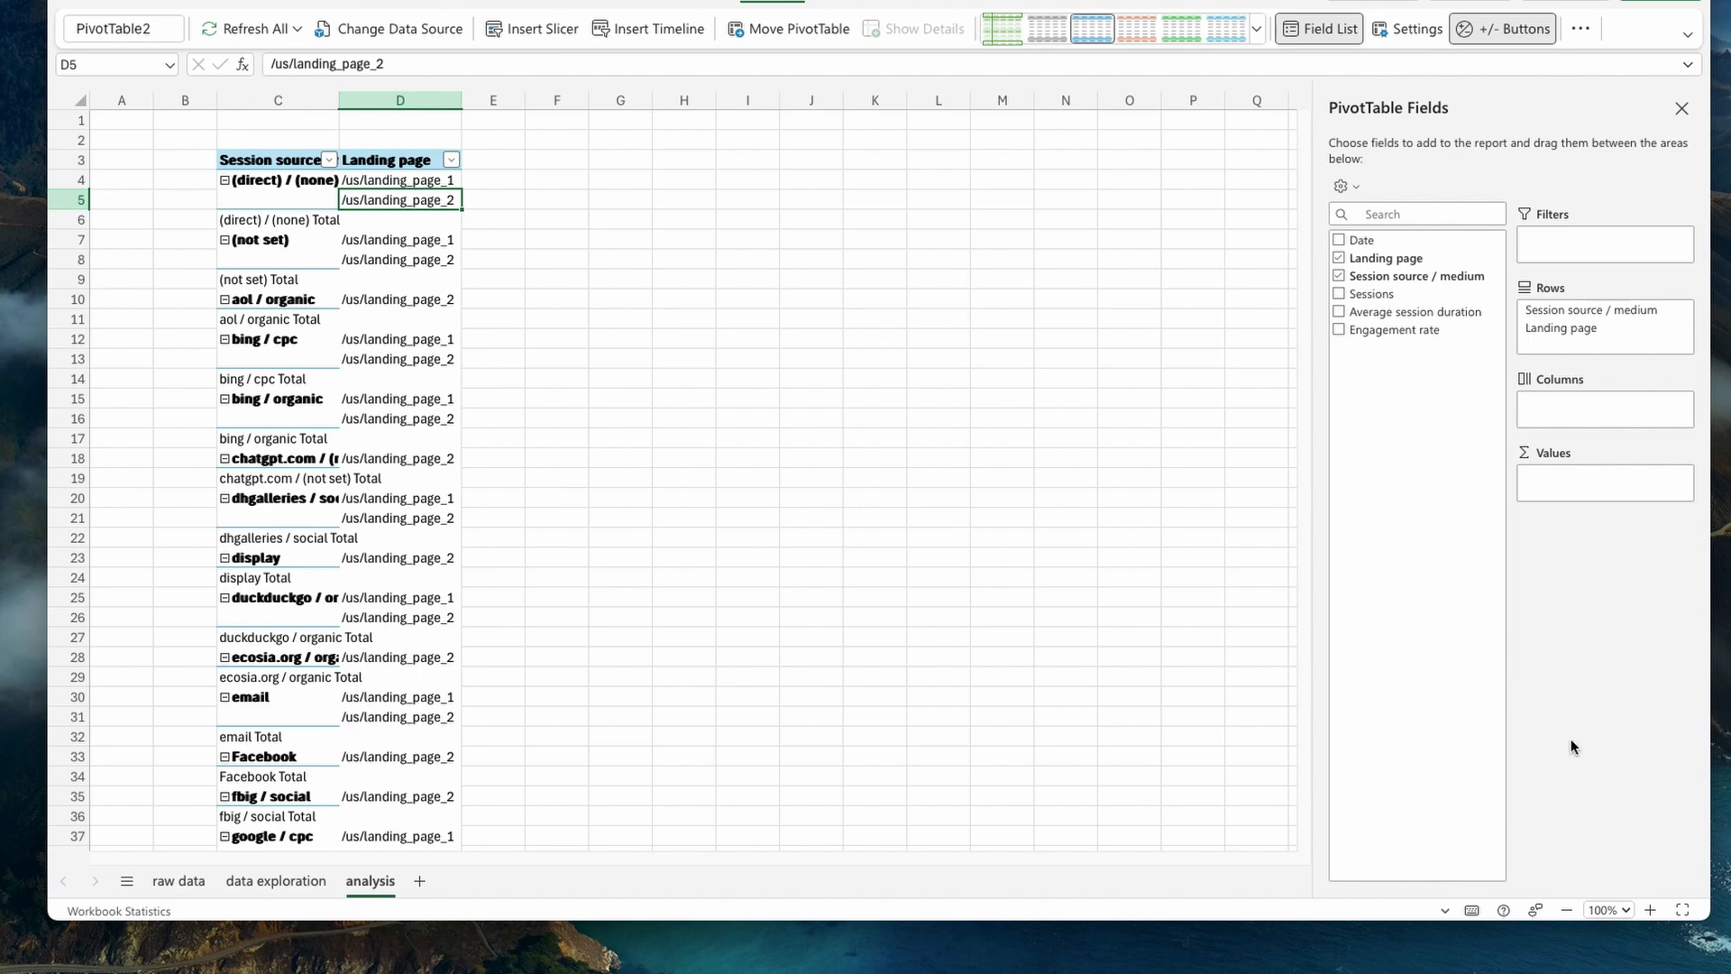
- Add Sessions and, below it, Engagement rate to the values of the analysis PivotTable
{"action": "left_click", "coordinate": [1626, 912]}
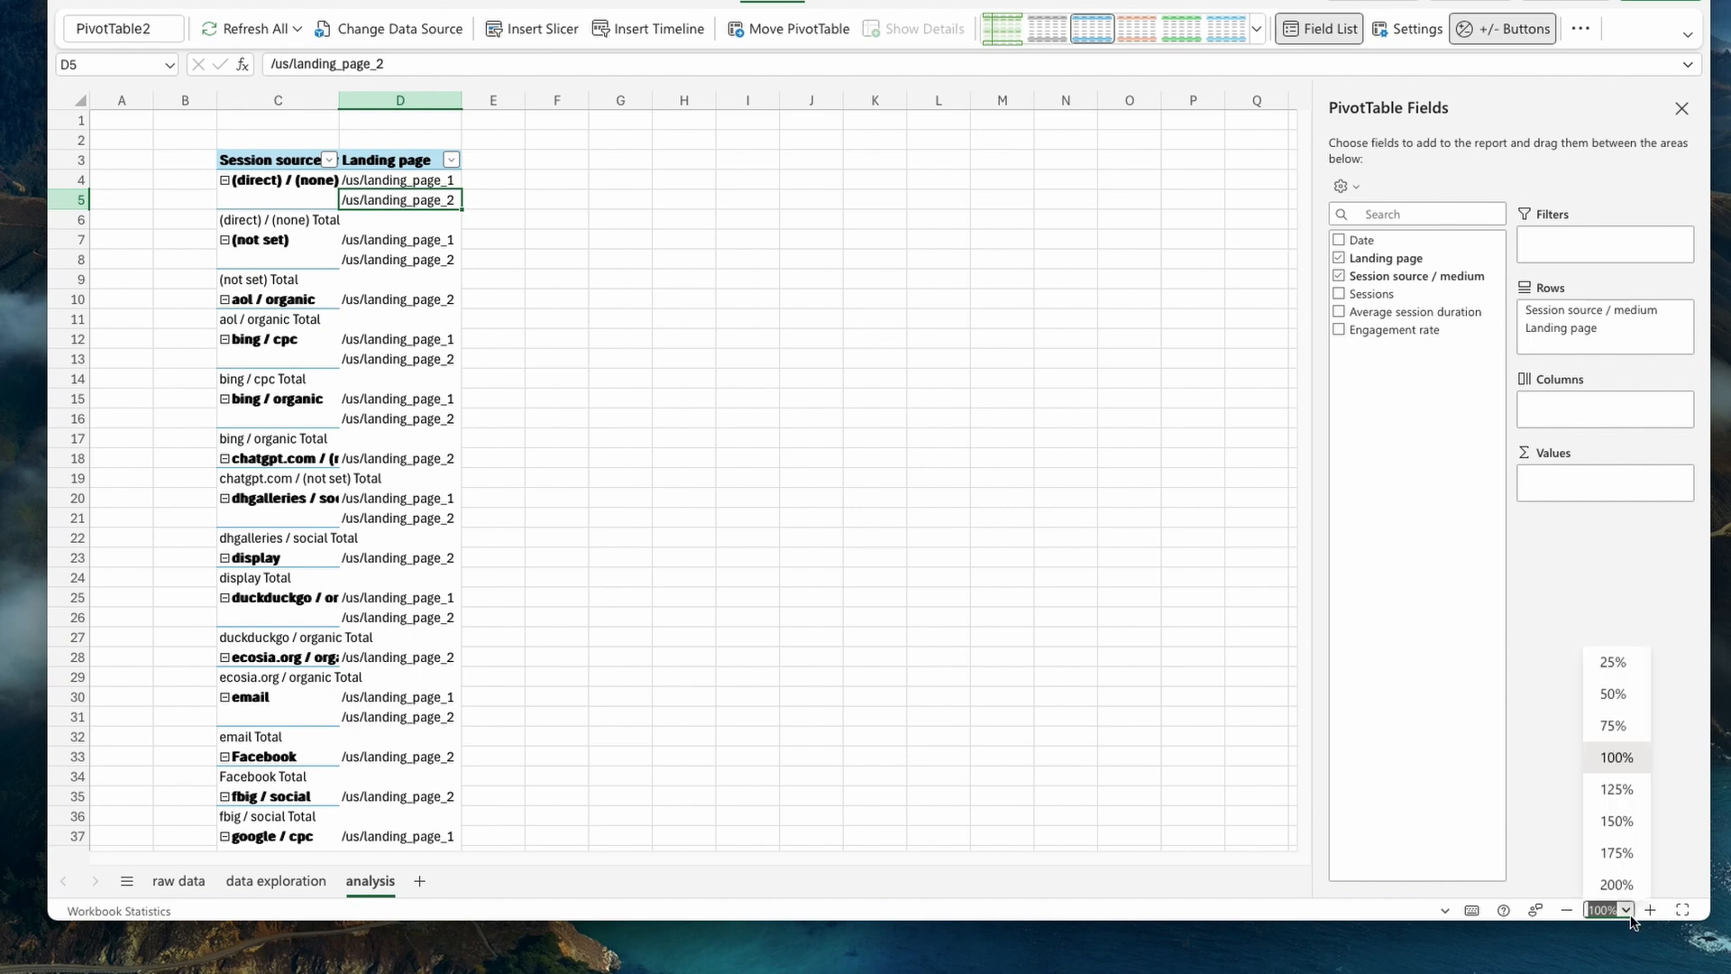
{"action": "left_click", "coordinate": [1614, 726]}
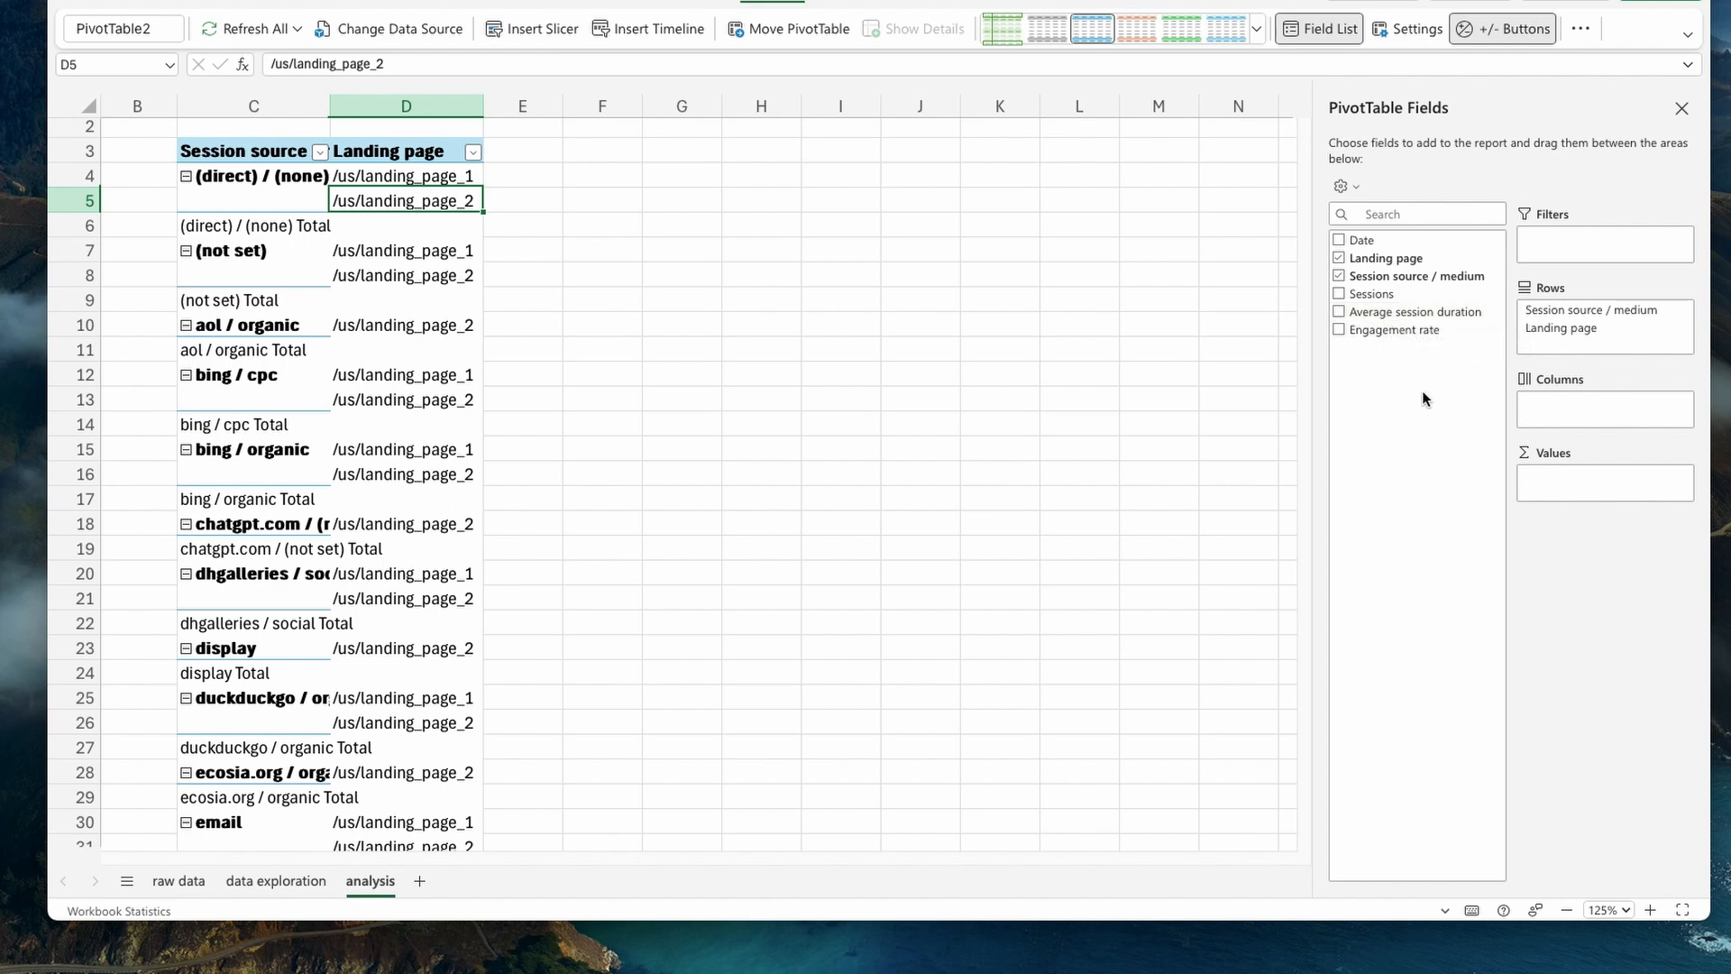
{"action": "left_click_drag", "start_coordinate": [1372, 294], "coordinate": [1558, 496]}
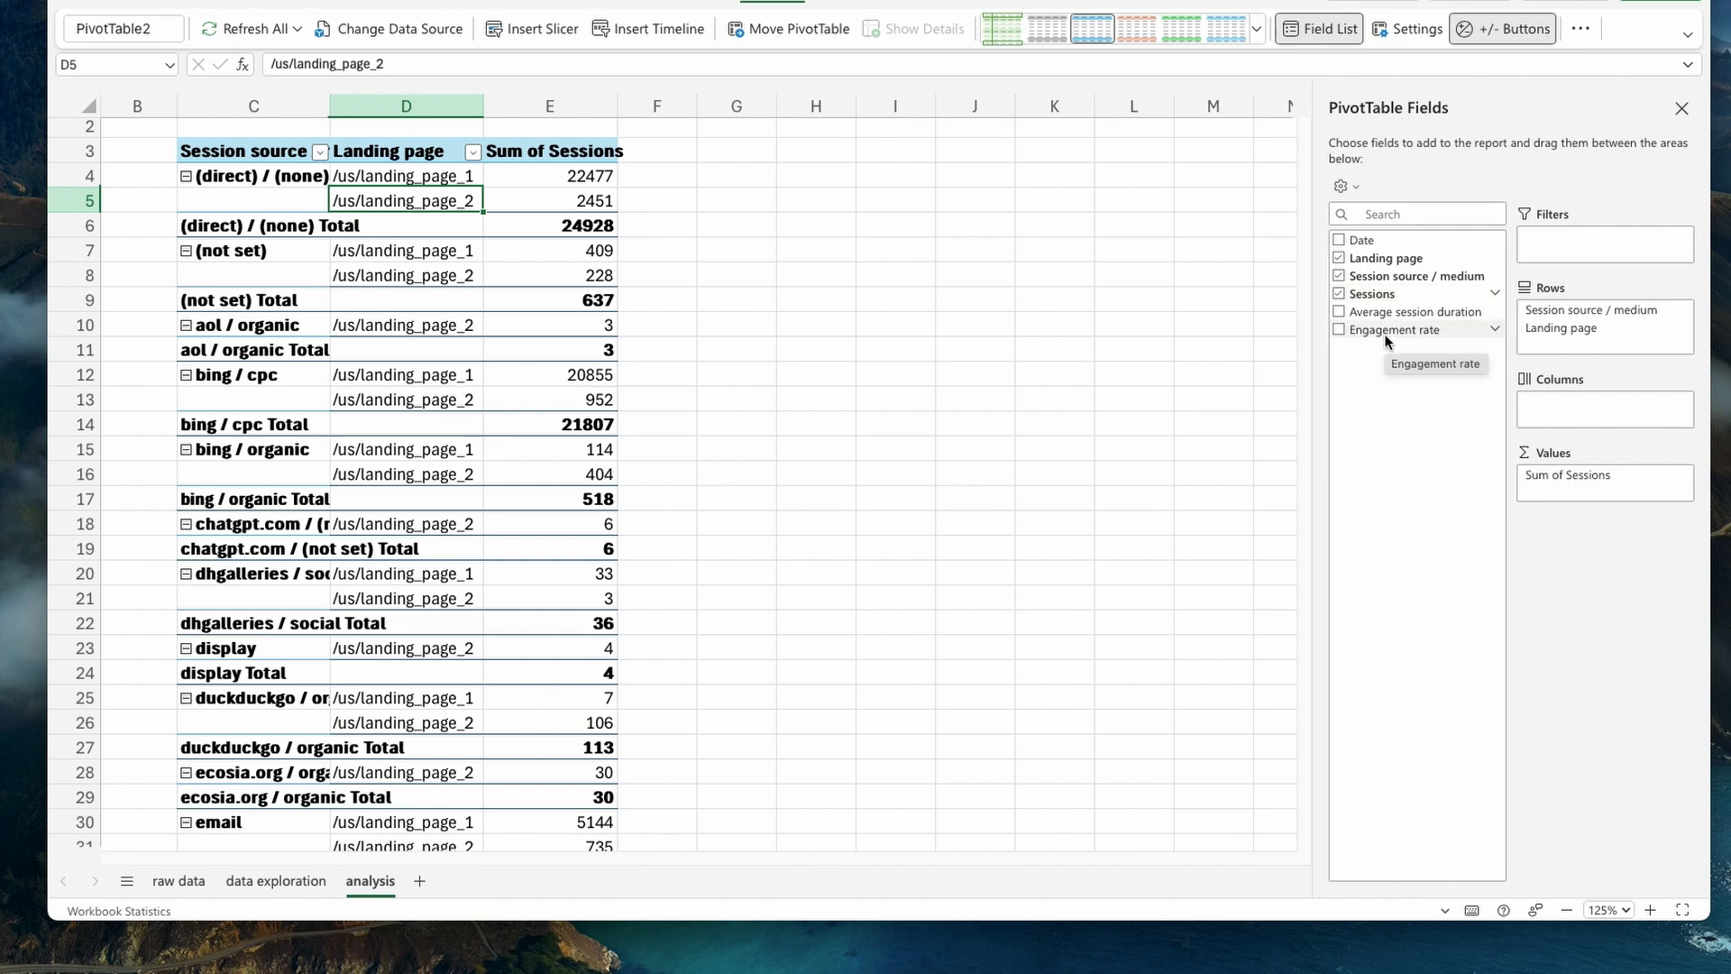
{"action": "left_click_drag", "start_coordinate": [1386, 338], "coordinate": [1571, 498]}
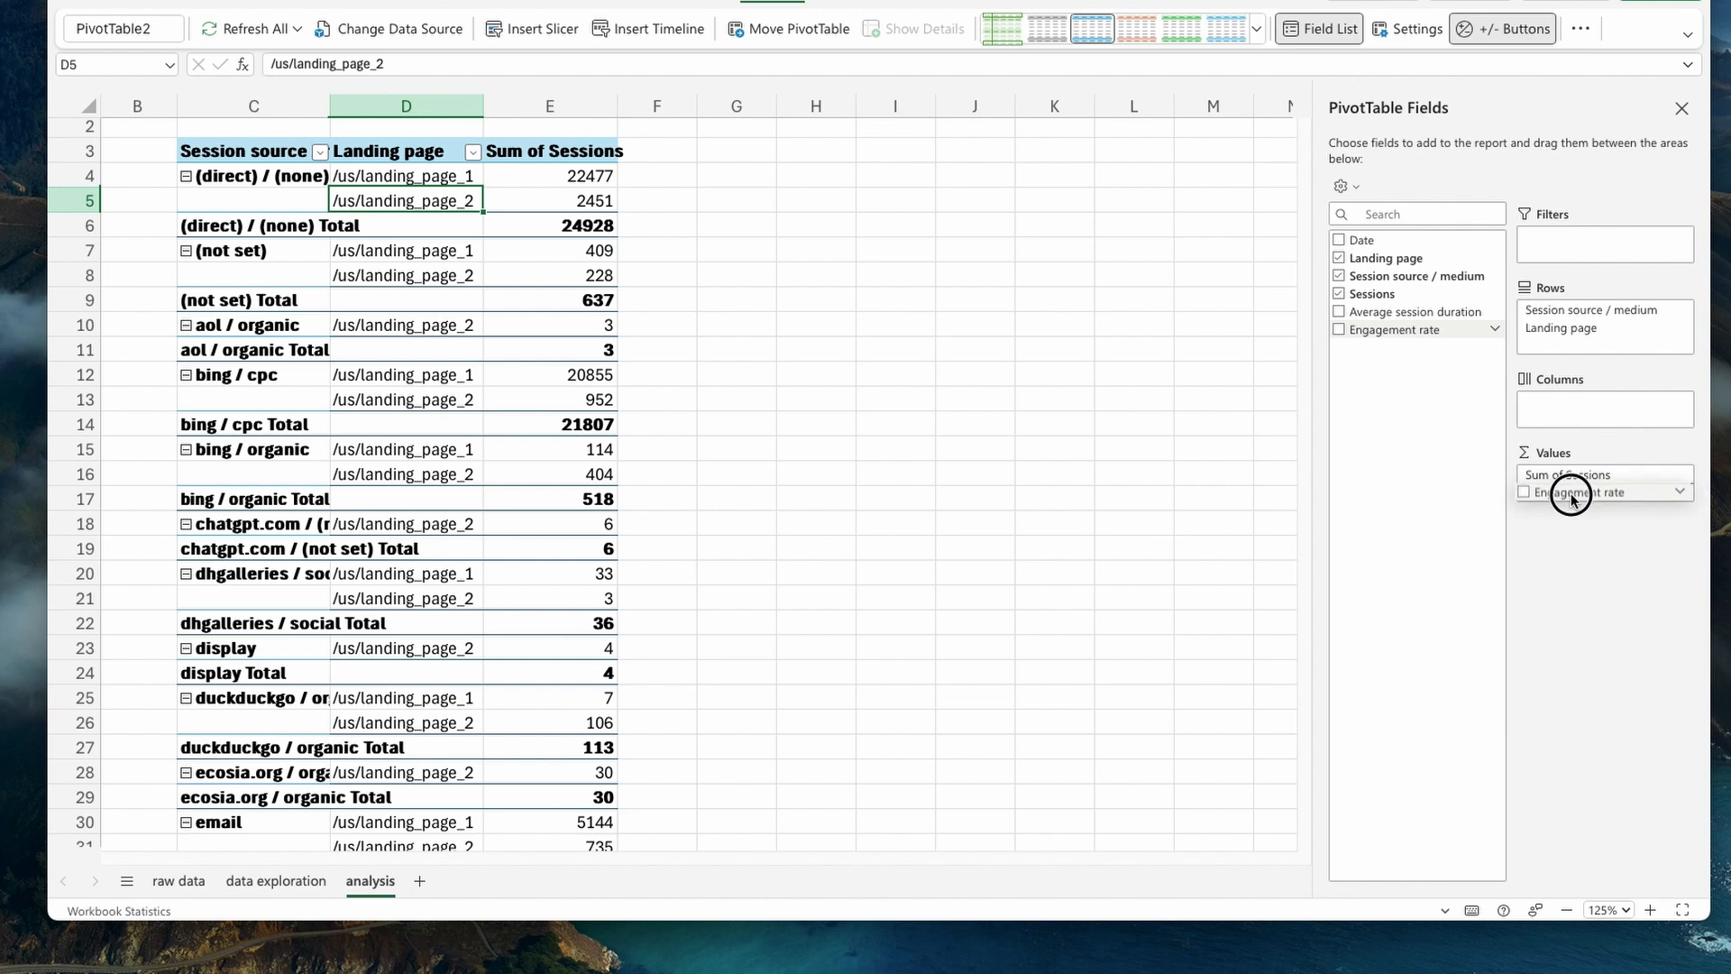
{"action": "left_click_drag", "start_coordinate": [1572, 499], "coordinate": [1576, 494]}
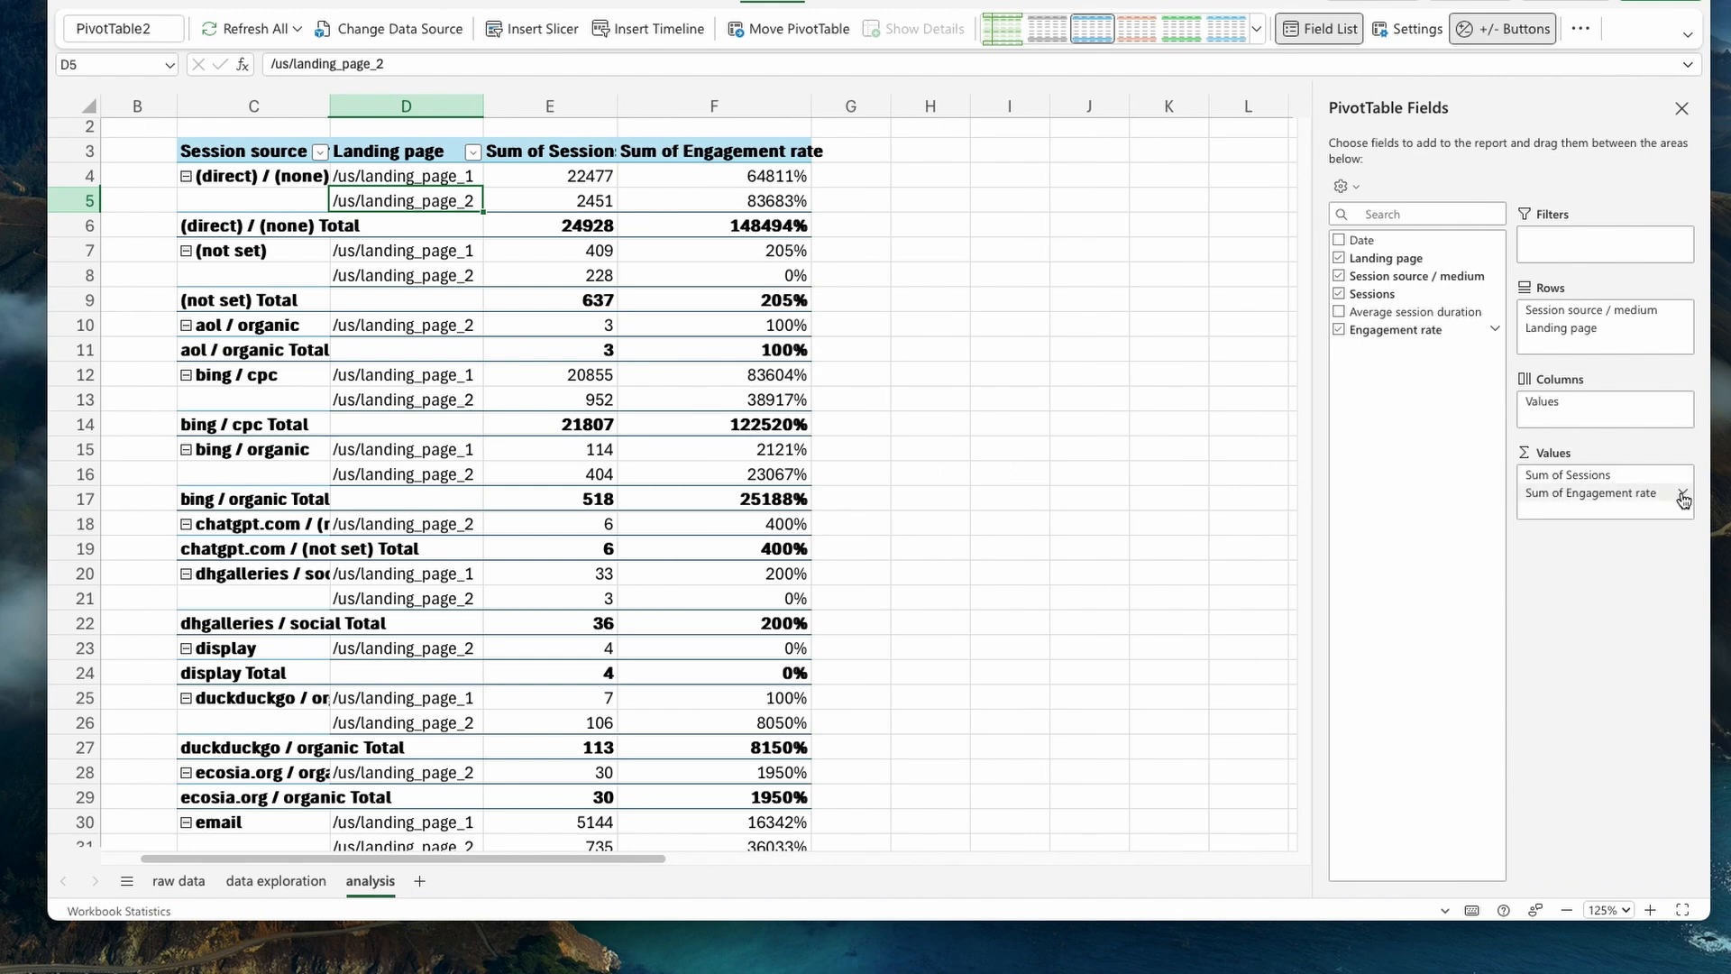
- Summarize the Engagement rate value field by Average instead of Sum
{"action": "left_click", "coordinate": [1683, 500]}
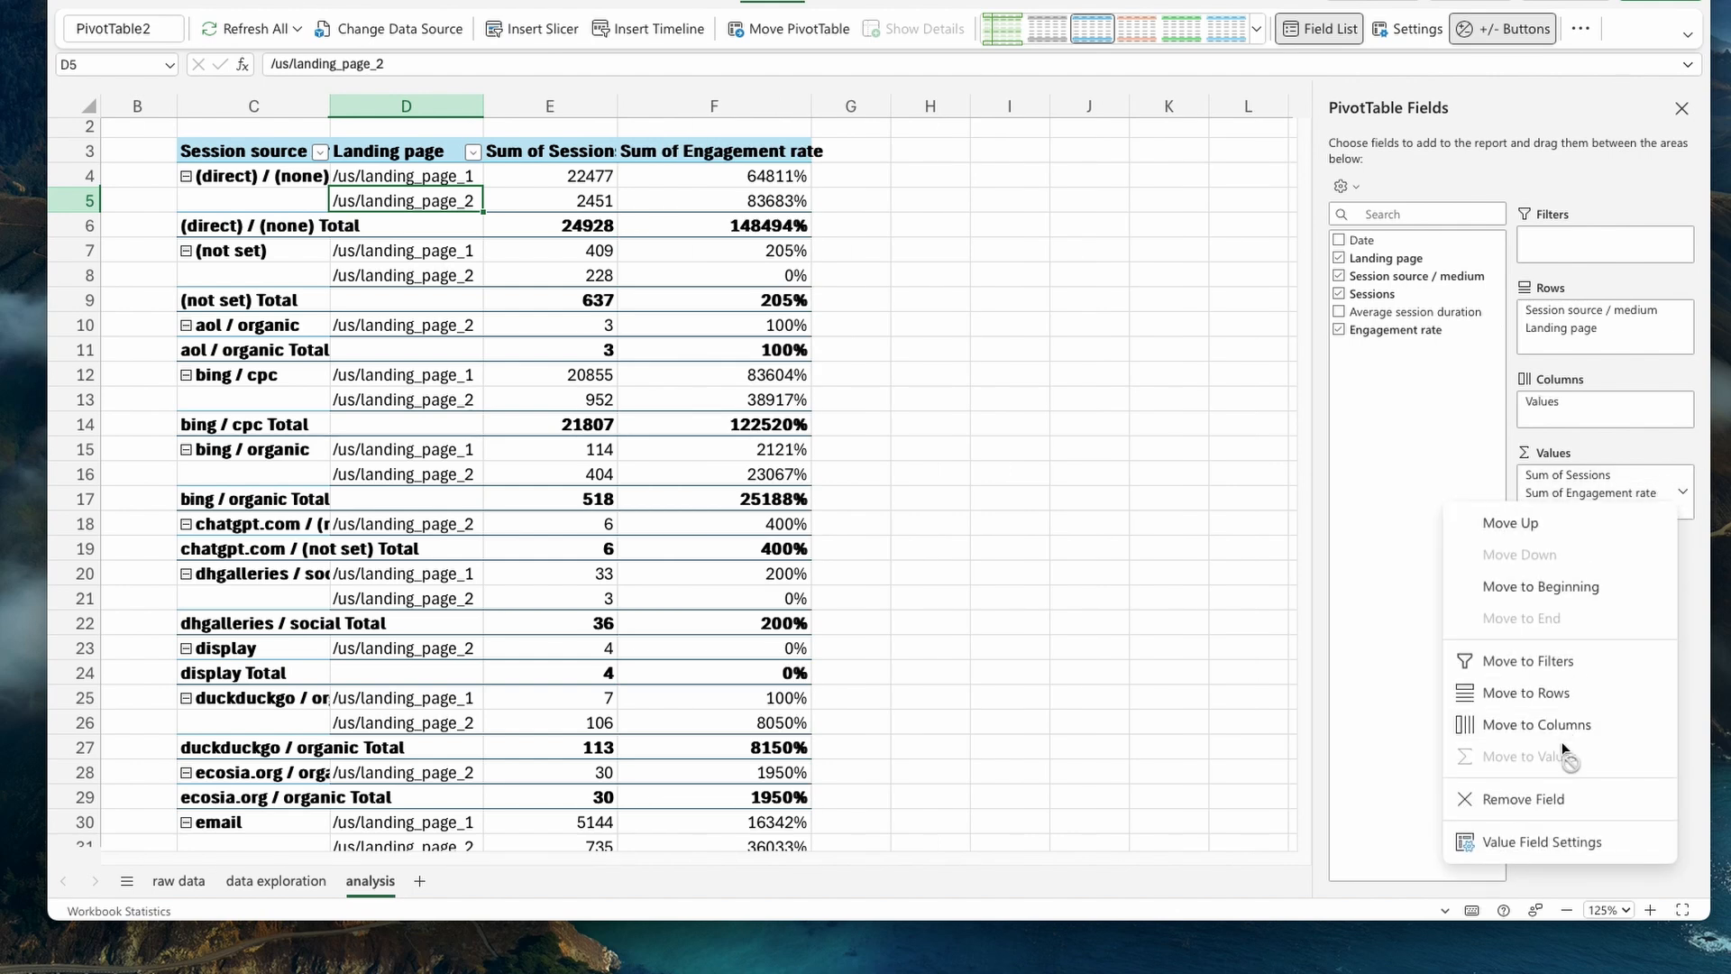
{"action": "left_click", "coordinate": [1567, 858]}
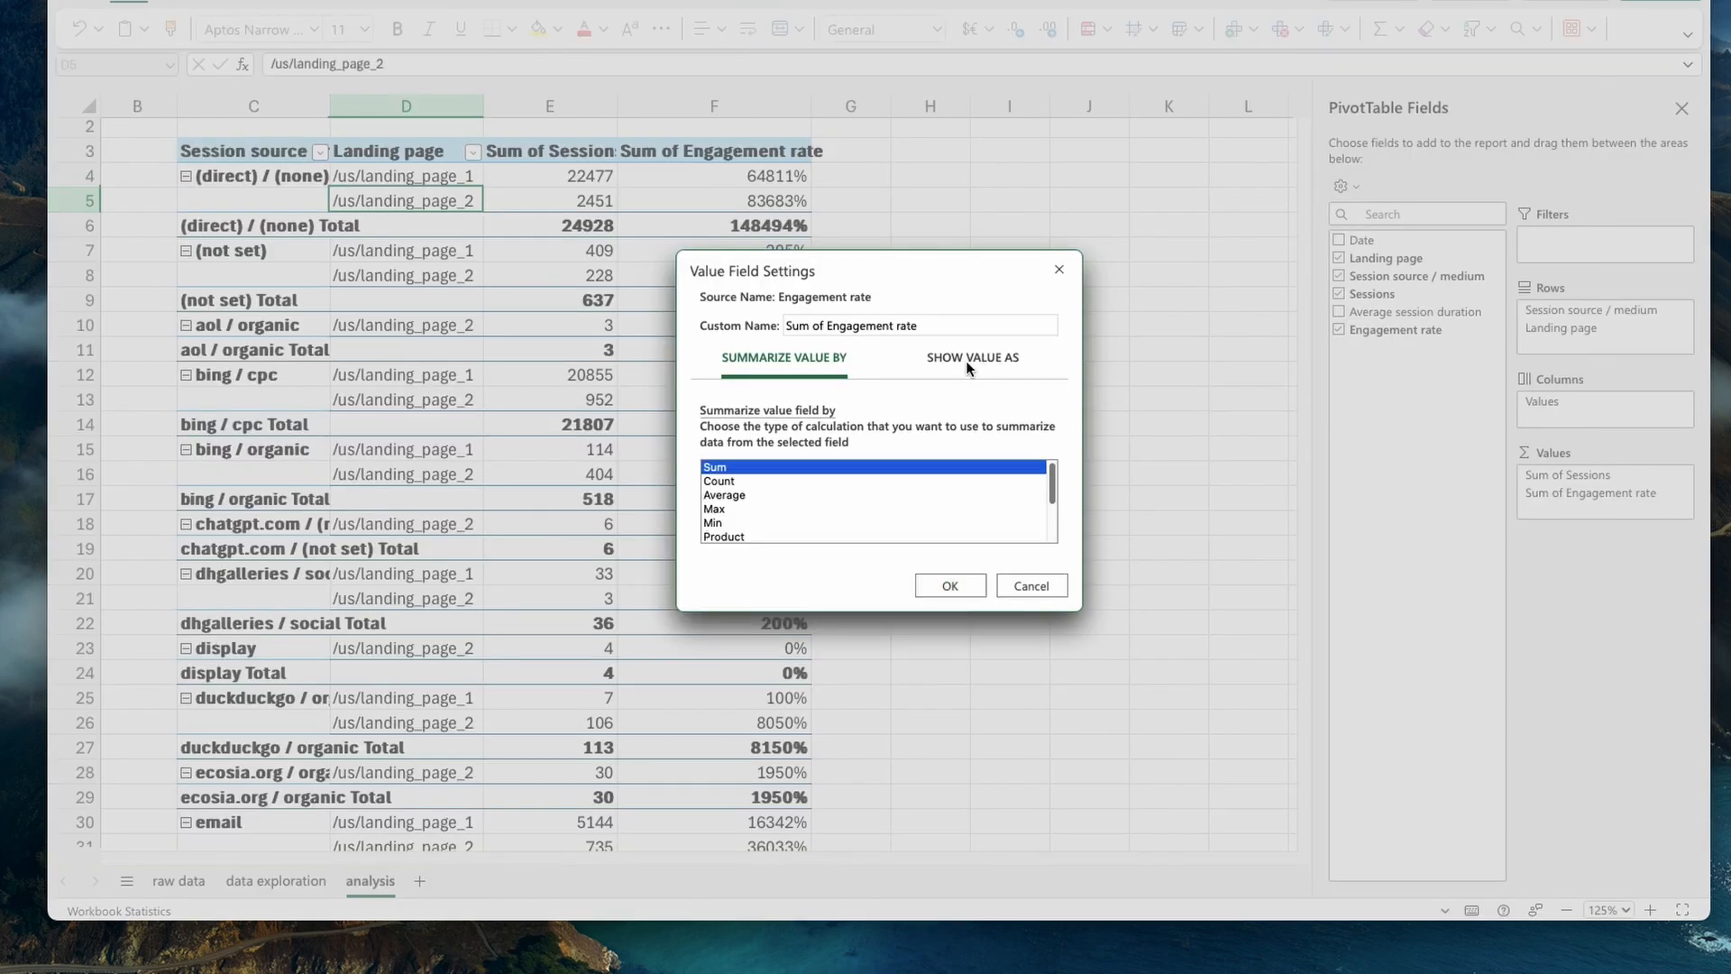
{"action": "left_click", "coordinate": [742, 495]}
{"action": "left_click", "coordinate": [950, 586]}
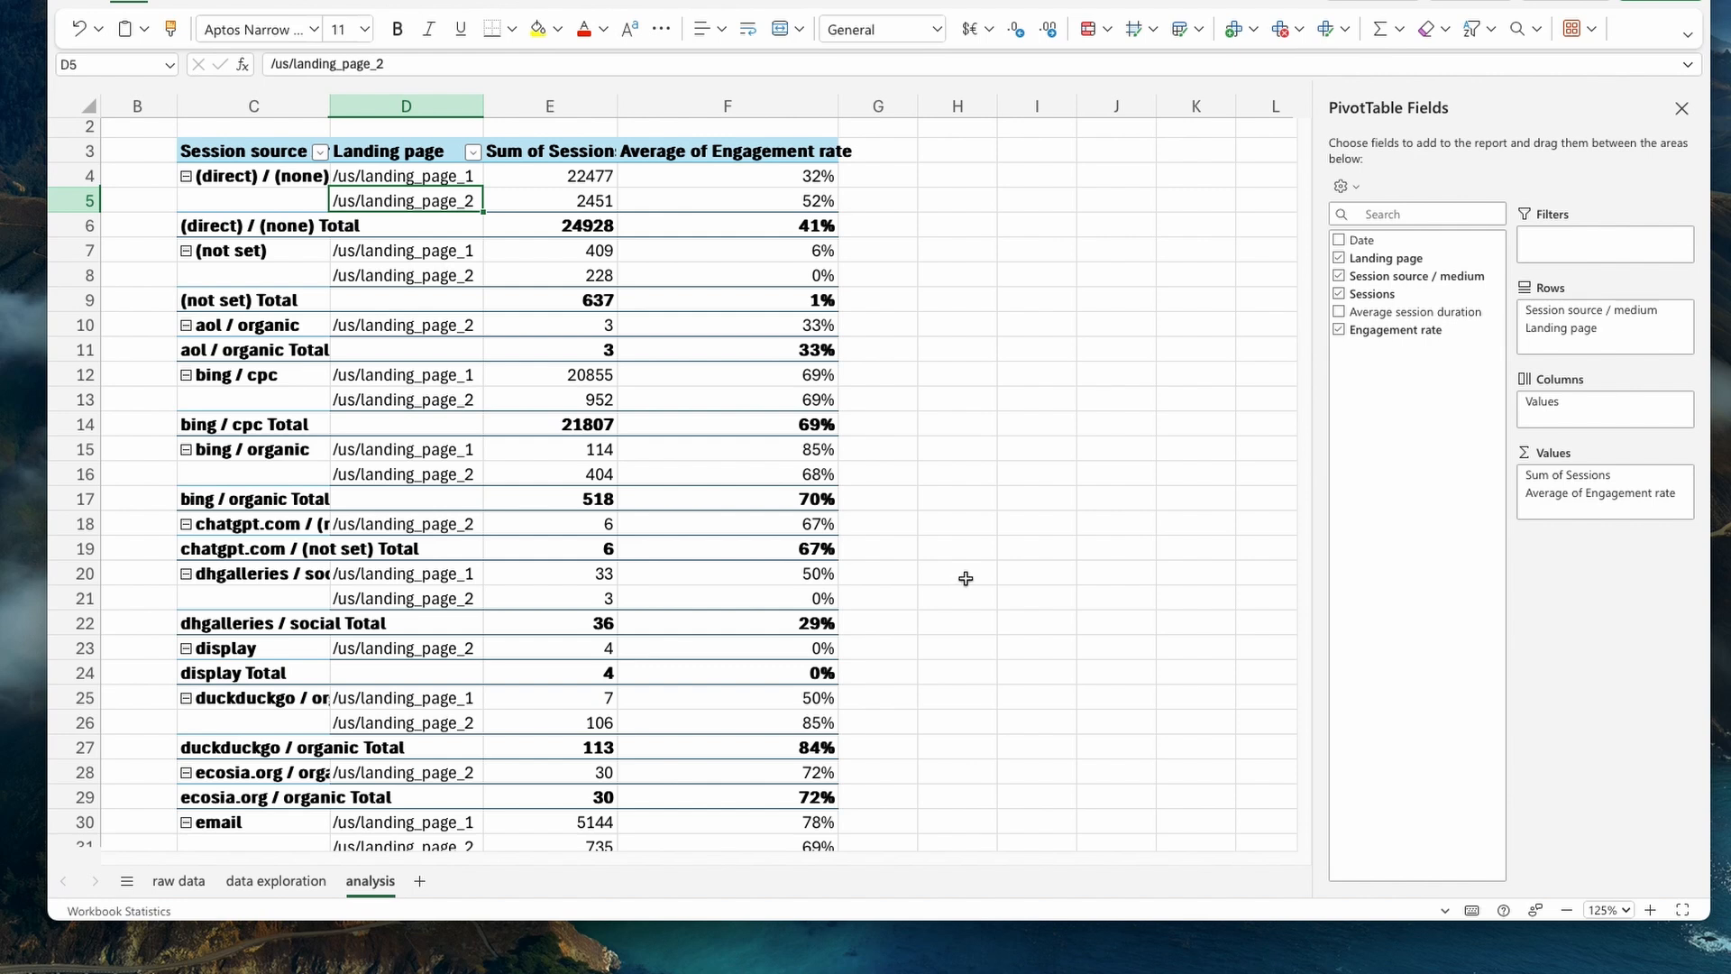
- Review the four highlighted traffic sources on the data exploration sheet, then return to the analysis sheet
{"action": "left_click", "coordinate": [243, 882]}
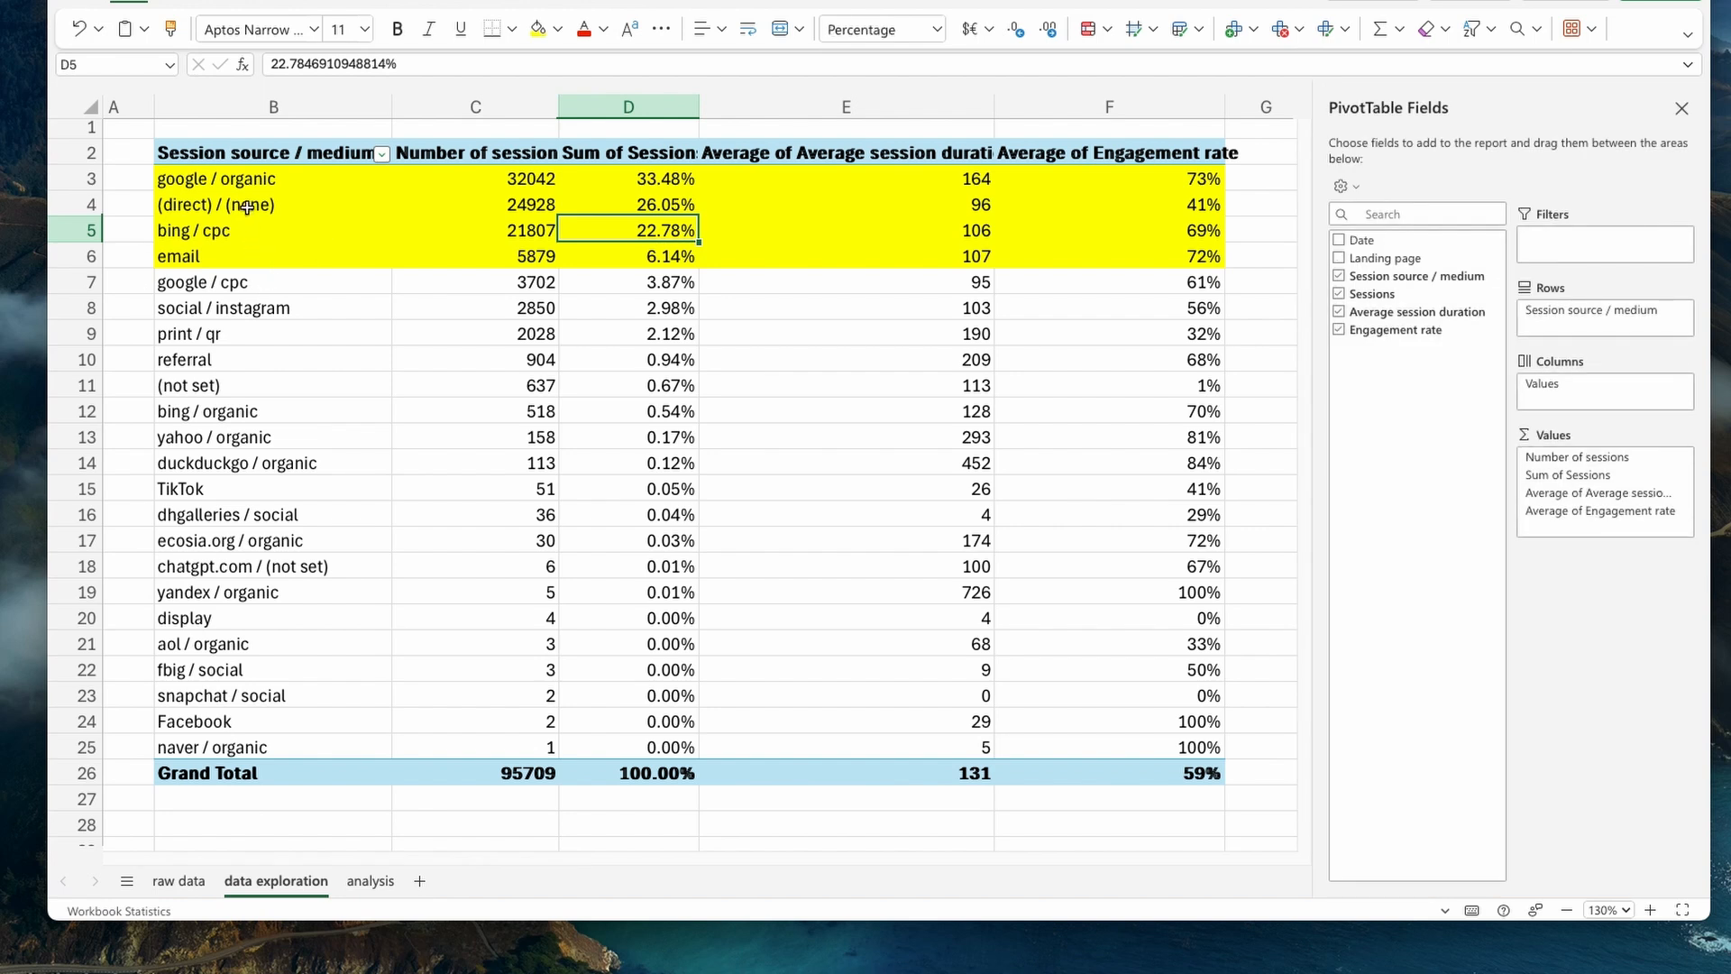
{"action": "left_click", "coordinate": [249, 187]}
{"action": "left_click", "coordinate": [236, 209]}
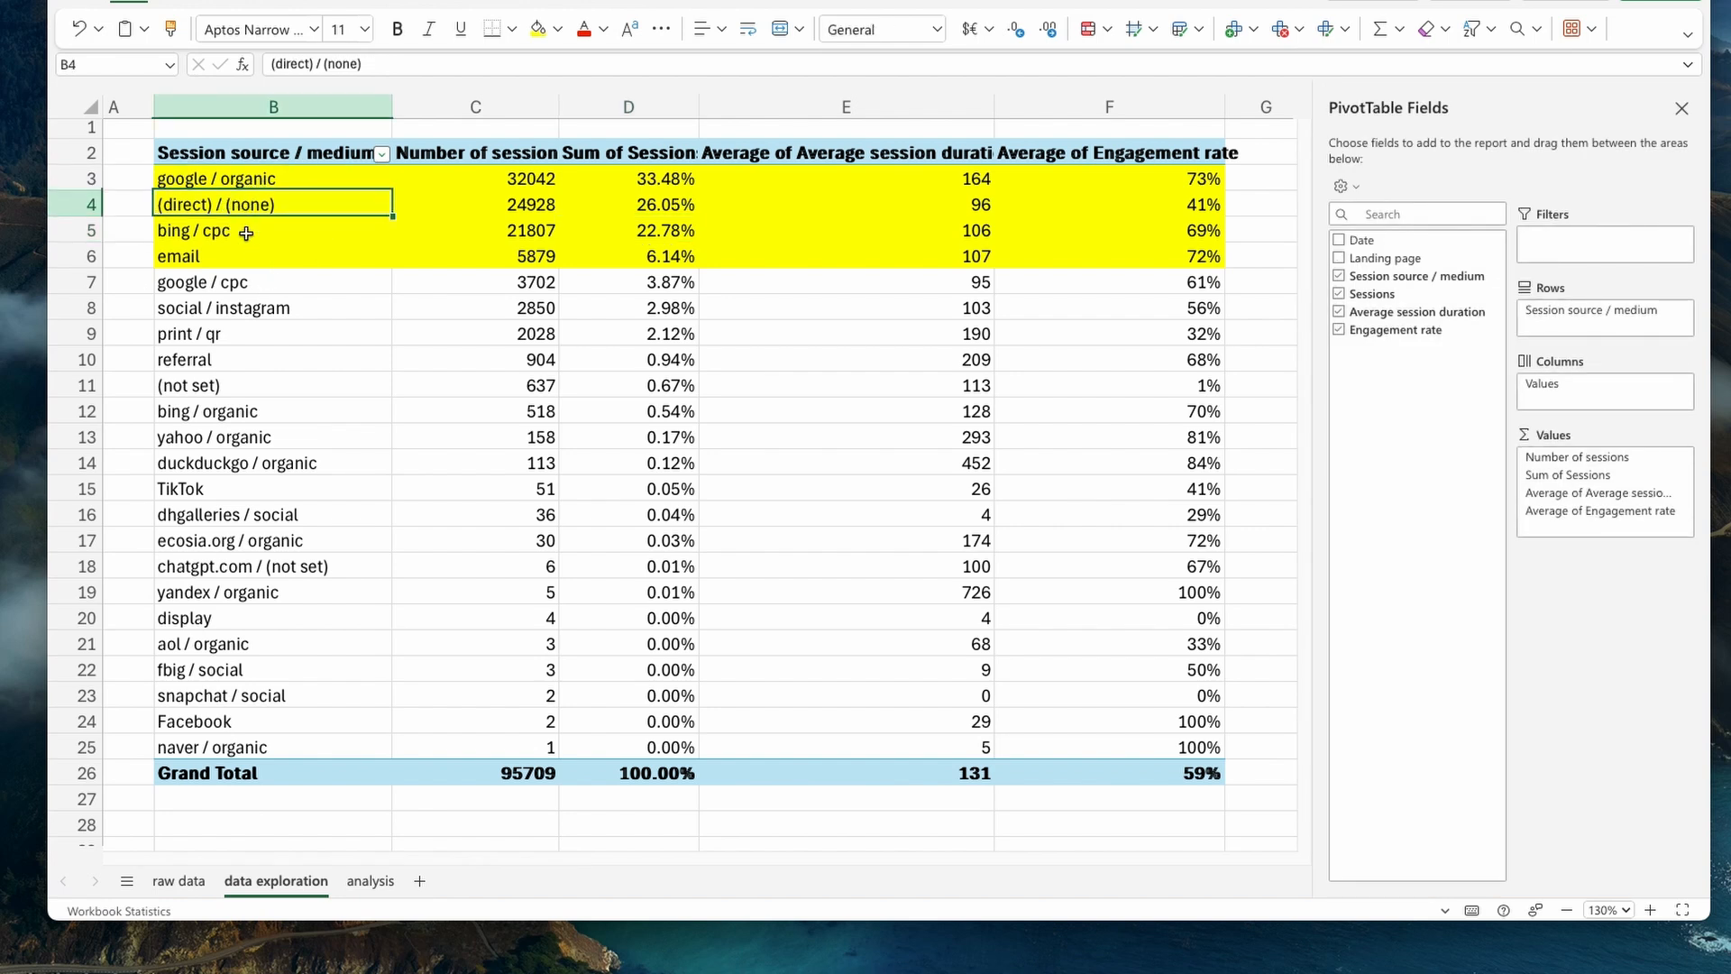
{"action": "left_click", "coordinate": [245, 232]}
{"action": "left_click", "coordinate": [268, 259]}
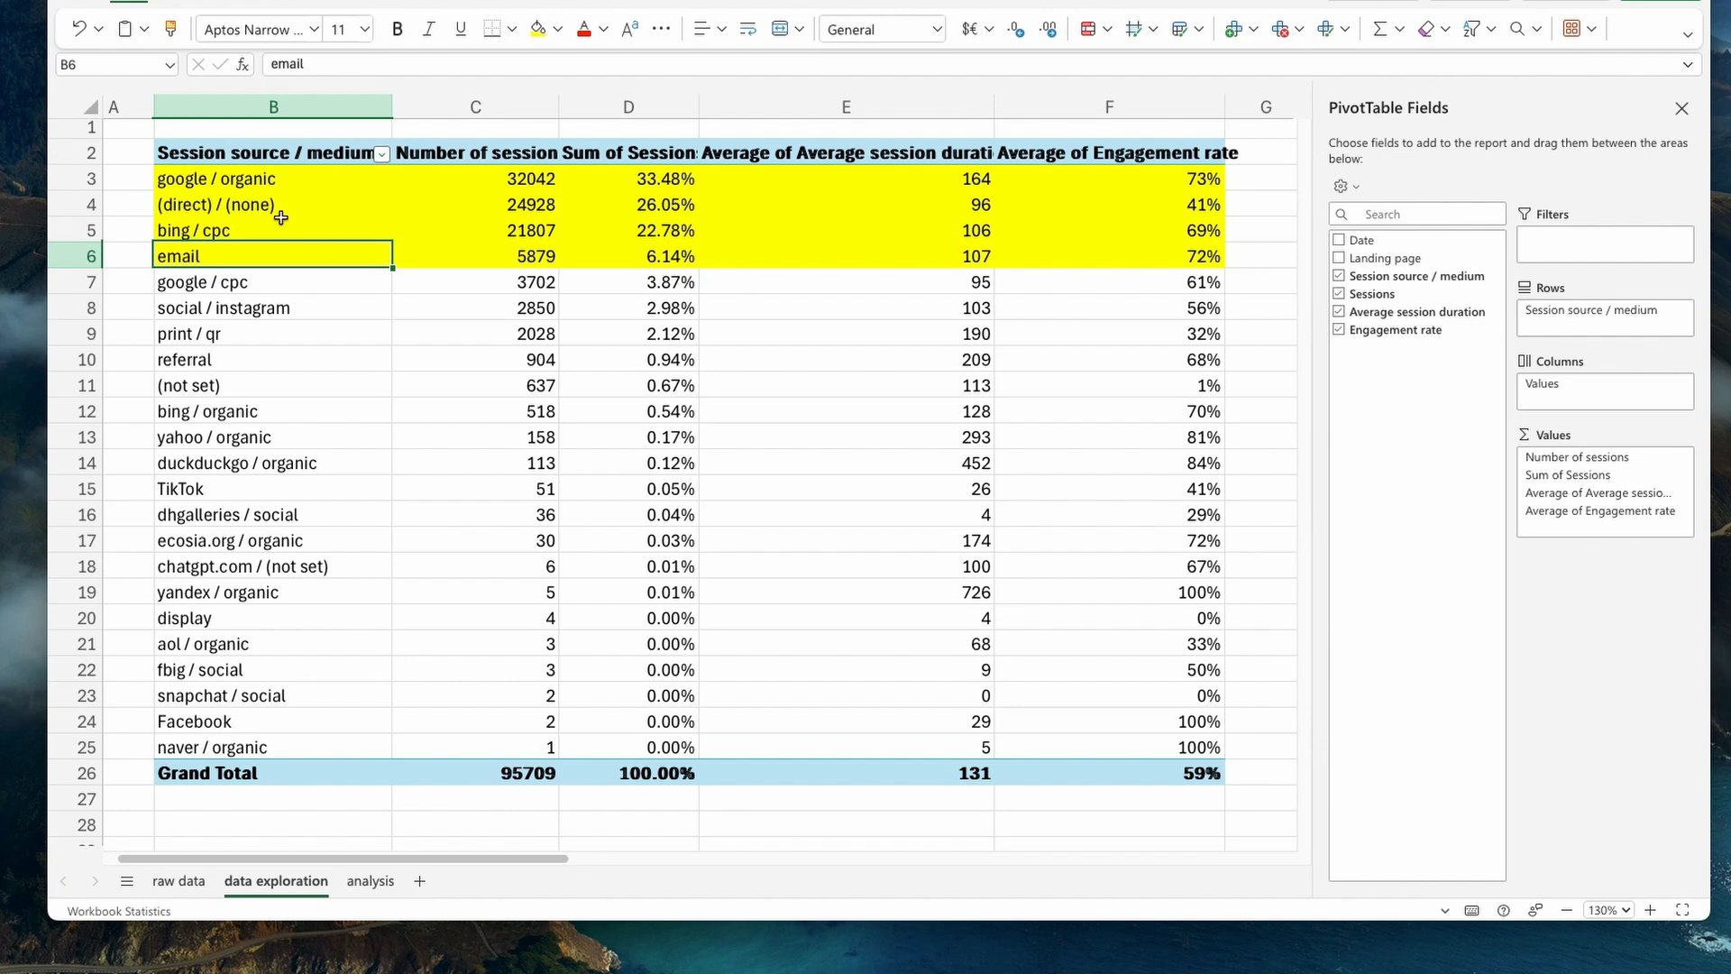
{"action": "left_click", "coordinate": [370, 880]}
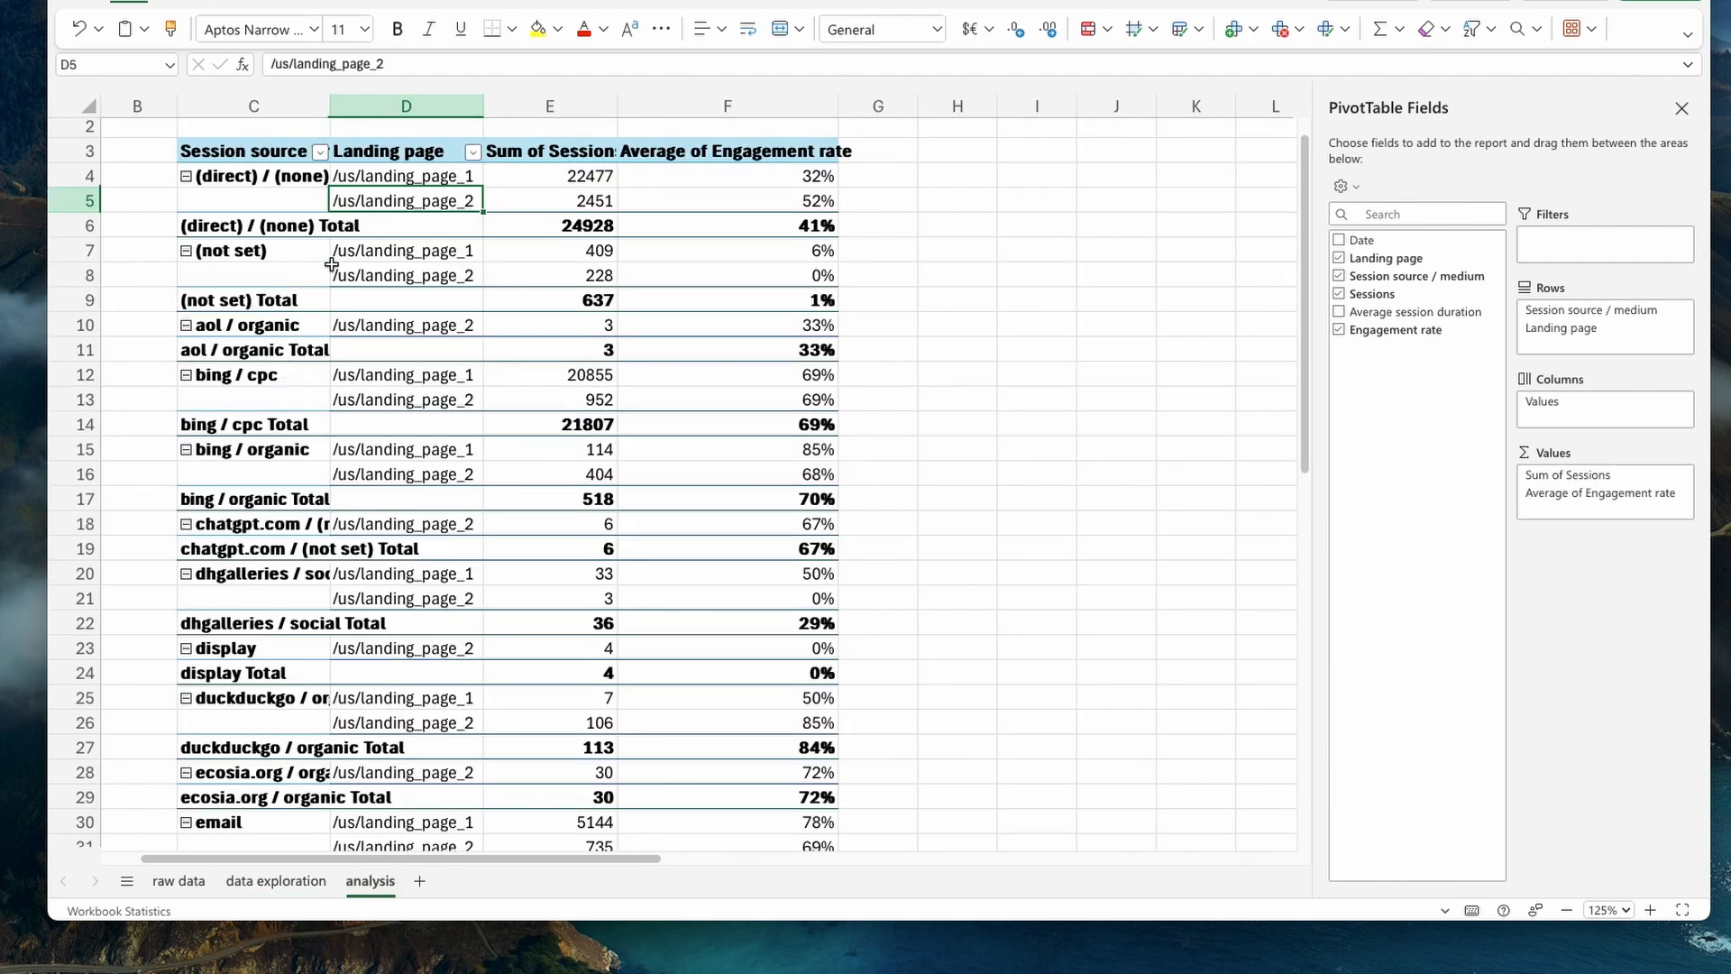
- Filter Session source / medium in the analysis PivotTable to (direct) / (none), bing / cpc, bing / organic and email
{"action": "left_click", "coordinate": [320, 152]}
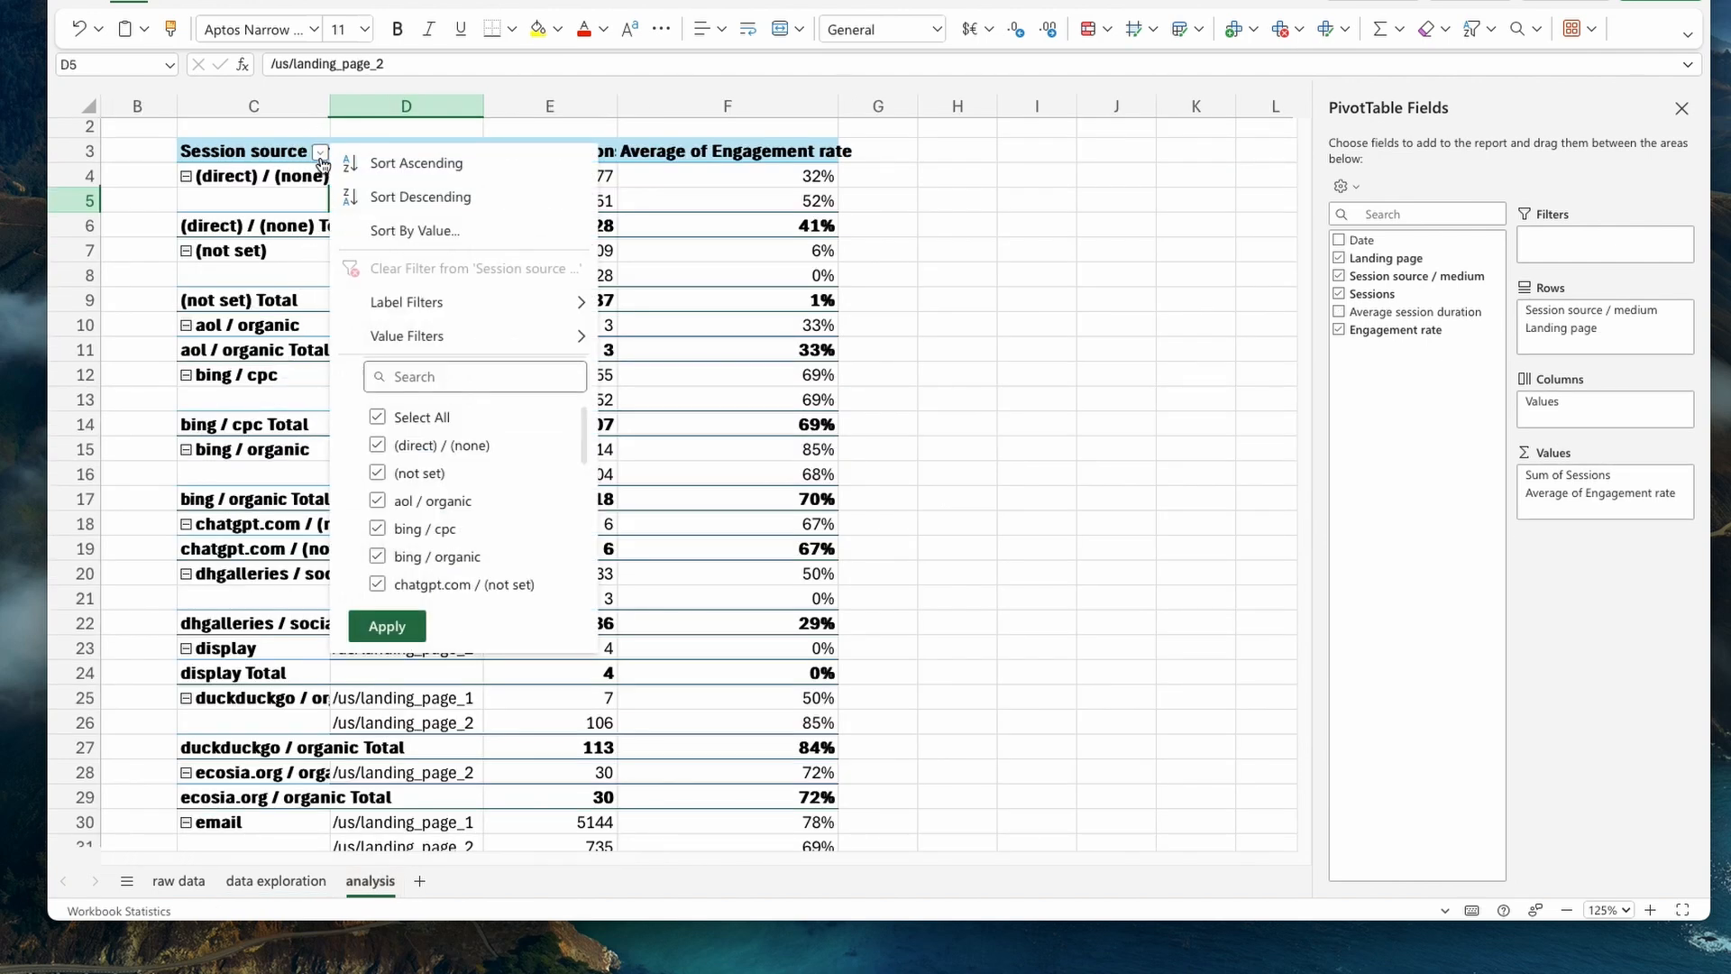
{"action": "left_click", "coordinate": [379, 419]}
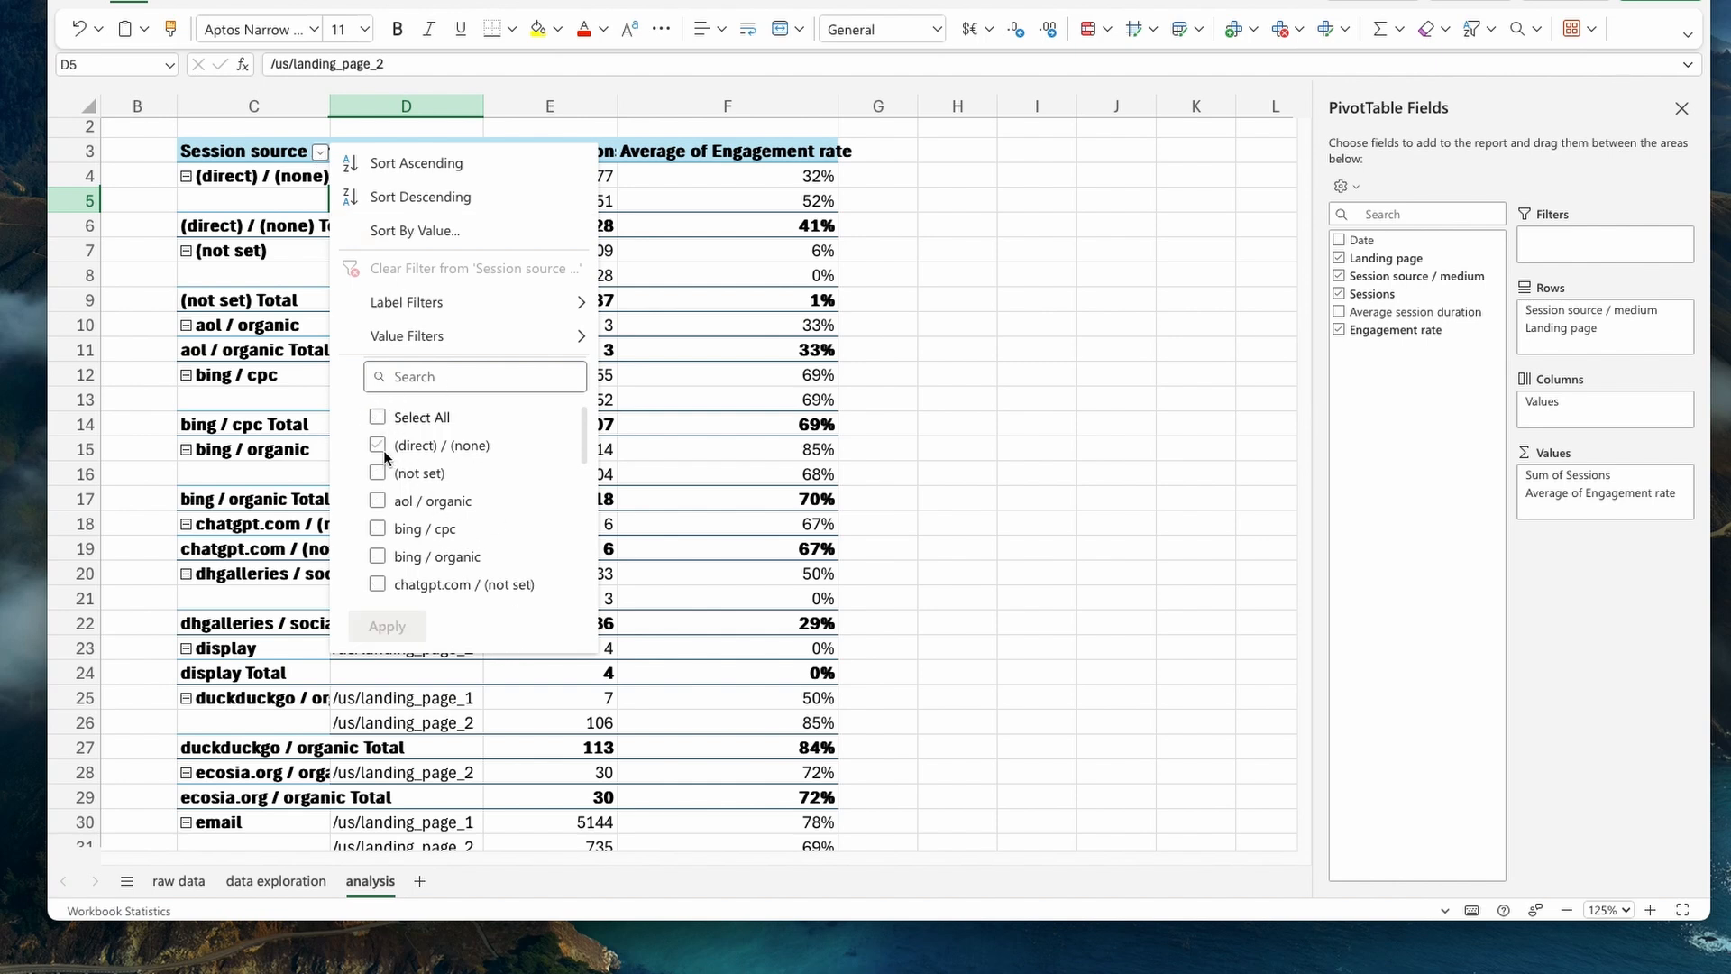
{"action": "left_click", "coordinate": [378, 447]}
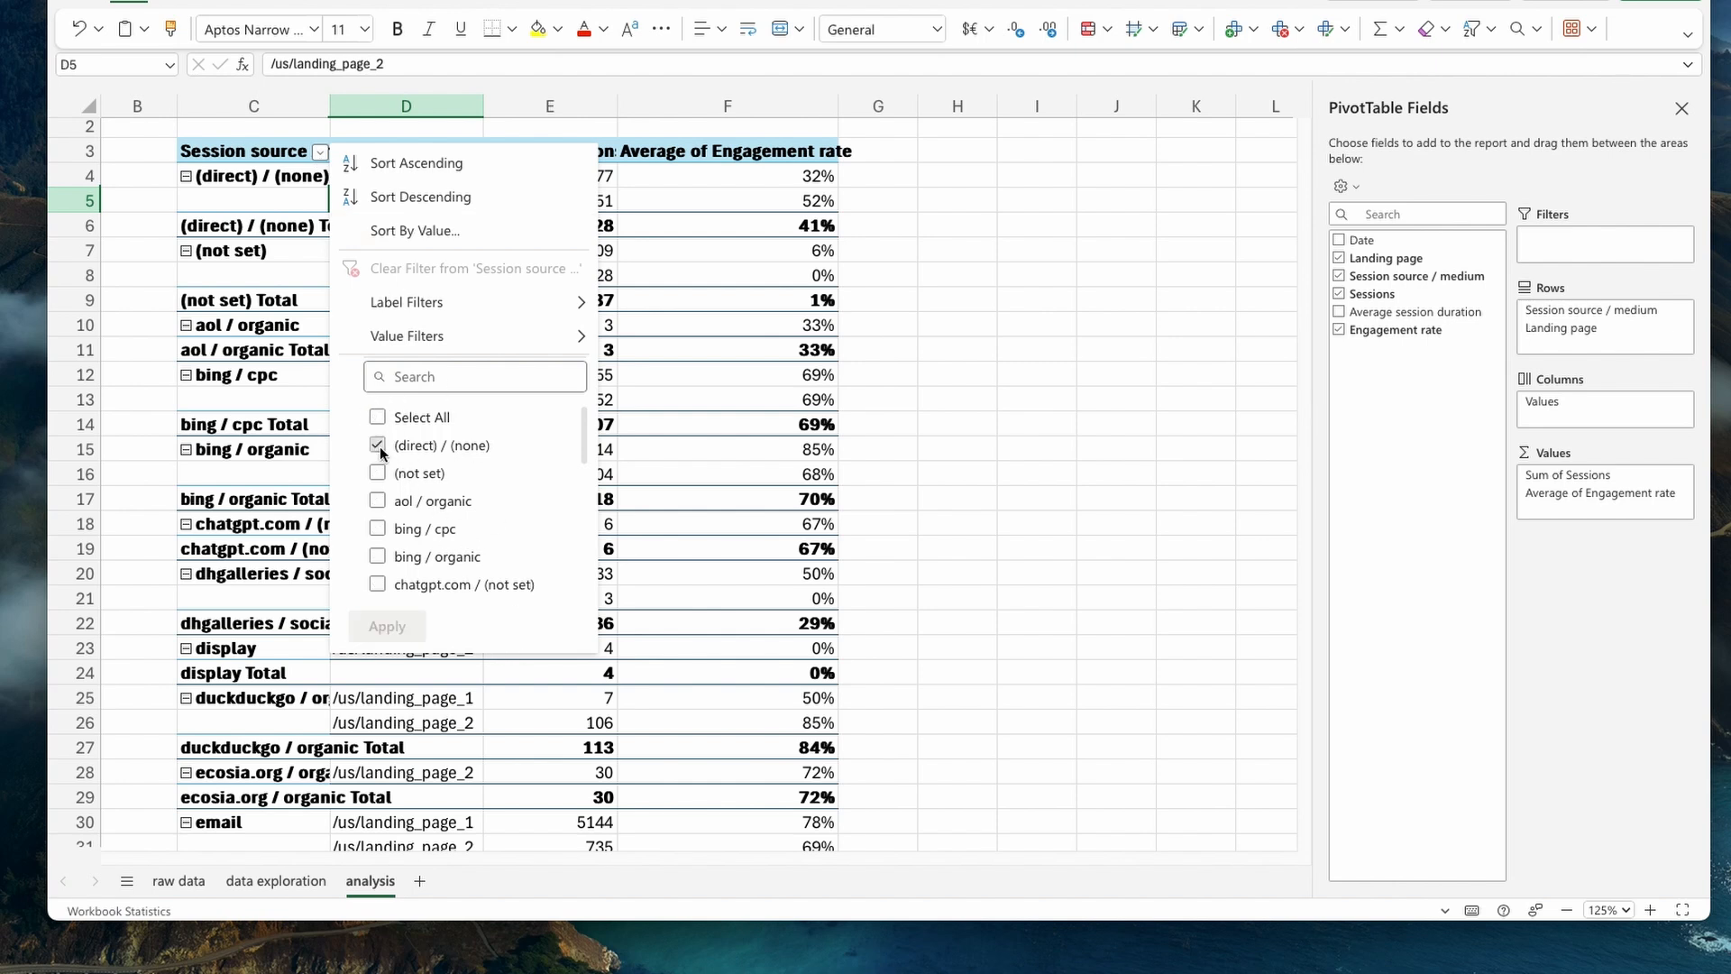
{"action": "left_click", "coordinate": [378, 529]}
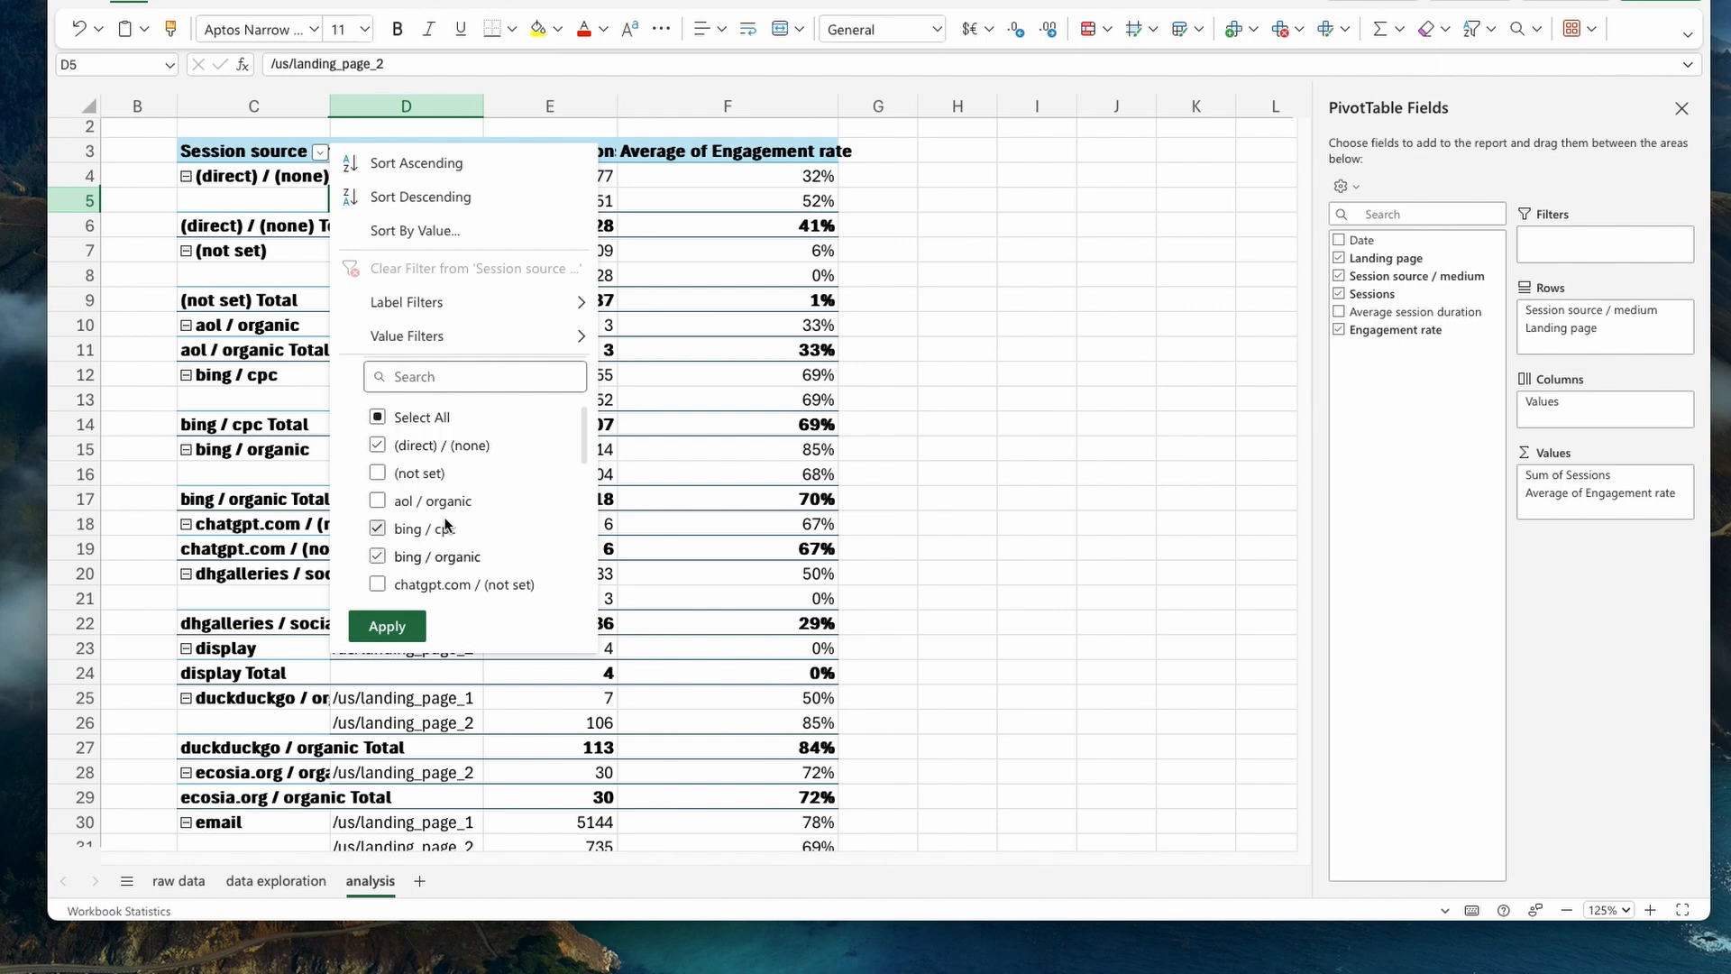
{"action": "scroll", "coordinate": [445, 526], "scroll_direction": "down", "scroll_amount": 2}
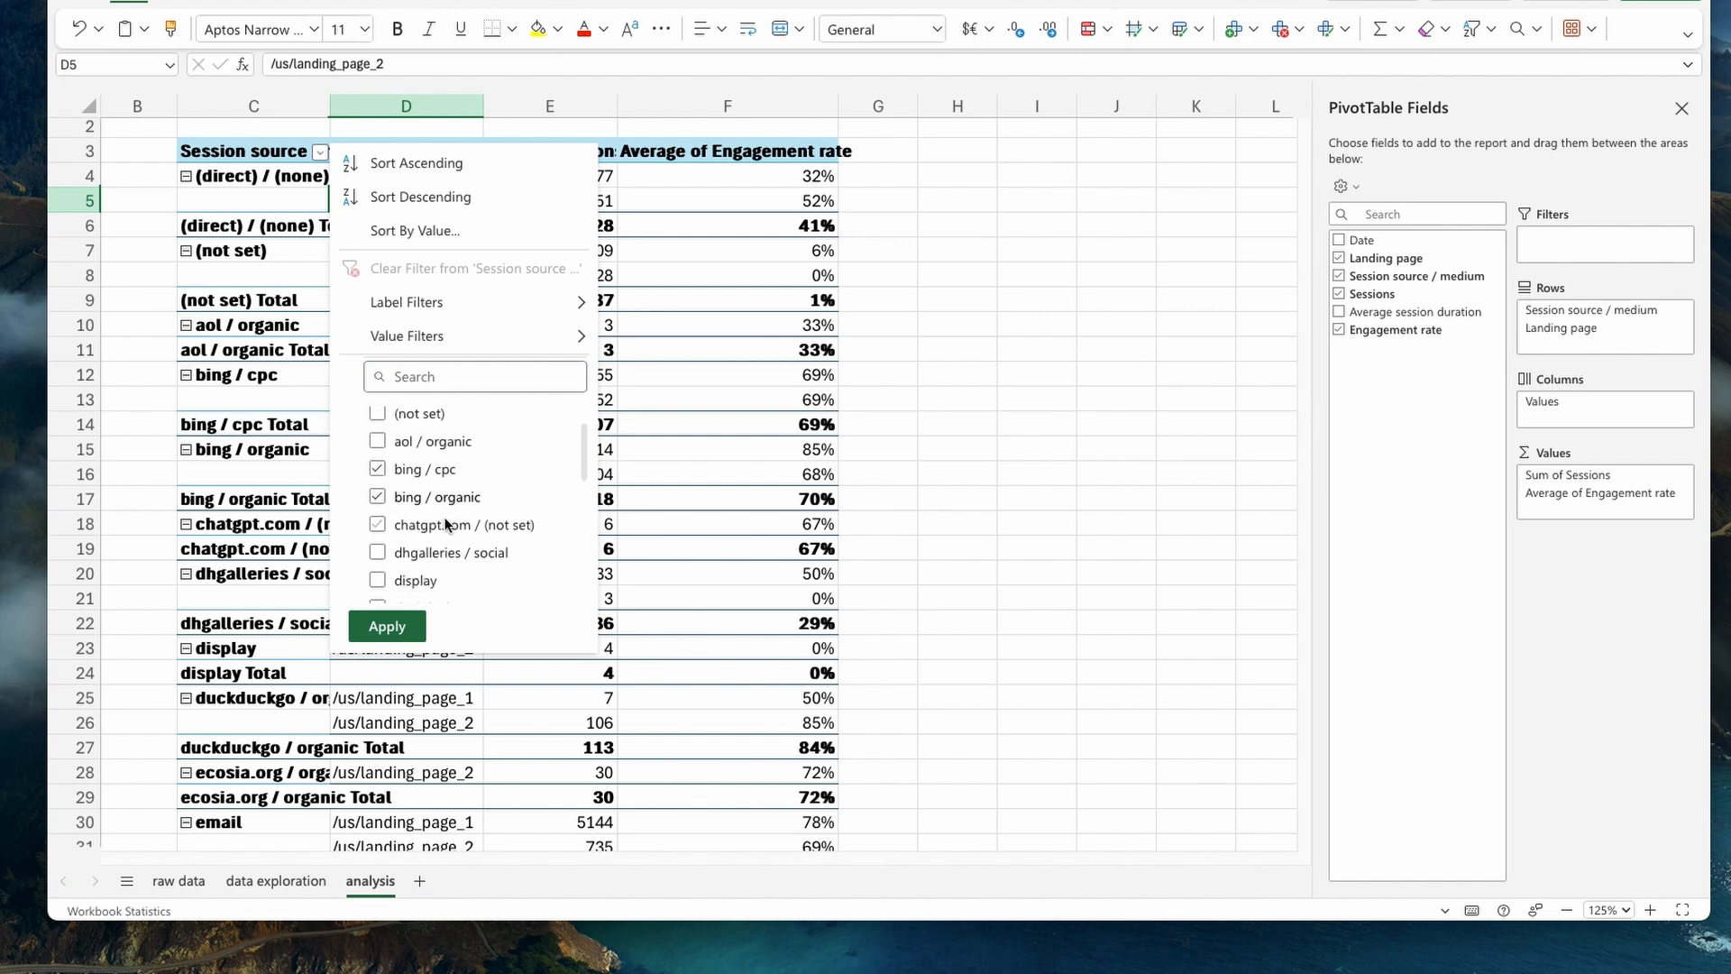
{"action": "scroll", "coordinate": [445, 524], "scroll_direction": "down", "scroll_amount": 1}
{"action": "scroll", "coordinate": [446, 524], "scroll_direction": "down", "scroll_amount": 5}
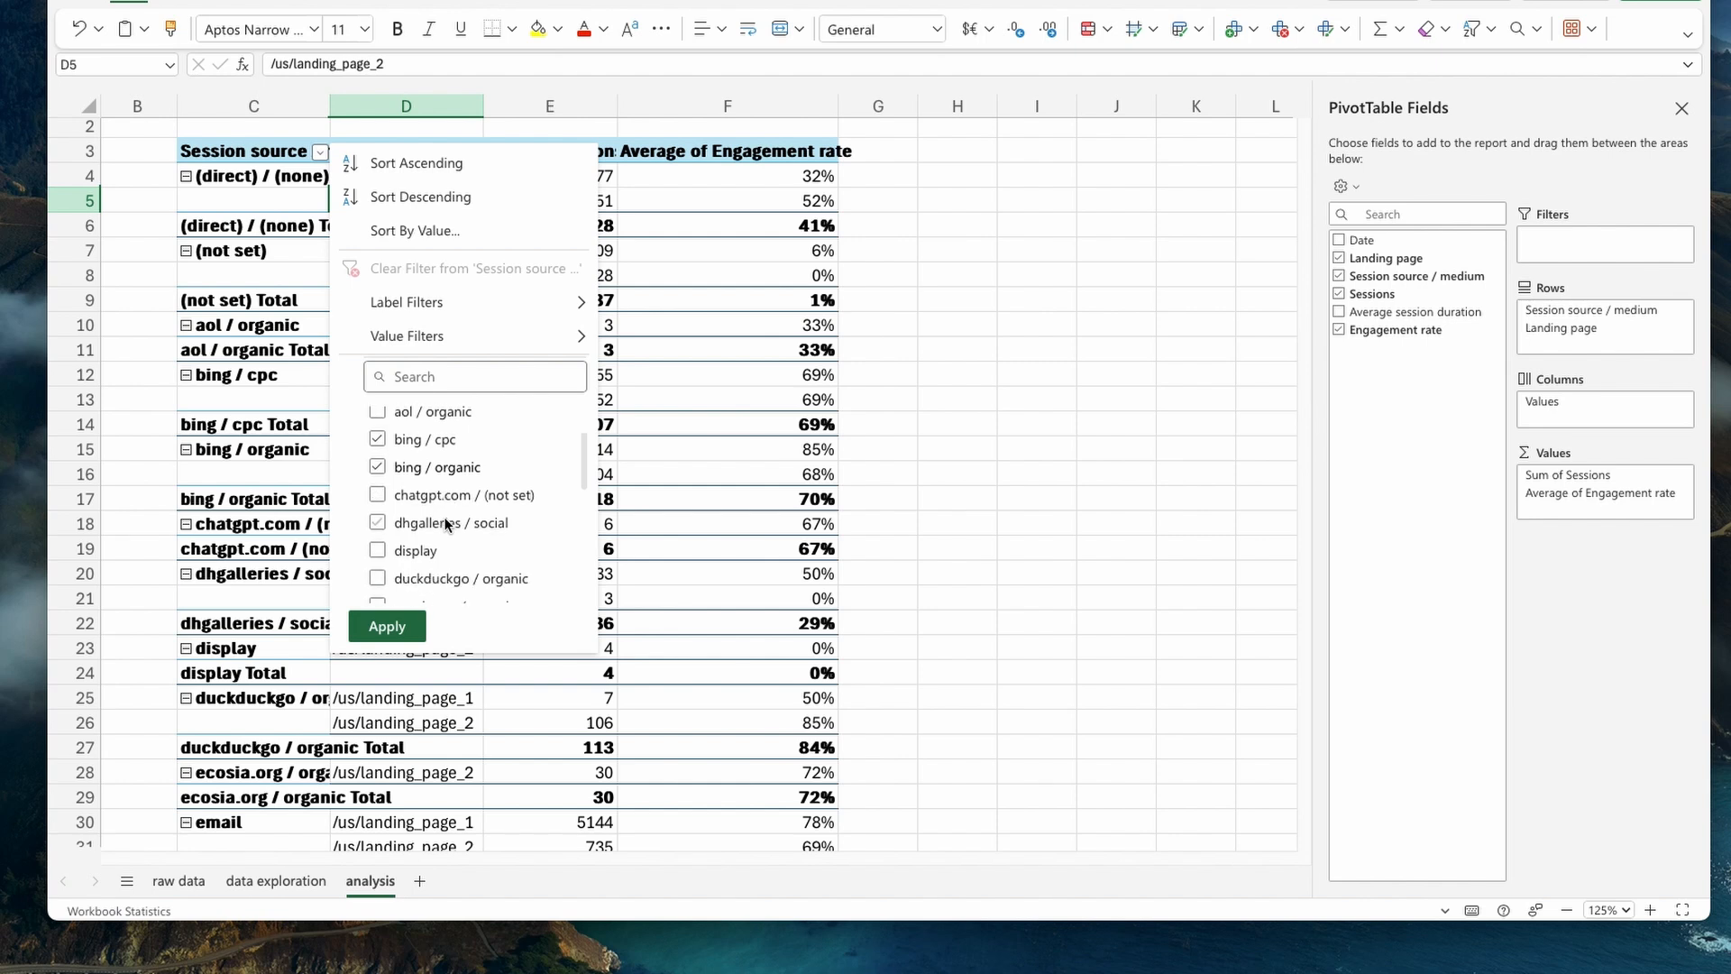
{"action": "left_click", "coordinate": [378, 454]}
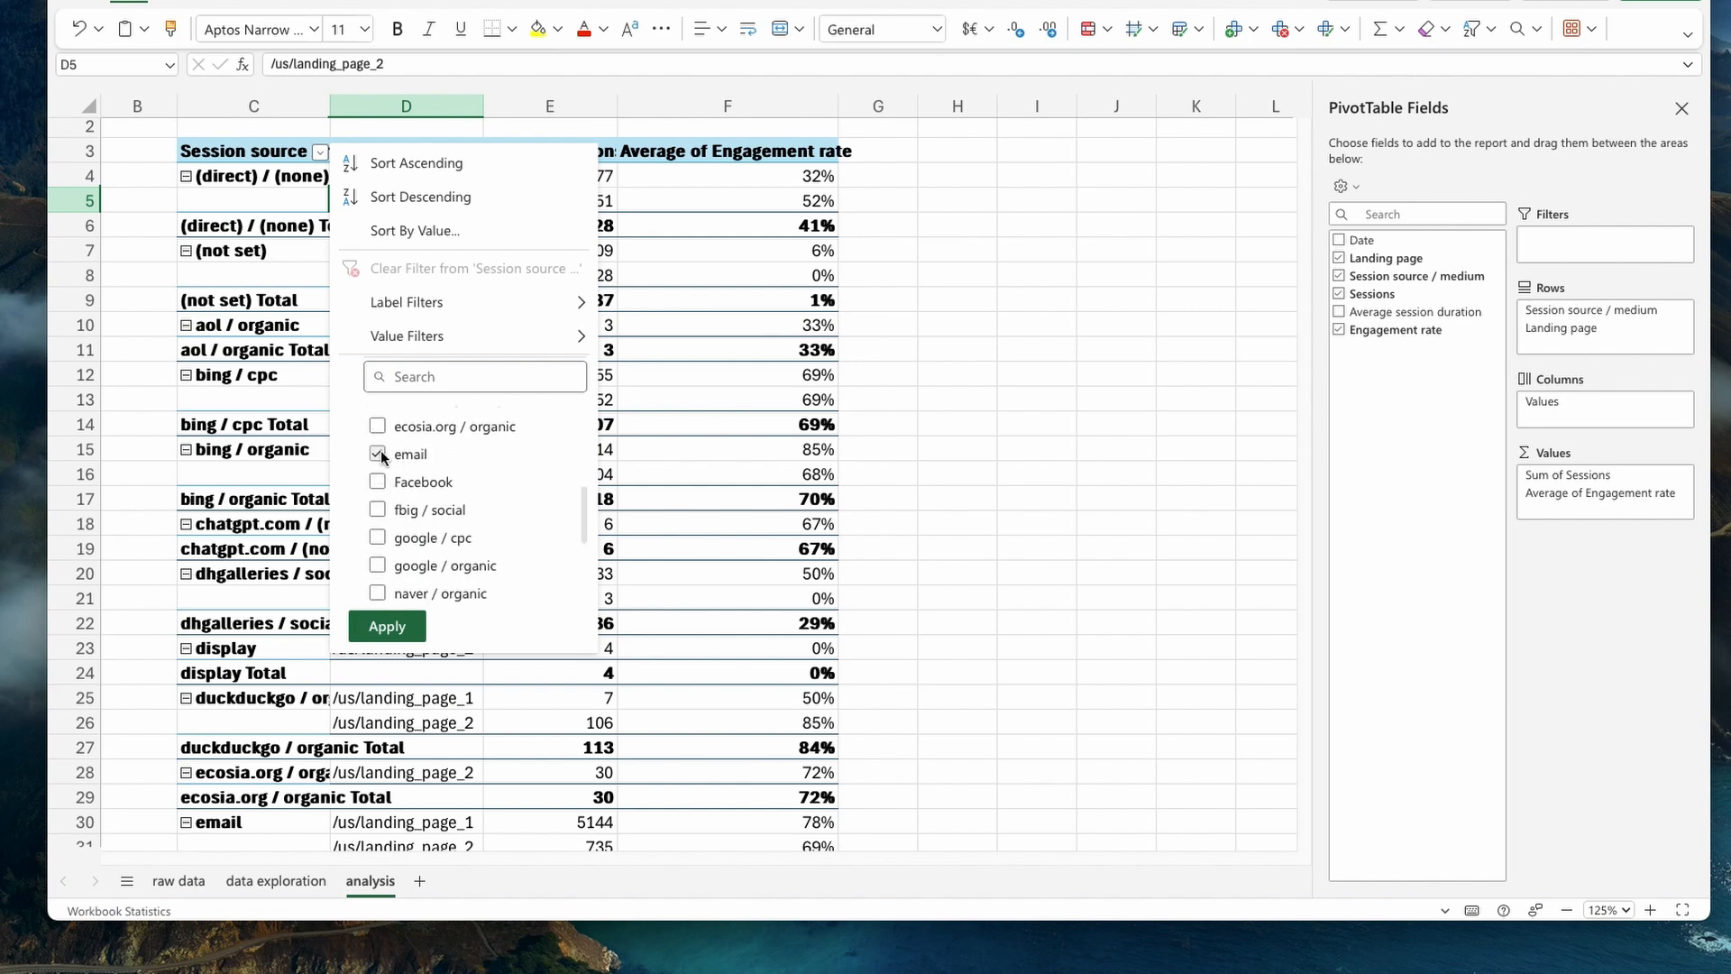
{"action": "left_click", "coordinate": [387, 626]}
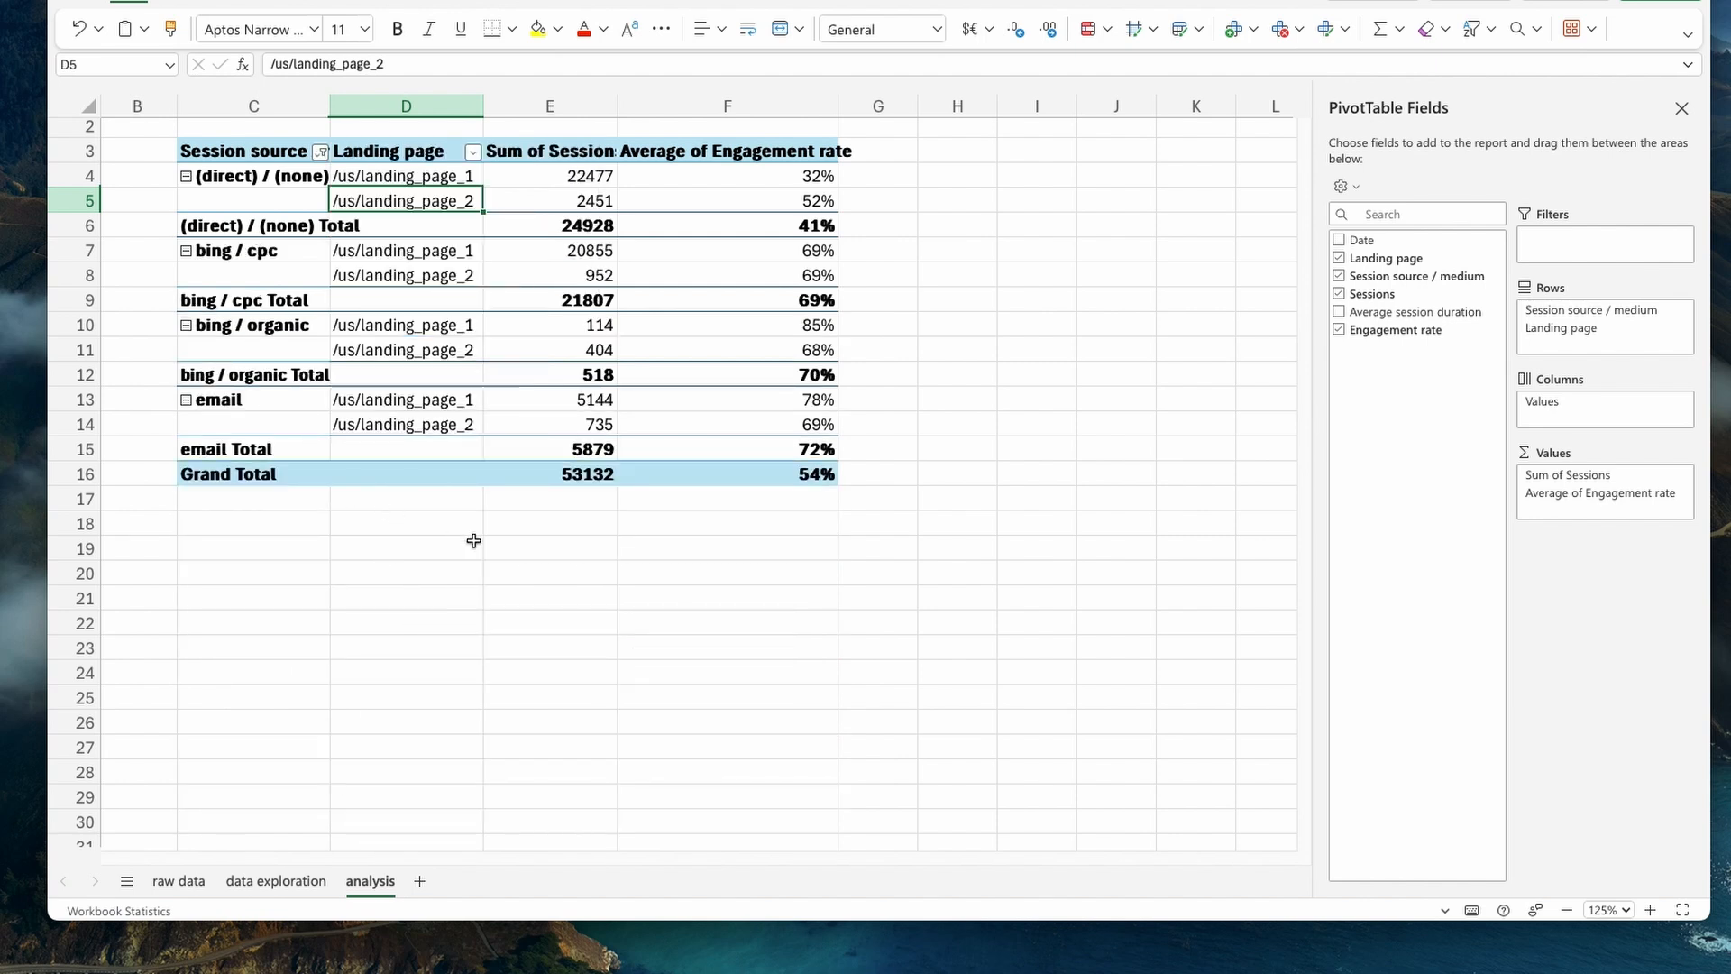
- Check the highlighted sources on the data exploration sheet and correct the analysis filter by replacing bing / organic with google / organic
{"action": "left_click", "coordinate": [298, 882]}
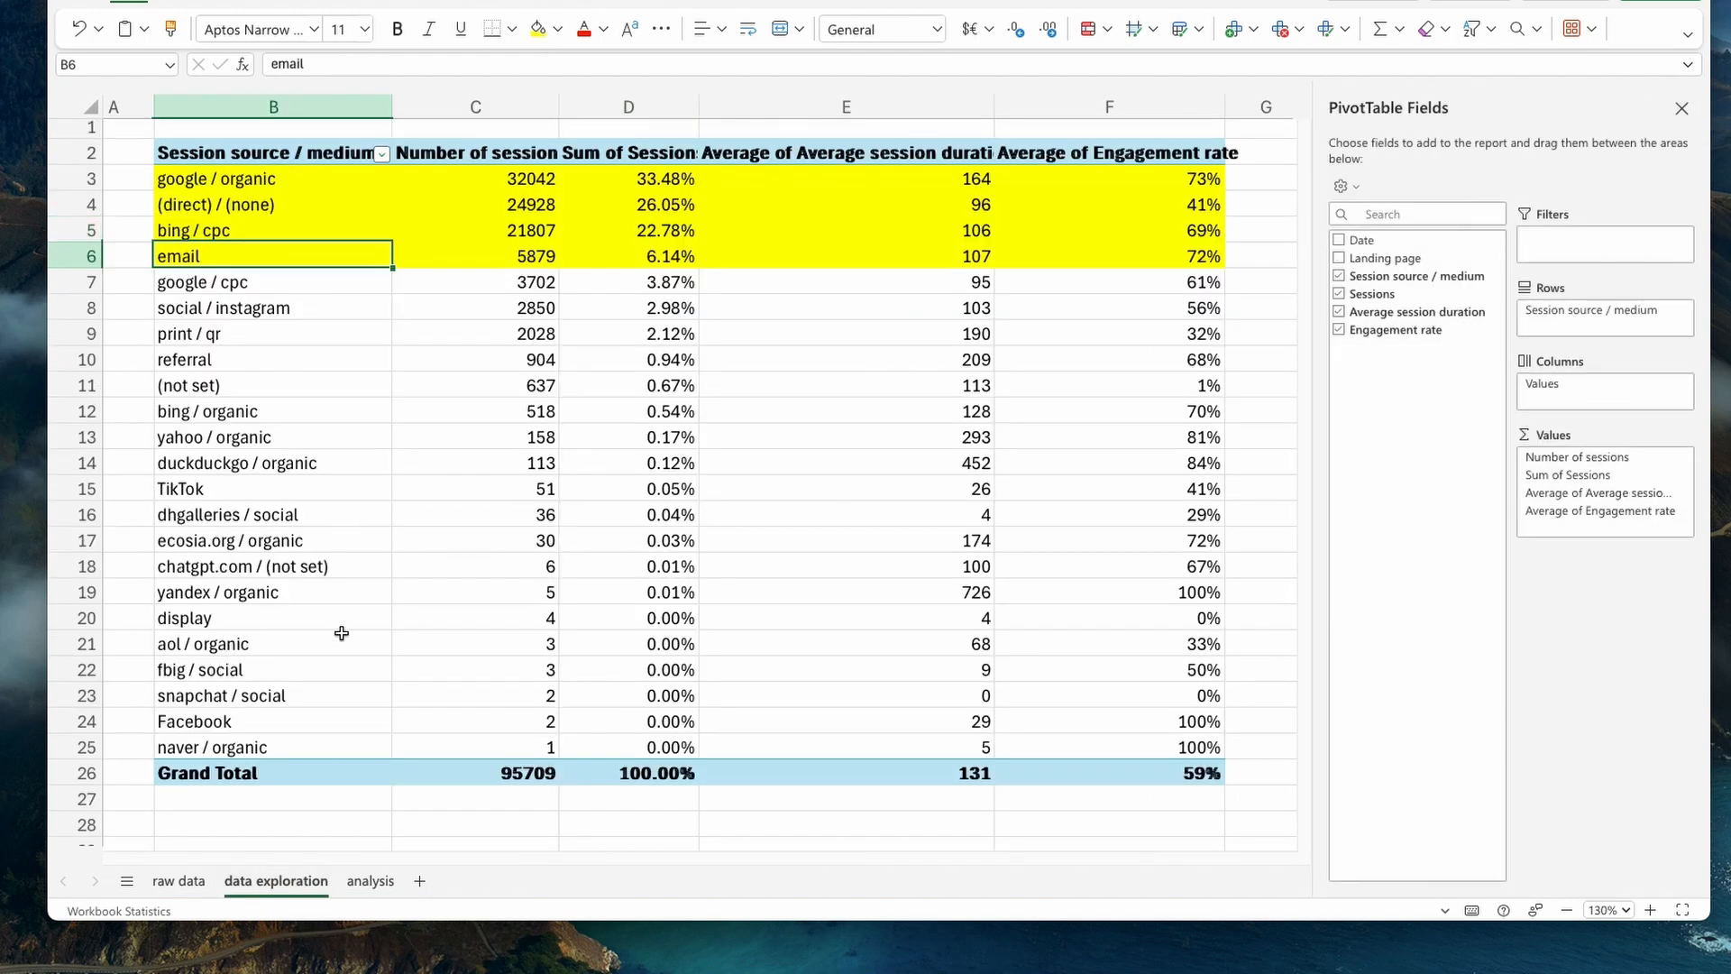
{"action": "left_click", "coordinate": [361, 884]}
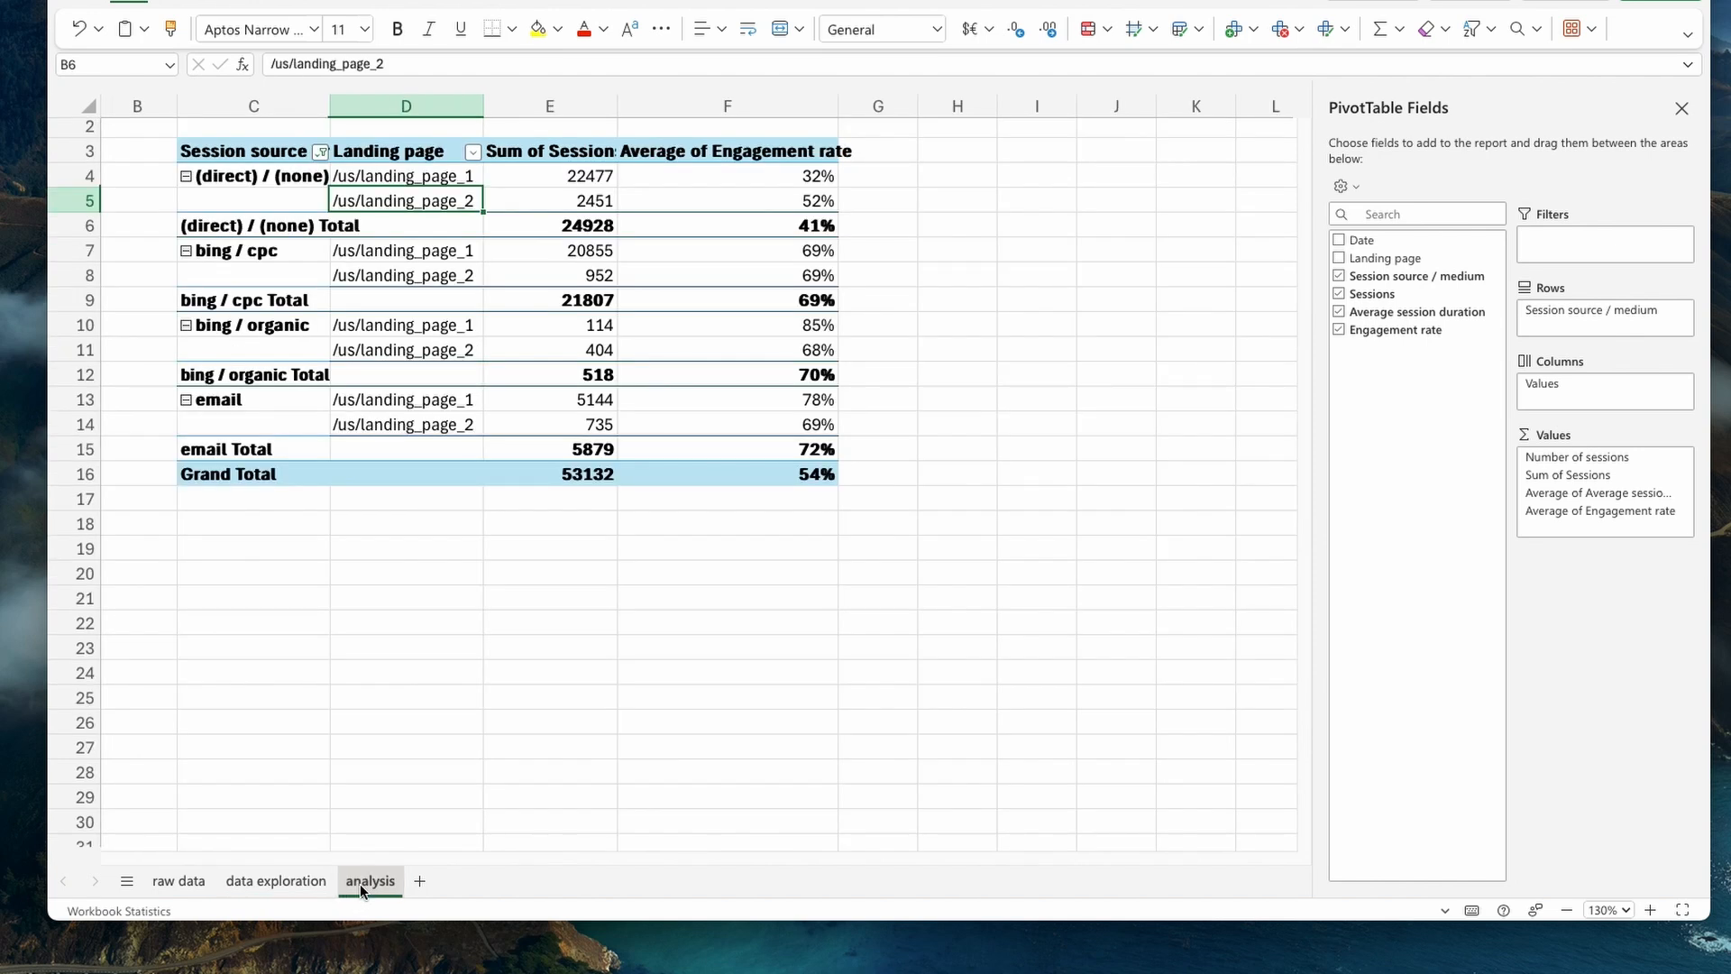
{"action": "left_click", "coordinate": [321, 153]}
{"action": "left_click", "coordinate": [376, 554]}
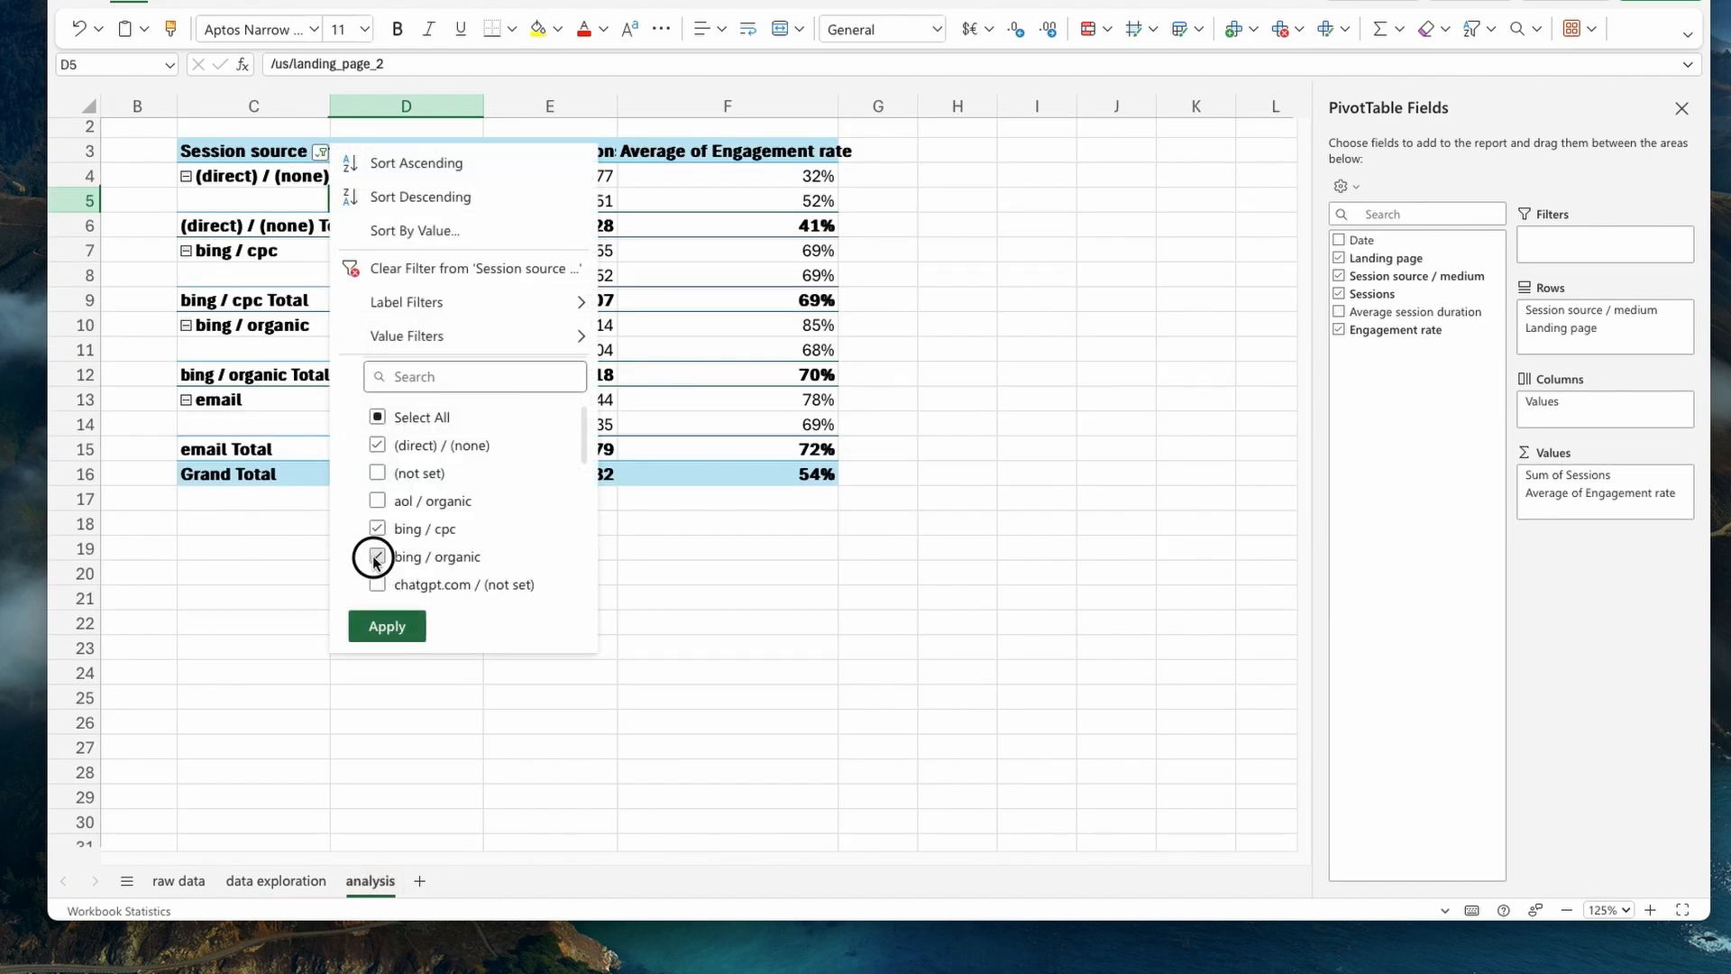
{"action": "left_click", "coordinate": [433, 586]}
{"action": "scroll", "coordinate": [389, 529], "scroll_direction": "down", "scroll_amount": 5}
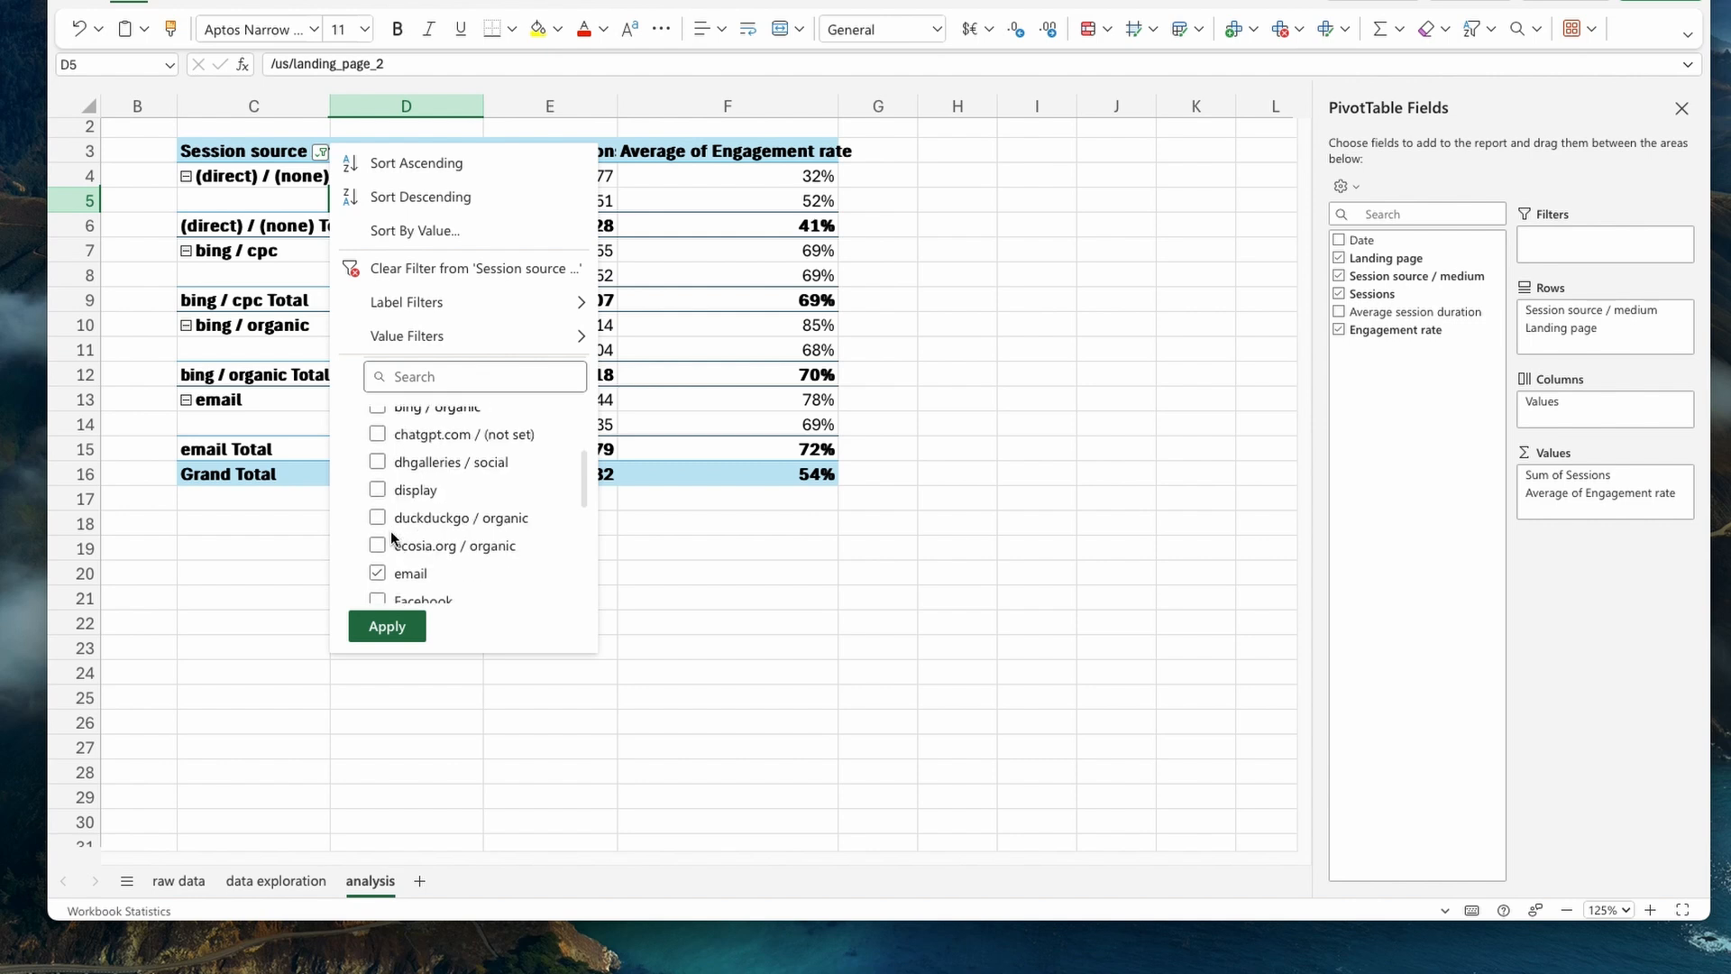
{"action": "scroll", "coordinate": [392, 540], "scroll_direction": "down", "scroll_amount": 2}
{"action": "left_click", "coordinate": [377, 588]}
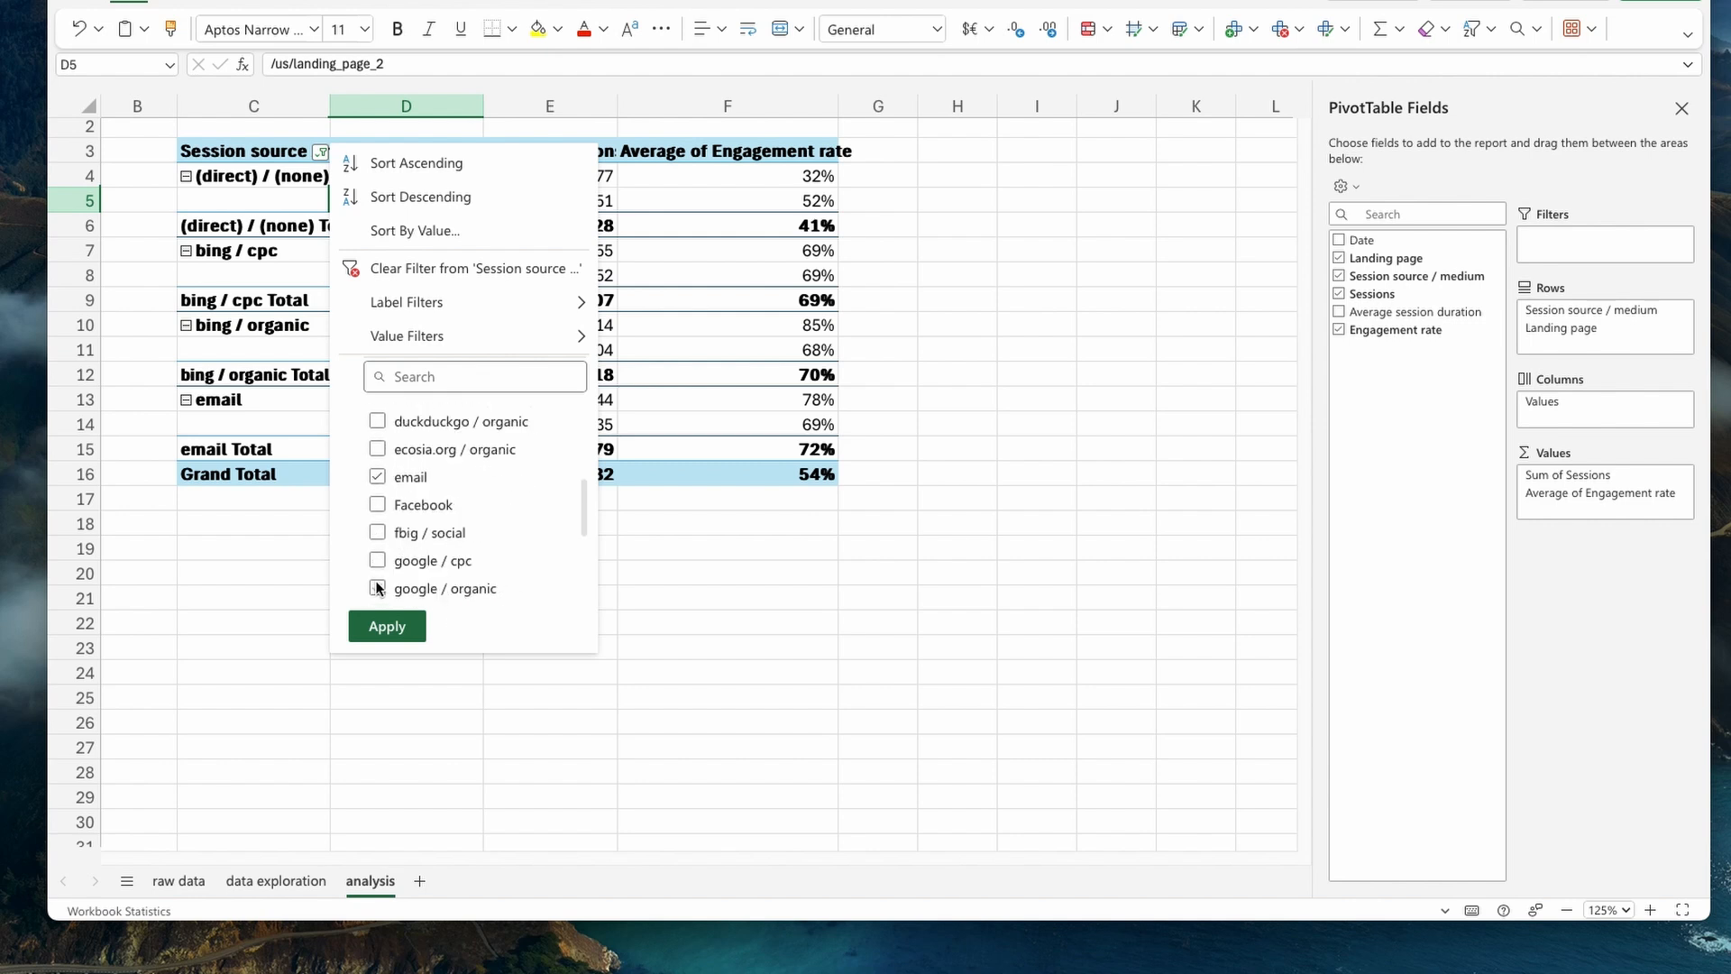
{"action": "left_click", "coordinate": [385, 626]}
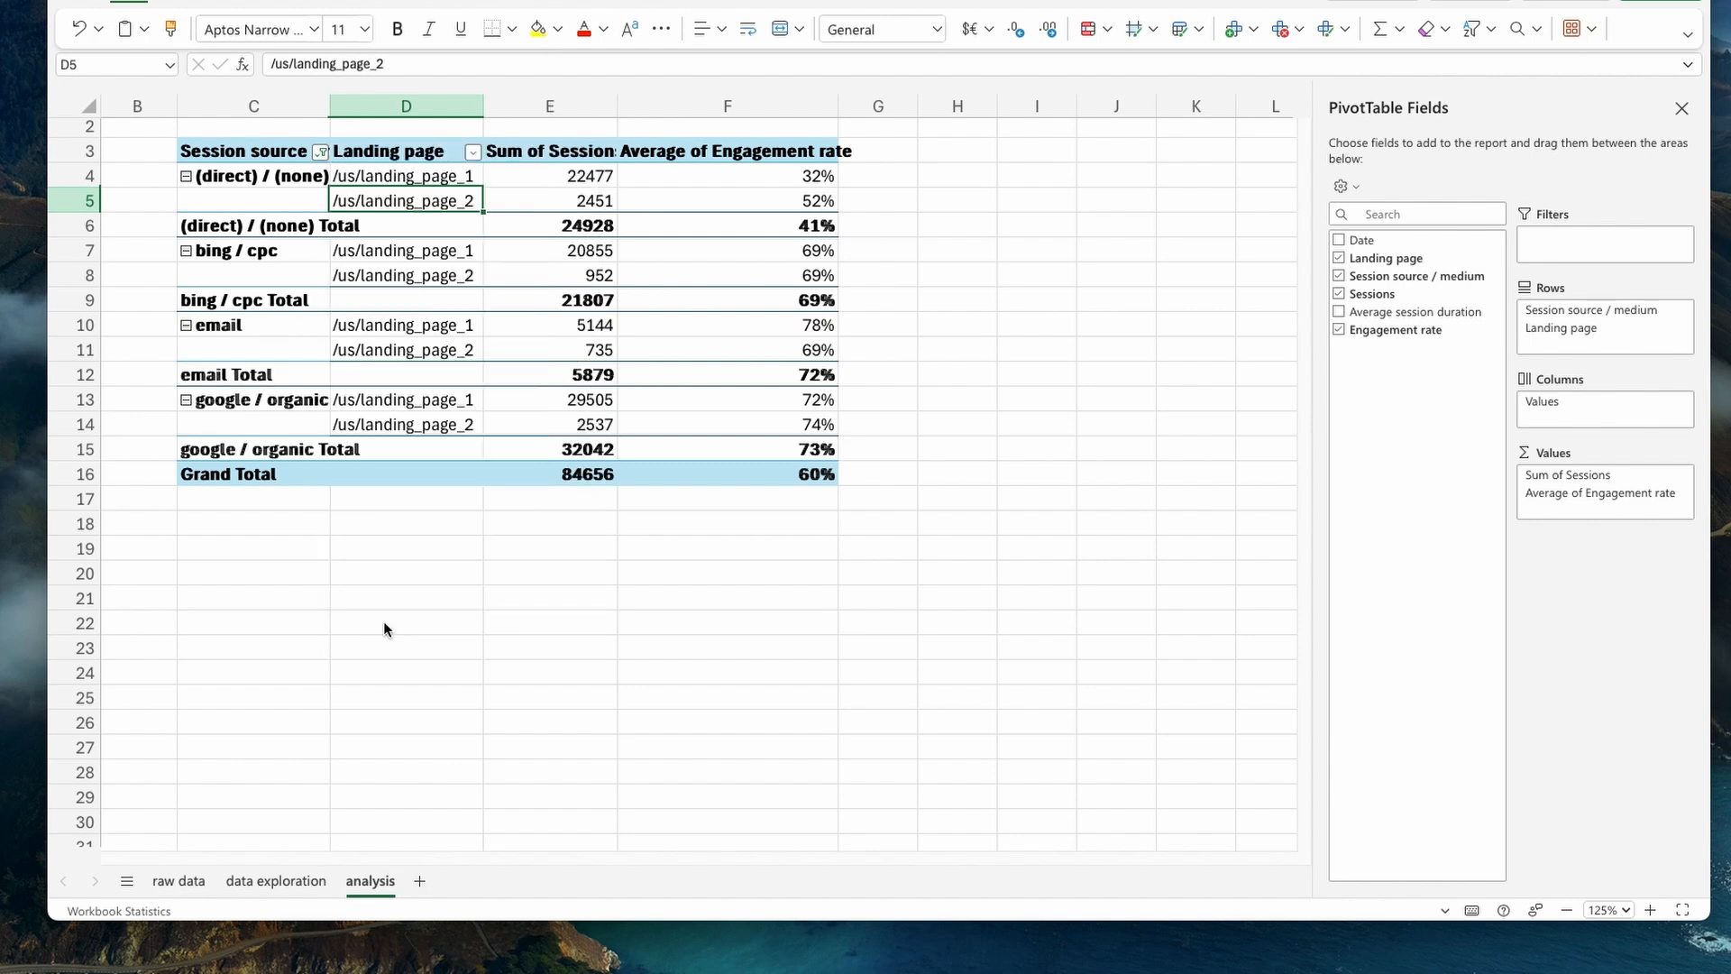
- Autofit the Session source / medium column and set the analysis sheet's zoom to 150%
{"action": "double_click", "coordinate": [329, 106]}
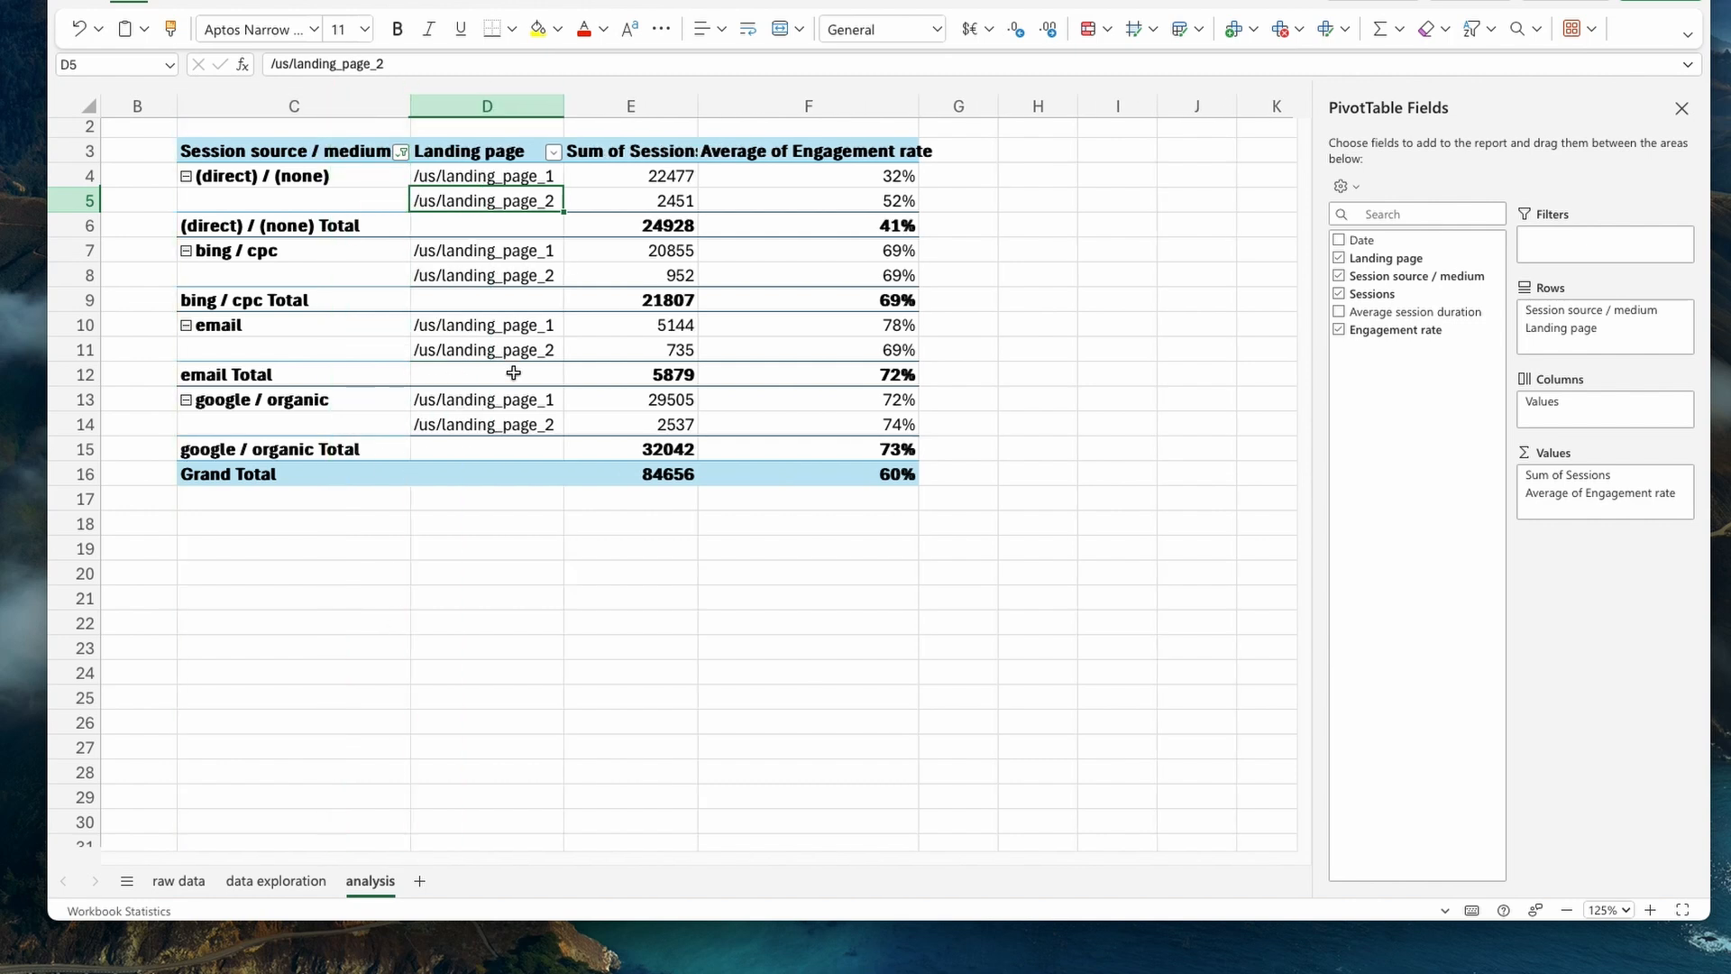
{"action": "left_click", "coordinate": [1626, 911]}
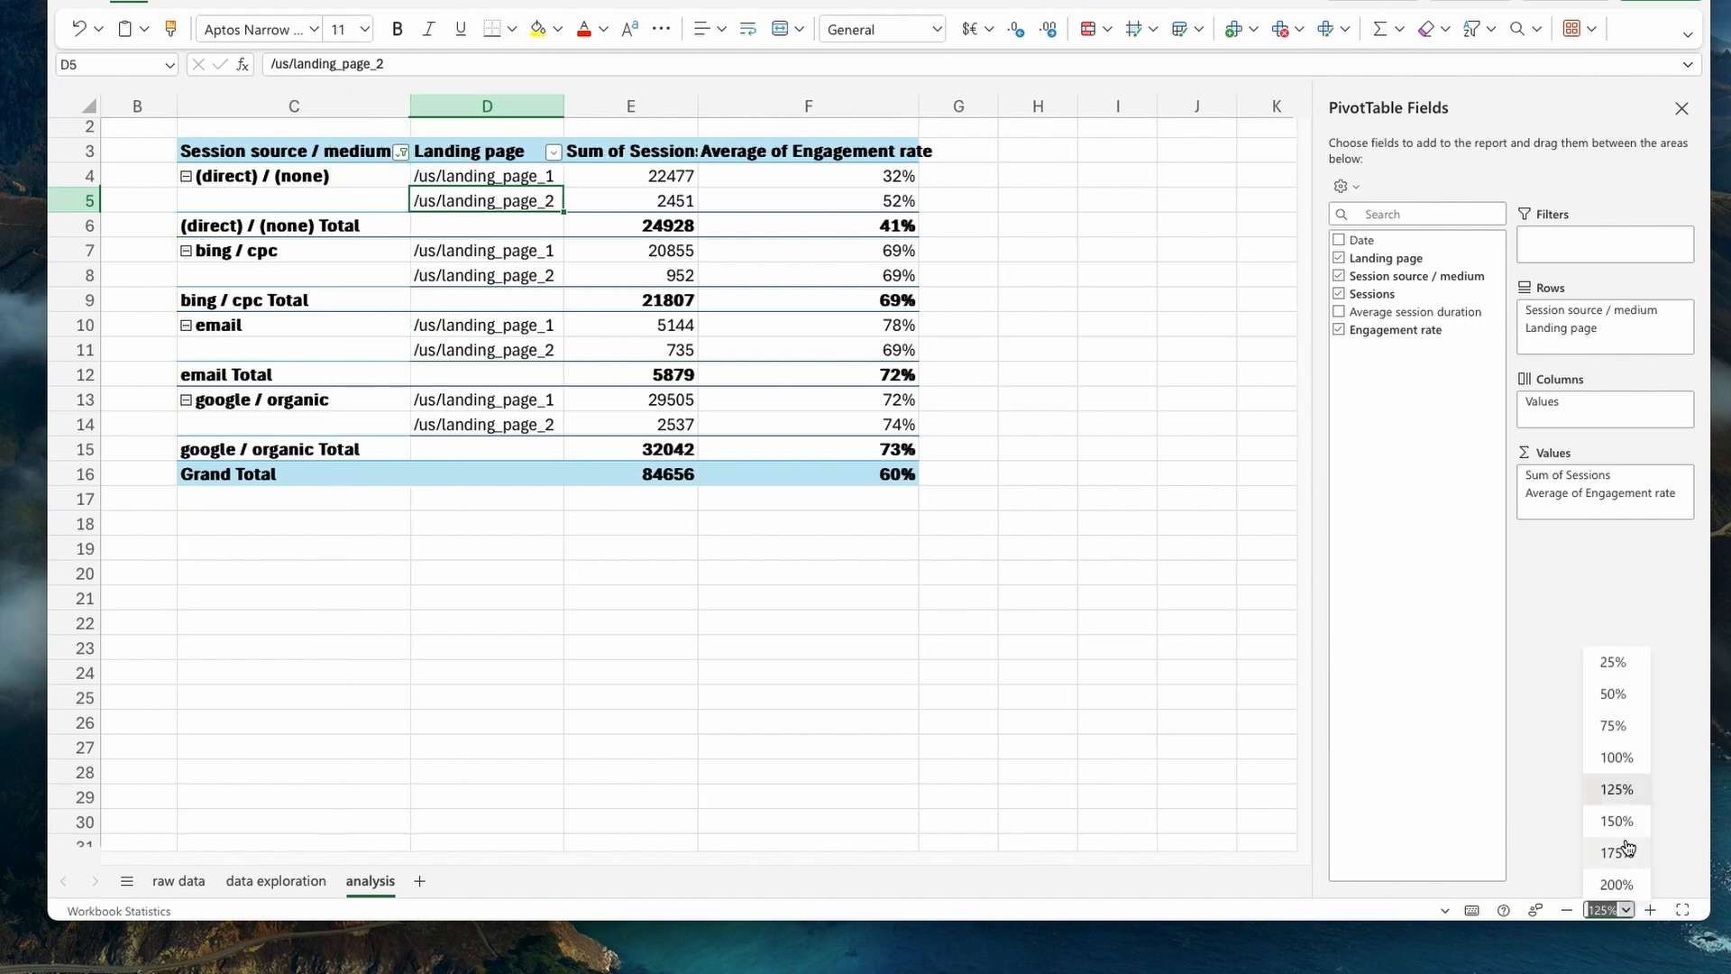
{"action": "left_click", "coordinate": [1634, 823]}
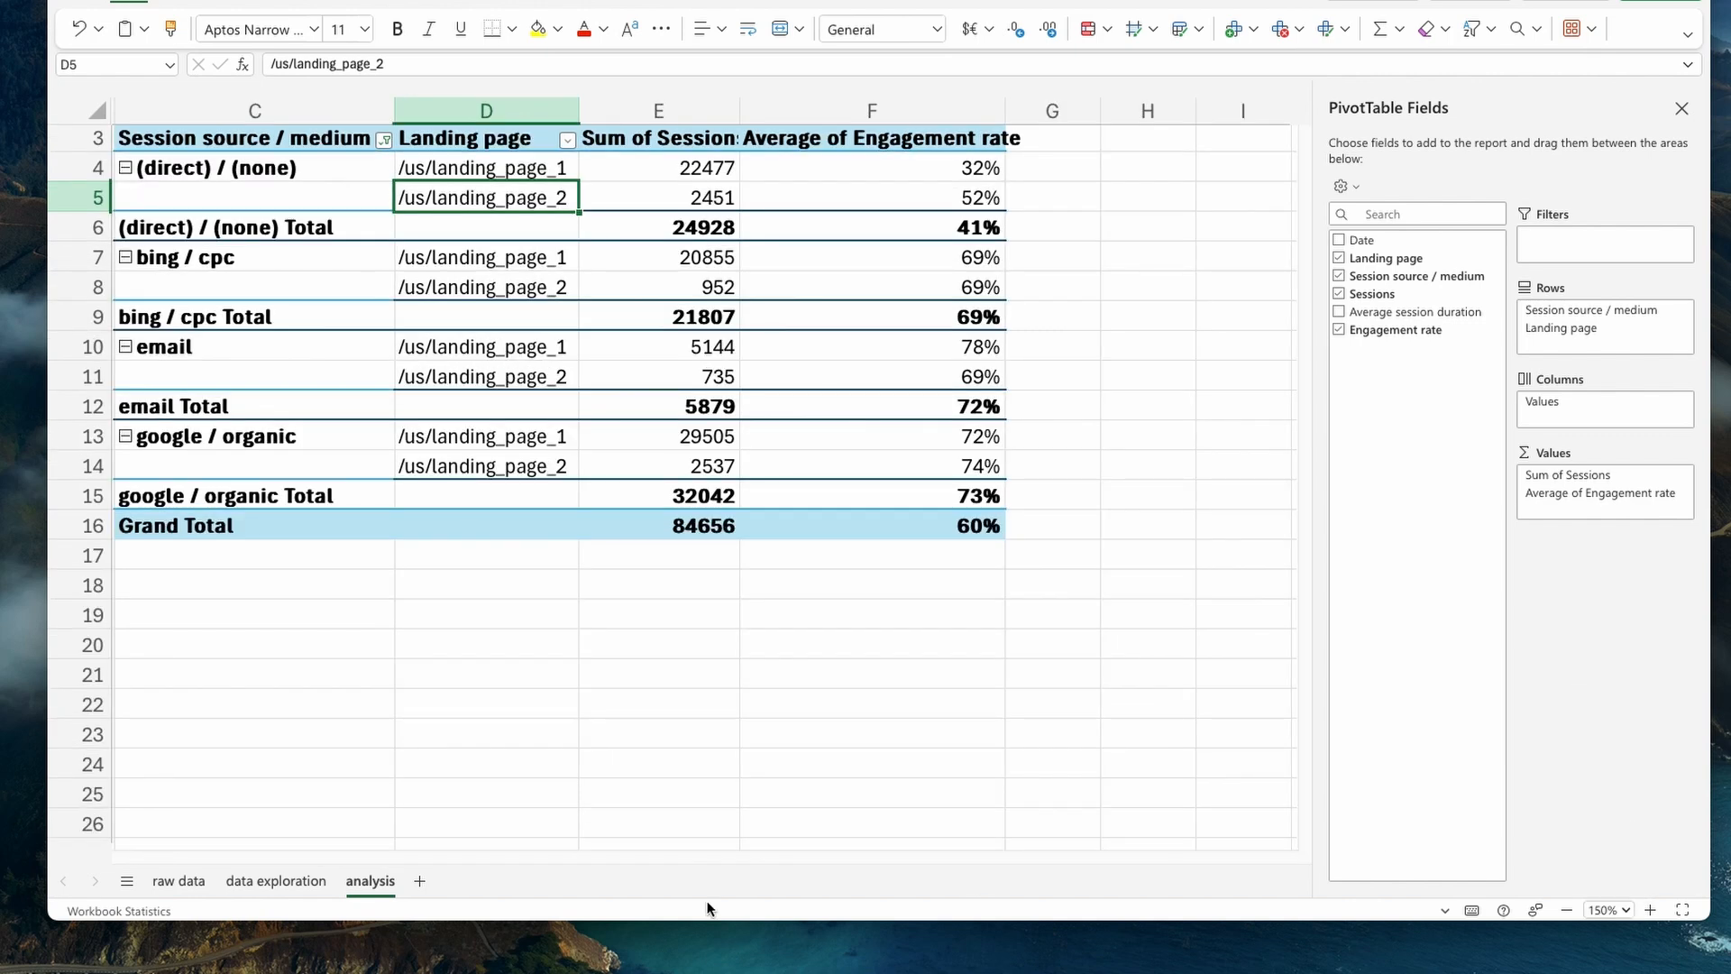
{"action": "scroll", "coordinate": [383, 677], "scroll_direction": "up", "scroll_amount": 1}
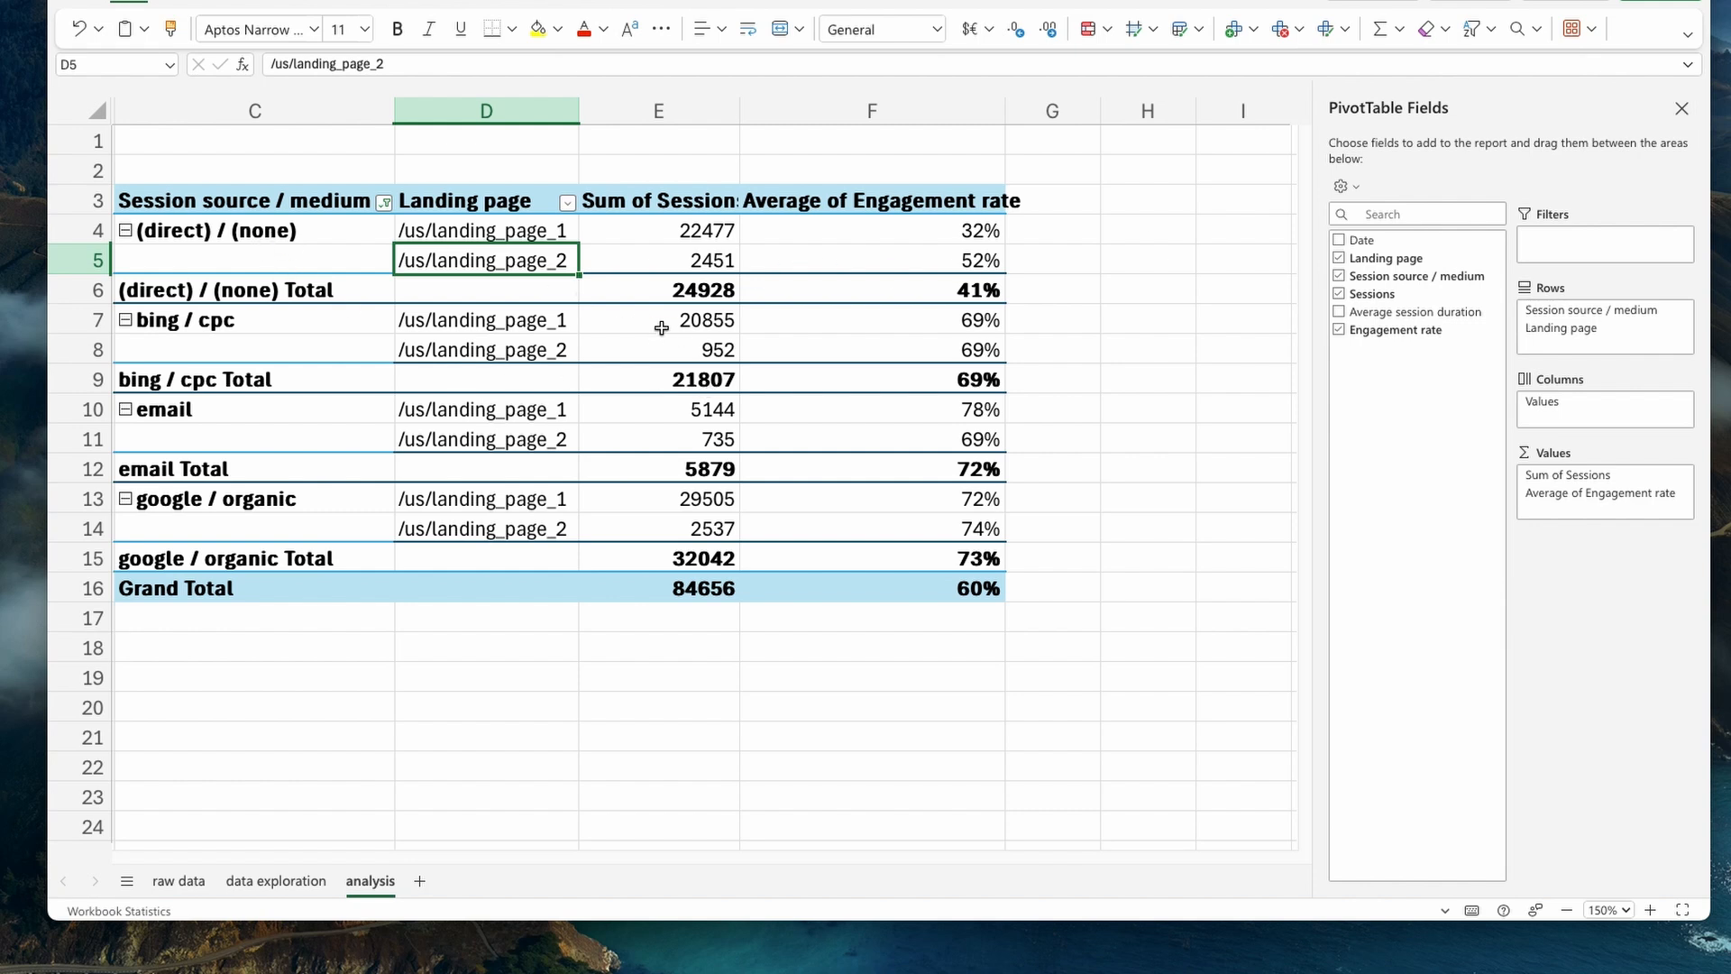
- Turn off the Session source / medium subtotals and remove the grand total from the analysis PivotTable
{"action": "right_click", "coordinate": [349, 286]}
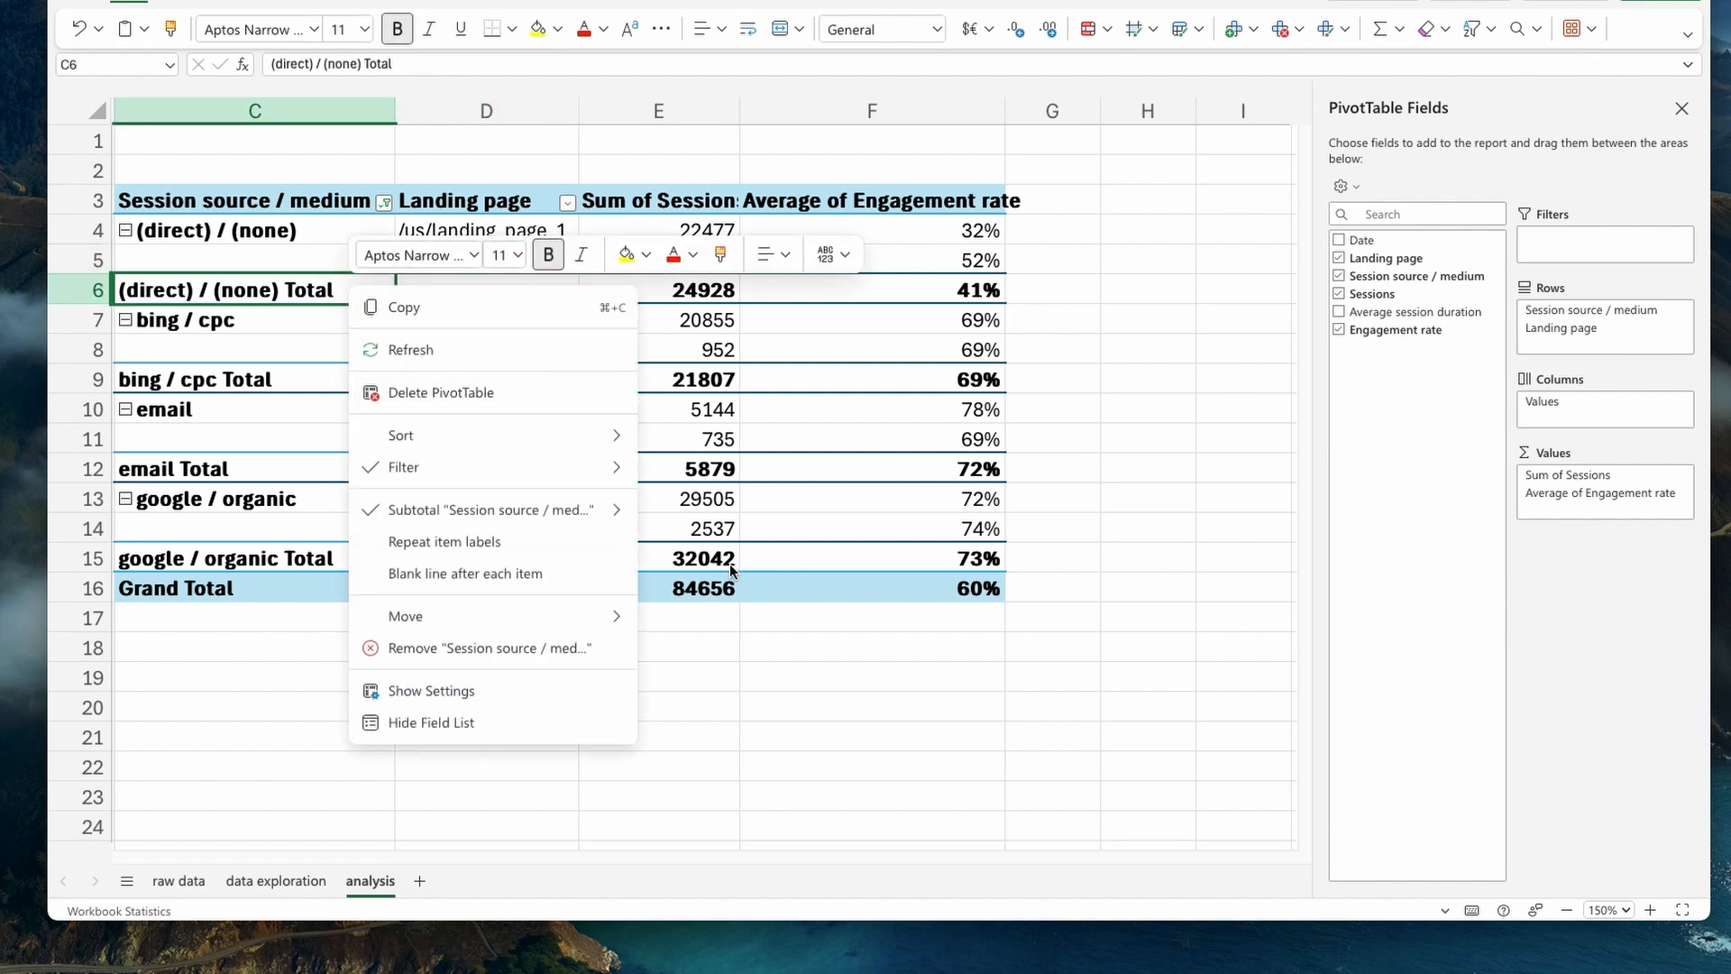
{"action": "mouse_move", "coordinate": [578, 520]}
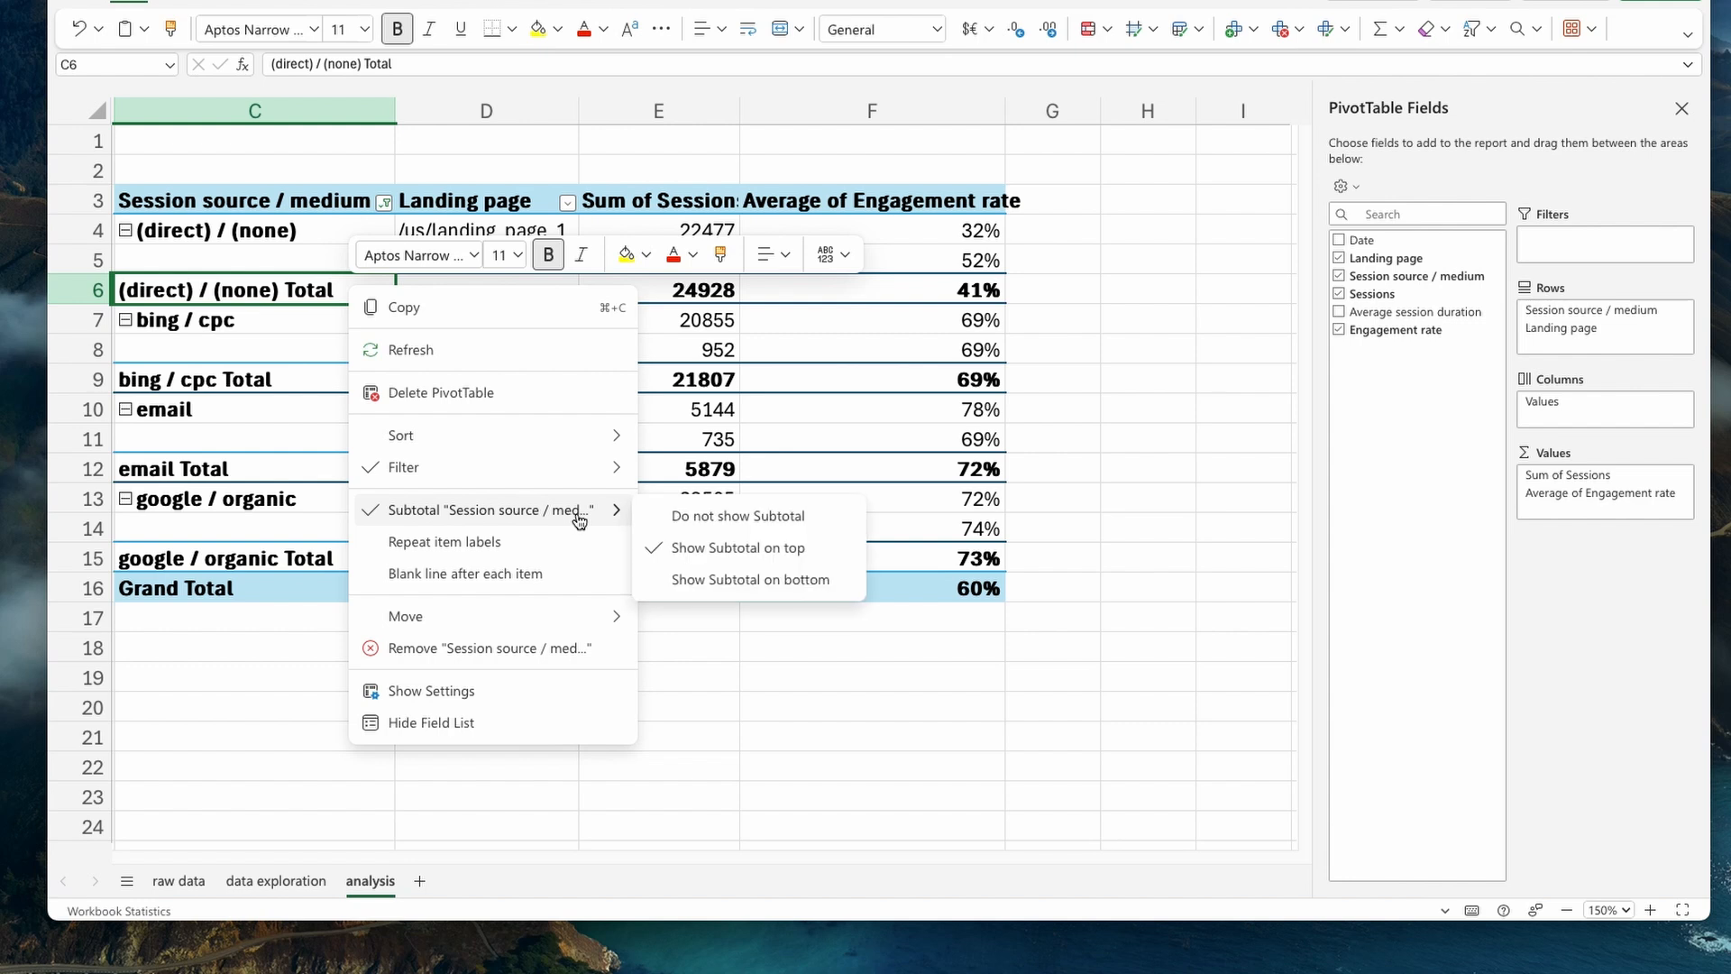
{"action": "left_click", "coordinate": [690, 515]}
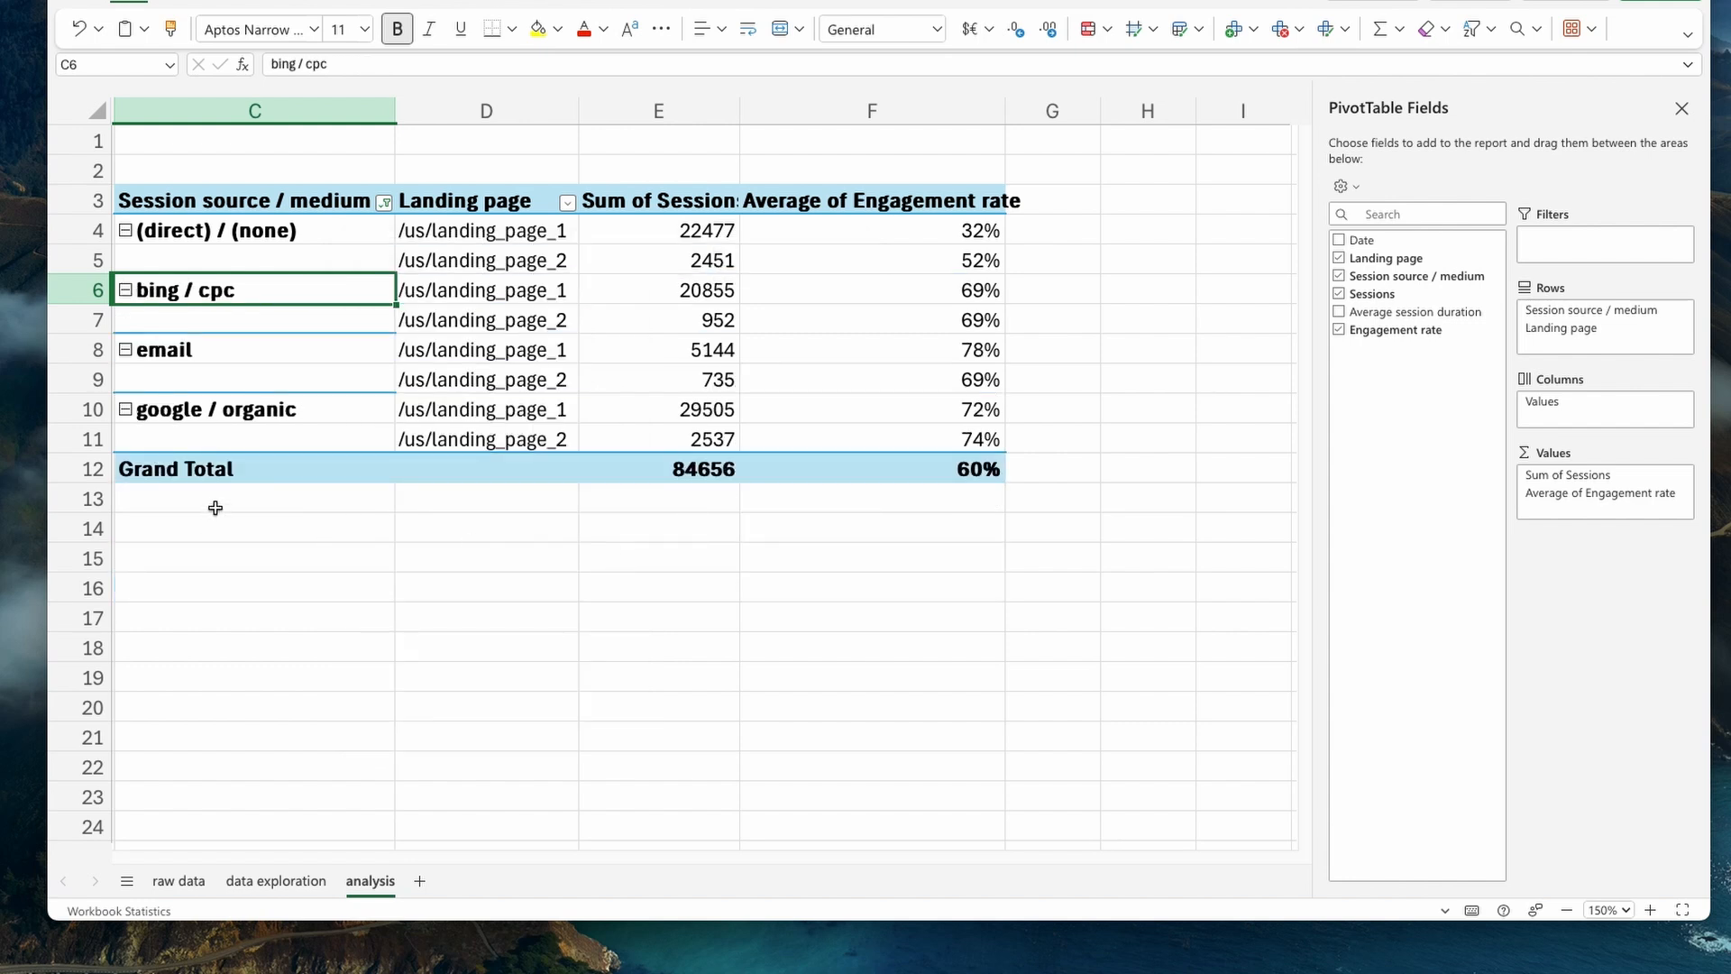
{"action": "right_click", "coordinate": [236, 477]}
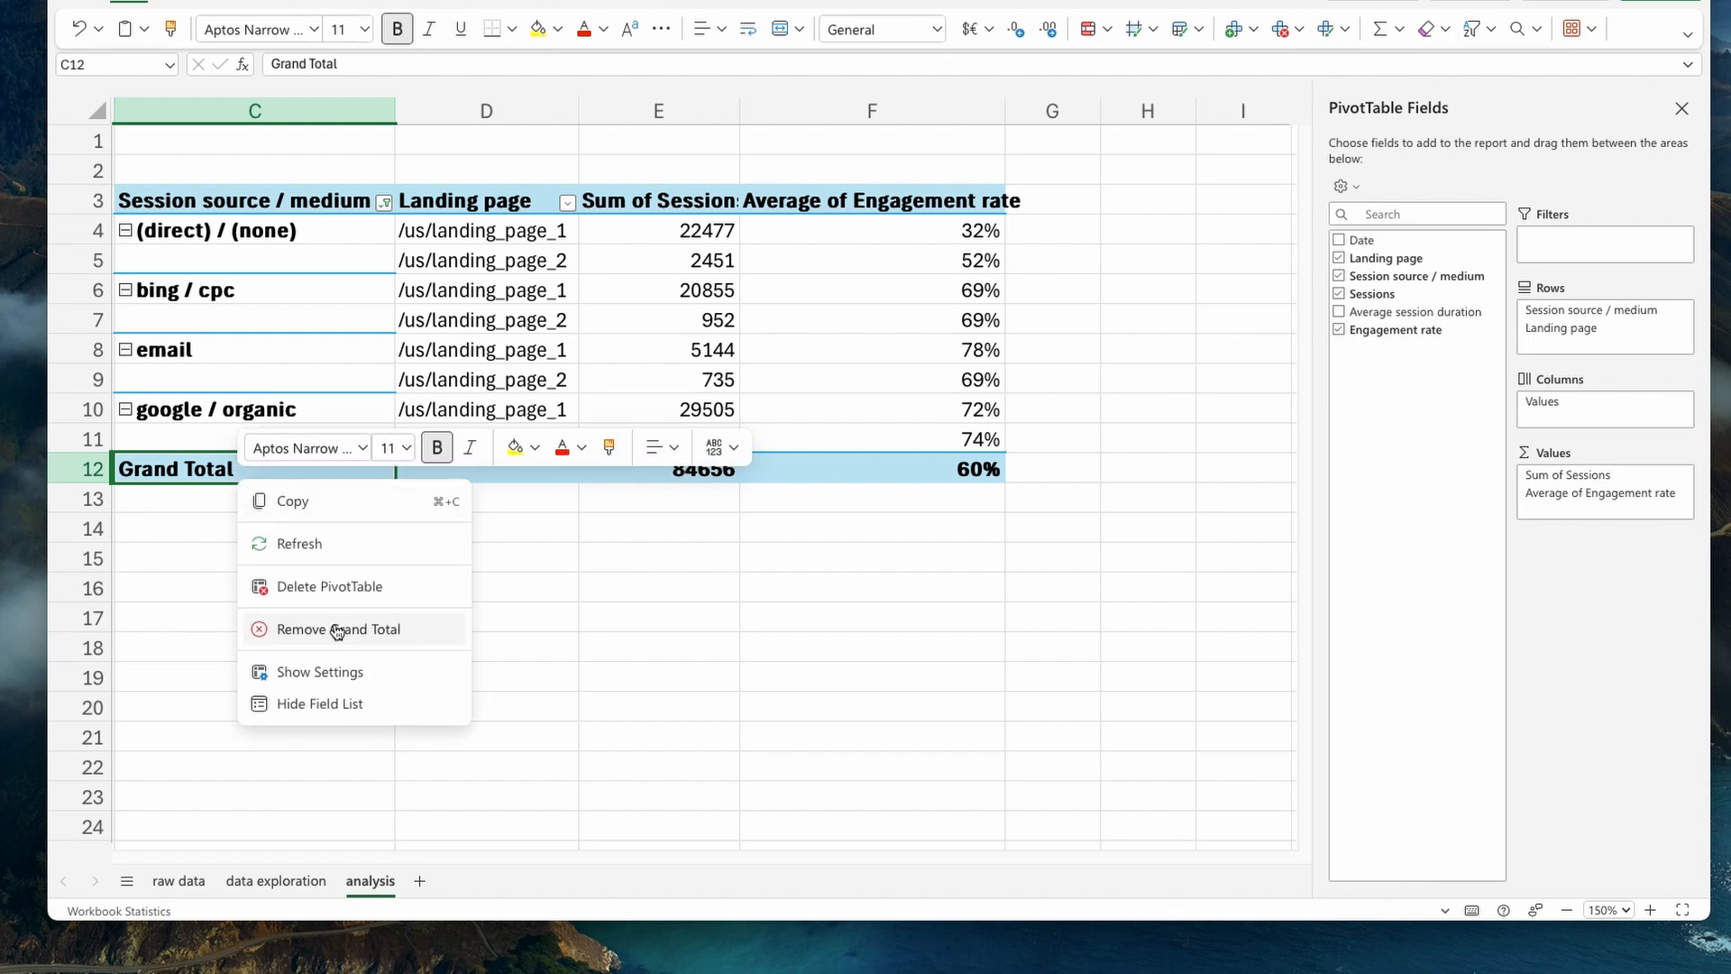
{"action": "left_click", "coordinate": [337, 630]}
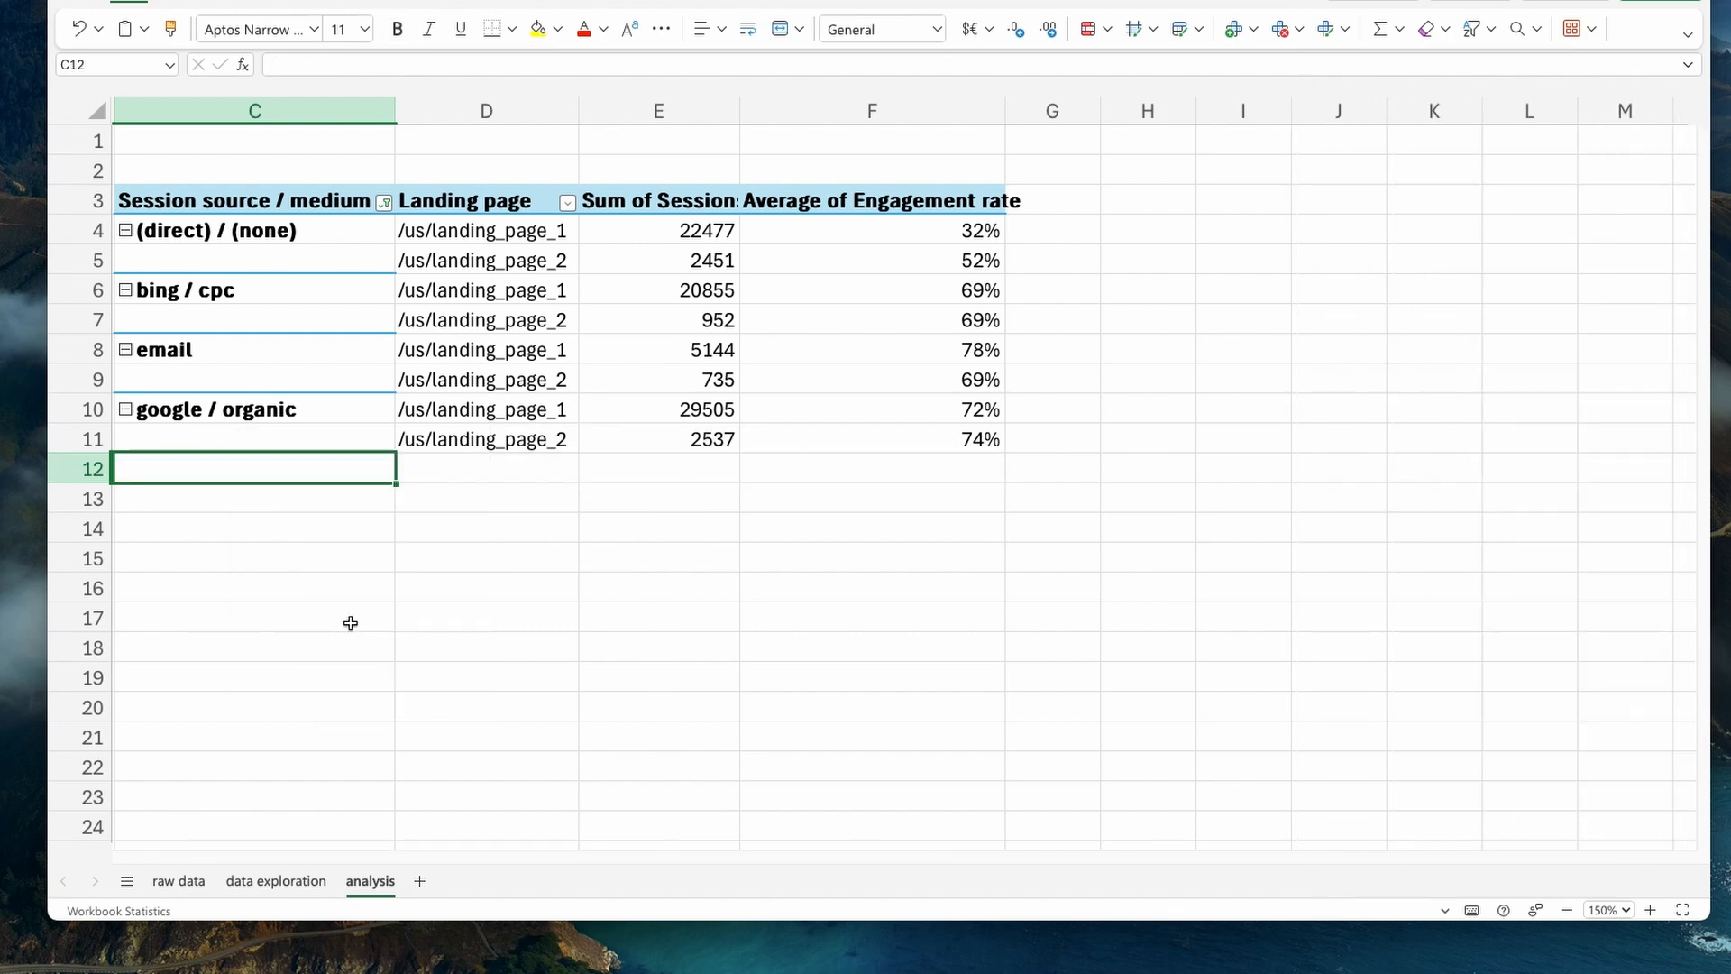
{"action": "left_click", "coordinate": [572, 577]}
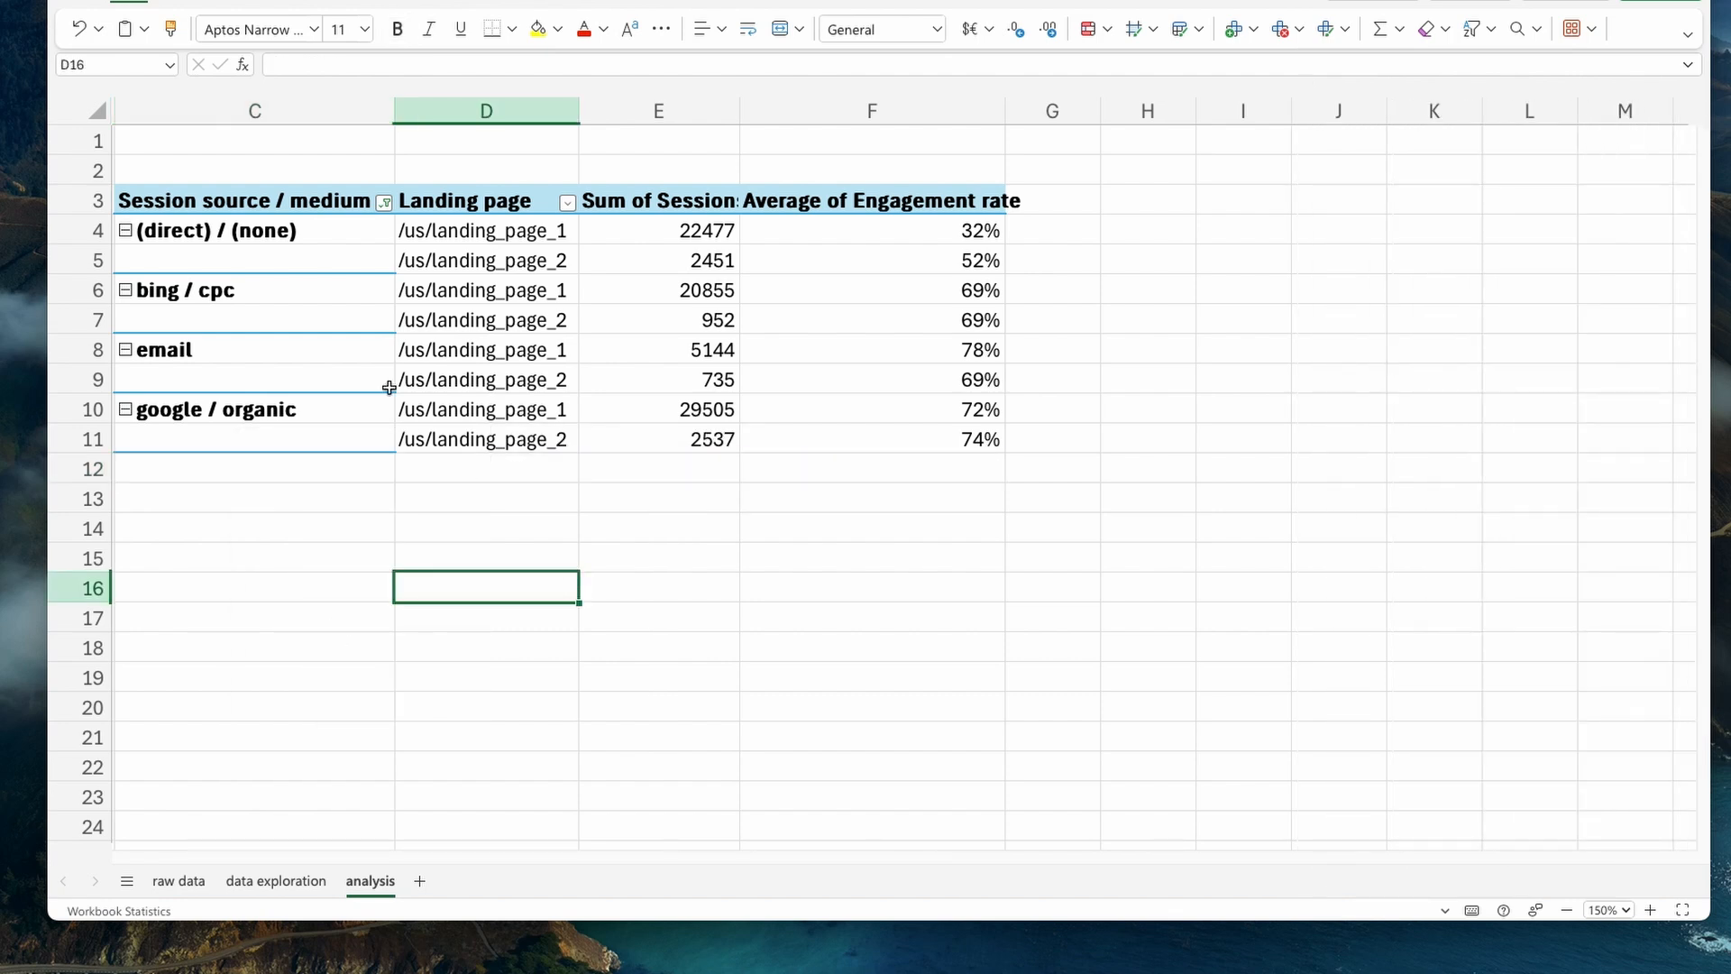
- Compare sessions and average engagement rate between the two landing pages for each of the four filtered traffic sources
{"action": "left_click", "coordinate": [285, 297]}
{"action": "left_click", "coordinate": [279, 351]}
{"action": "left_click", "coordinate": [289, 408]}
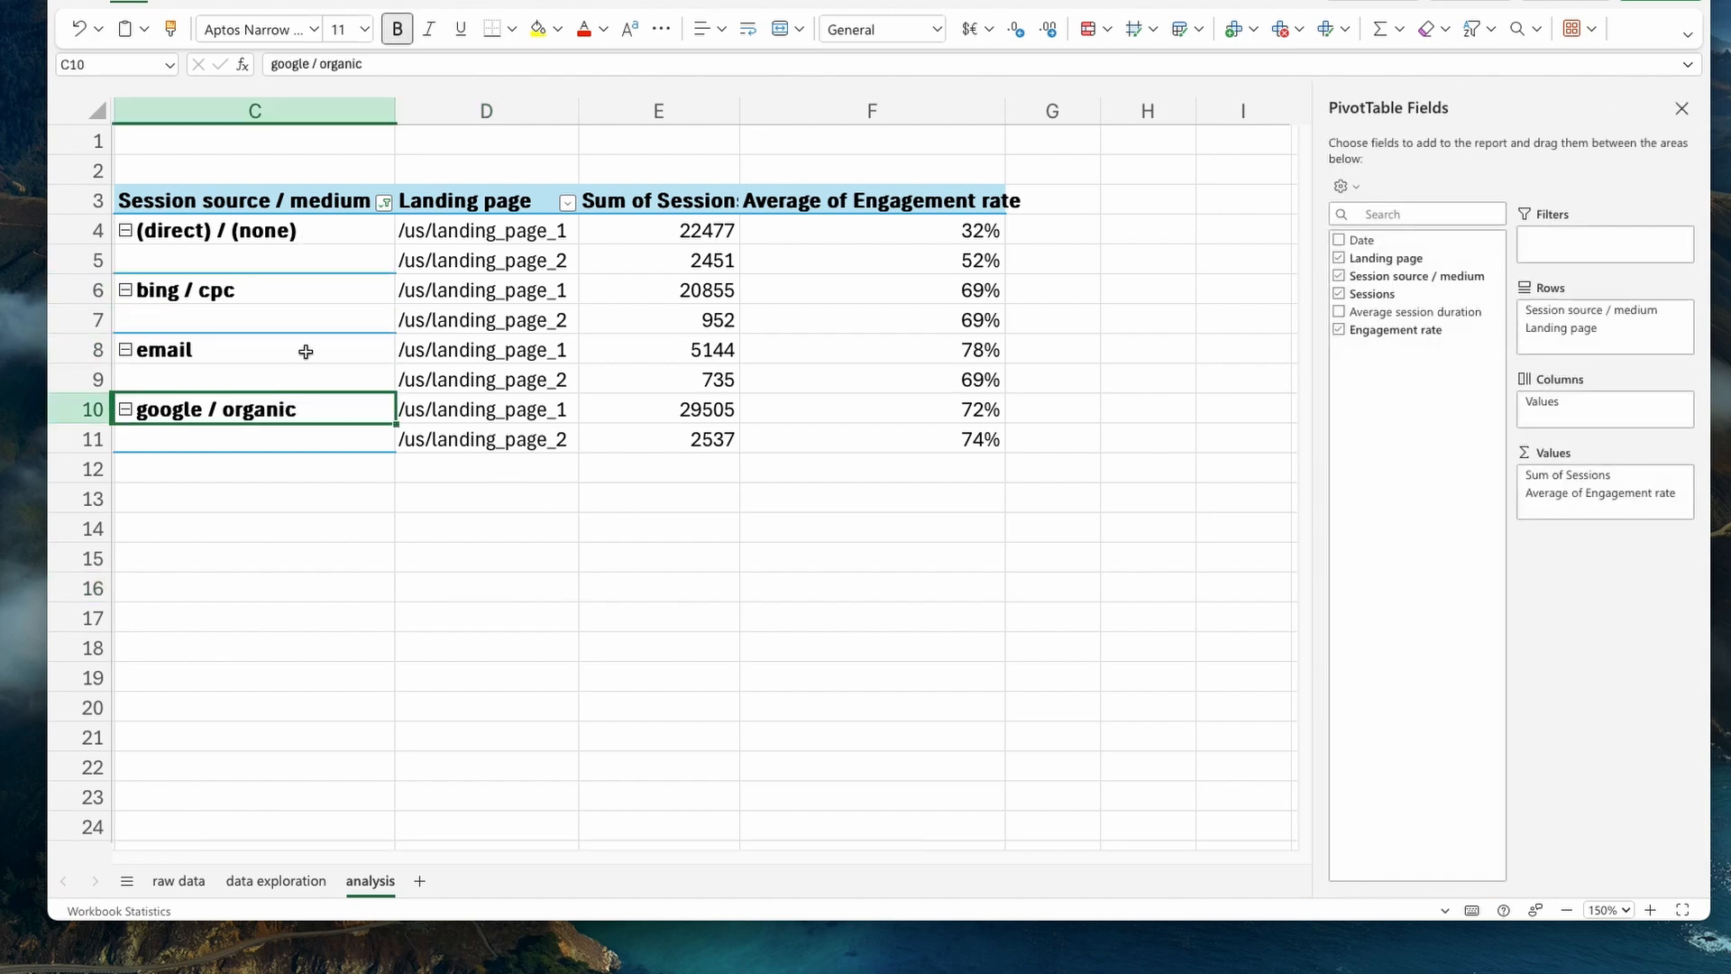
{"action": "left_click", "coordinate": [303, 235]}
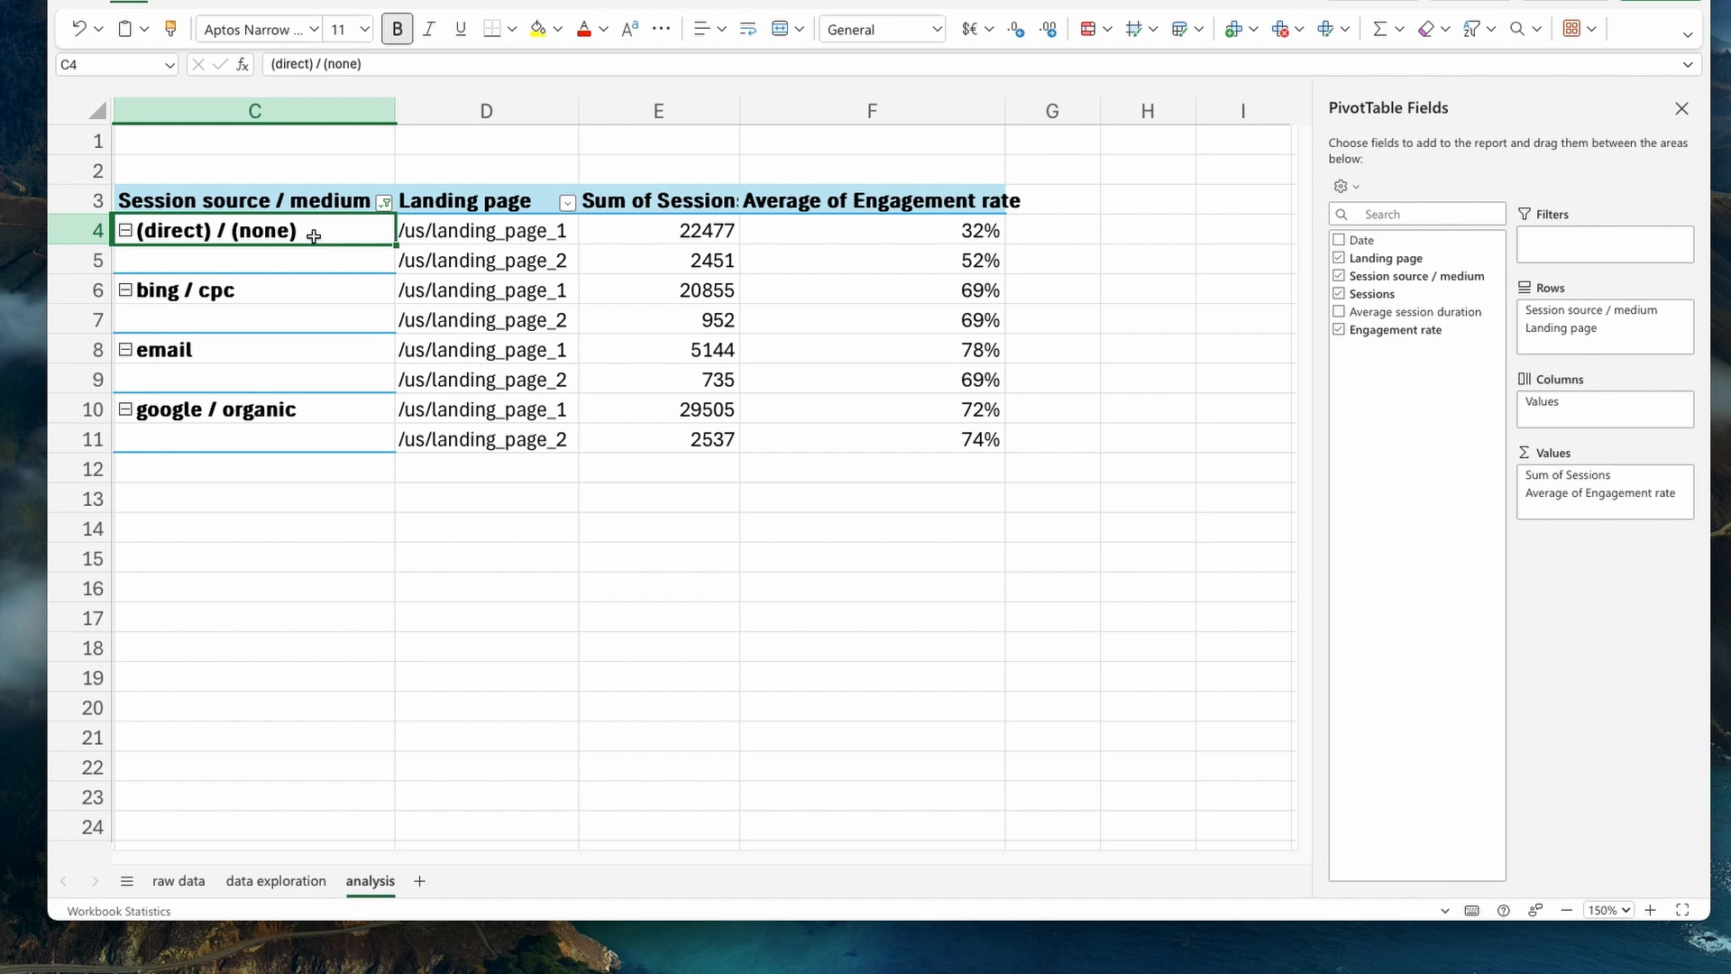
{"action": "left_click", "coordinate": [269, 300]}
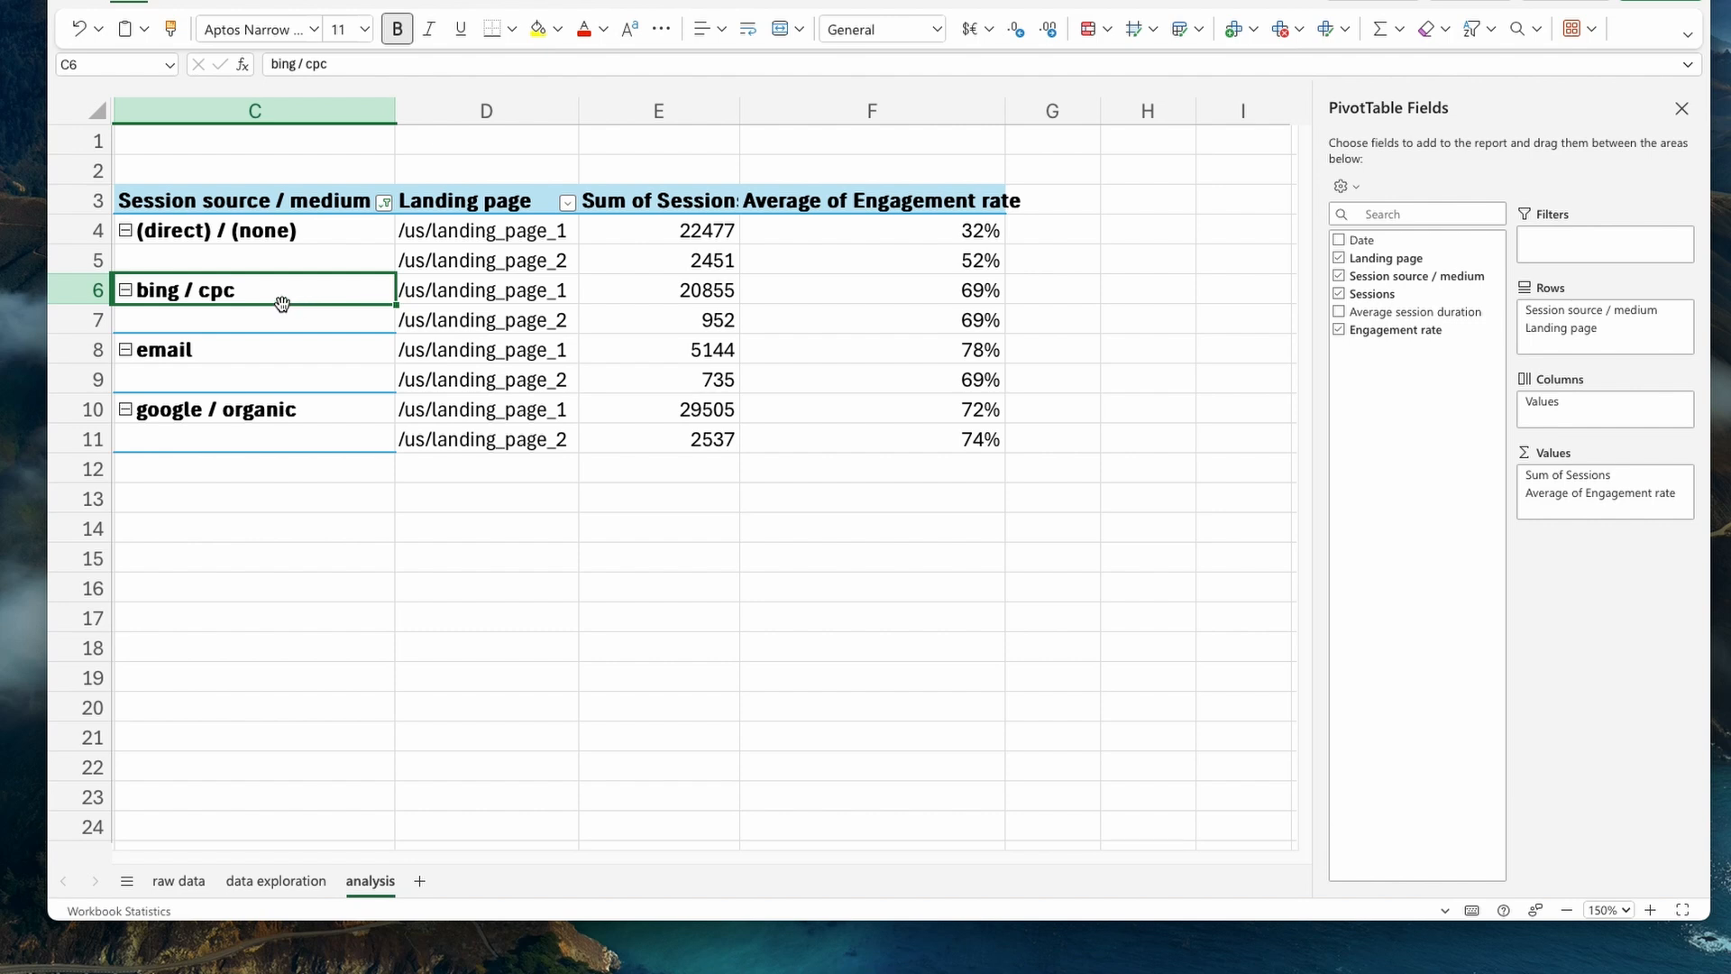
{"action": "left_click", "coordinate": [178, 351]}
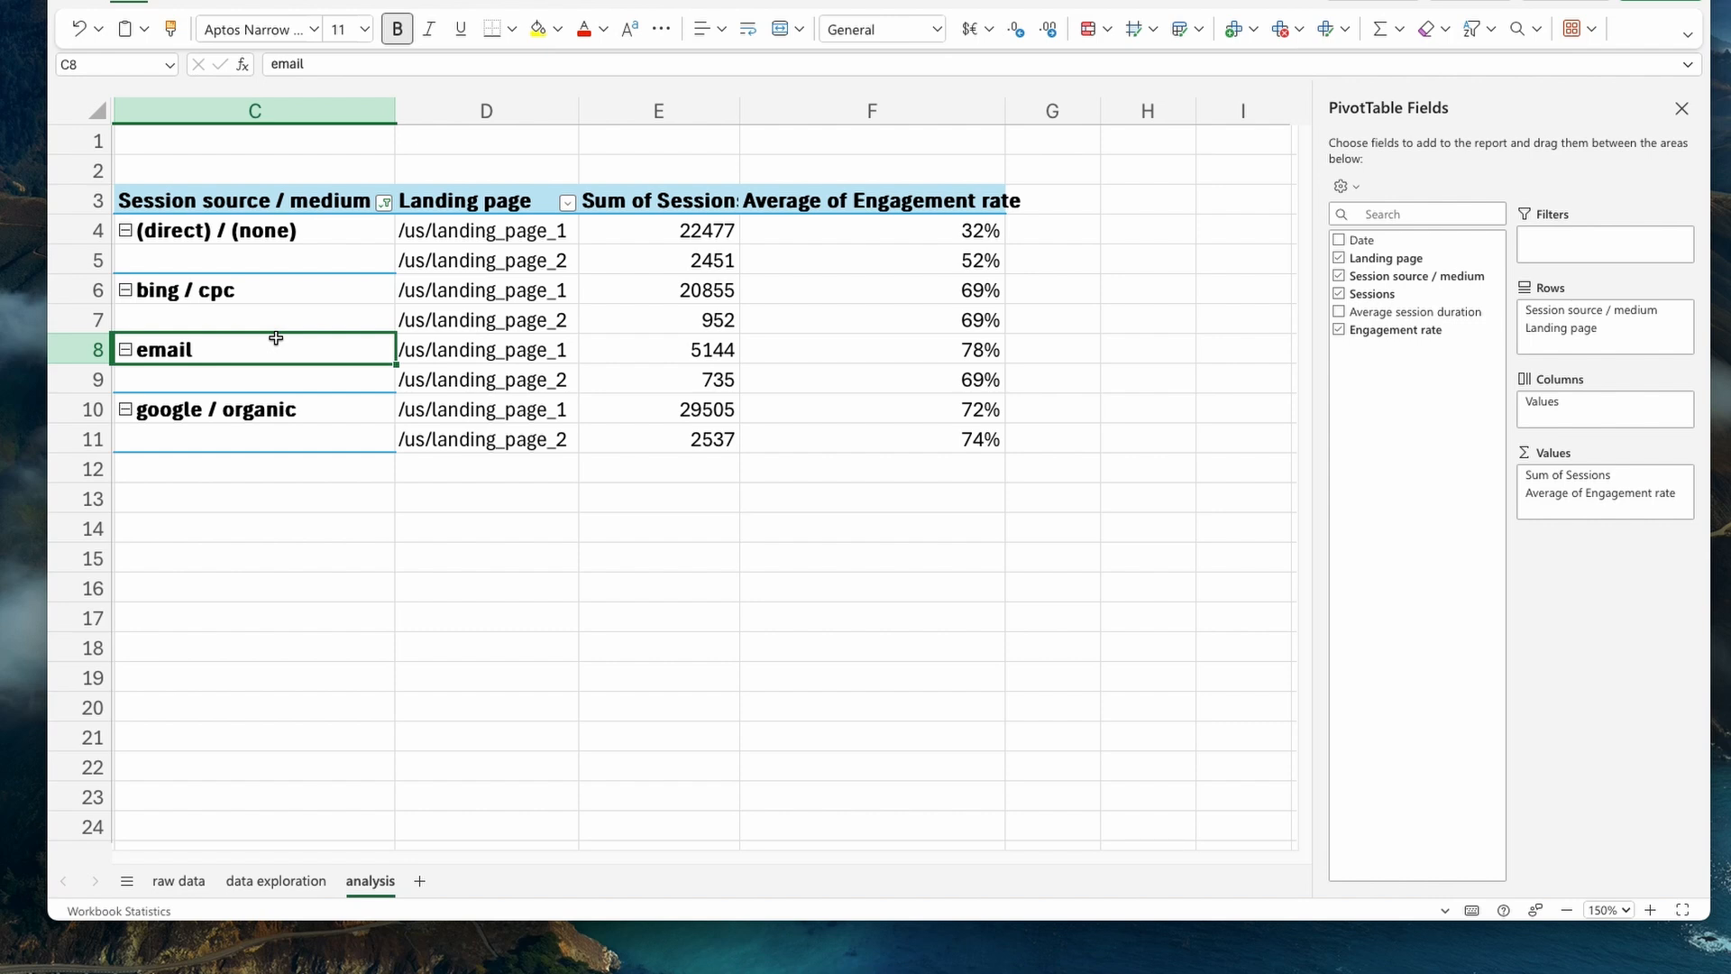
{"action": "left_click", "coordinate": [269, 420]}
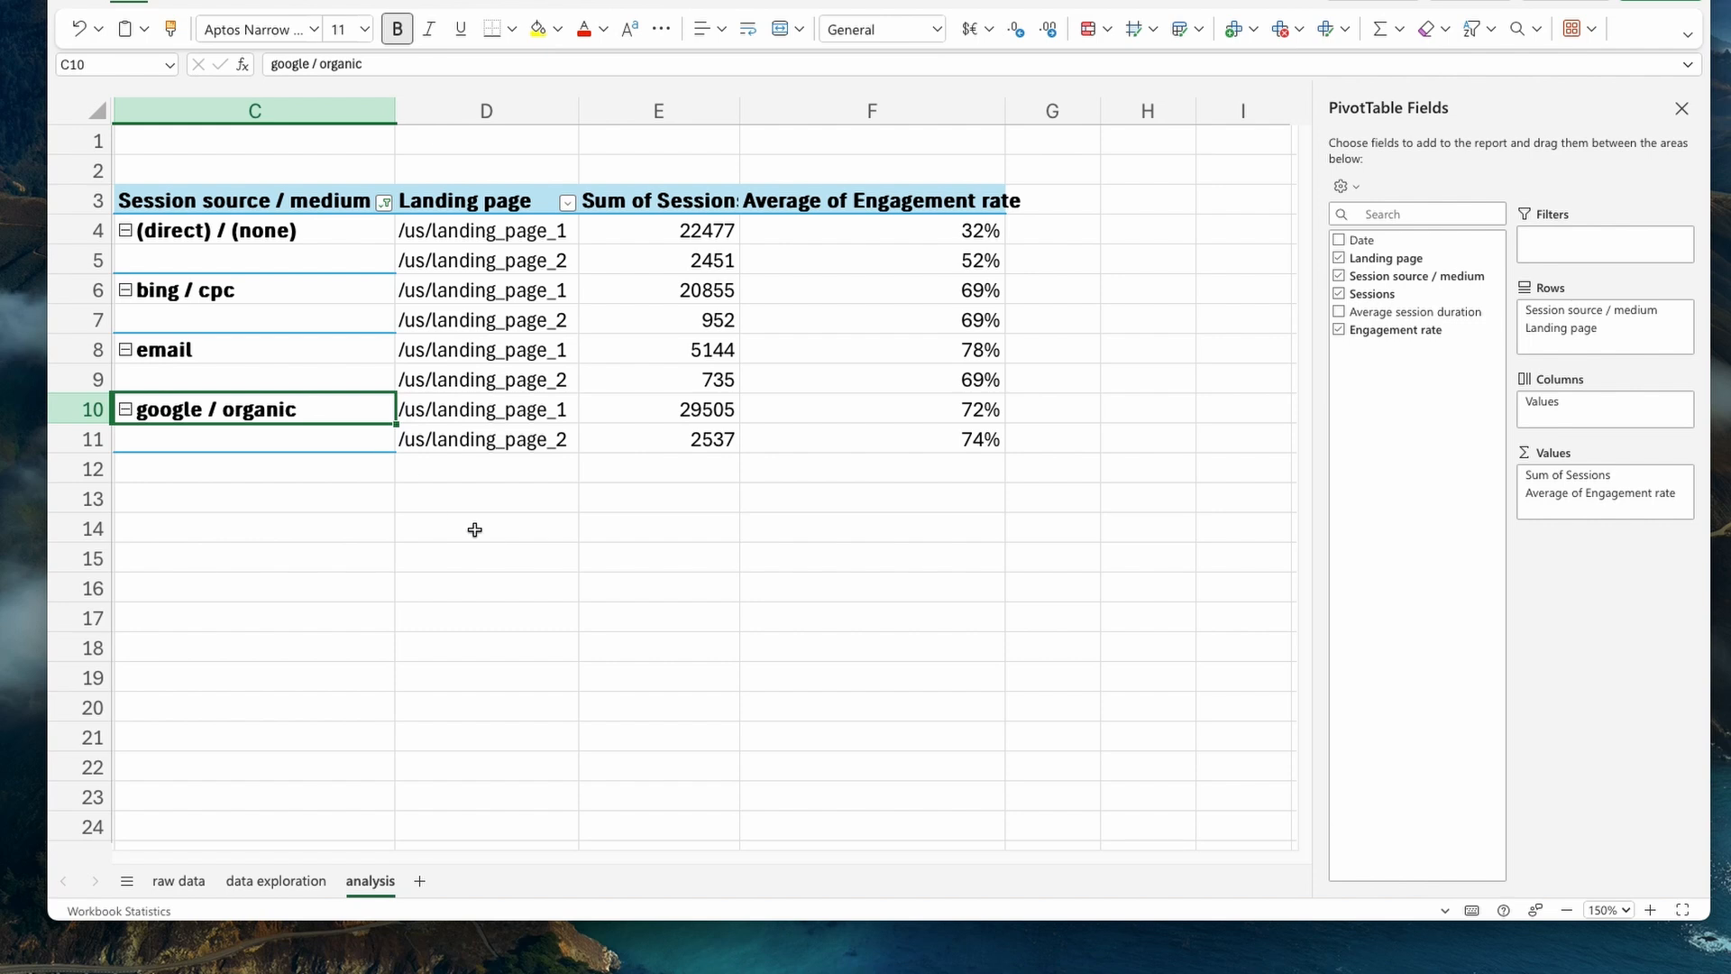
{"action": "left_click", "coordinate": [1074, 307]}
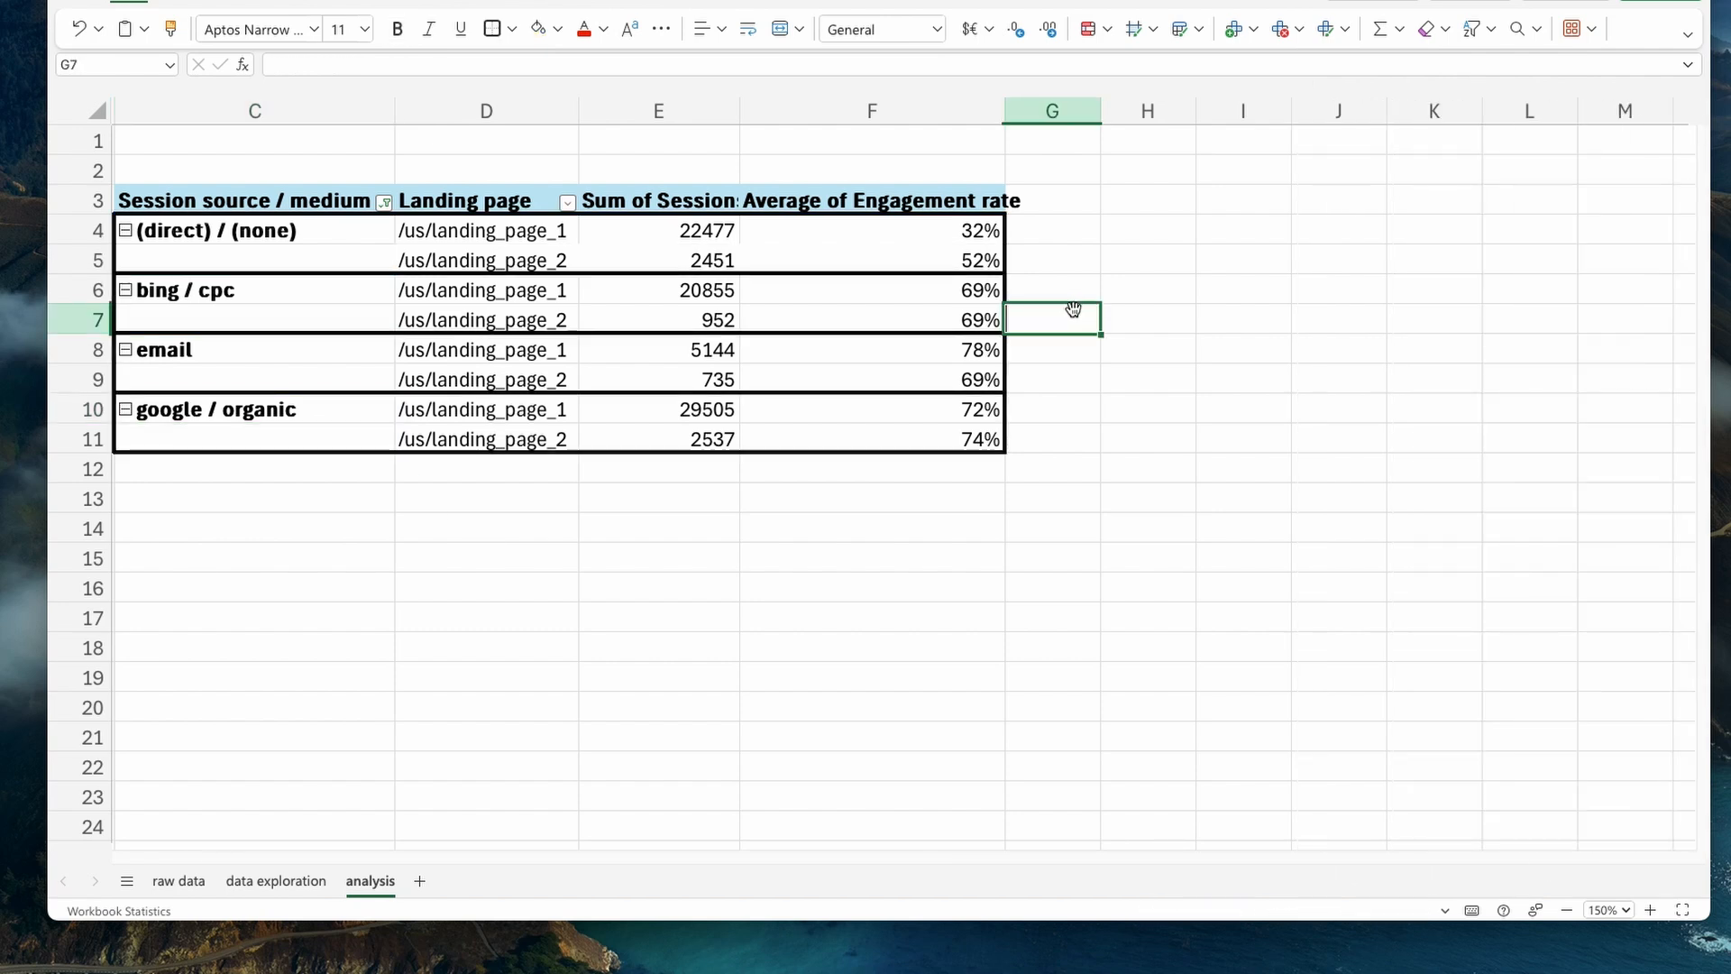
{"action": "left_click", "coordinate": [683, 240]}
{"action": "right_click", "coordinate": [683, 259]}
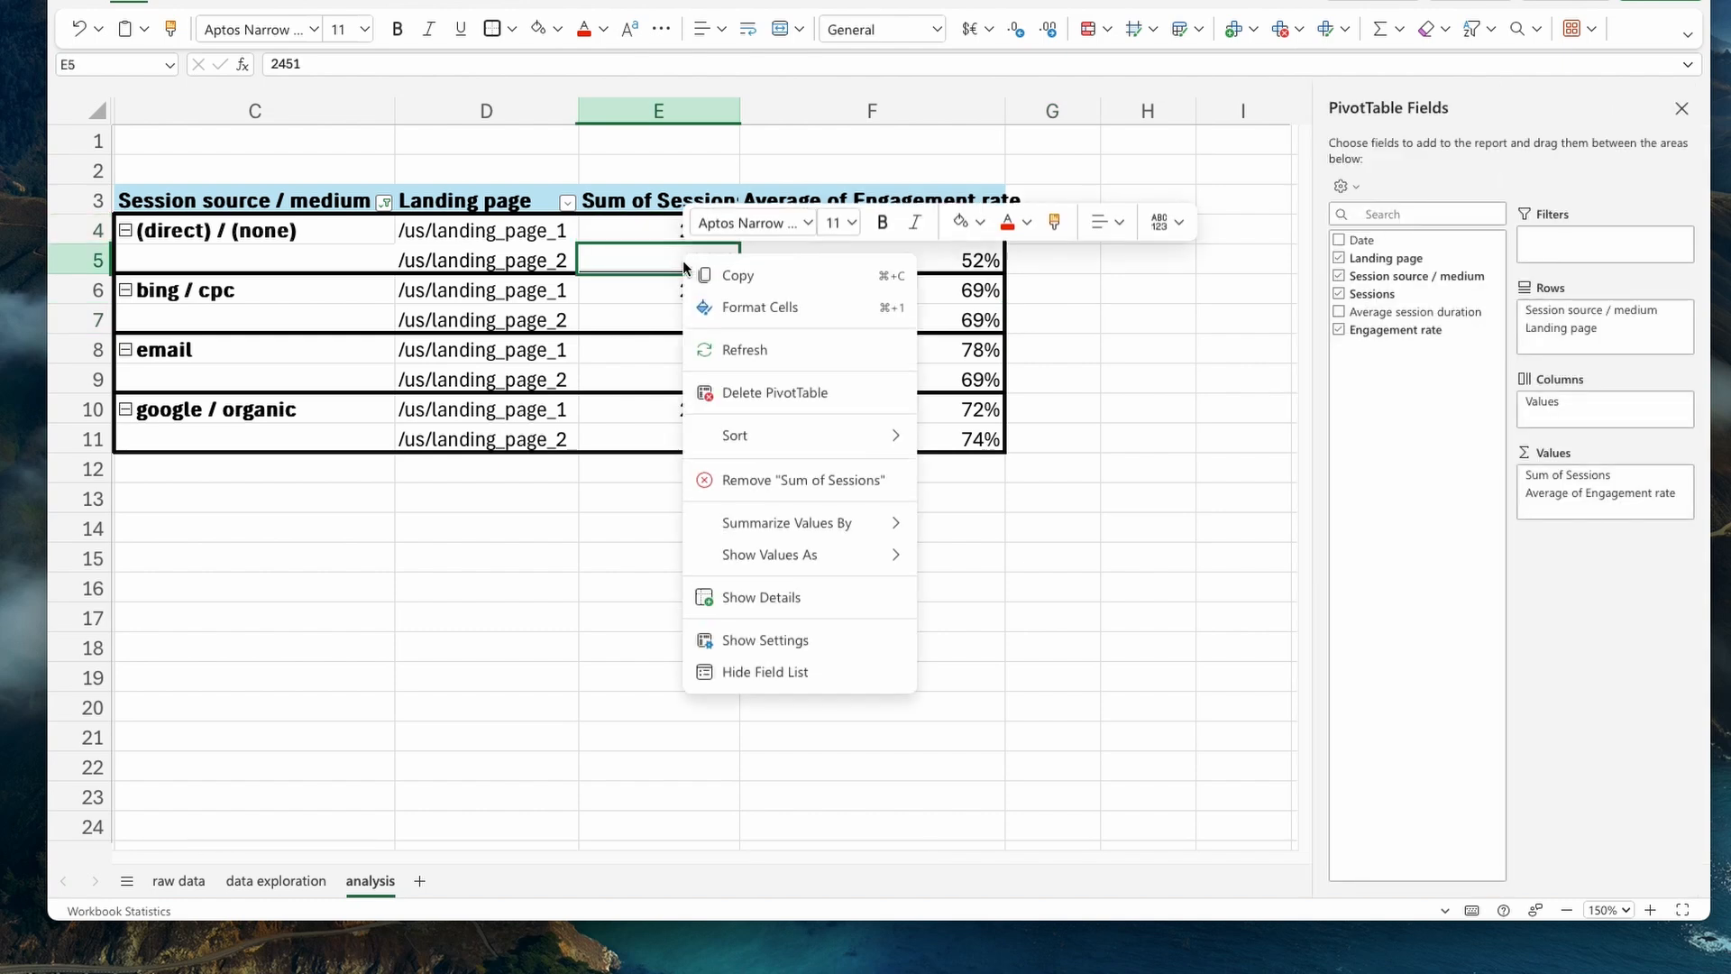
{"action": "left_click", "coordinate": [640, 278]}
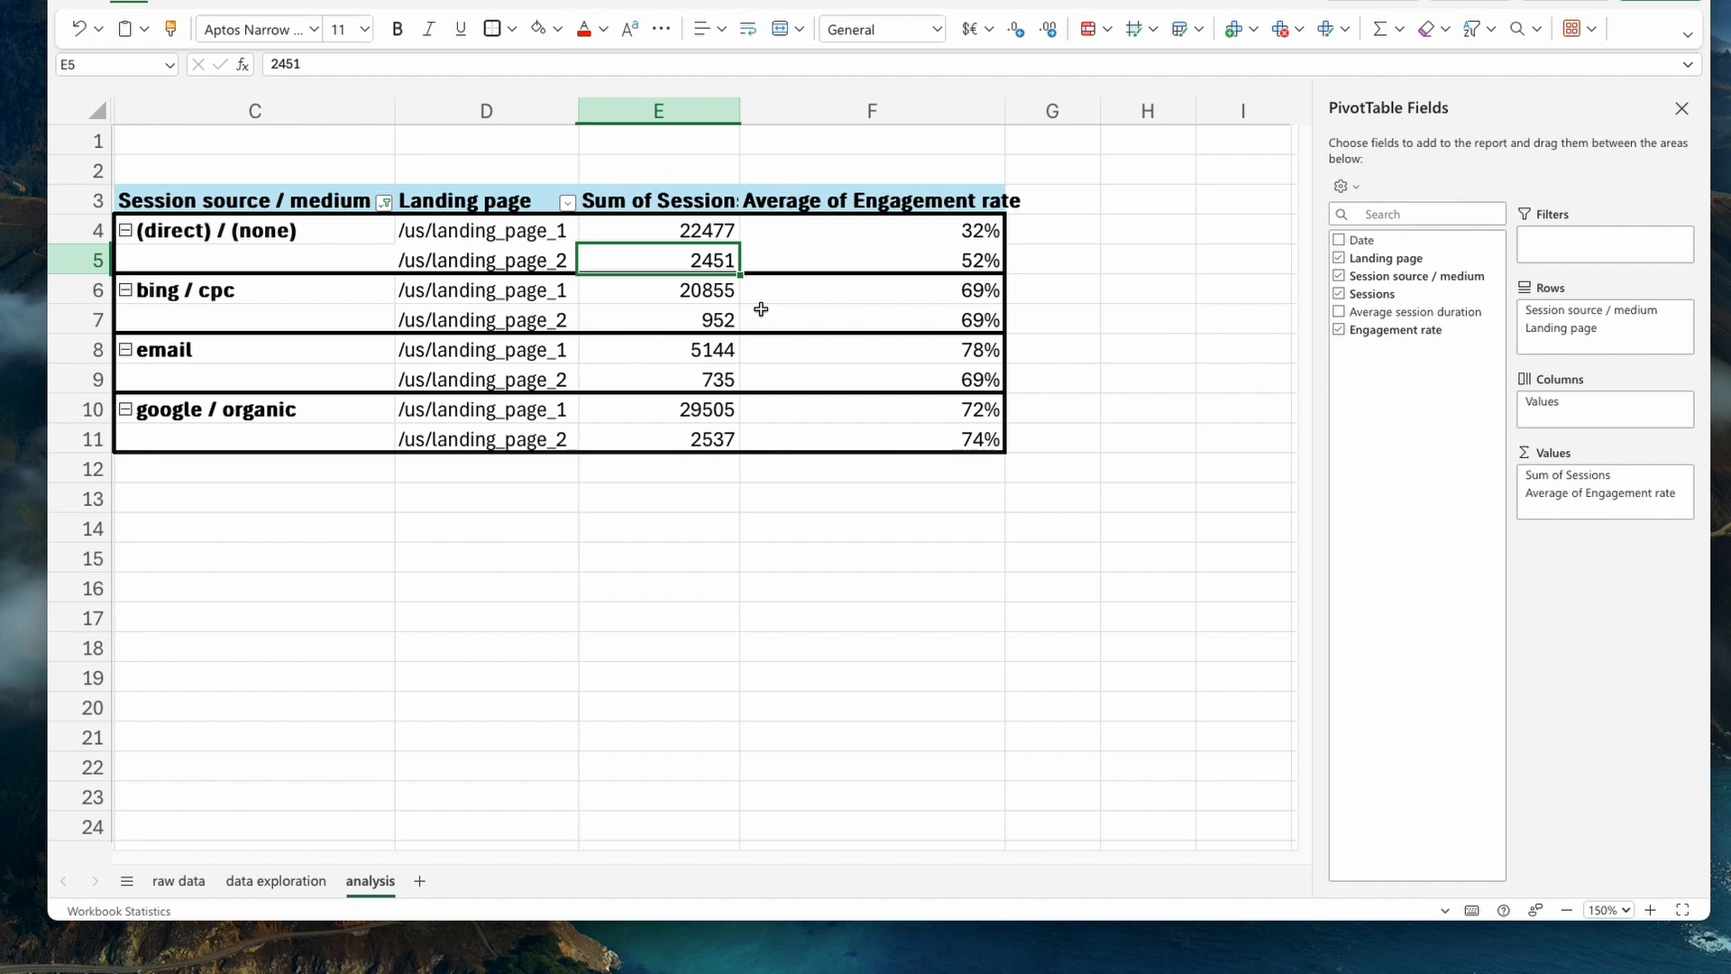
- Compare the sessions and average engagement rates of the two landing pages, focusing on the (direct) / (none) source
{"action": "left_click", "coordinate": [723, 325]}
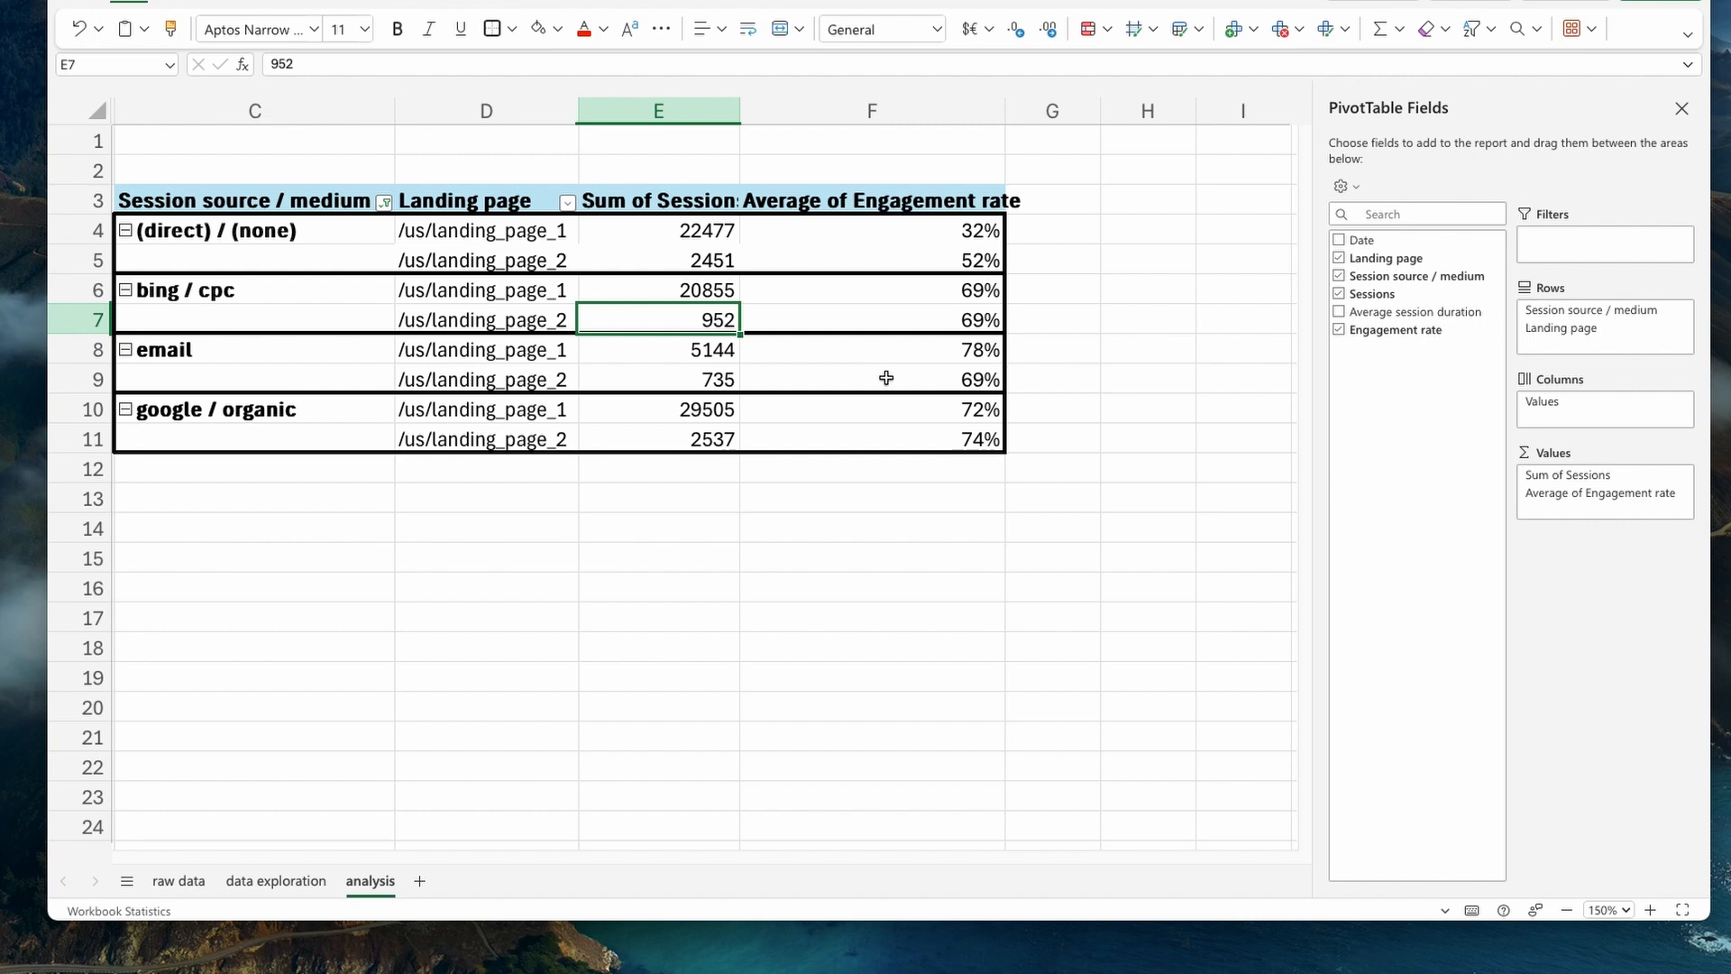
{"action": "left_click_drag", "start_coordinate": [704, 233], "coordinate": [702, 251]}
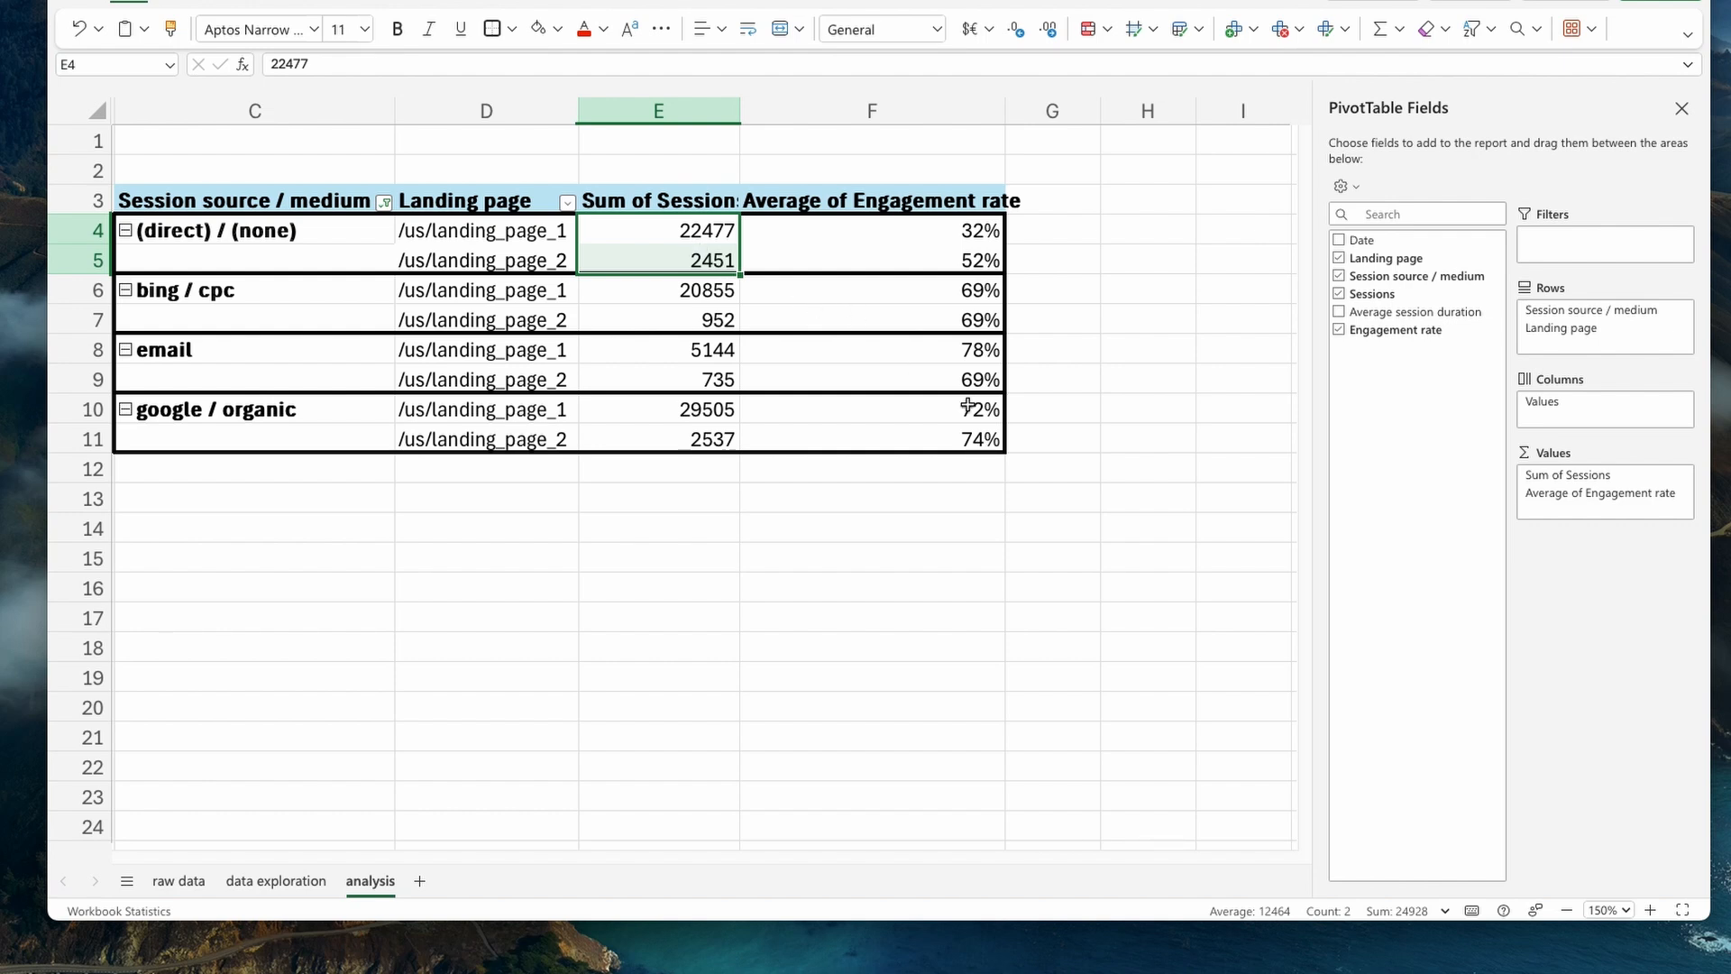
{"action": "left_click_drag", "start_coordinate": [539, 263], "coordinate": [899, 267]}
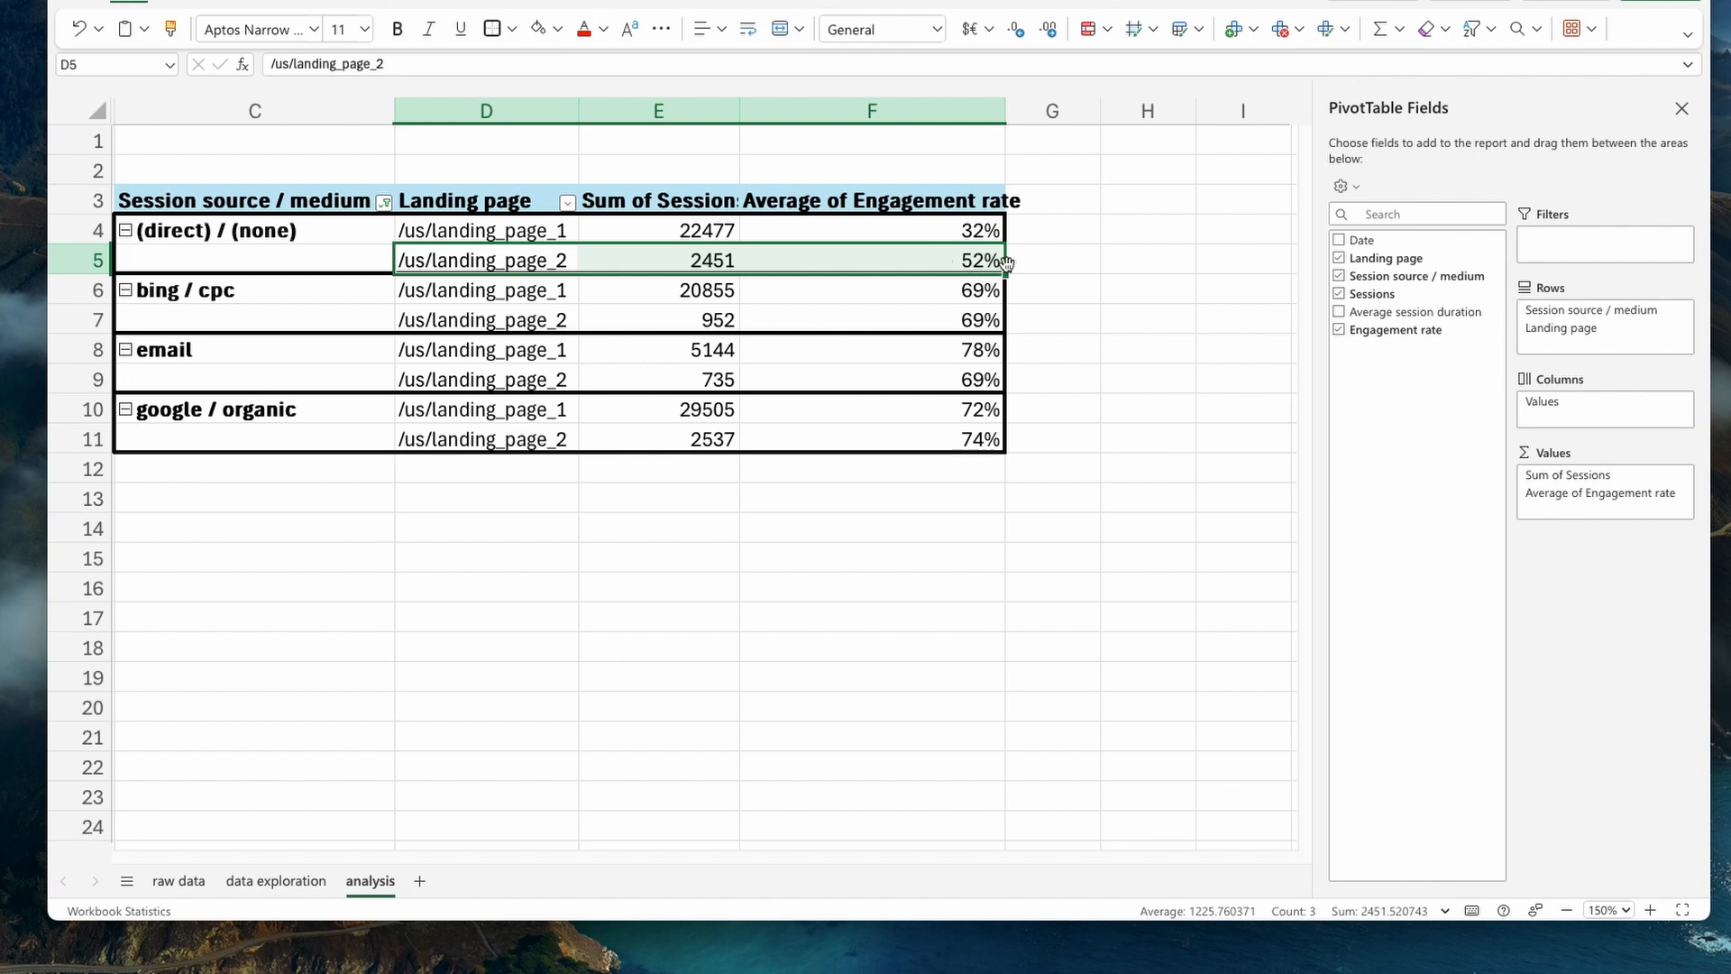
{"action": "left_click", "coordinate": [975, 230]}
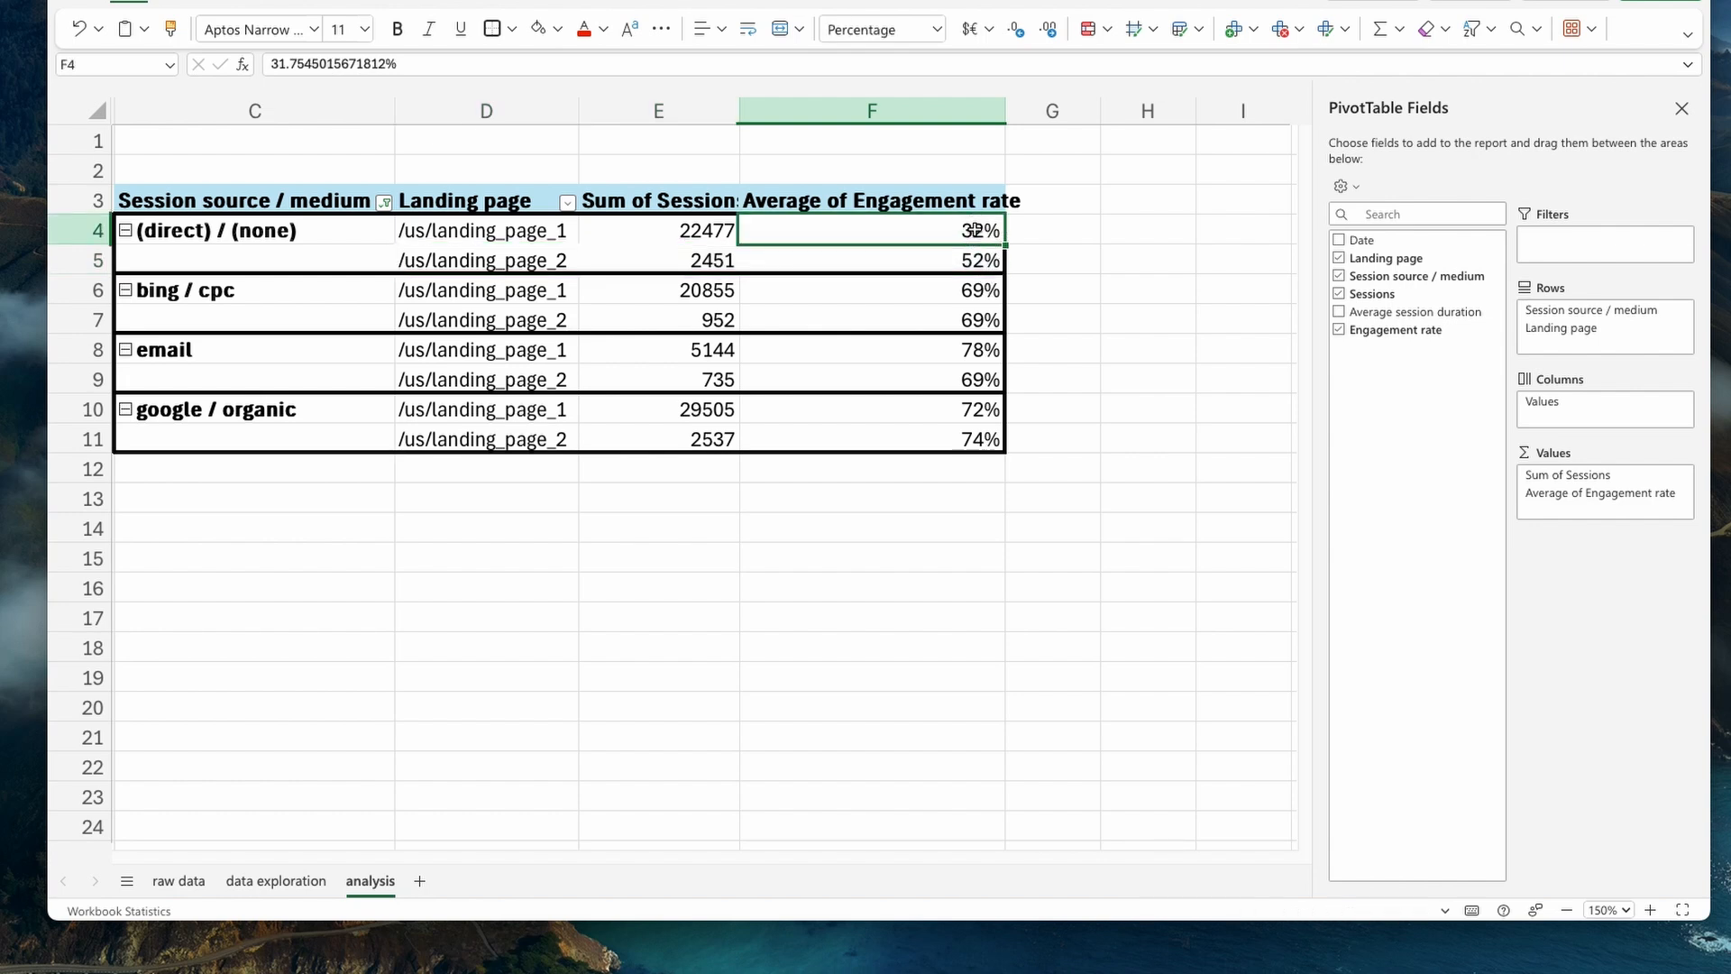
{"action": "left_click", "coordinate": [965, 261]}
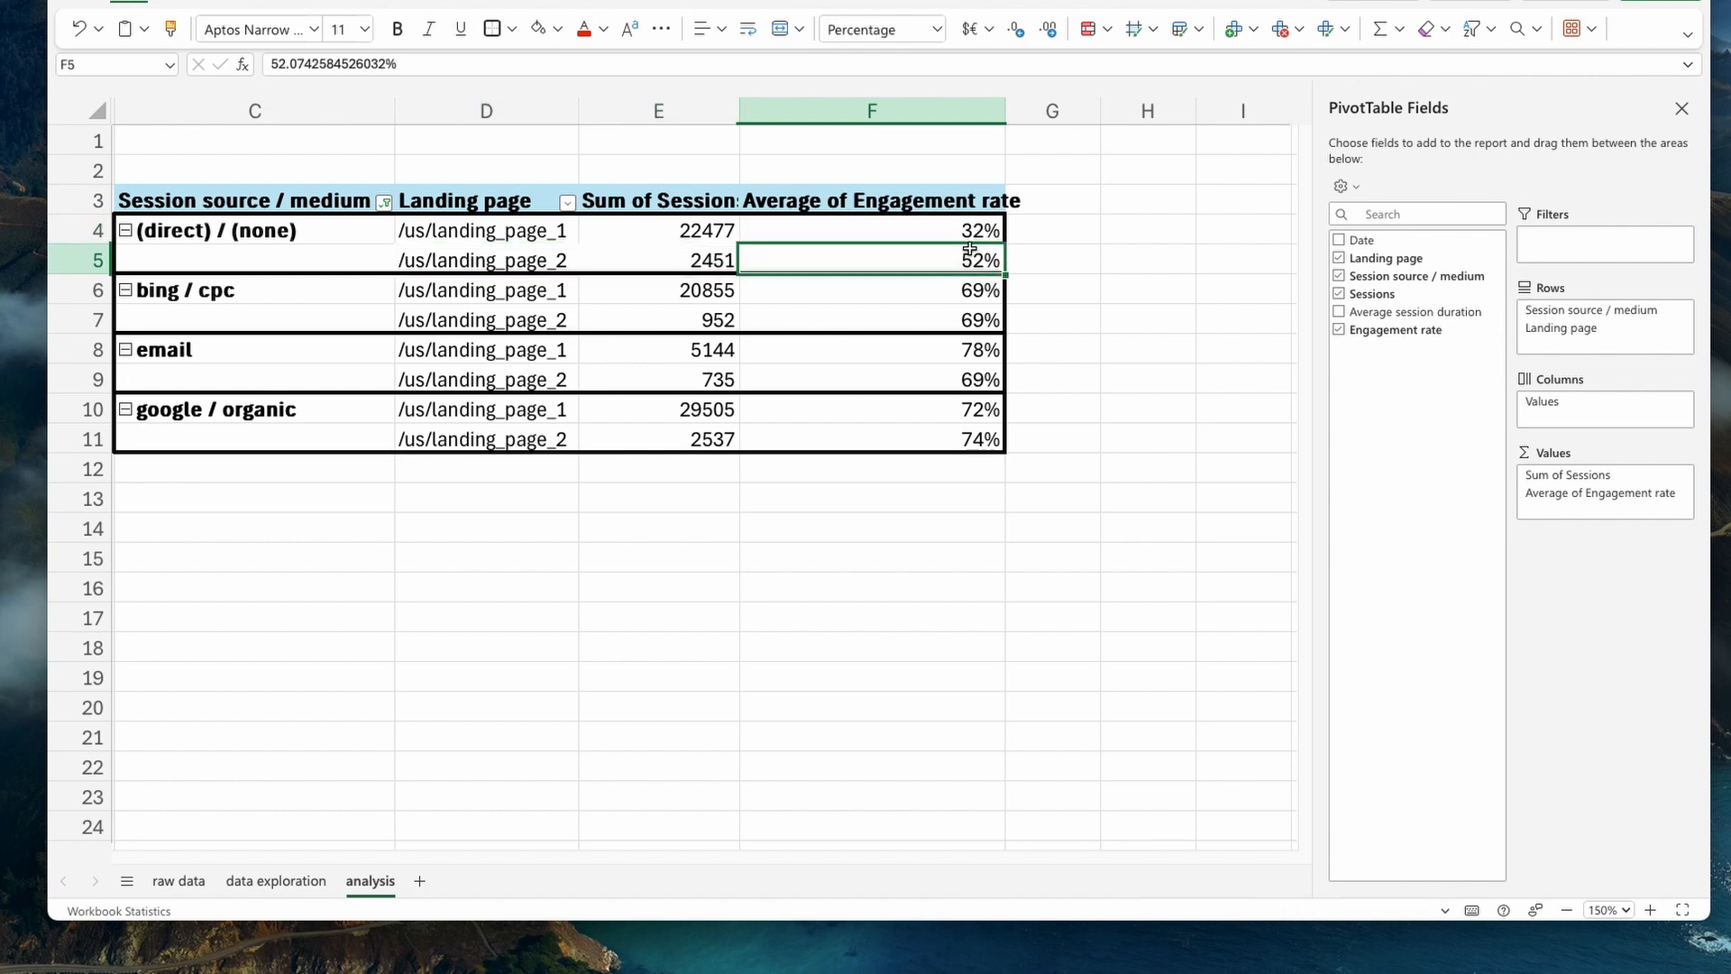
{"action": "left_click", "coordinate": [942, 236]}
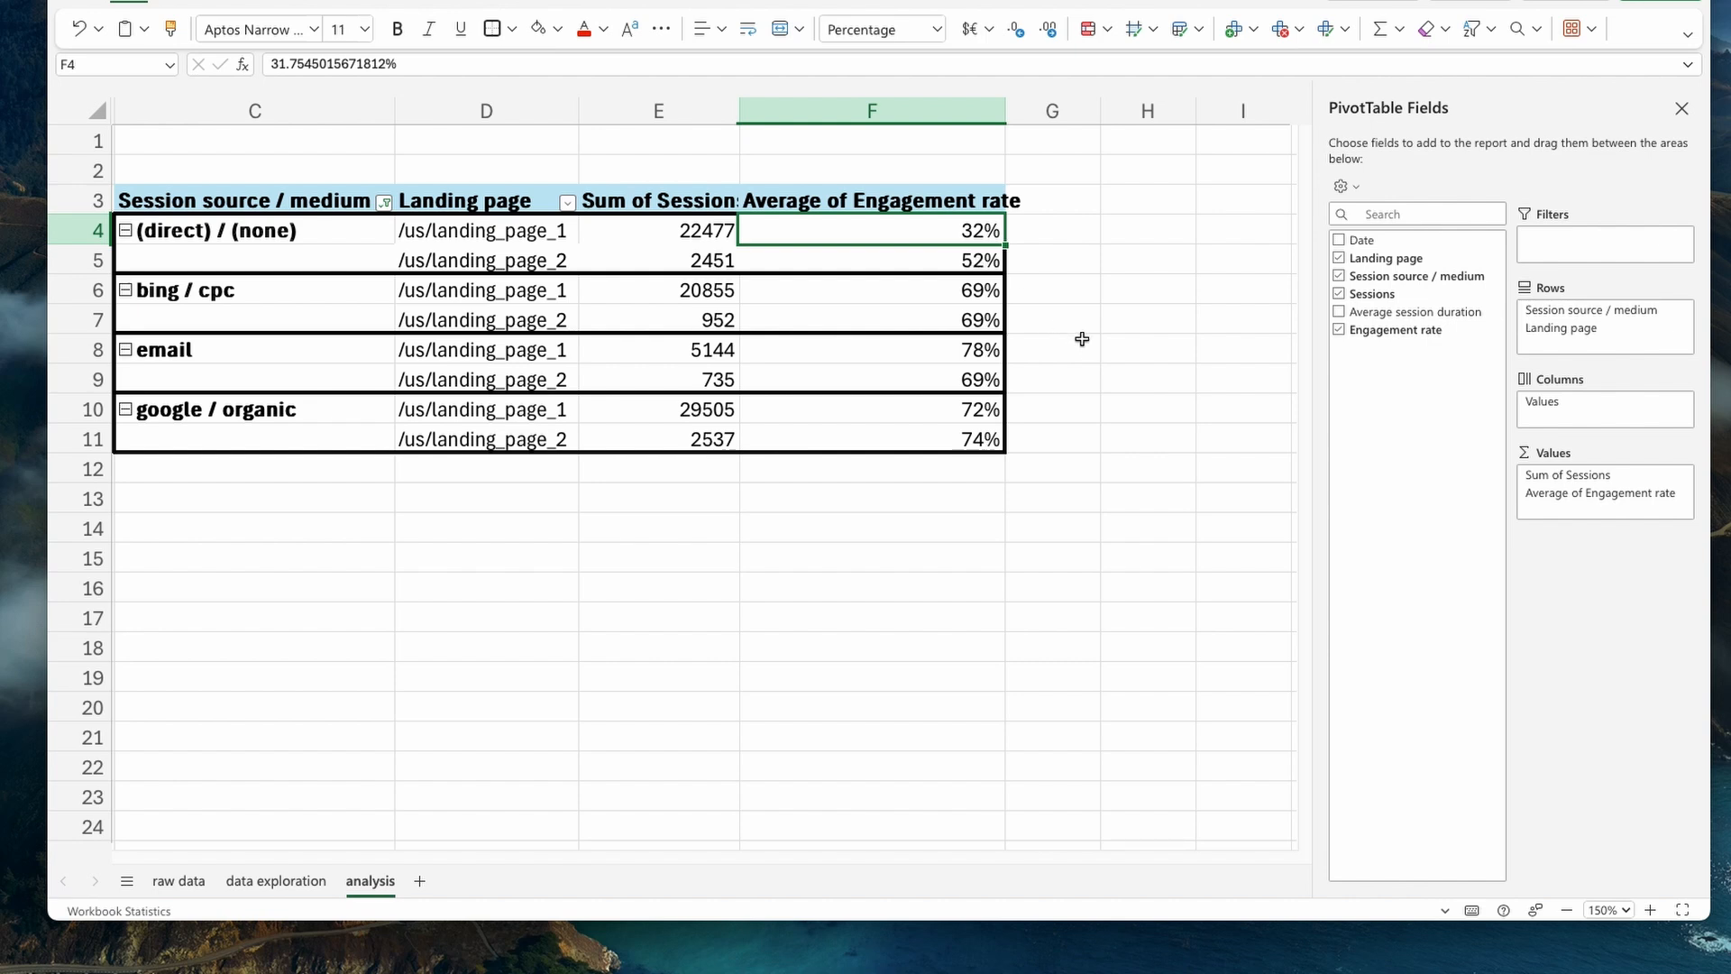
{"action": "left_click", "coordinate": [1093, 285]}
{"action": "left_click_drag", "start_coordinate": [1072, 236], "coordinate": [1094, 434]}
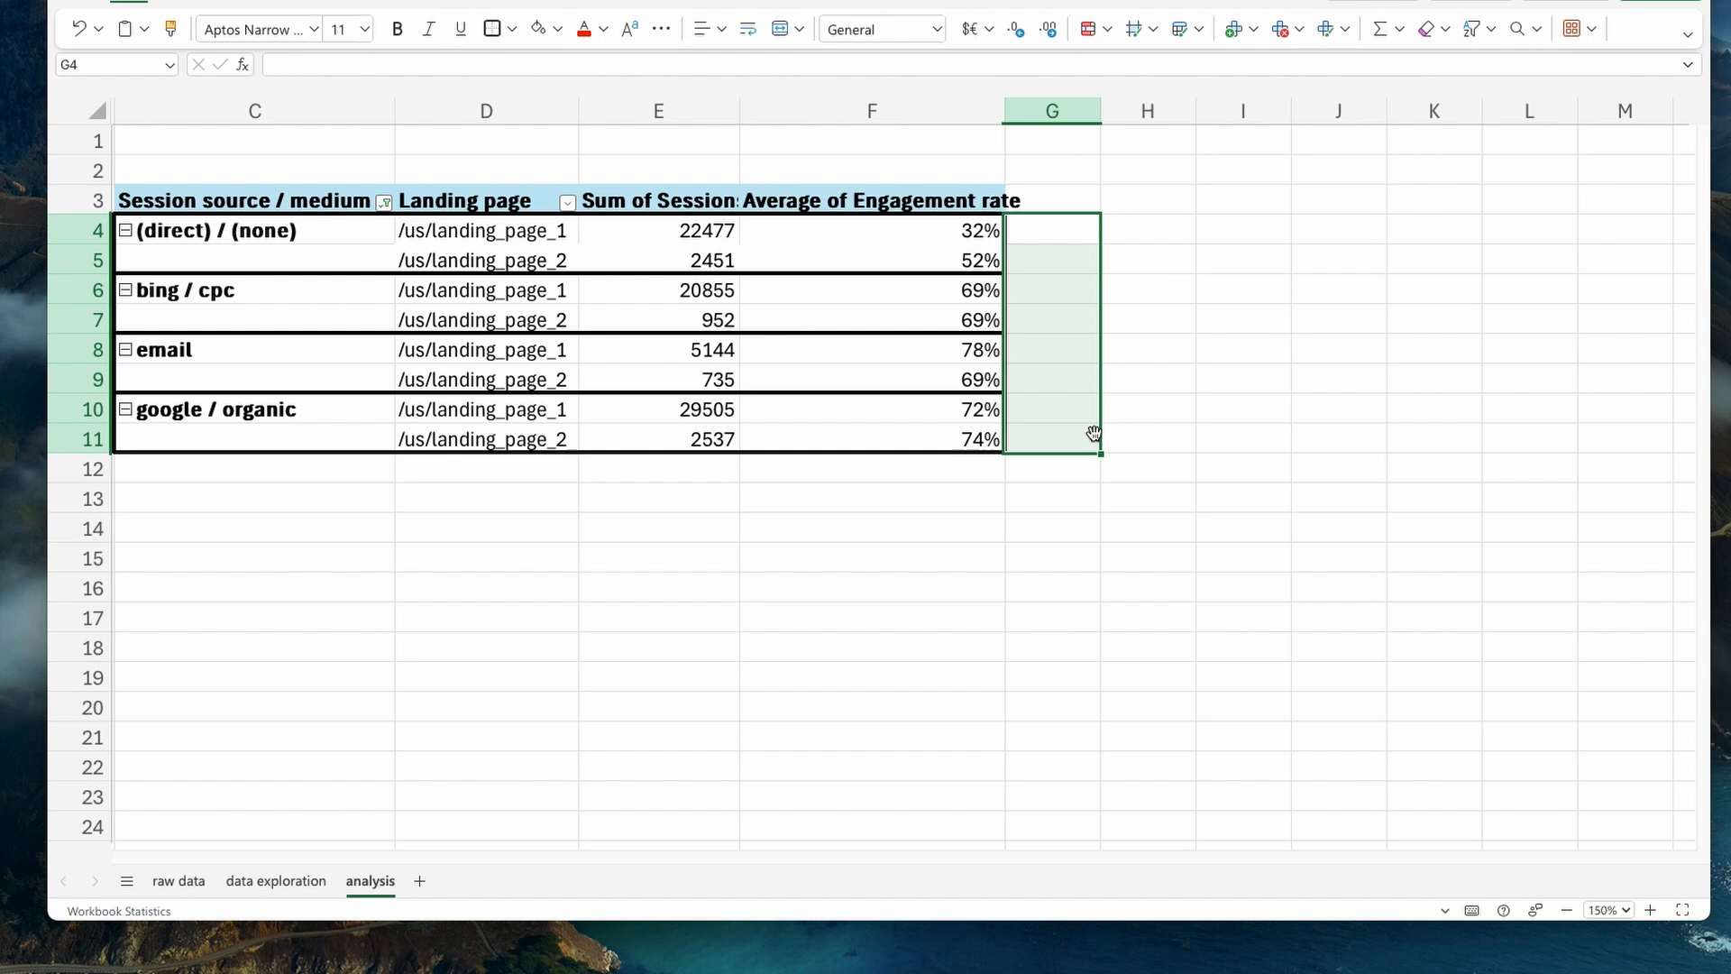
{"action": "left_click", "coordinate": [1139, 242]}
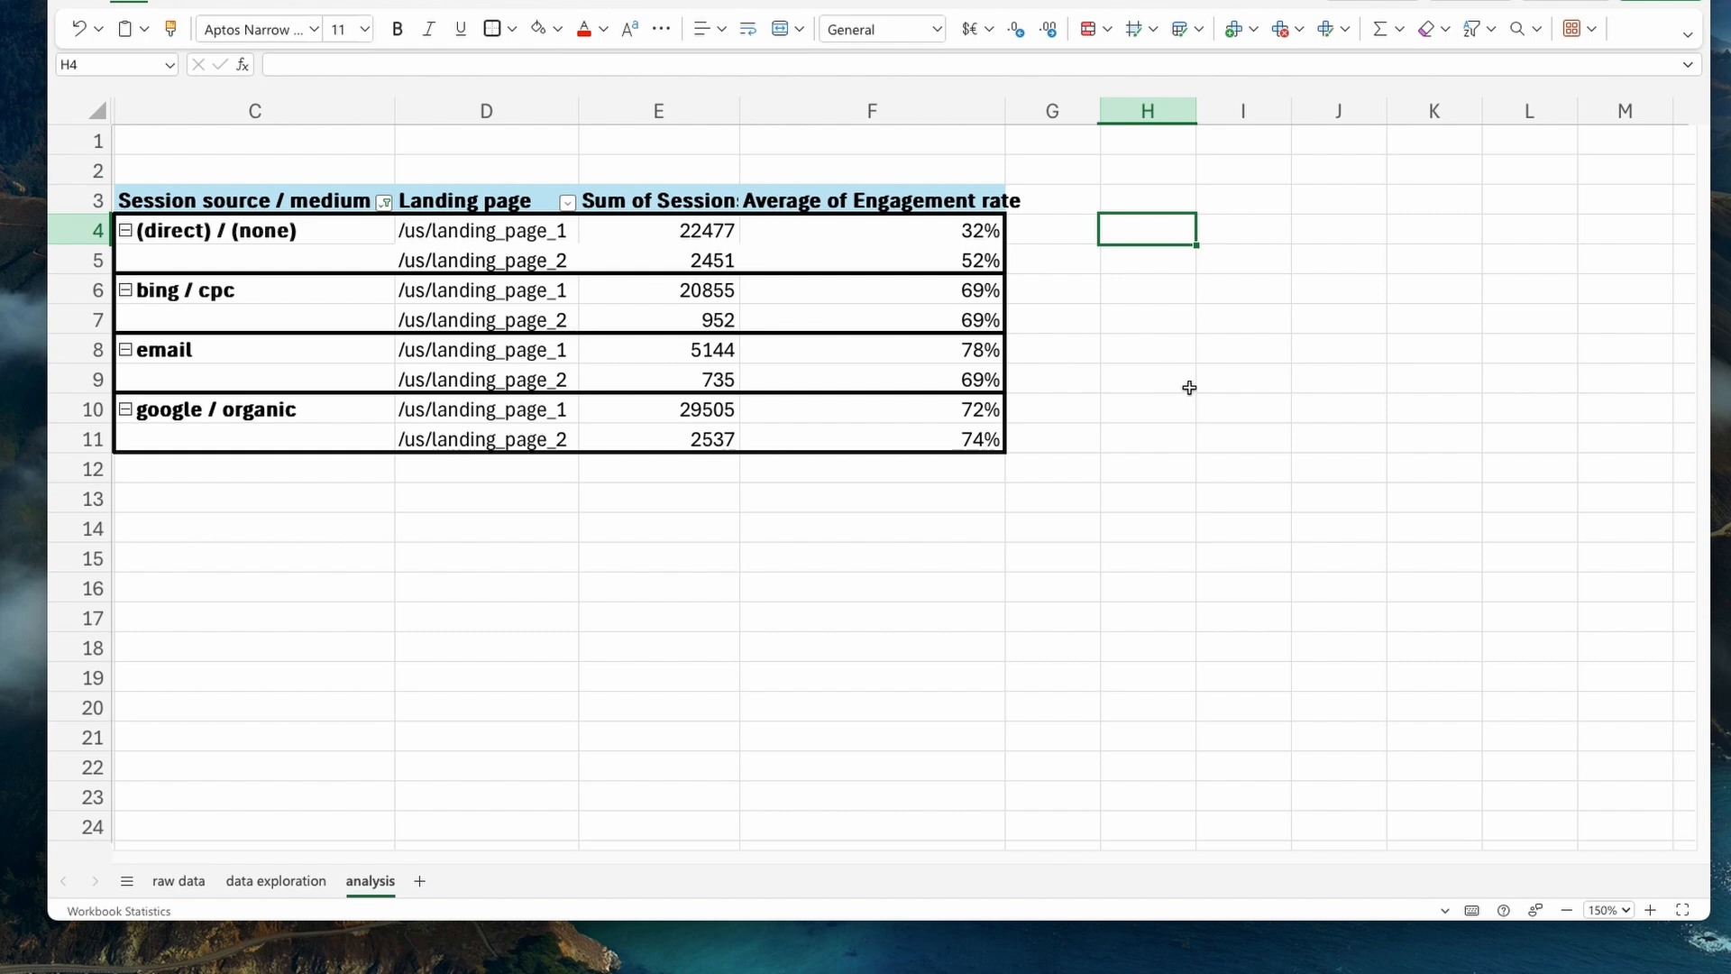
- Highlight the /us/landing_page_2 row of (direct) / (none), from landing page to engagement rate, with a light green fill
{"action": "left_click_drag", "start_coordinate": [469, 259], "coordinate": [1003, 264]}
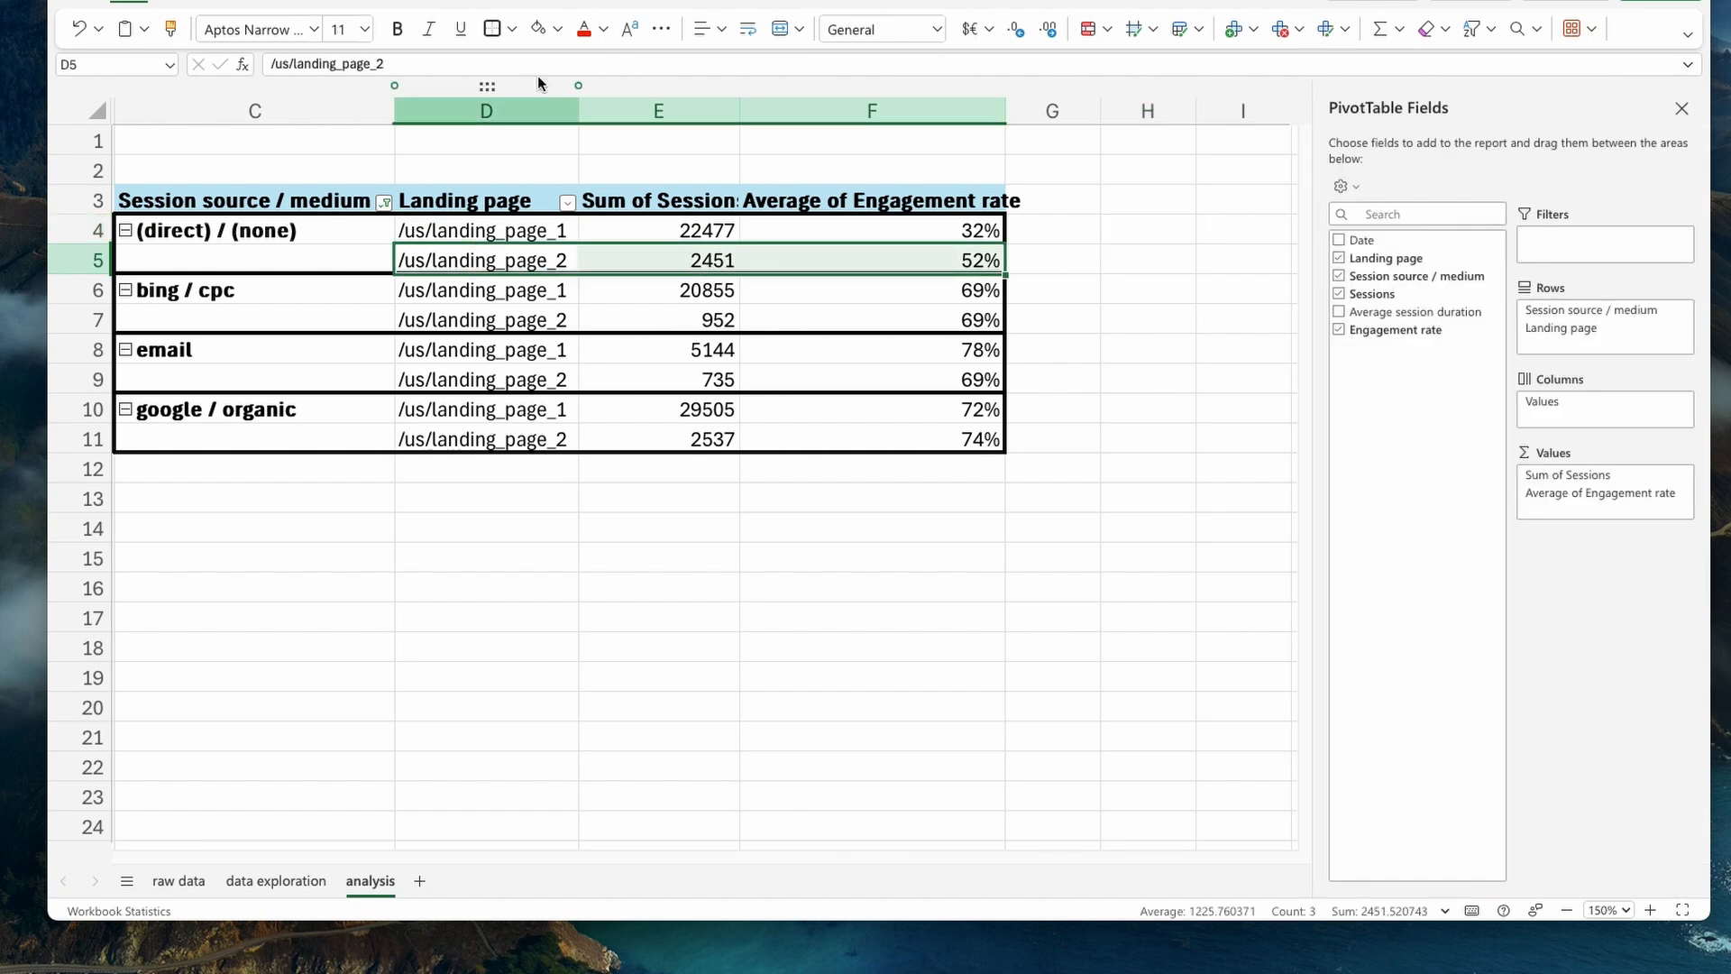
{"action": "left_click", "coordinate": [604, 34]}
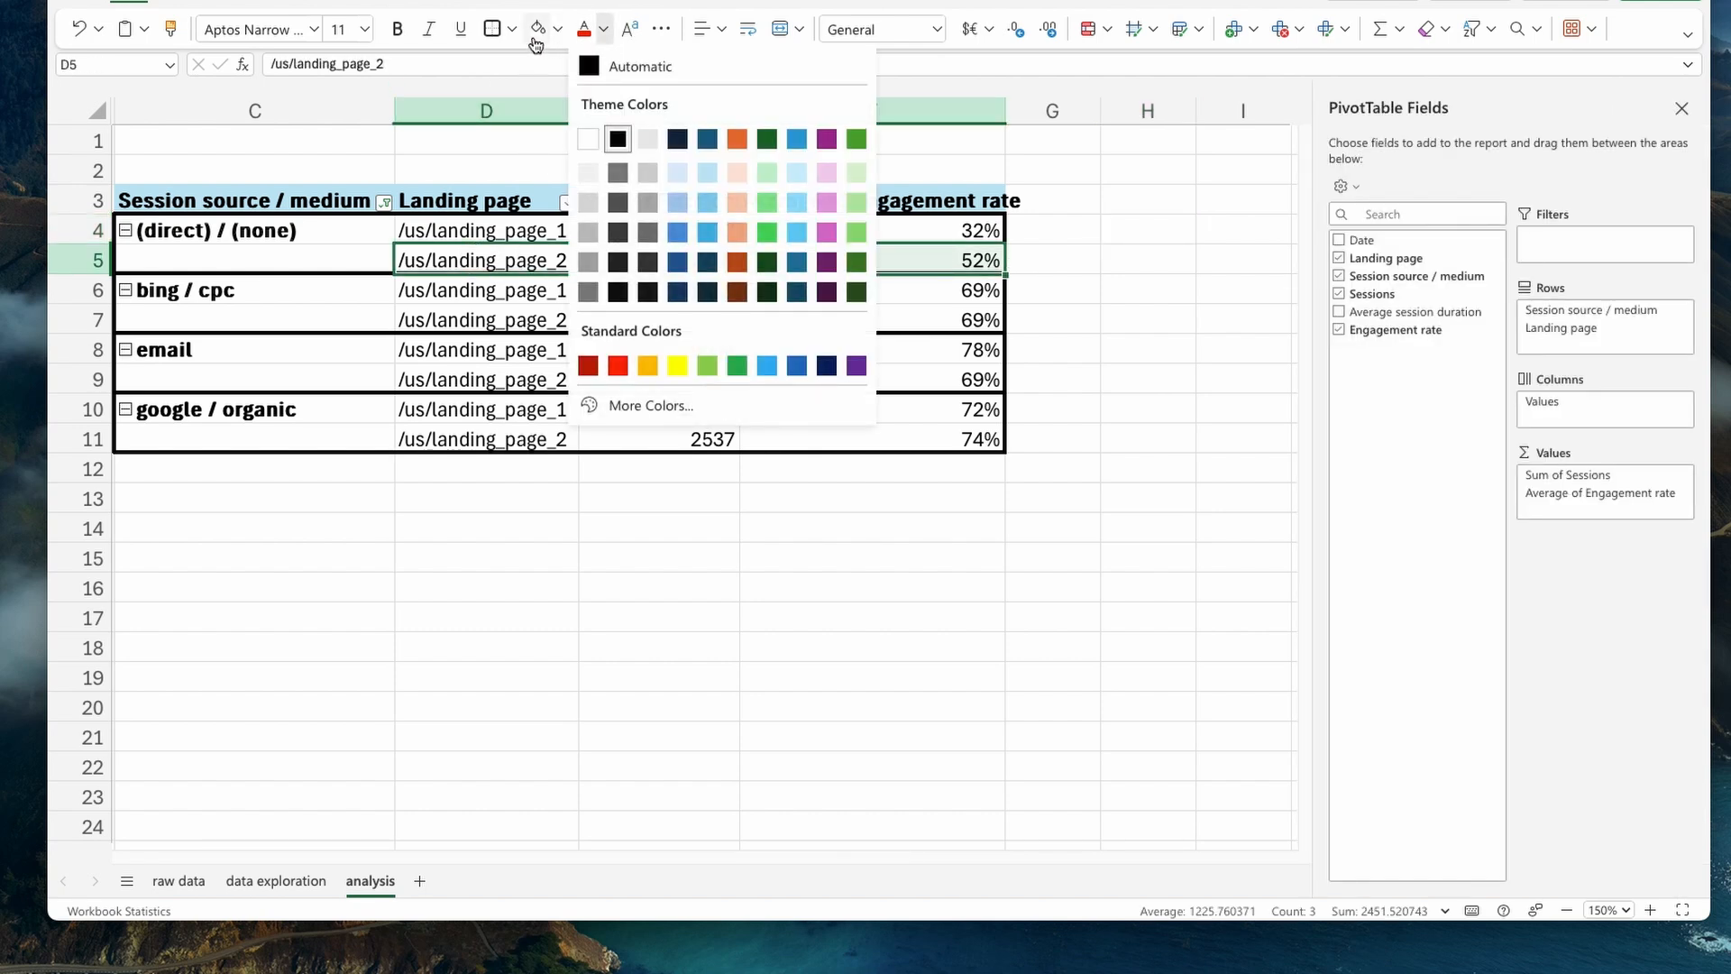
{"action": "left_click", "coordinate": [561, 33]}
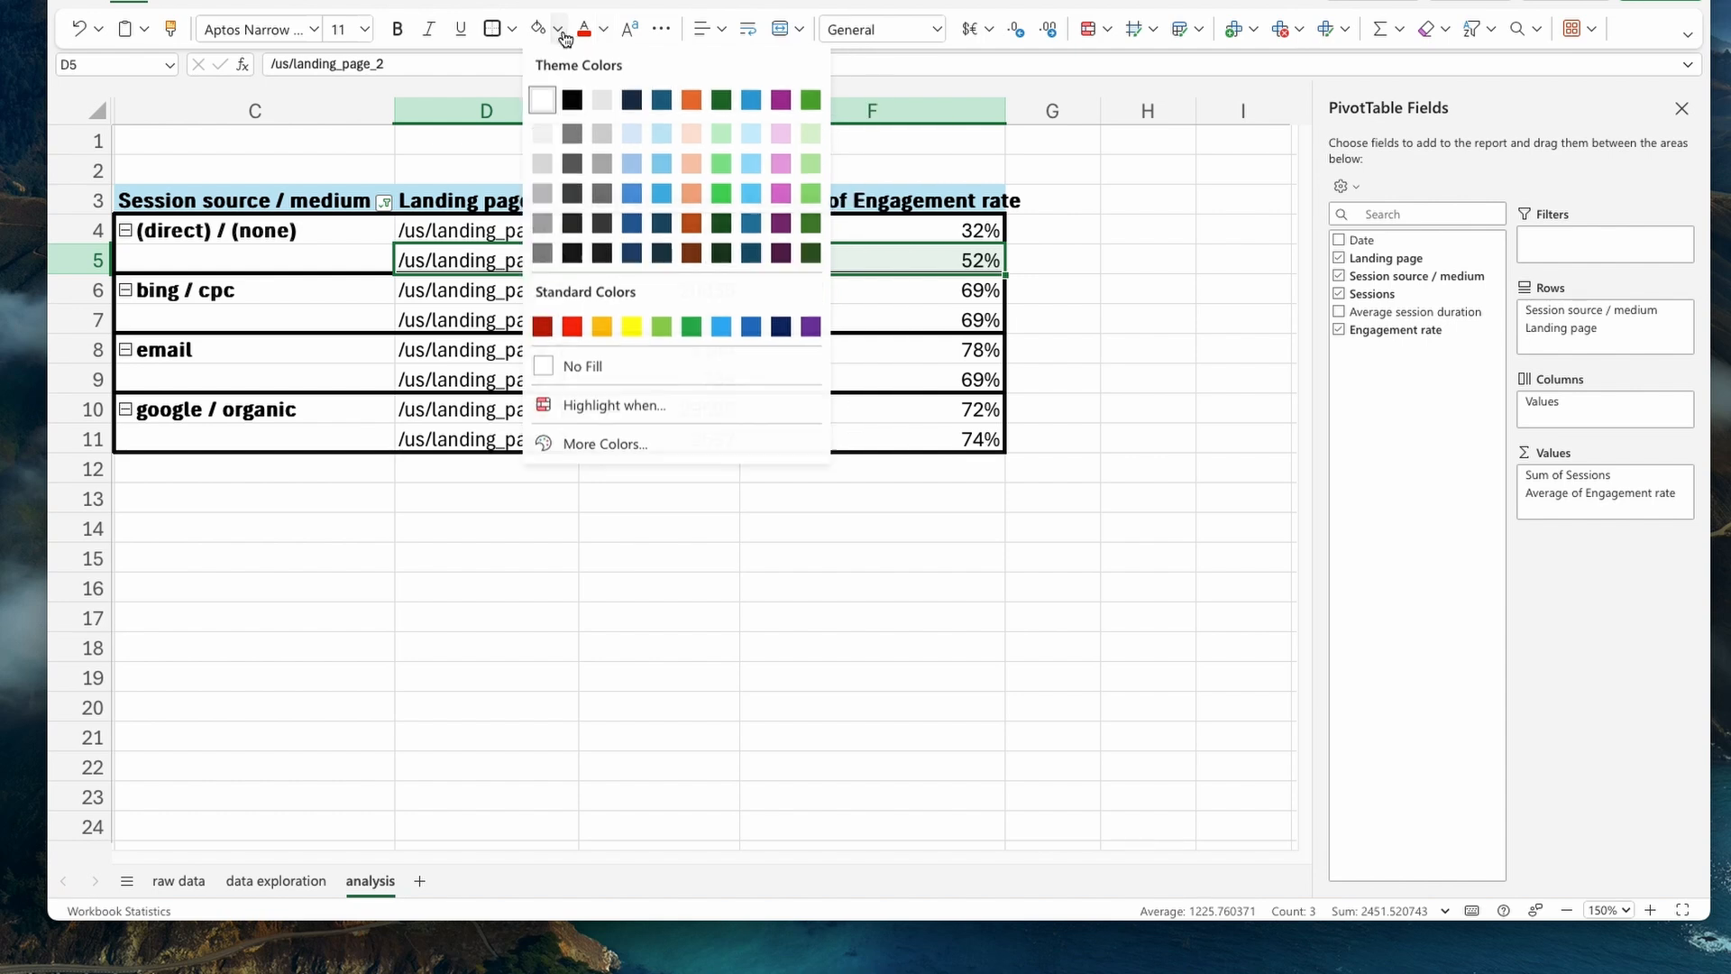
{"action": "left_click", "coordinate": [662, 326]}
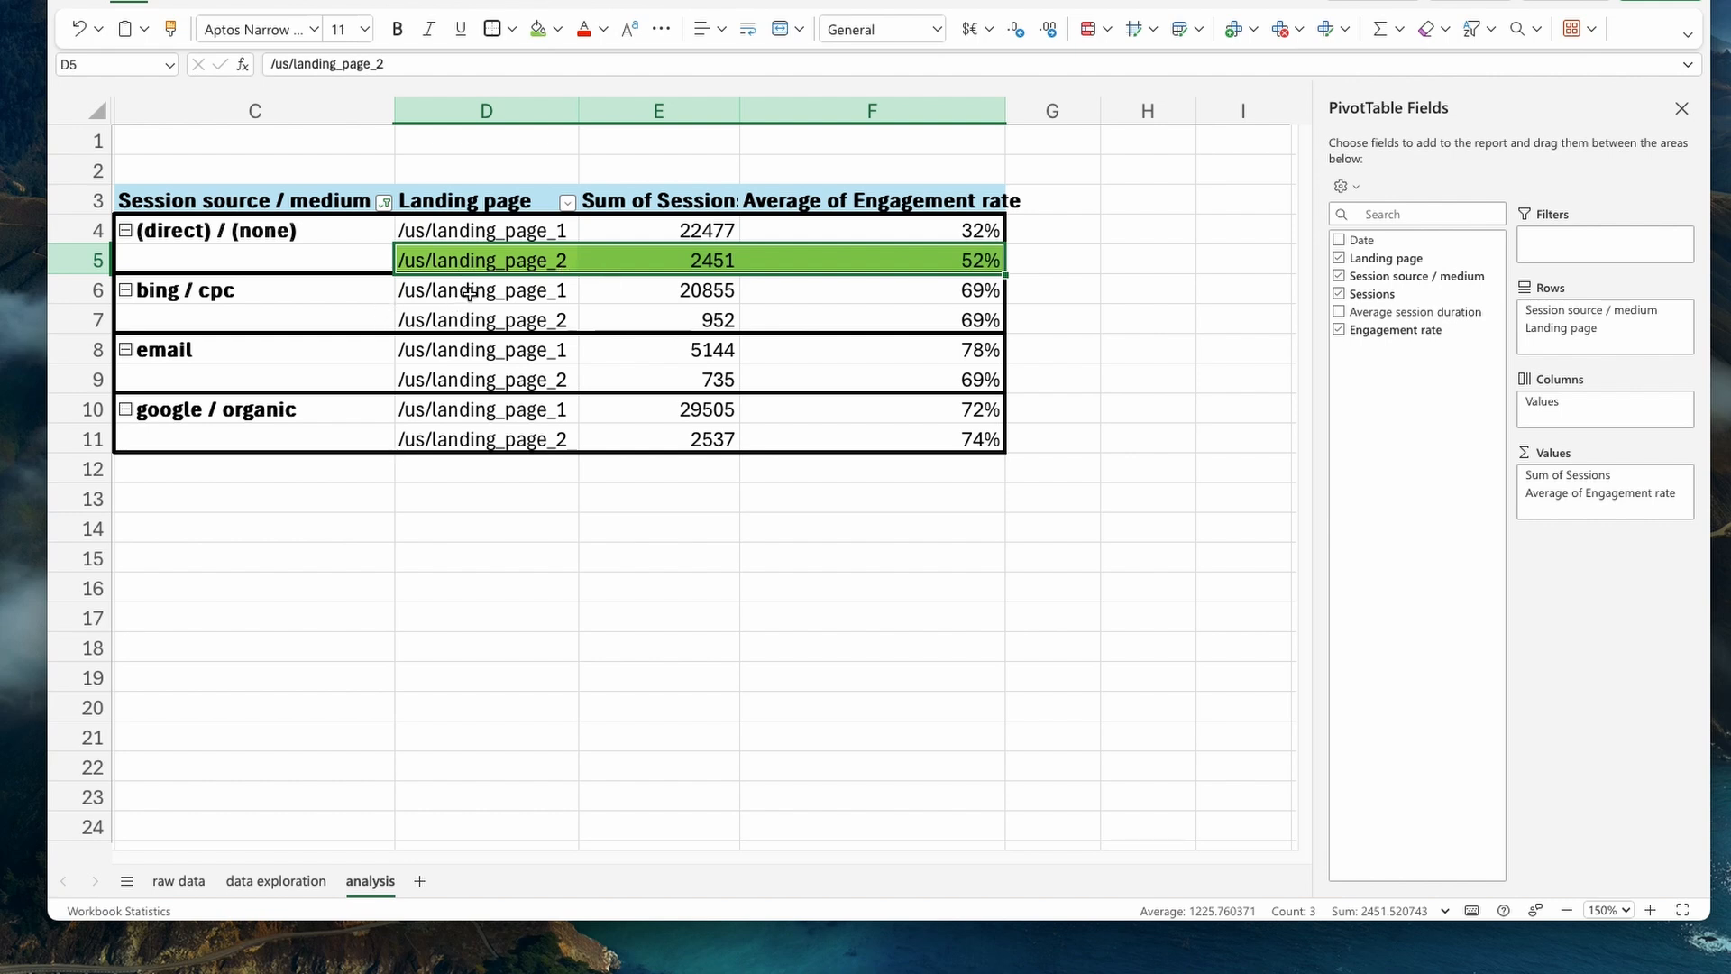
- Compare the exact average engagement rates of the two landing pages for the bing / cpc source
{"action": "left_click_drag", "start_coordinate": [467, 291], "coordinate": [901, 302]}
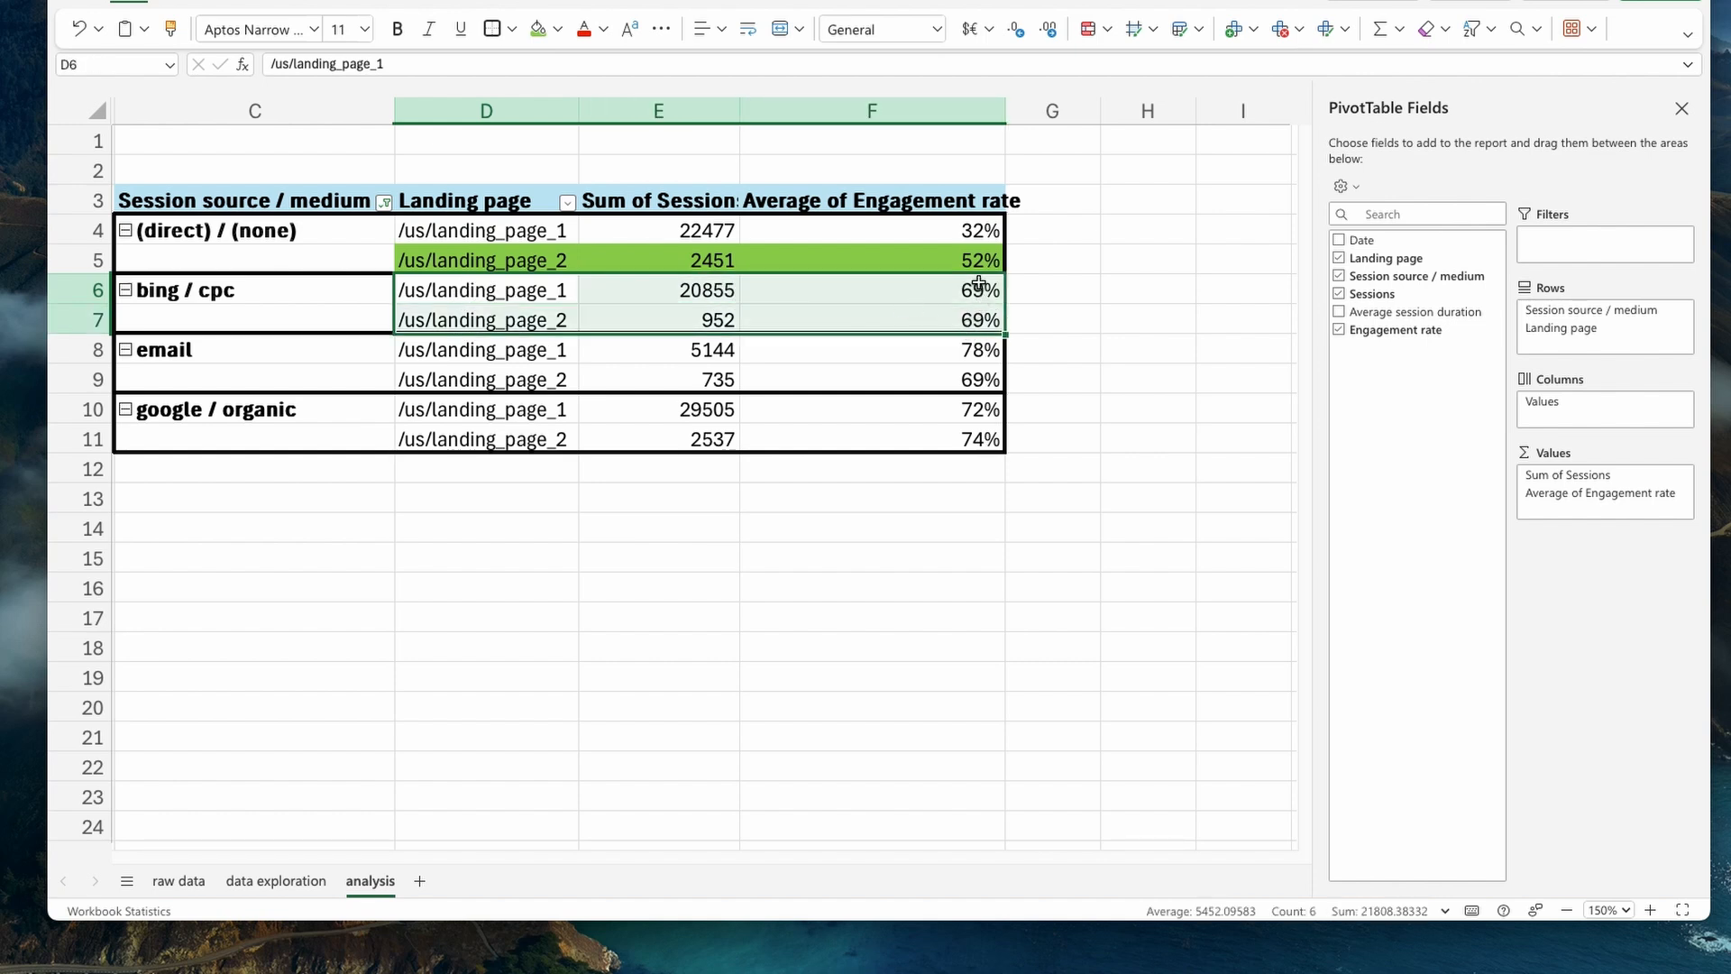
{"action": "left_click", "coordinate": [983, 326]}
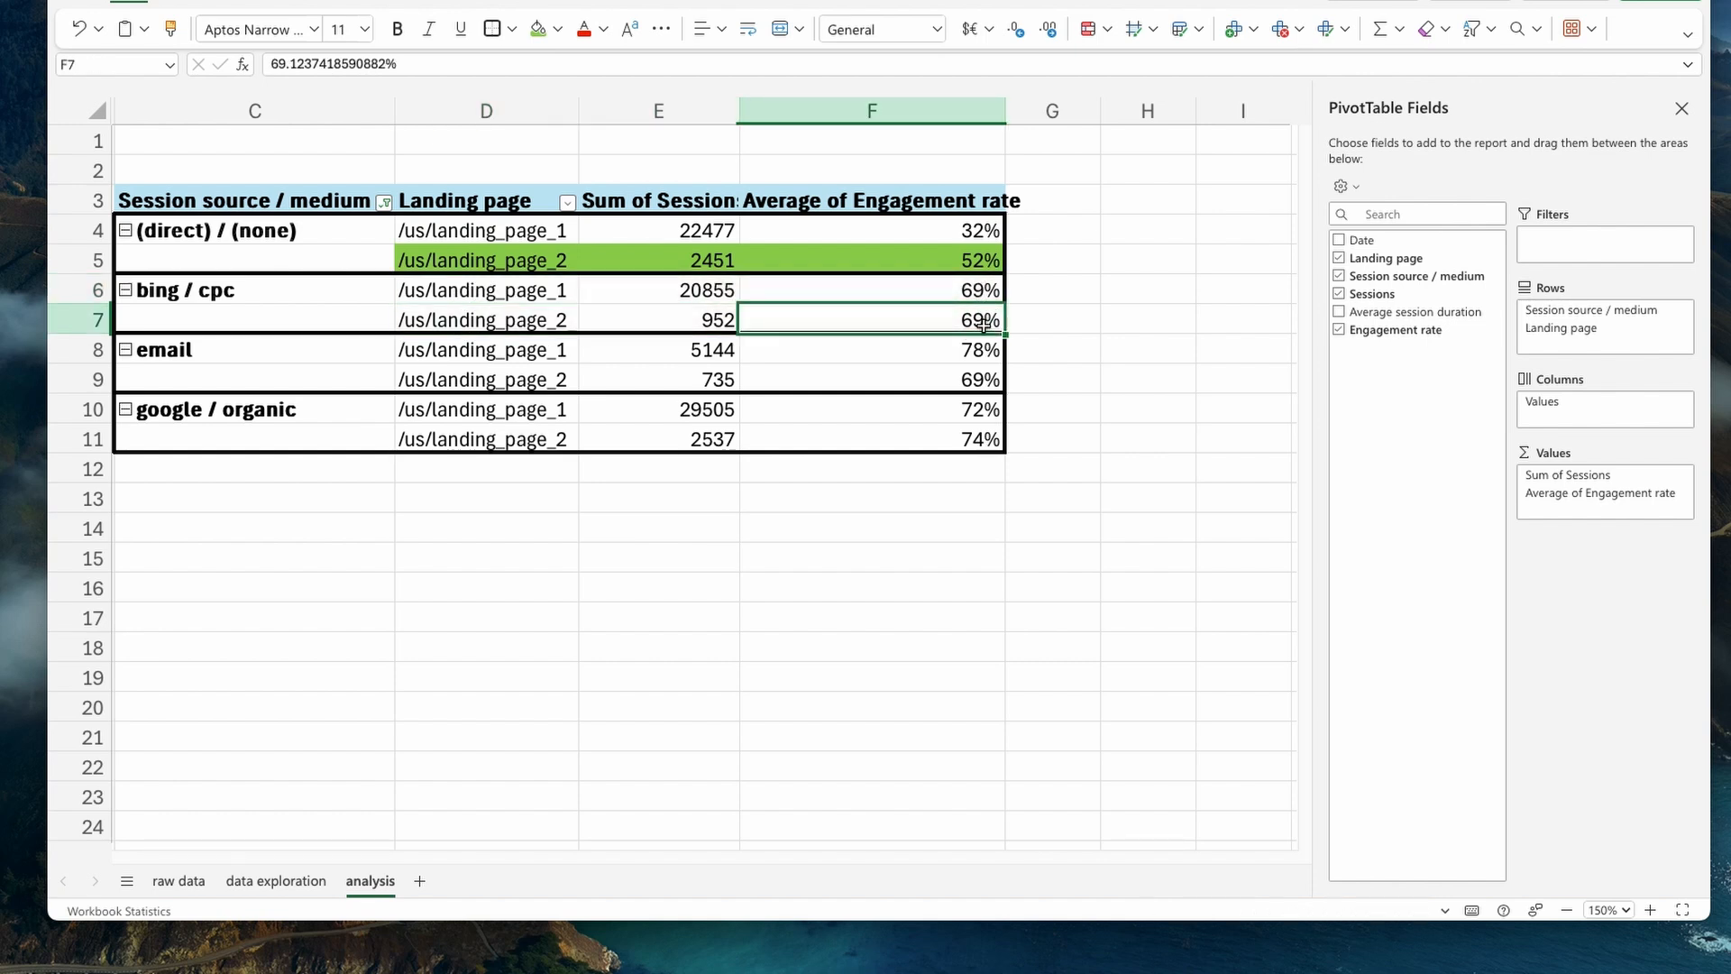
{"action": "left_click", "coordinate": [985, 301]}
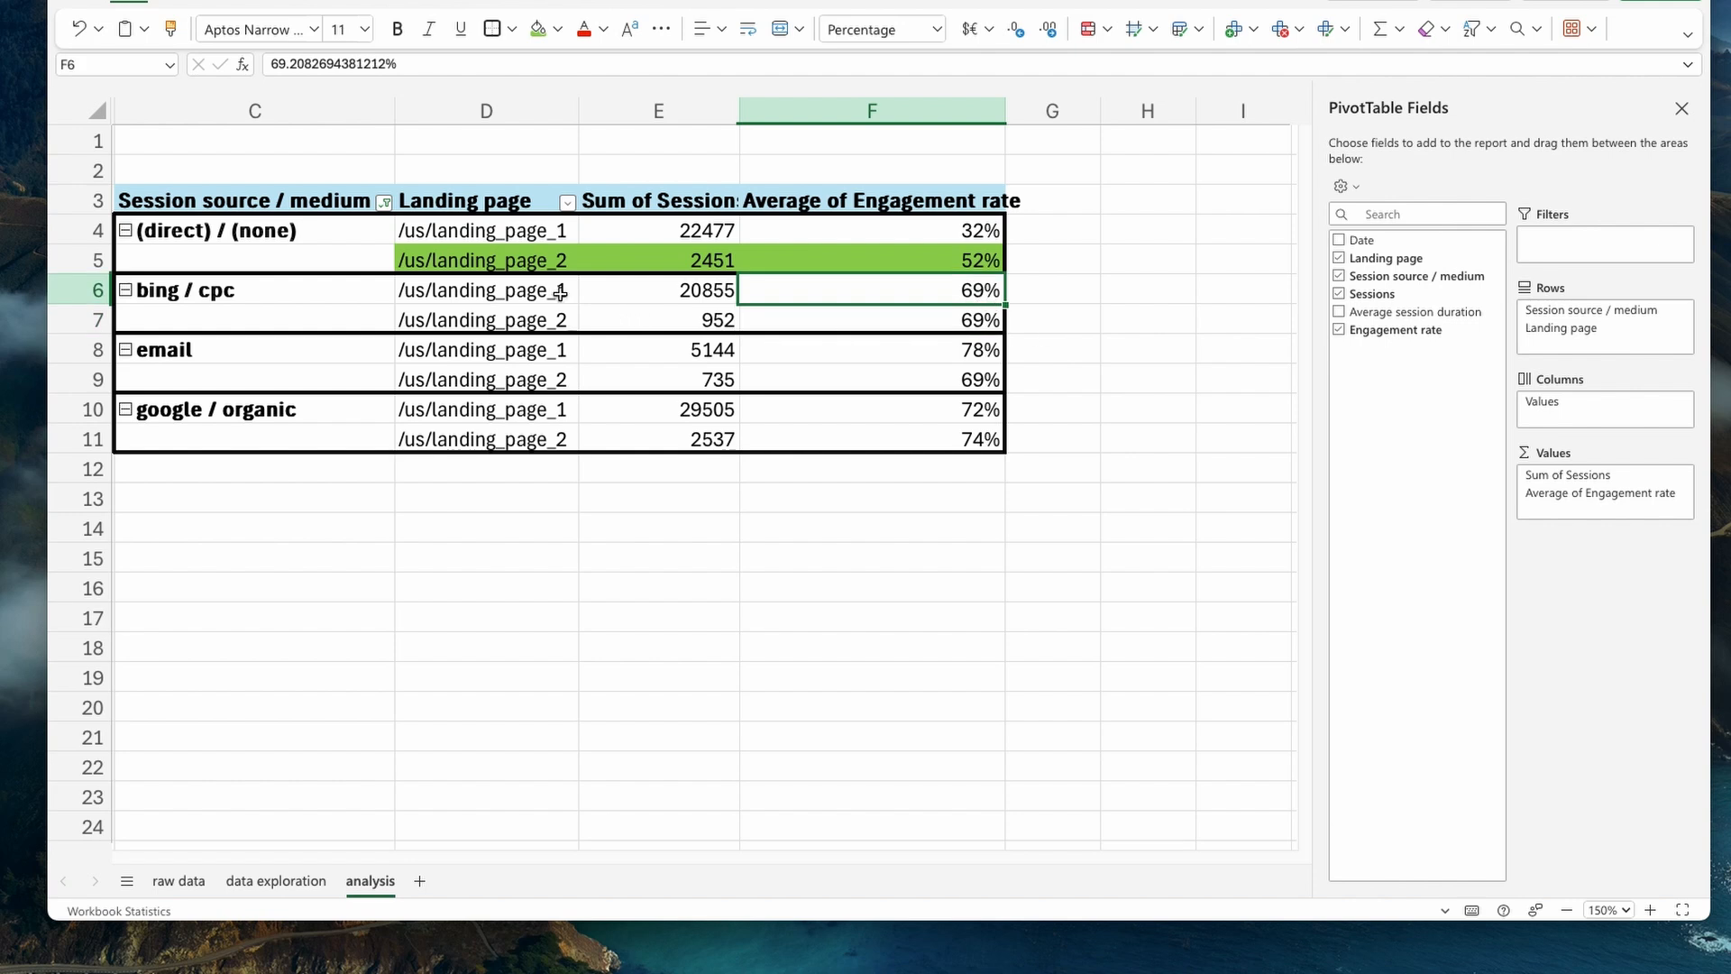
{"action": "left_click_drag", "start_coordinate": [500, 304], "coordinate": [800, 303]}
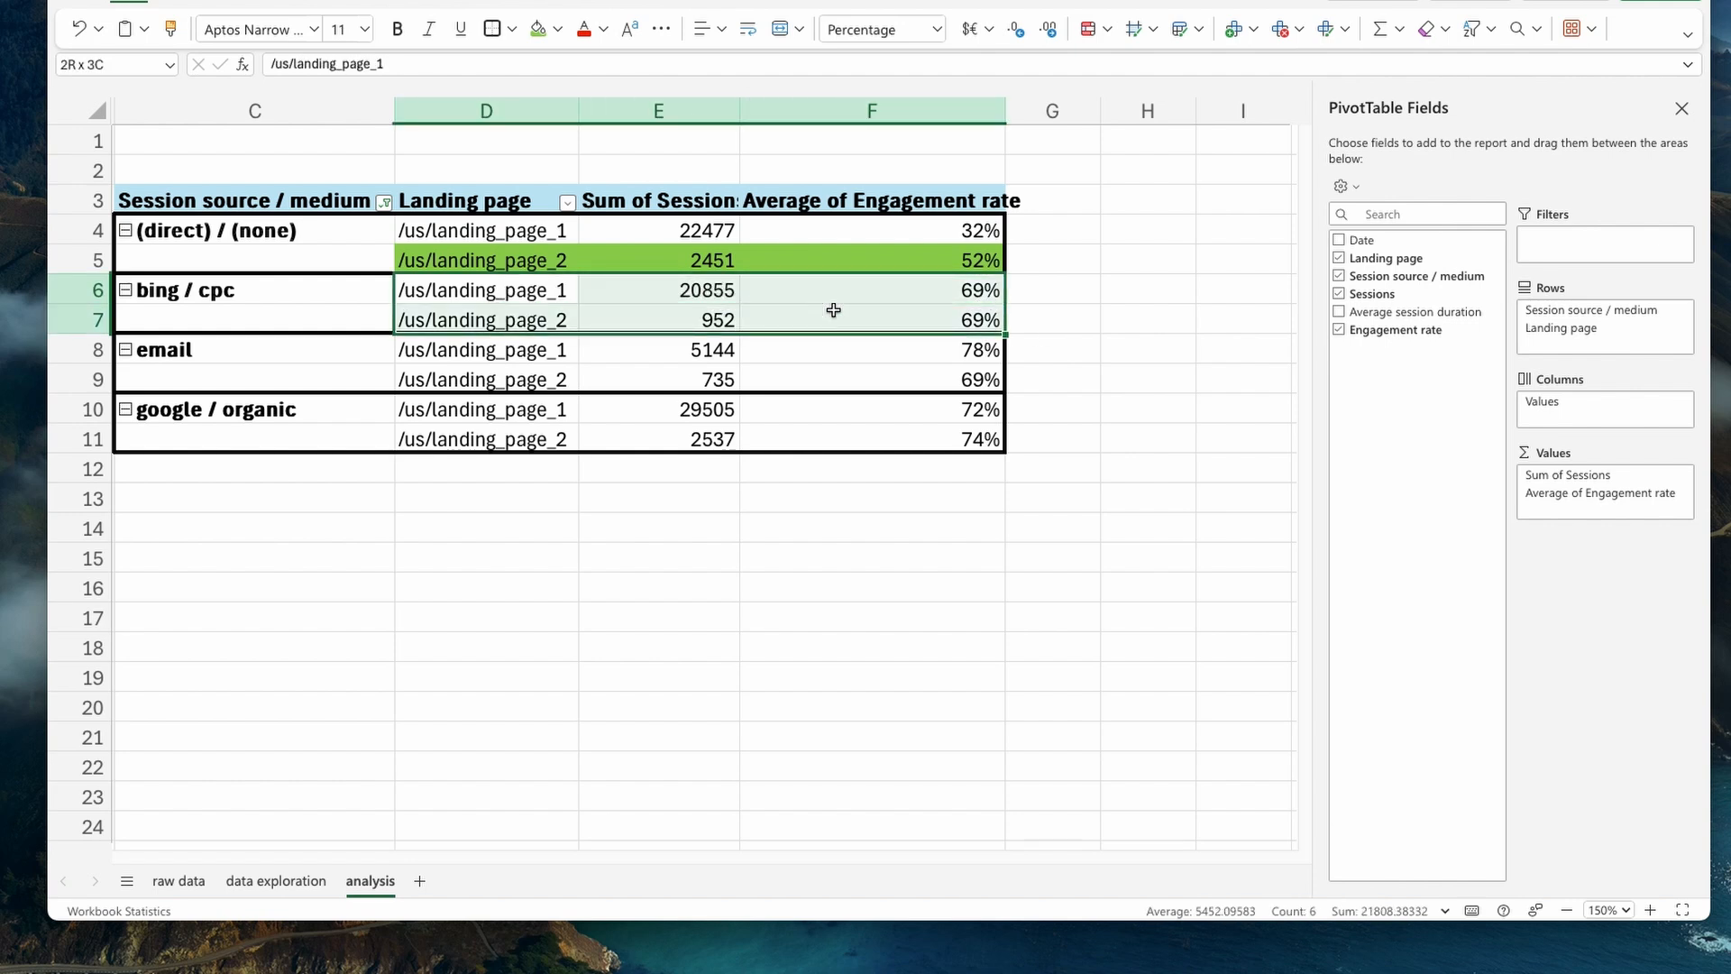
{"action": "left_click", "coordinate": [1026, 325]}
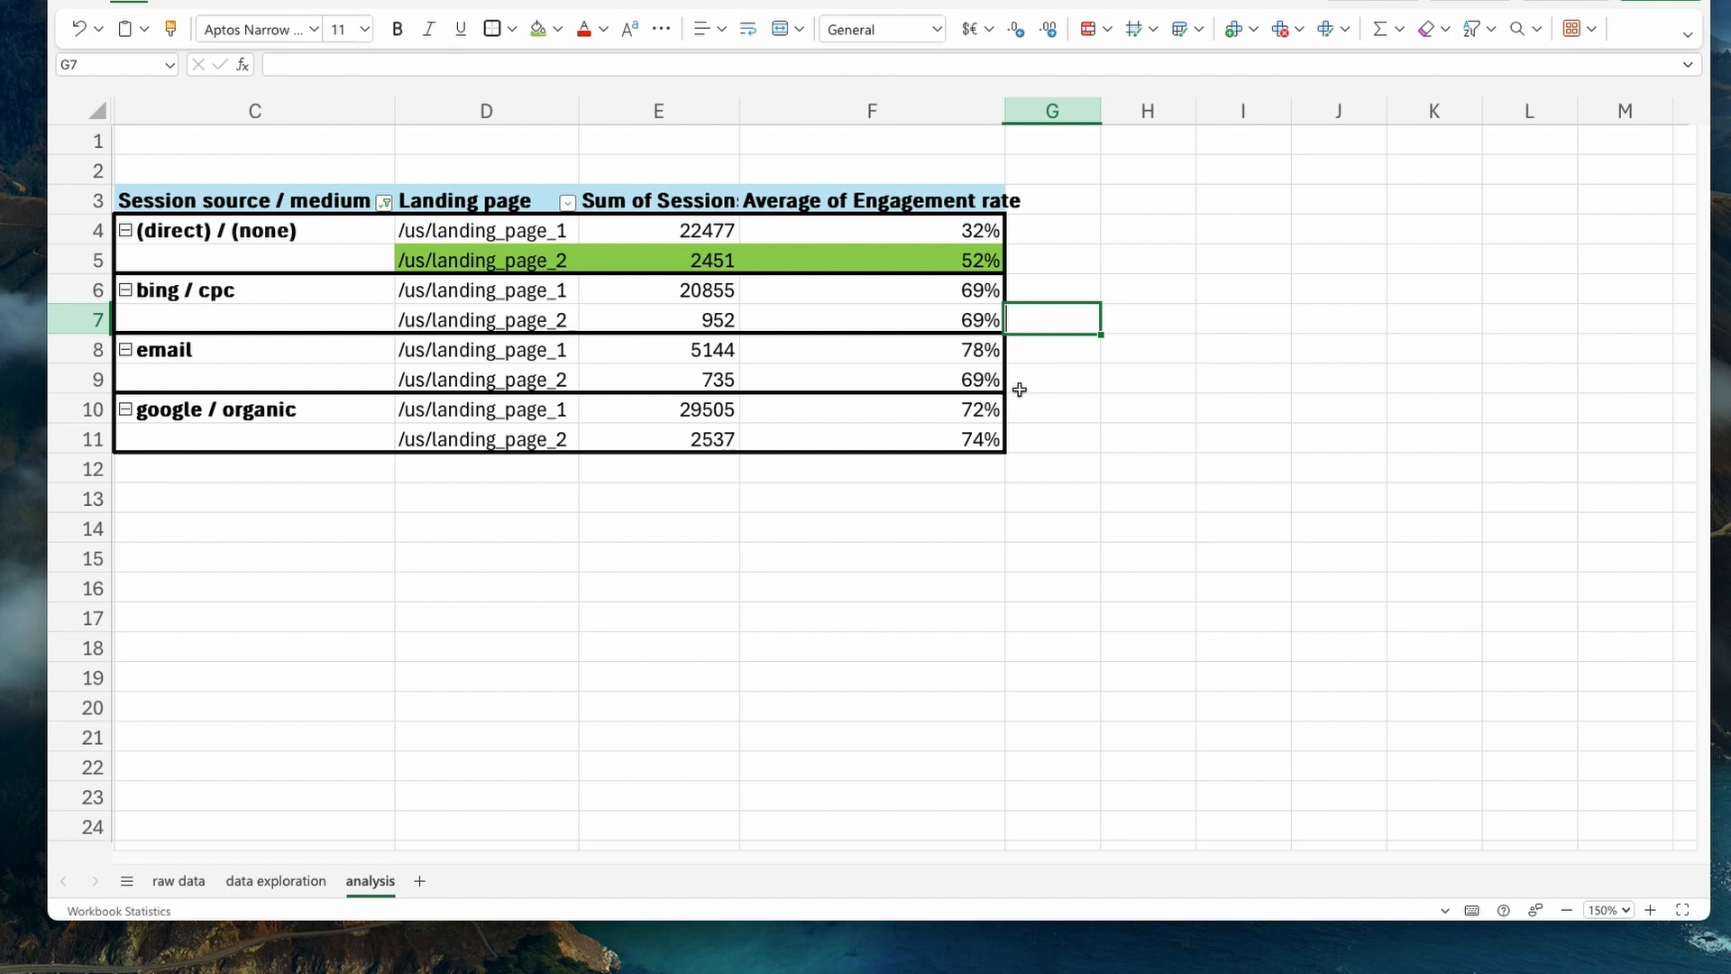
- Compare the email source's two landing pages and fill its /us/landing_page_1 row, from landing page to engagement rate, with the same light green
{"action": "left_click_drag", "start_coordinate": [525, 356], "coordinate": [884, 380]}
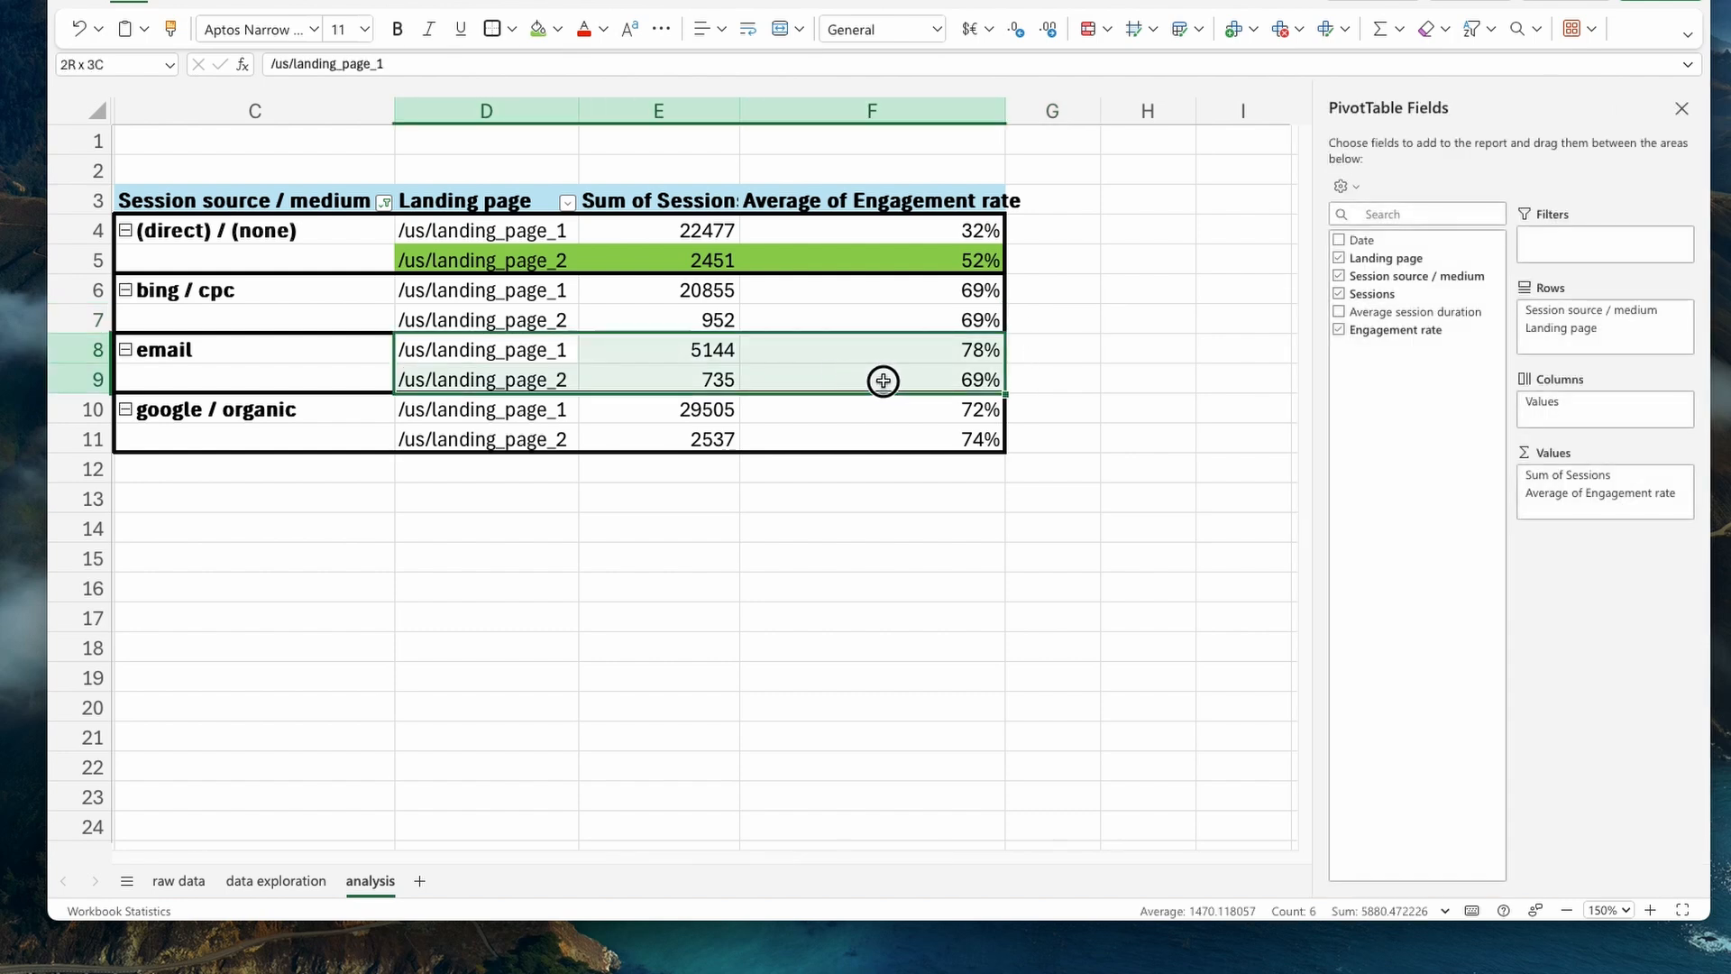
{"action": "left_click", "coordinate": [893, 354]}
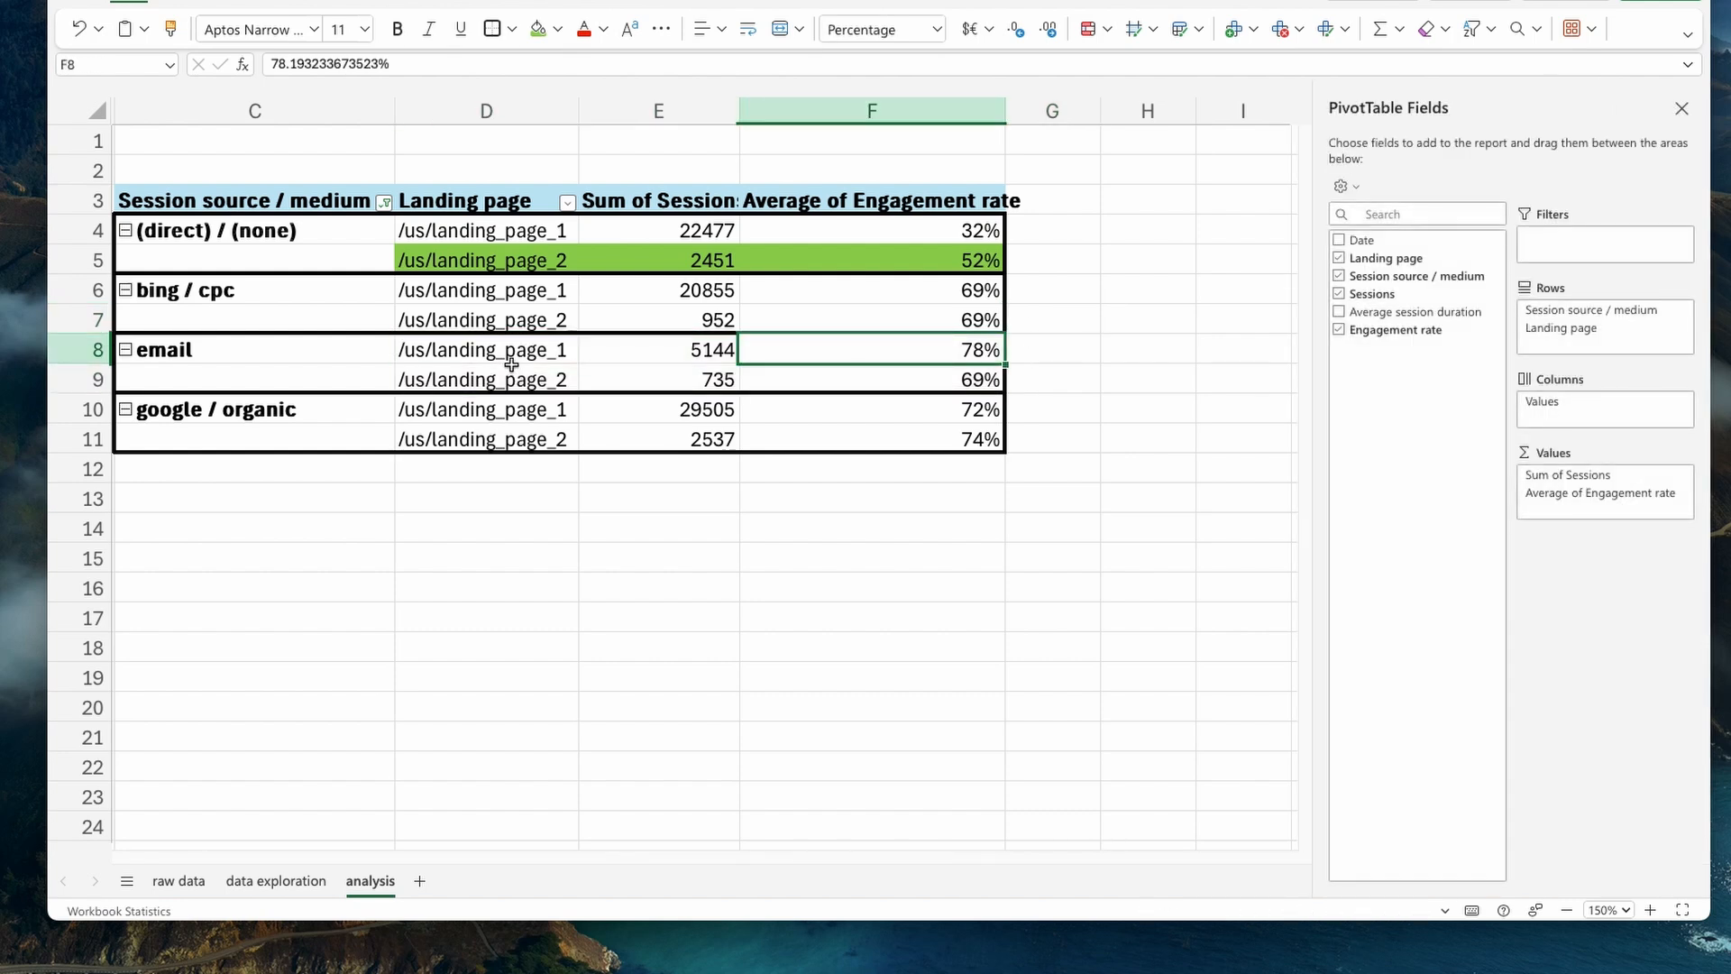
{"action": "left_click_drag", "start_coordinate": [514, 359], "coordinate": [819, 344]}
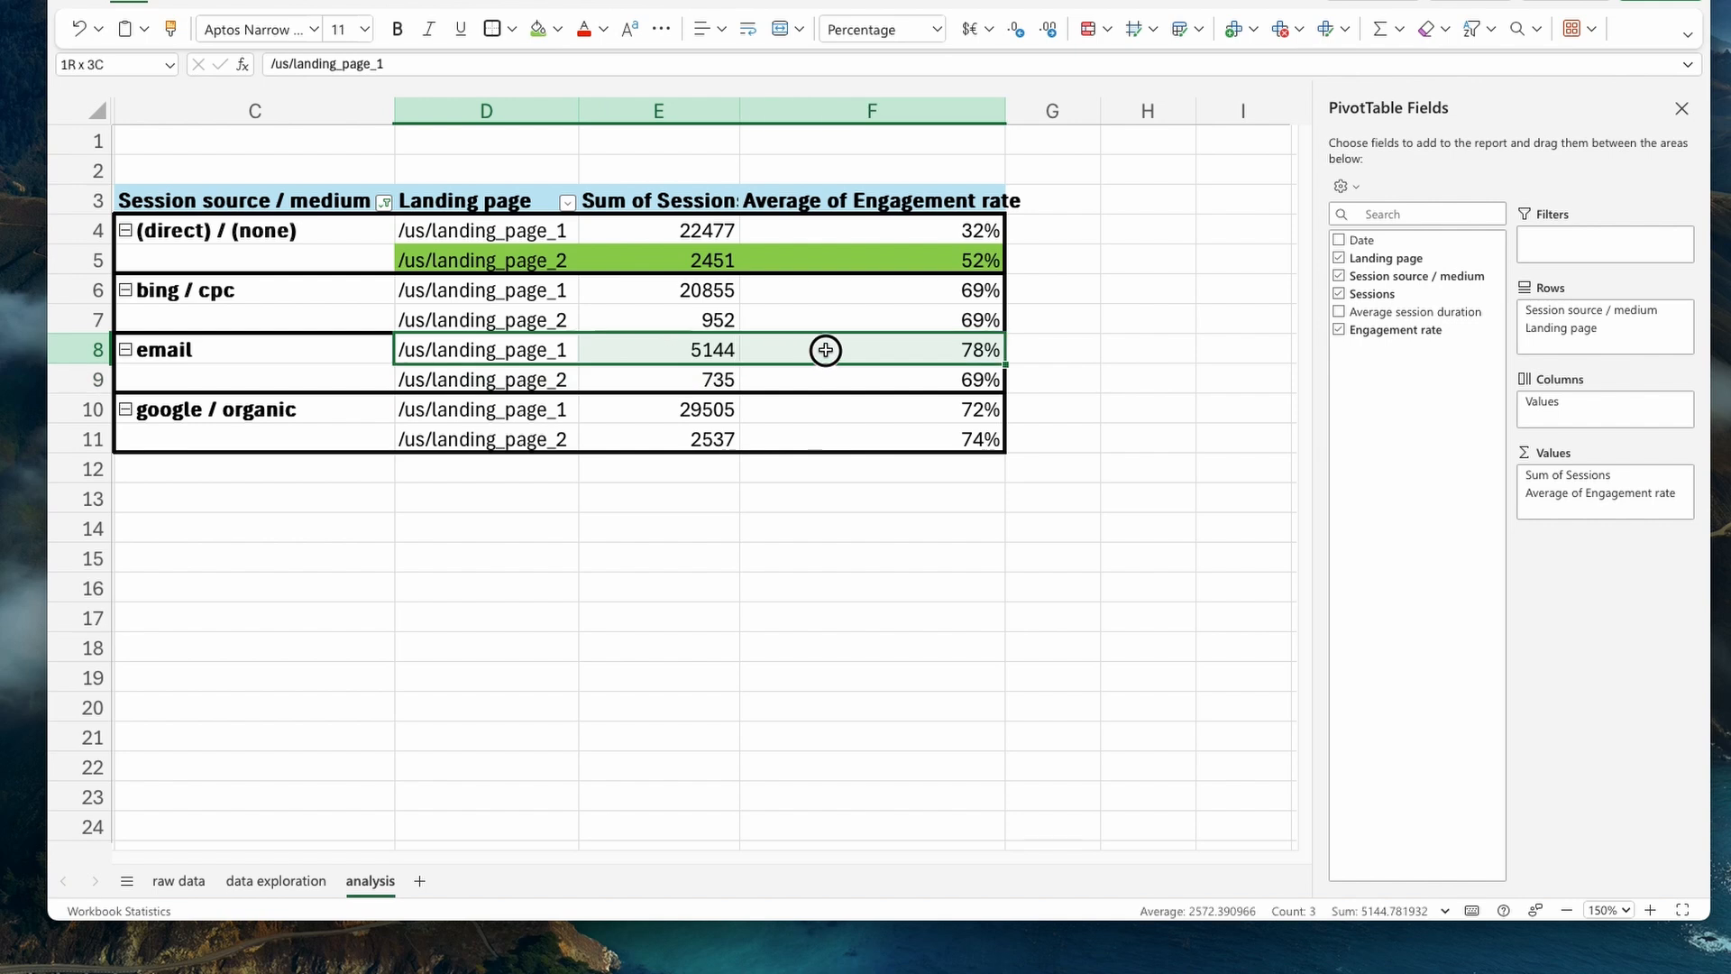
{"action": "left_click", "coordinate": [538, 28]}
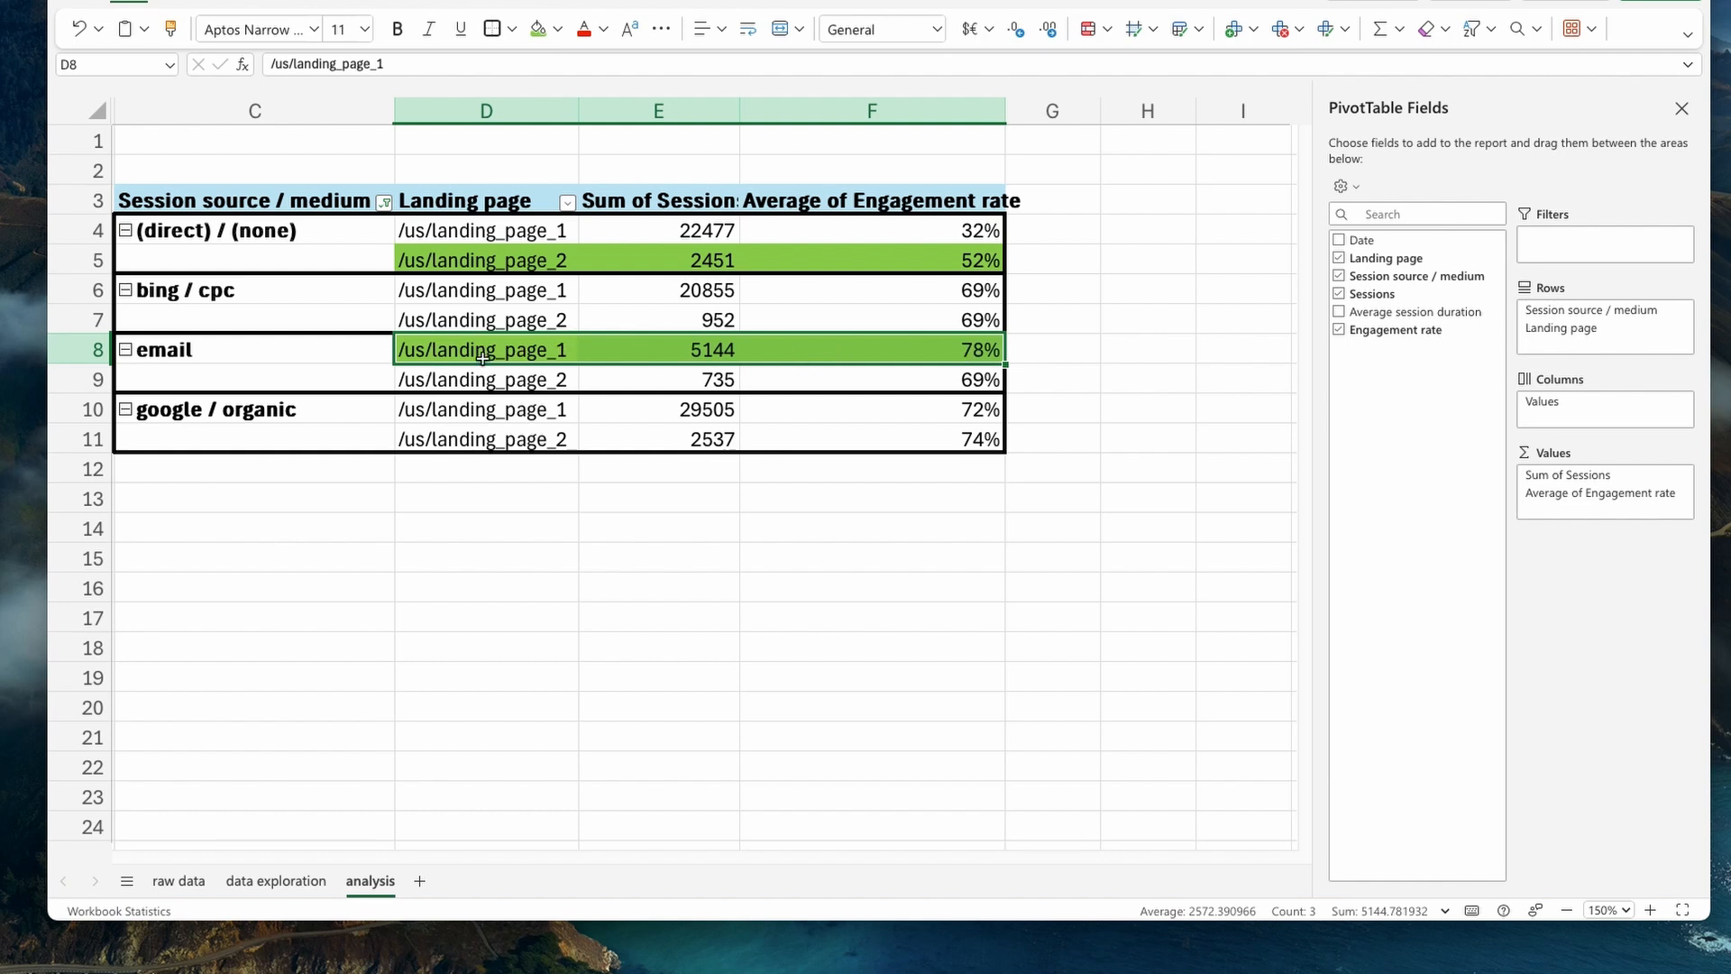
{"action": "left_click_drag", "start_coordinate": [301, 352], "coordinate": [965, 348]}
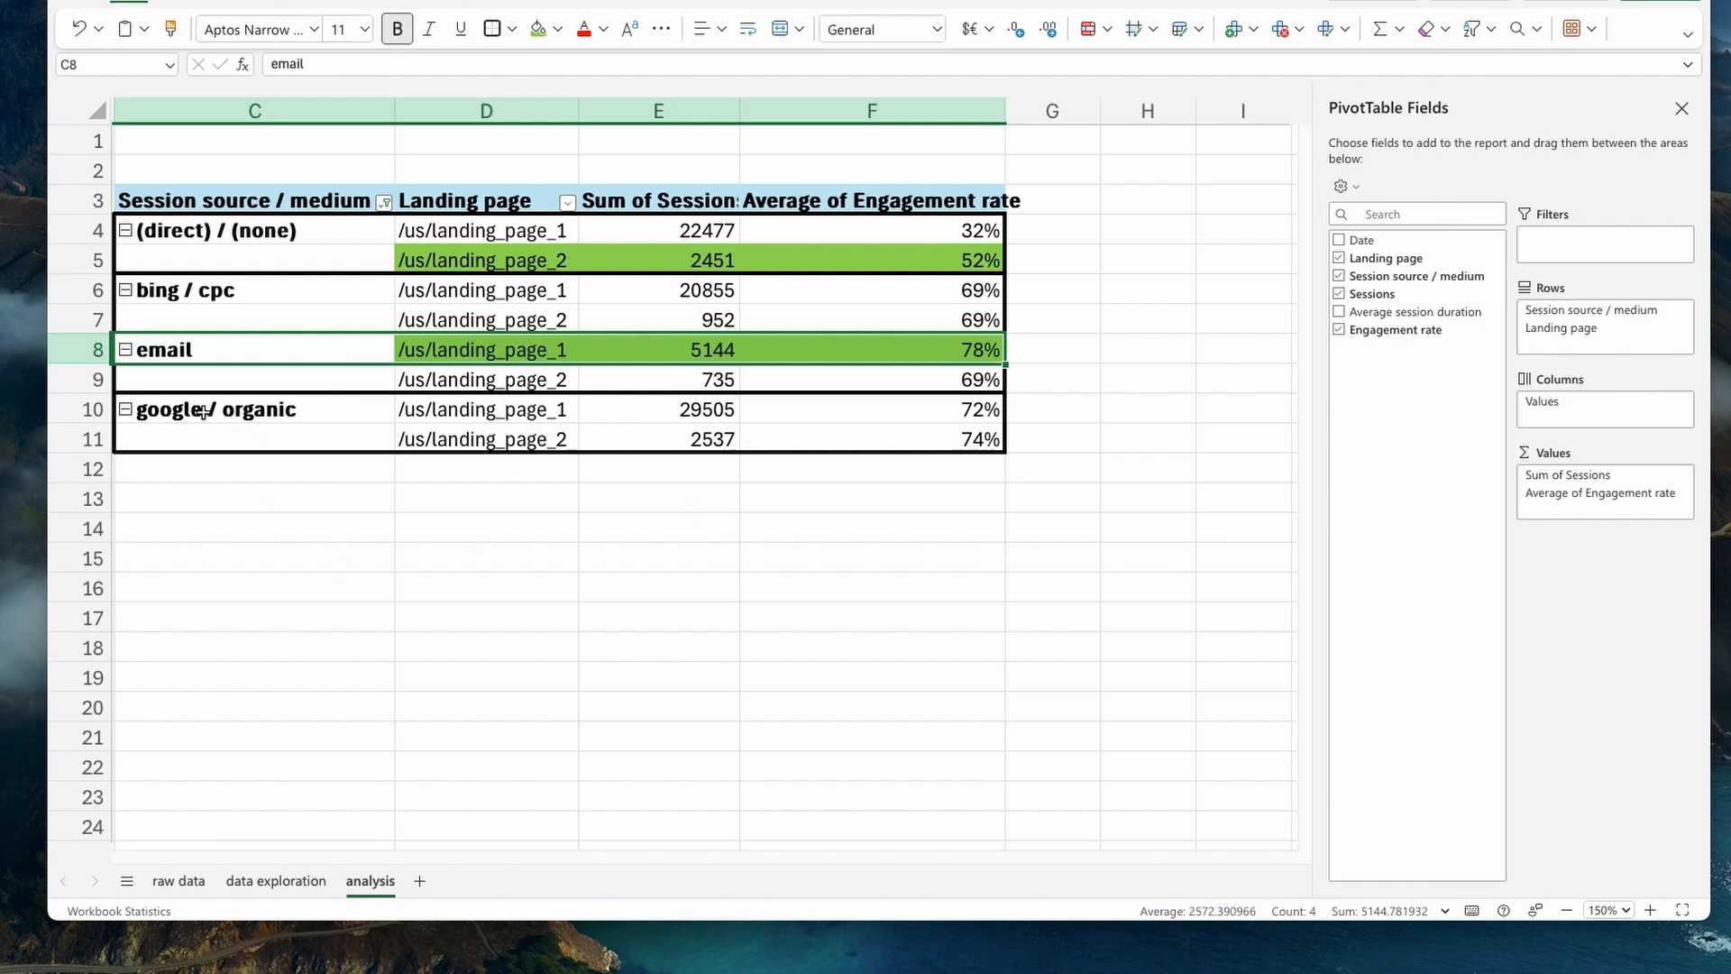
- Compare the google / organic landing pages and apply the same light green fill to its /us/landing_page_2 row
{"action": "left_click_drag", "start_coordinate": [462, 417], "coordinate": [919, 432]}
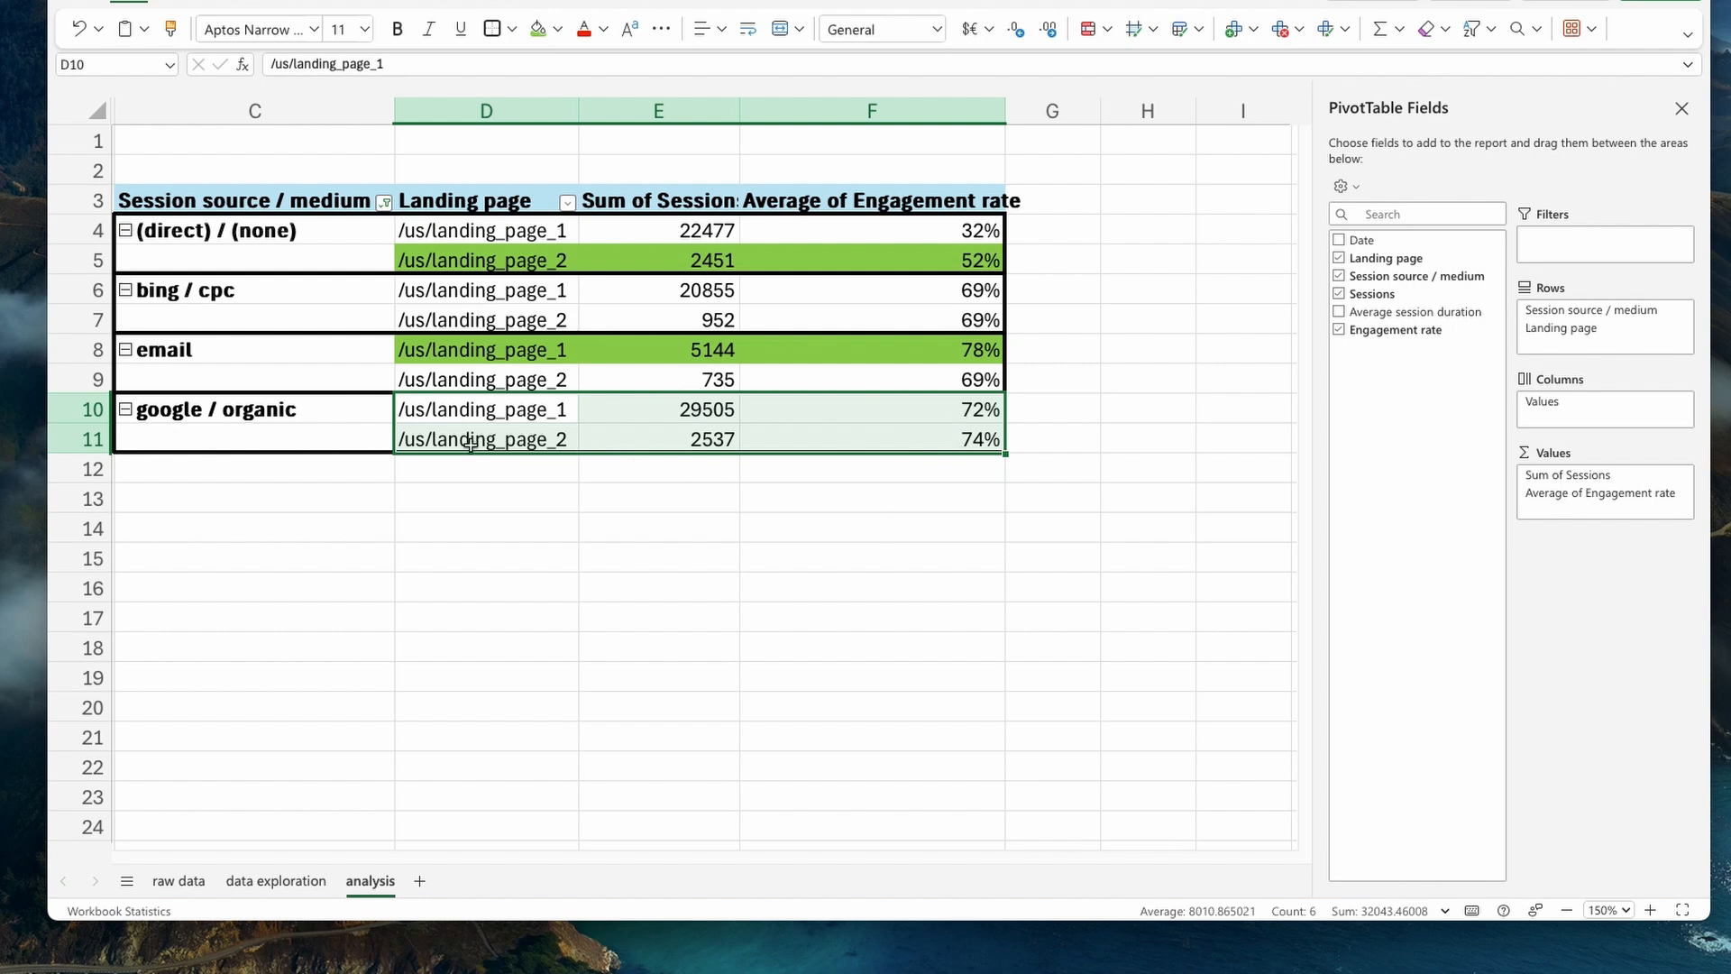
{"action": "left_click_drag", "start_coordinate": [450, 445], "coordinate": [904, 442]}
{"action": "key", "text": "F4"}
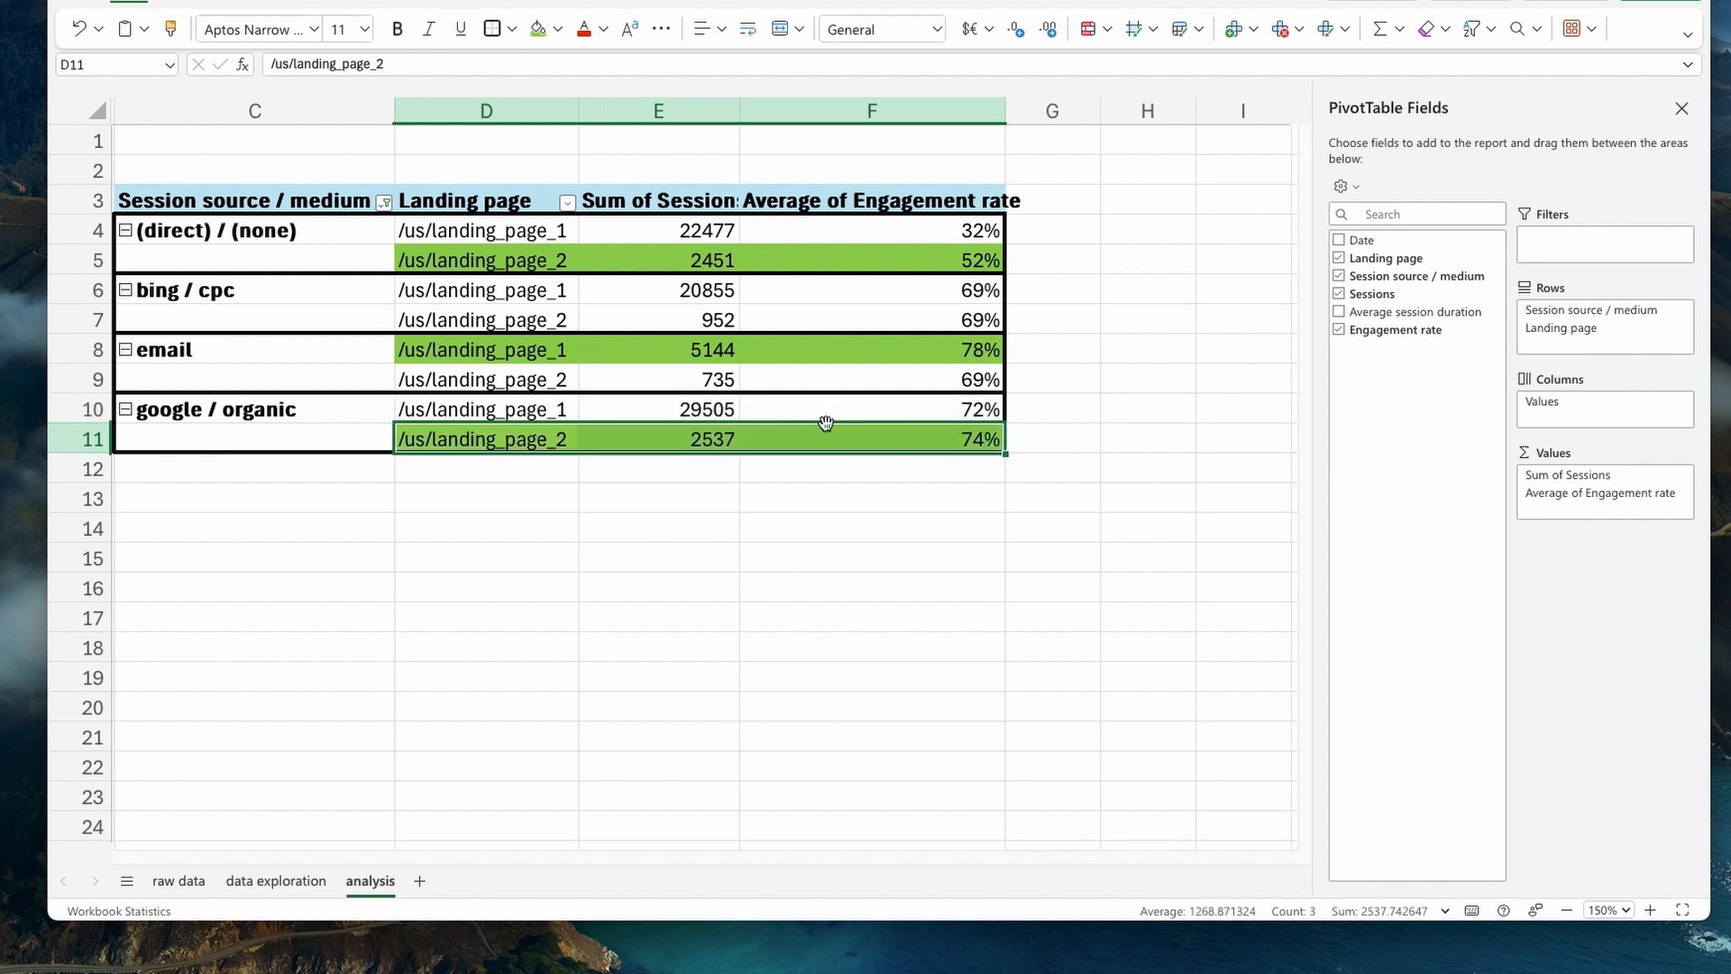